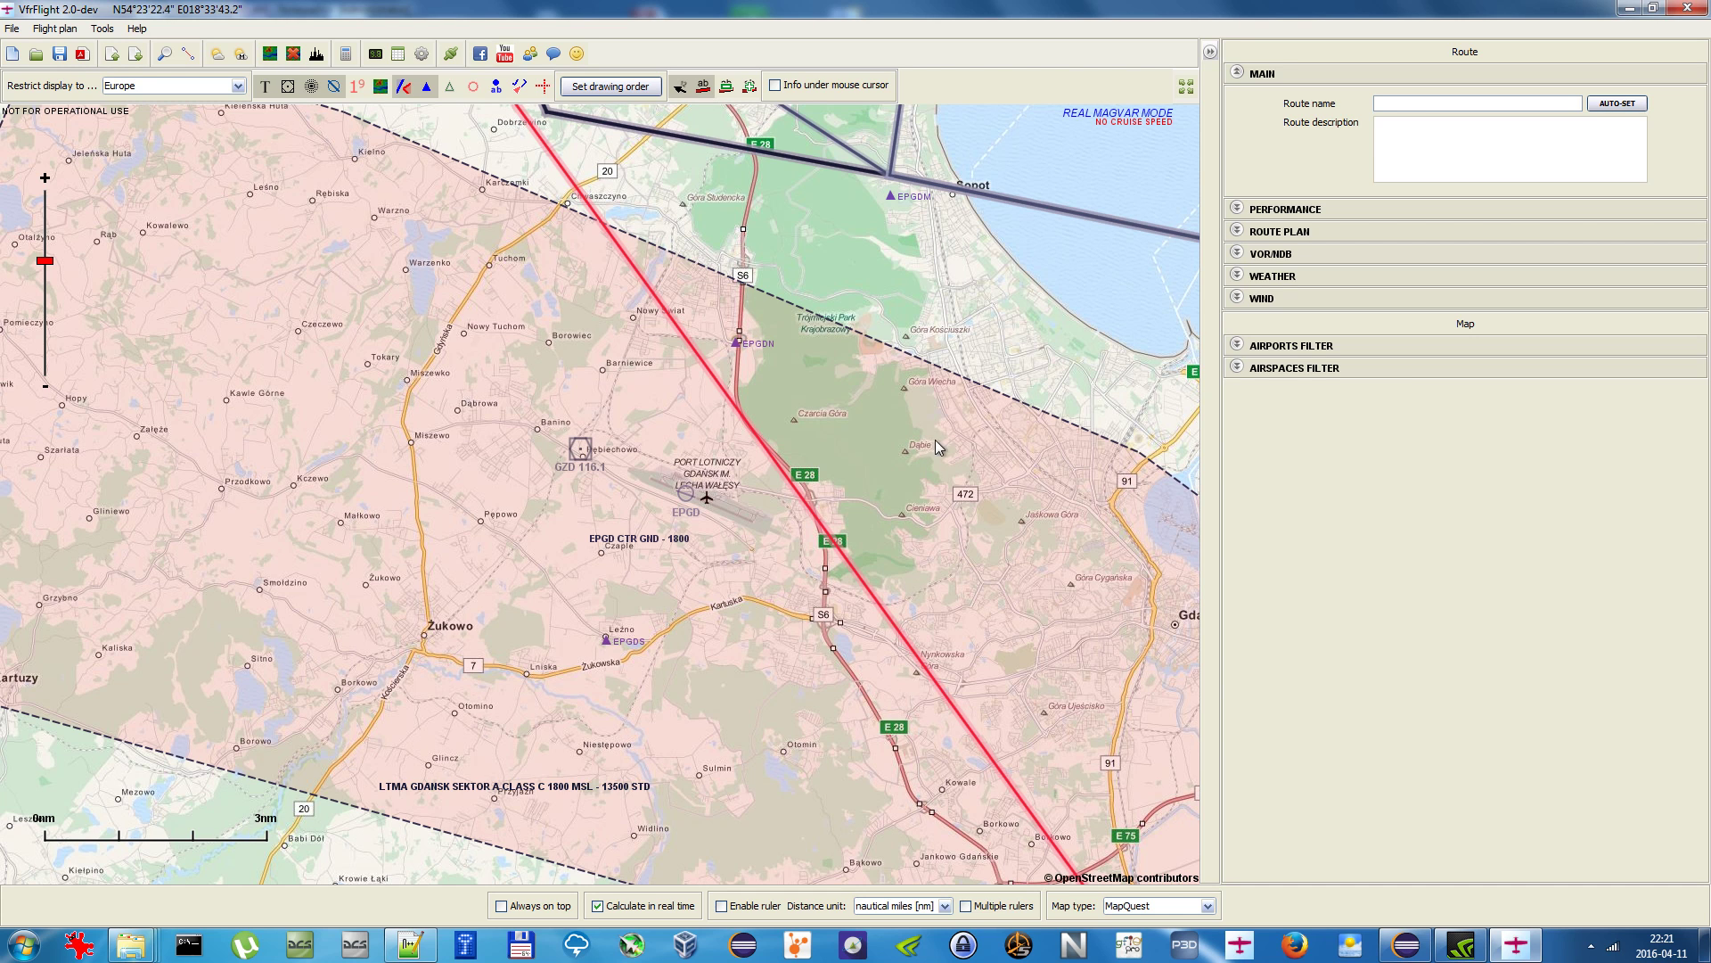
Step: Drag the map up so Gdańsk airport (EPGD) and the GZD 116.1 VOR sit near the centre
{"action": "left_click_drag", "start_coordinate": [825, 450], "coordinate": [830, 390]}
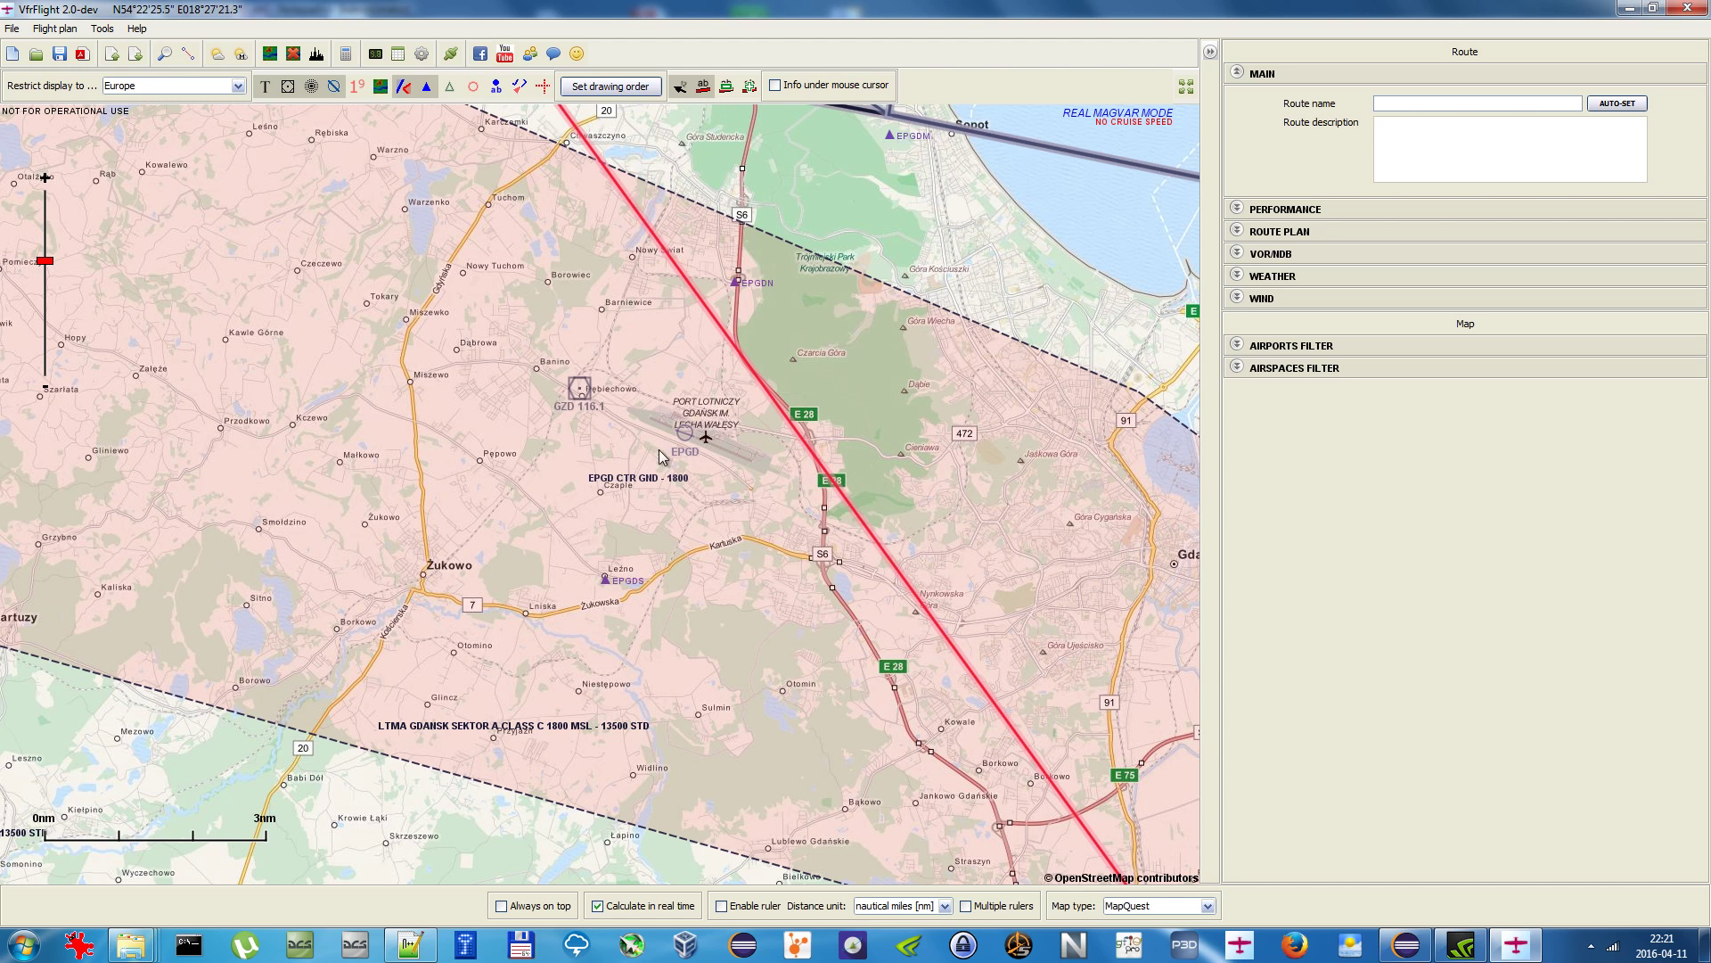
{"action": "mouse_move", "coordinate": [140, 953]}
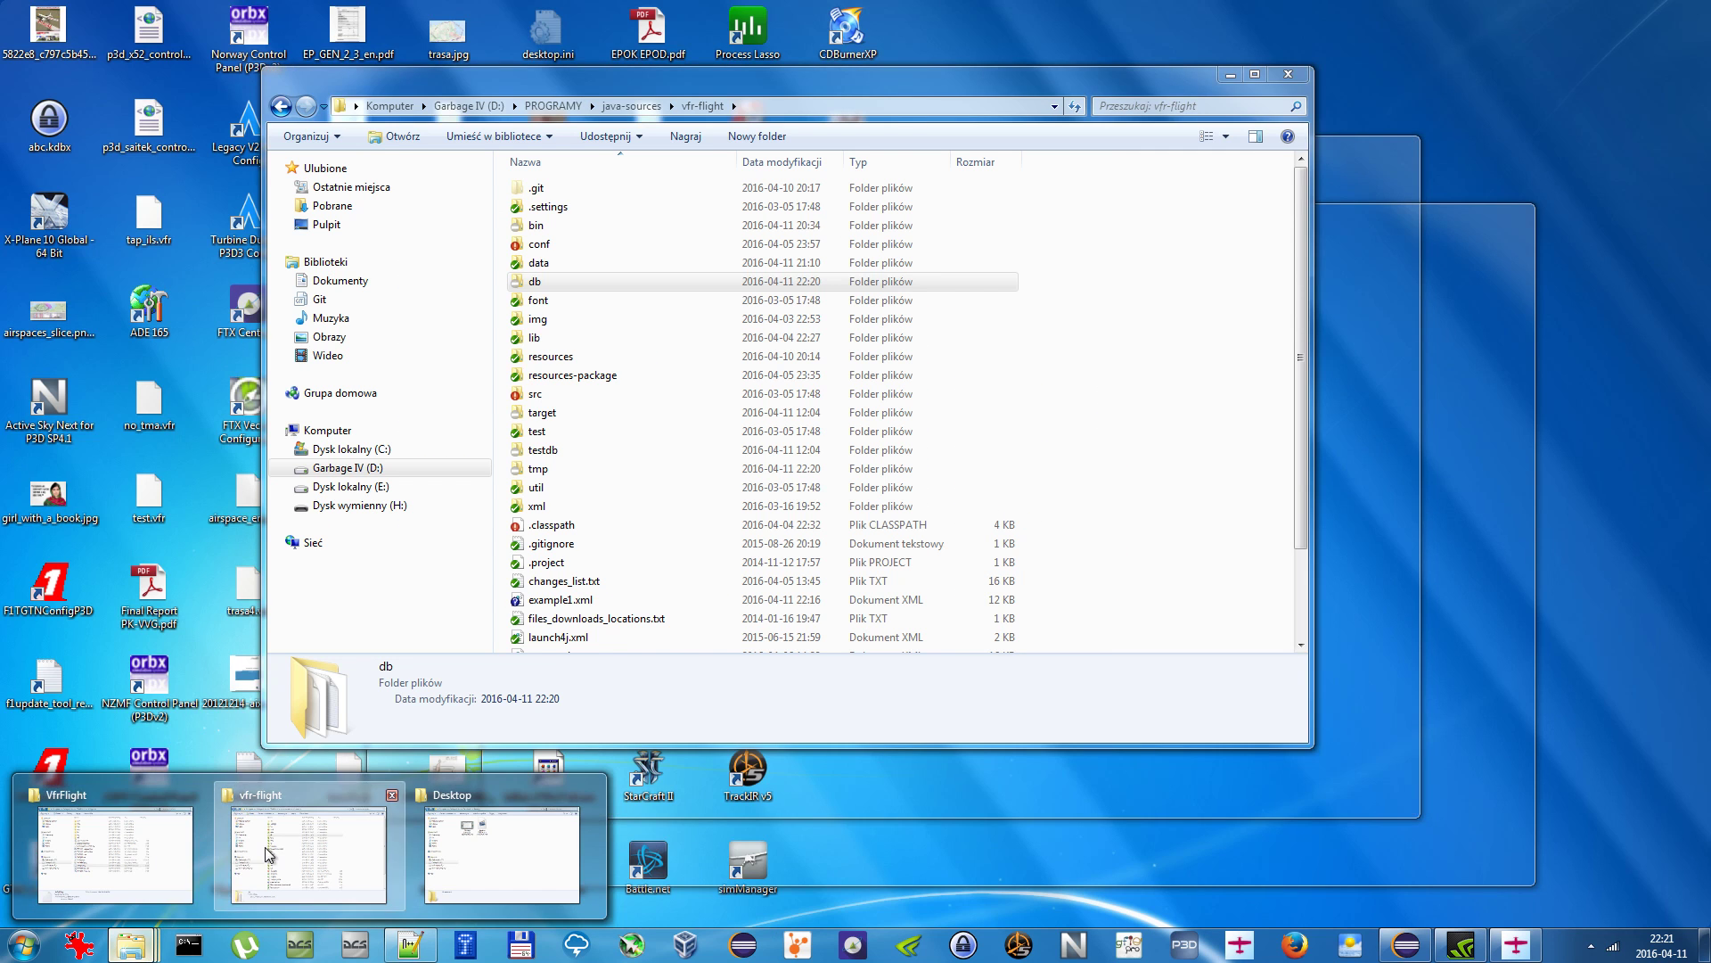
Step: Duplicate the db folder in the vfr-flight project folder as a 'db - Kopia' backup
{"action": "left_click", "coordinate": [307, 854]}
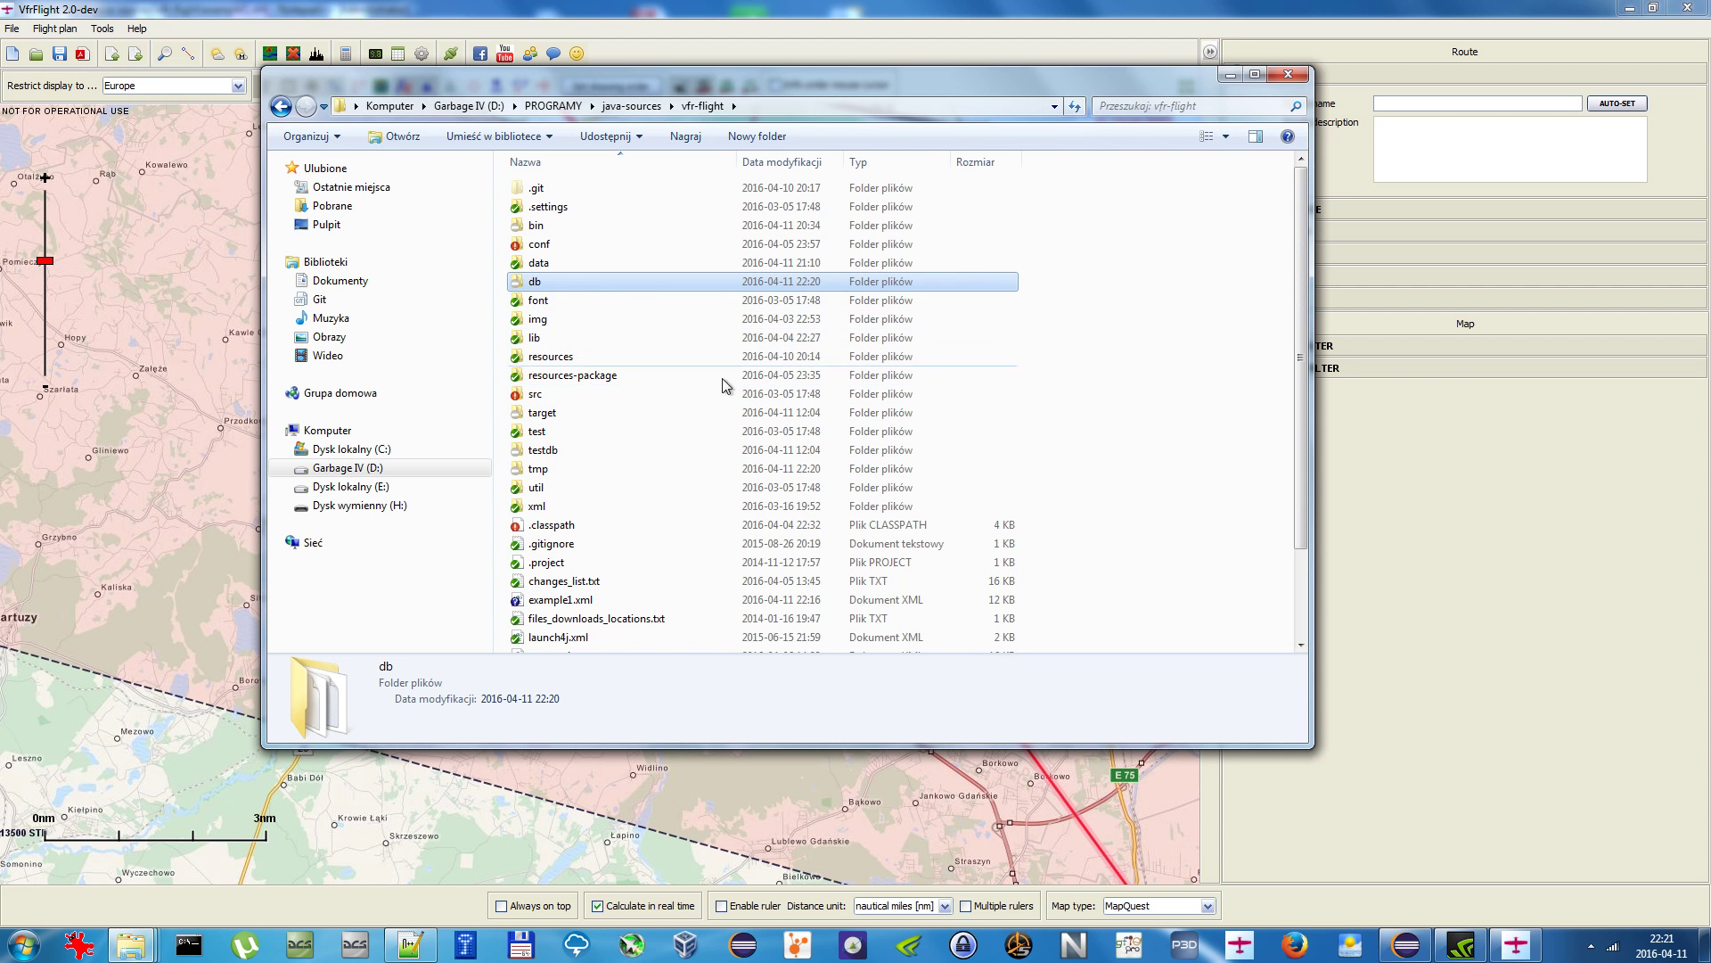
{"action": "left_click_drag", "start_coordinate": [992, 73], "coordinate": [1091, 168]}
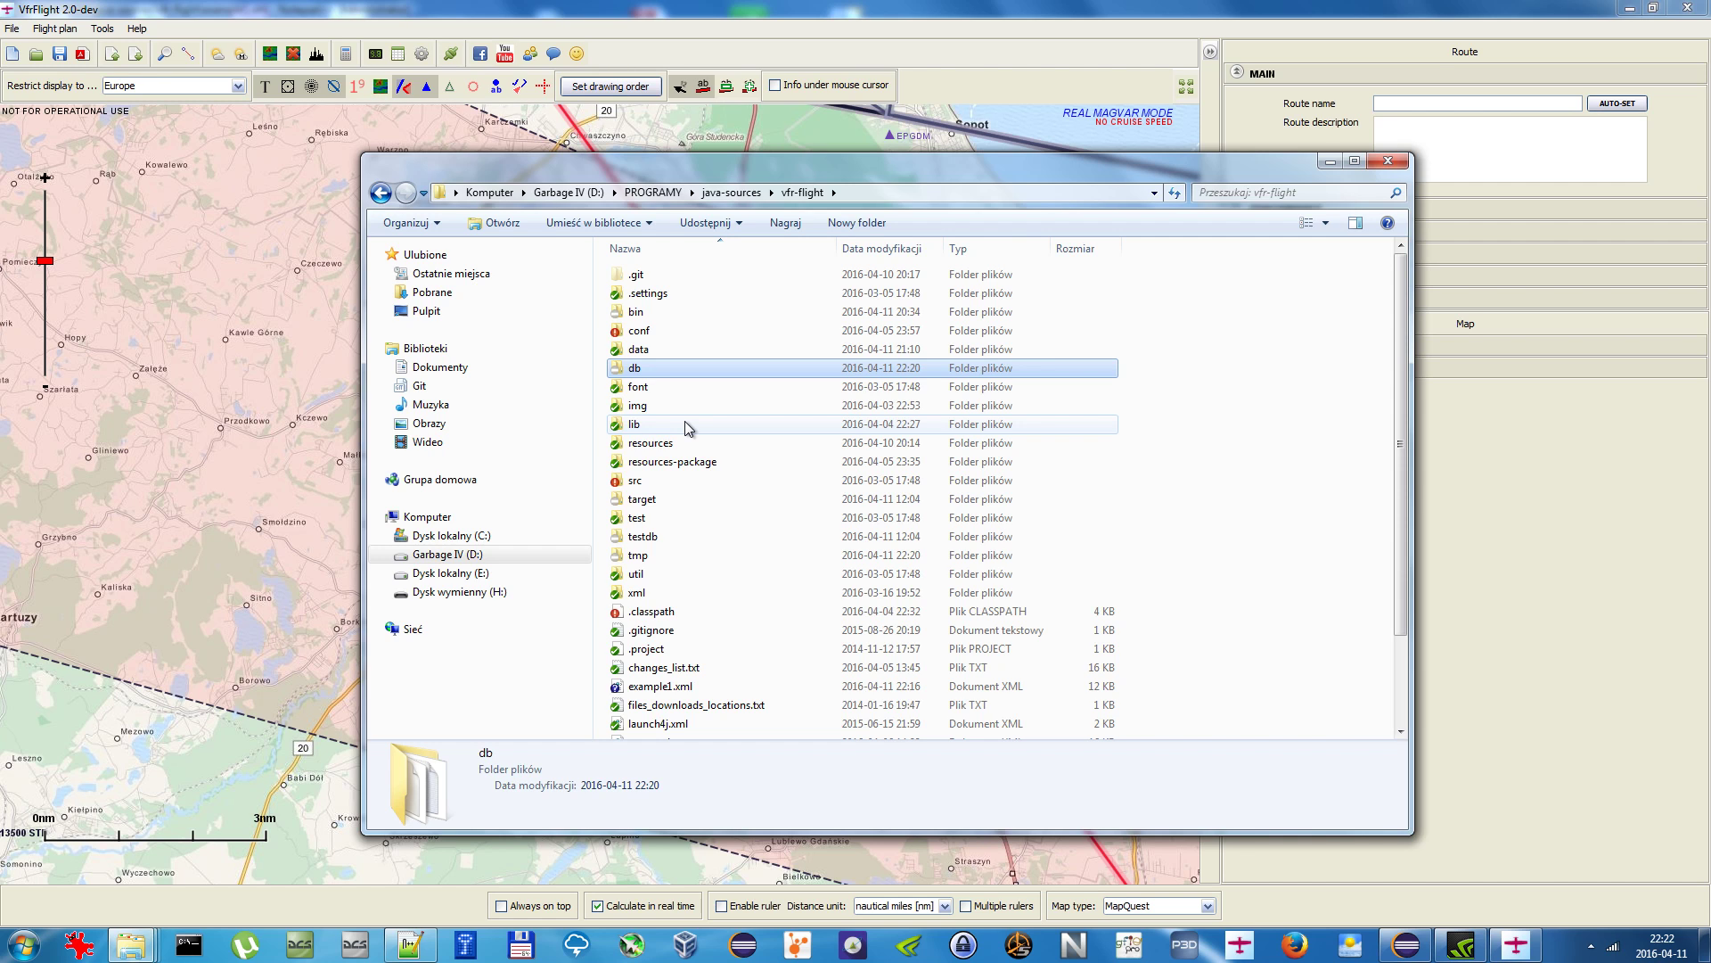
{"action": "key", "text": "ctrl+v"}
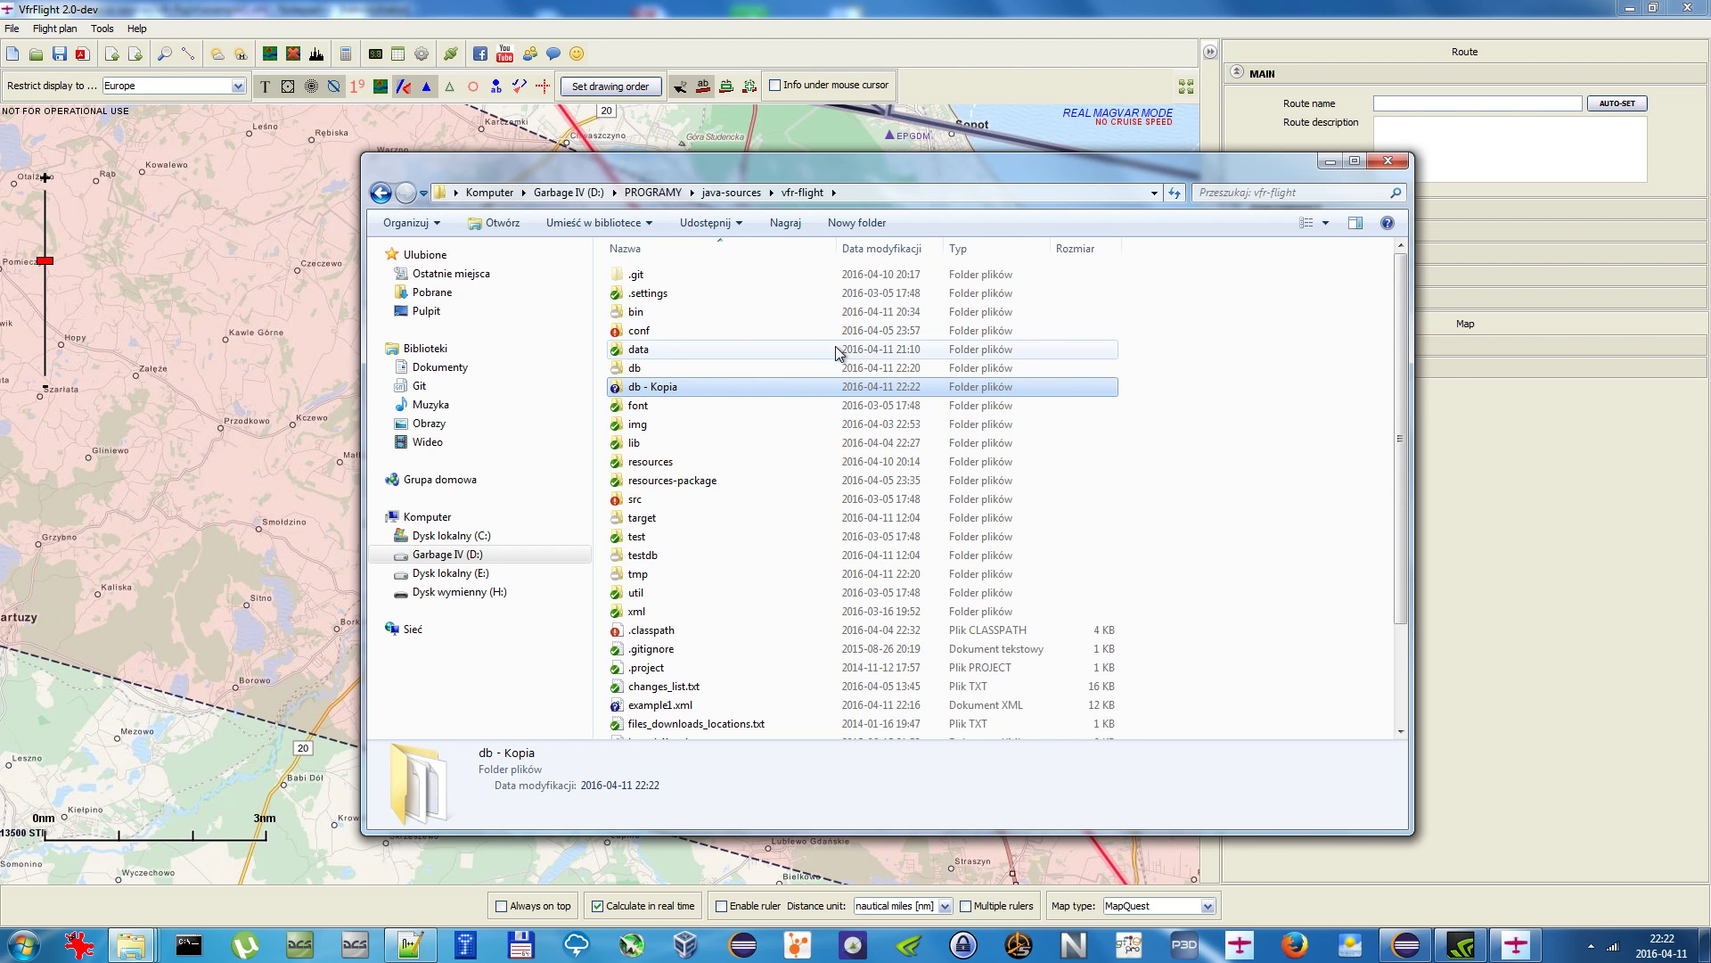
{"action": "left_click_drag", "start_coordinate": [946, 164], "coordinate": [954, 162]}
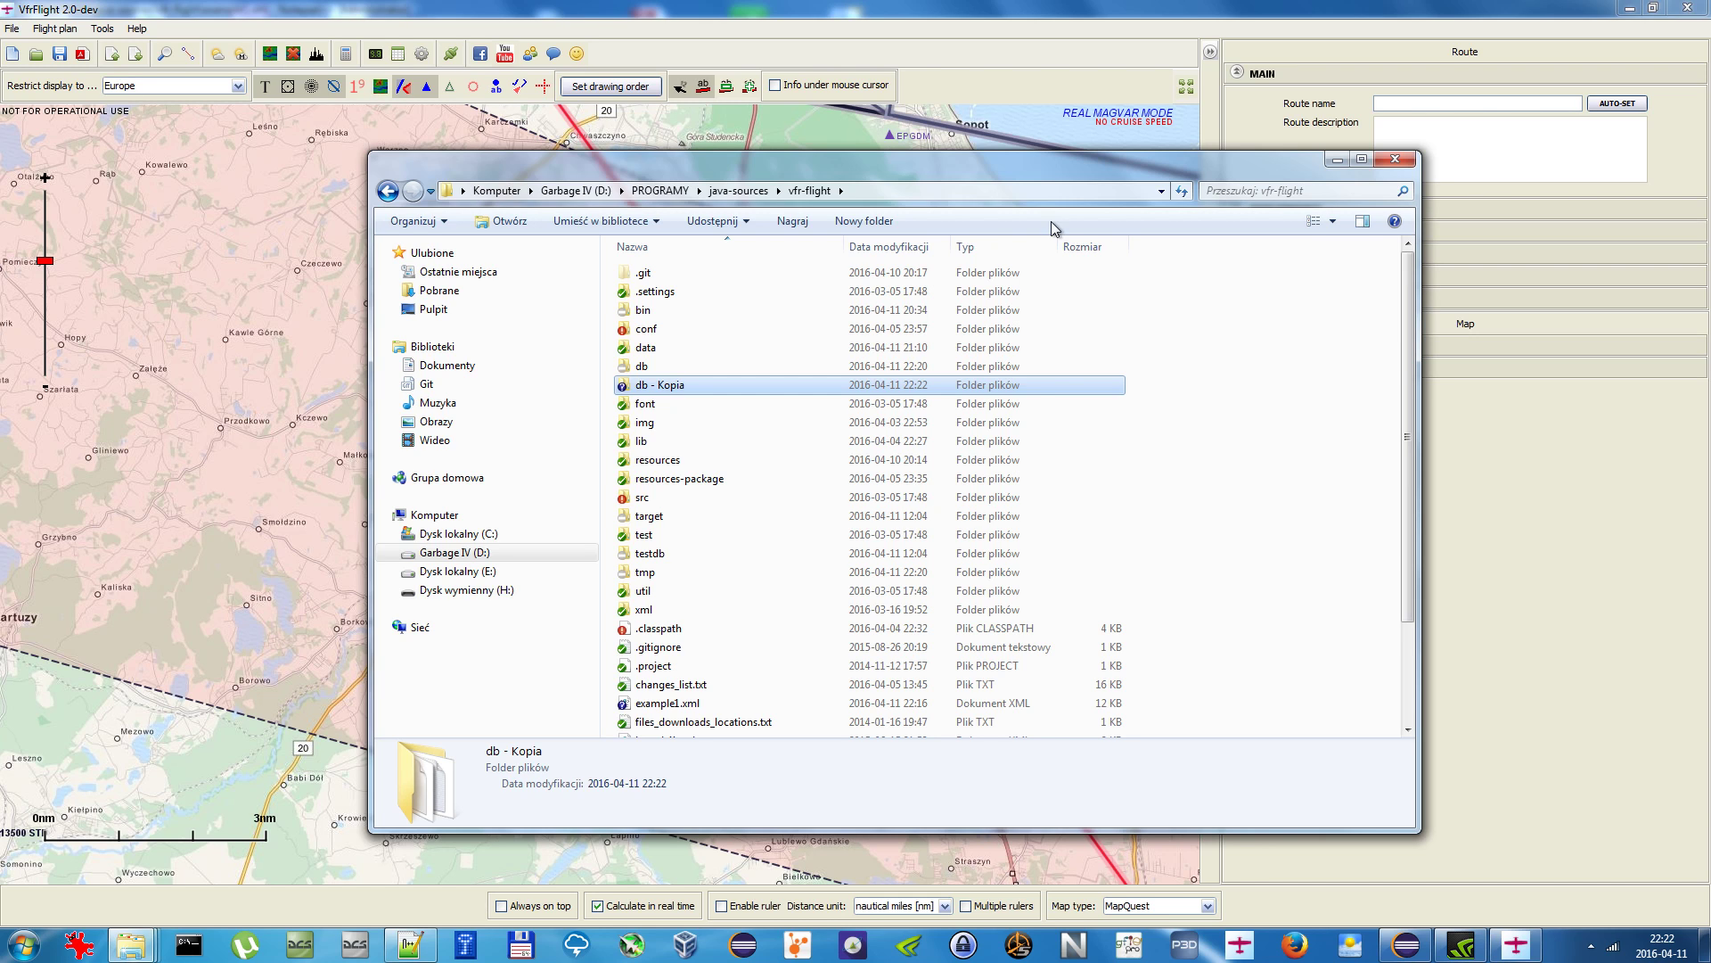
Step: Switch to the VfrFlight installation folder under D:\PROGRAMY and select vfrflight.log
{"action": "left_click", "coordinate": [131, 945]}
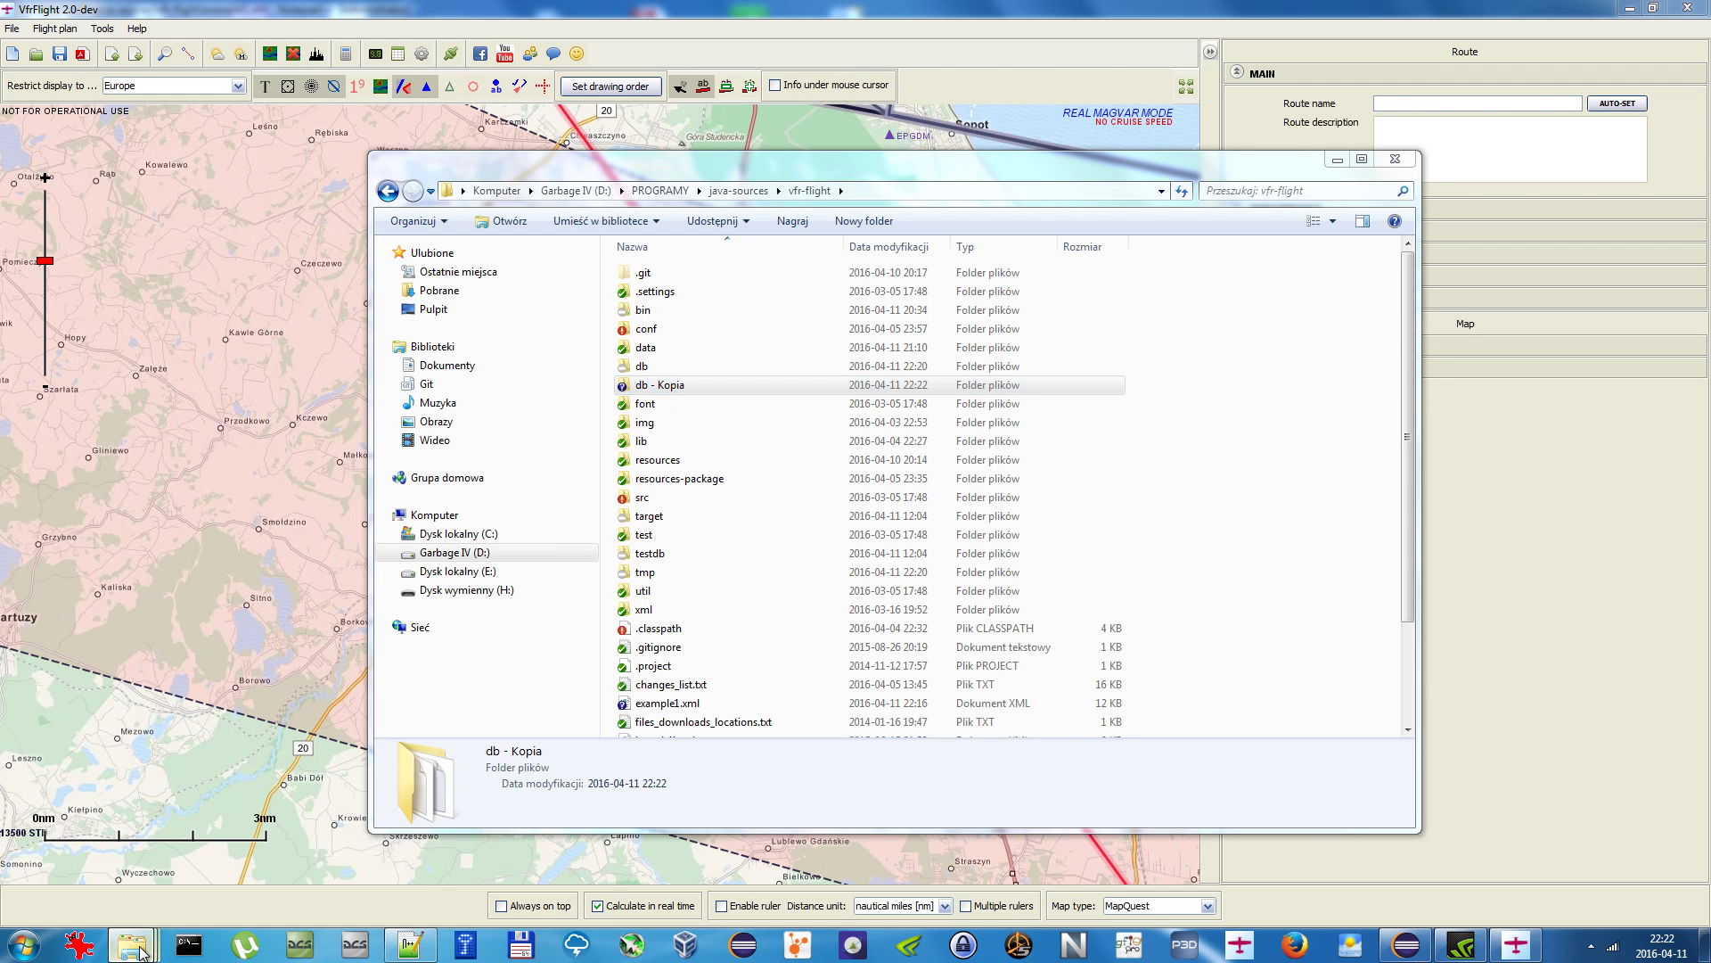
{"action": "left_click", "coordinate": [151, 864]}
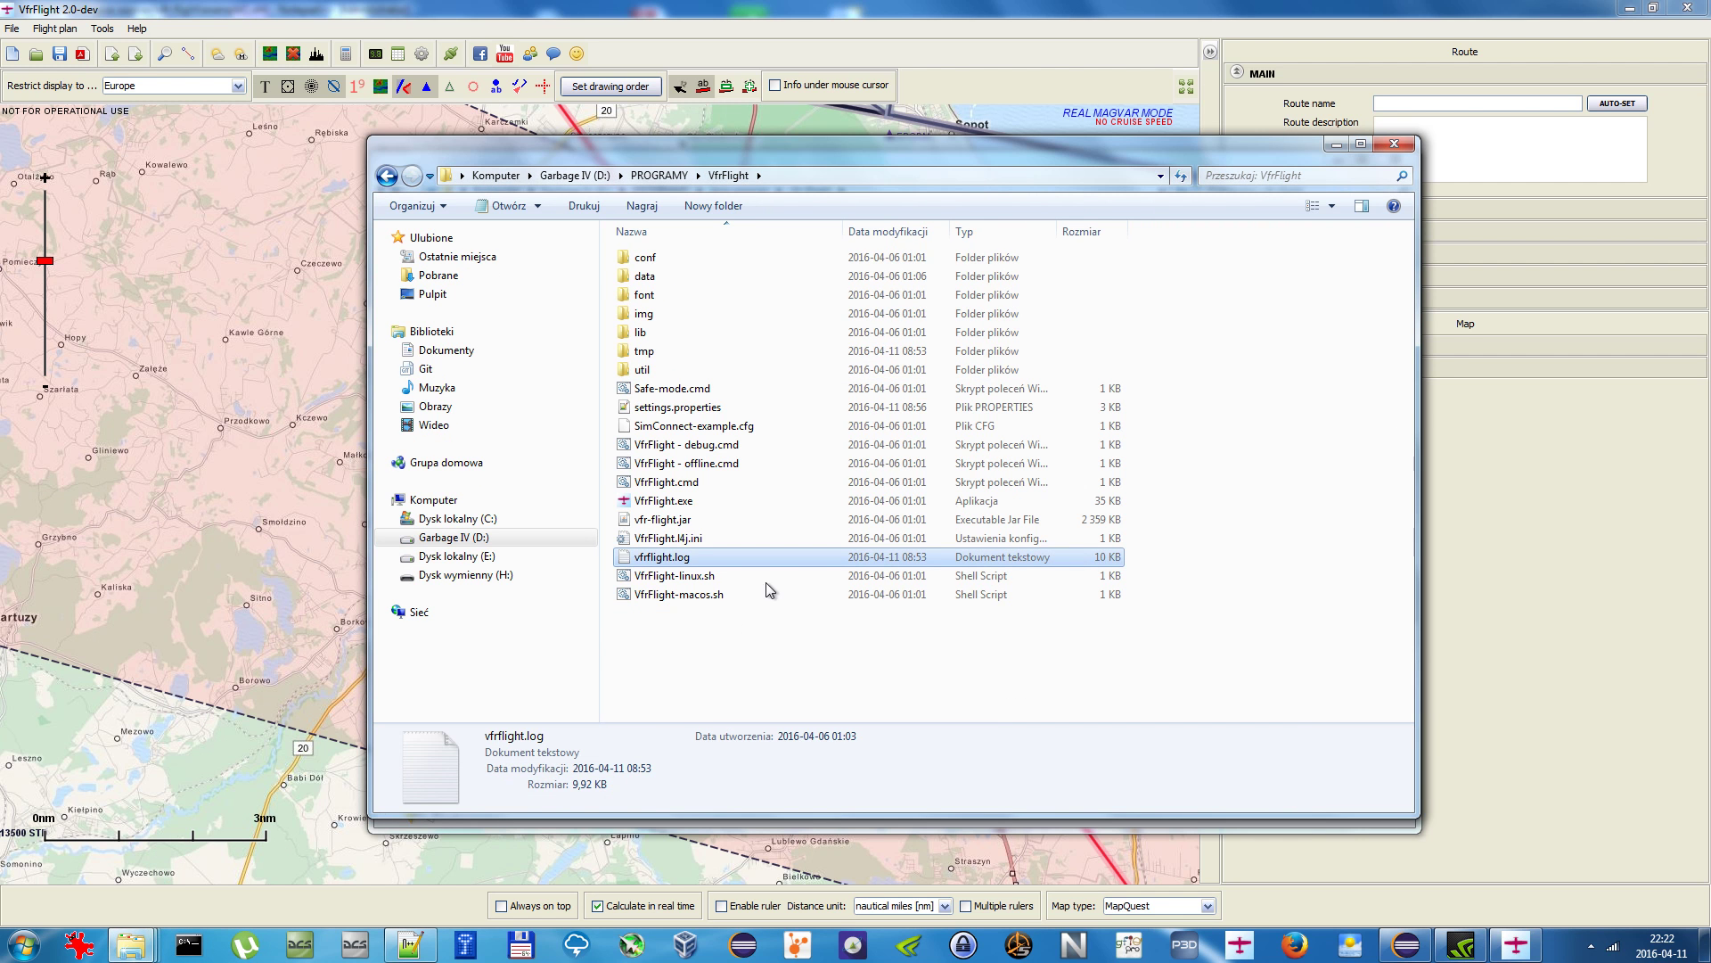
{"action": "left_click", "coordinate": [718, 447]}
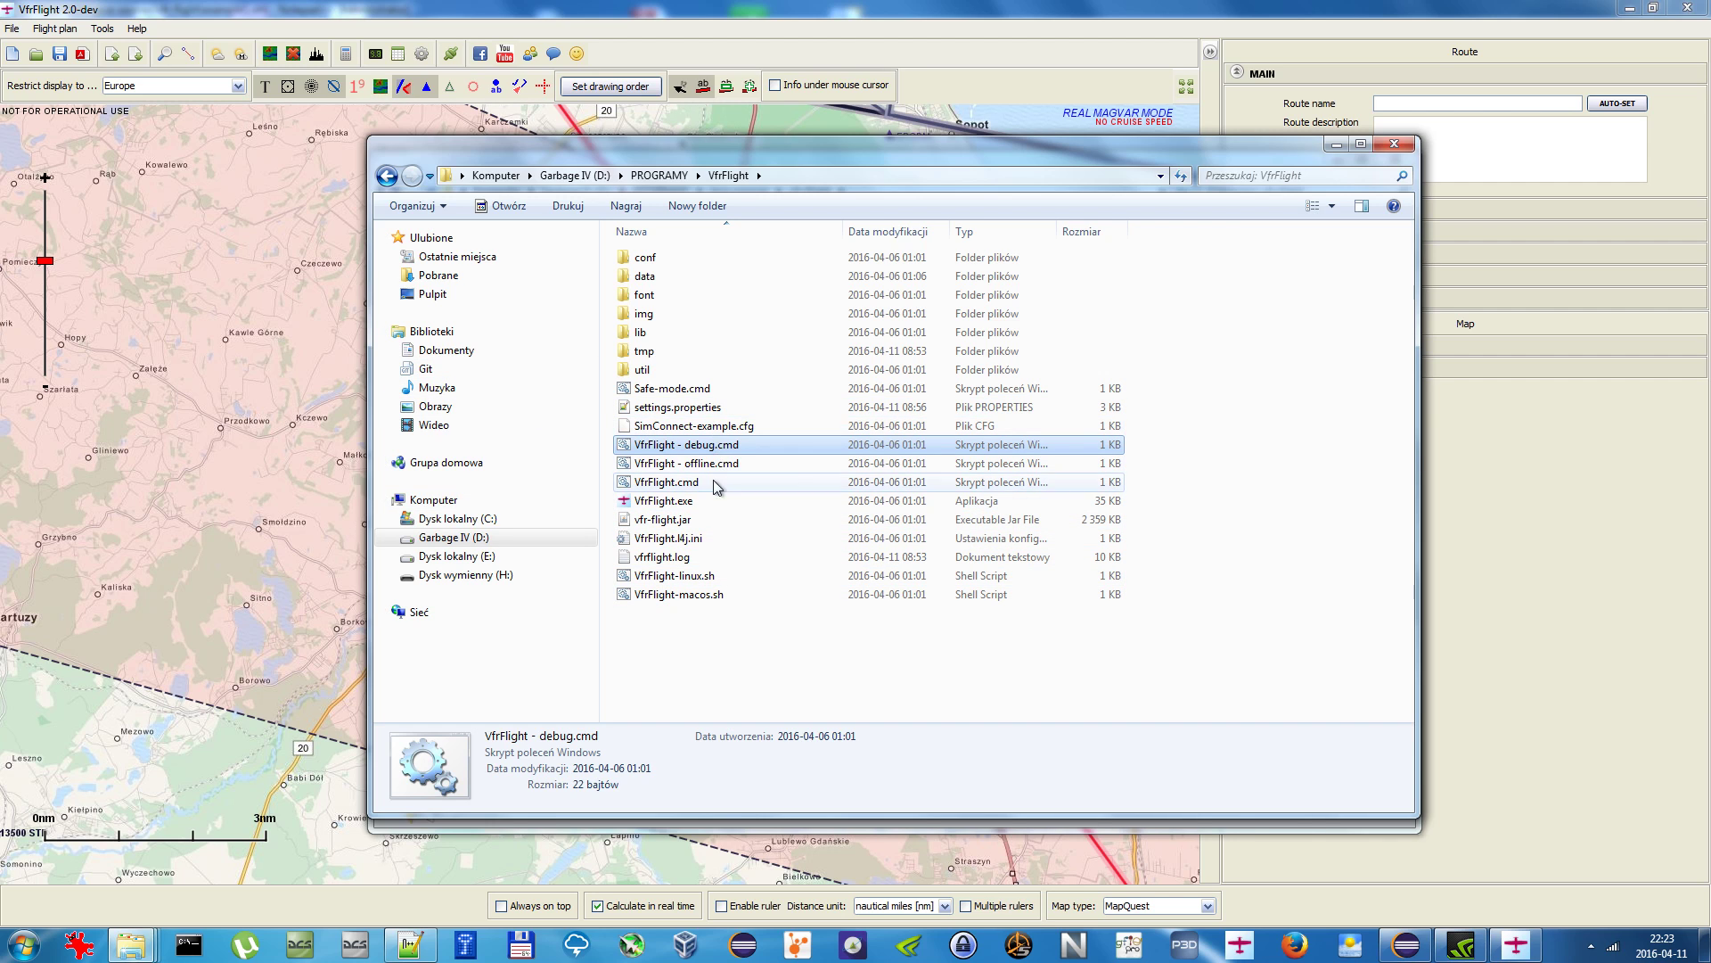
{"action": "left_click", "coordinate": [677, 557]}
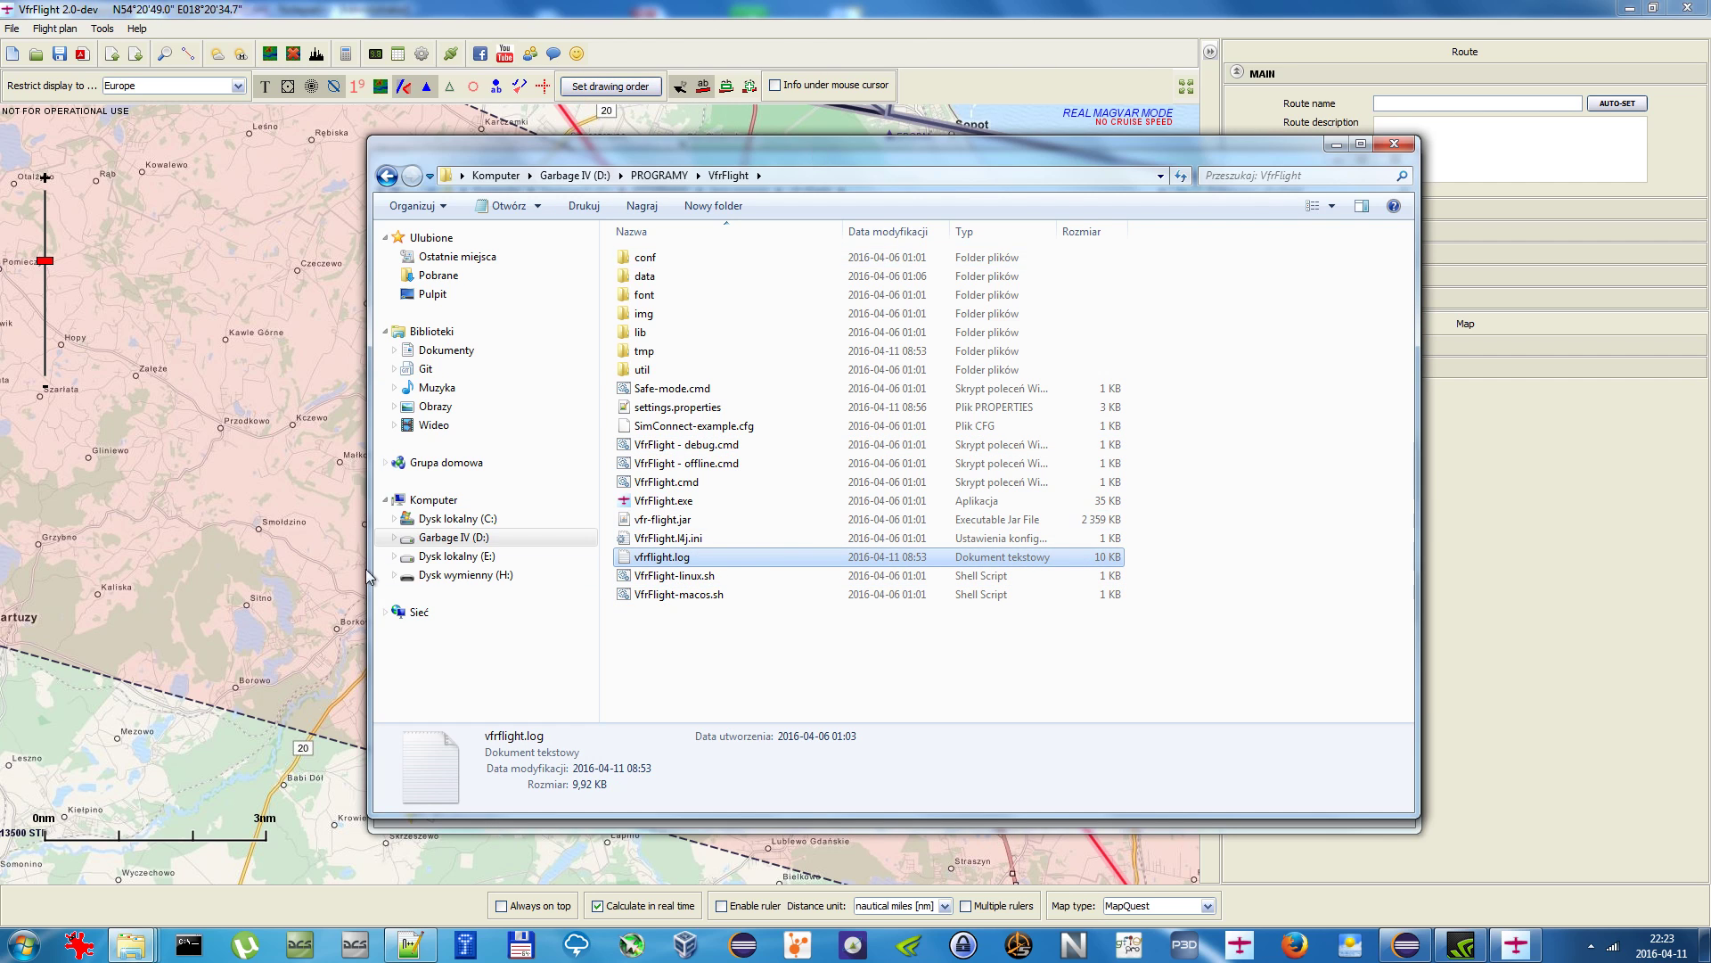
Step: Open vfrflight.log in Notepad++ and scroll down to the end of the log
{"action": "right_click", "coordinate": [698, 565]}
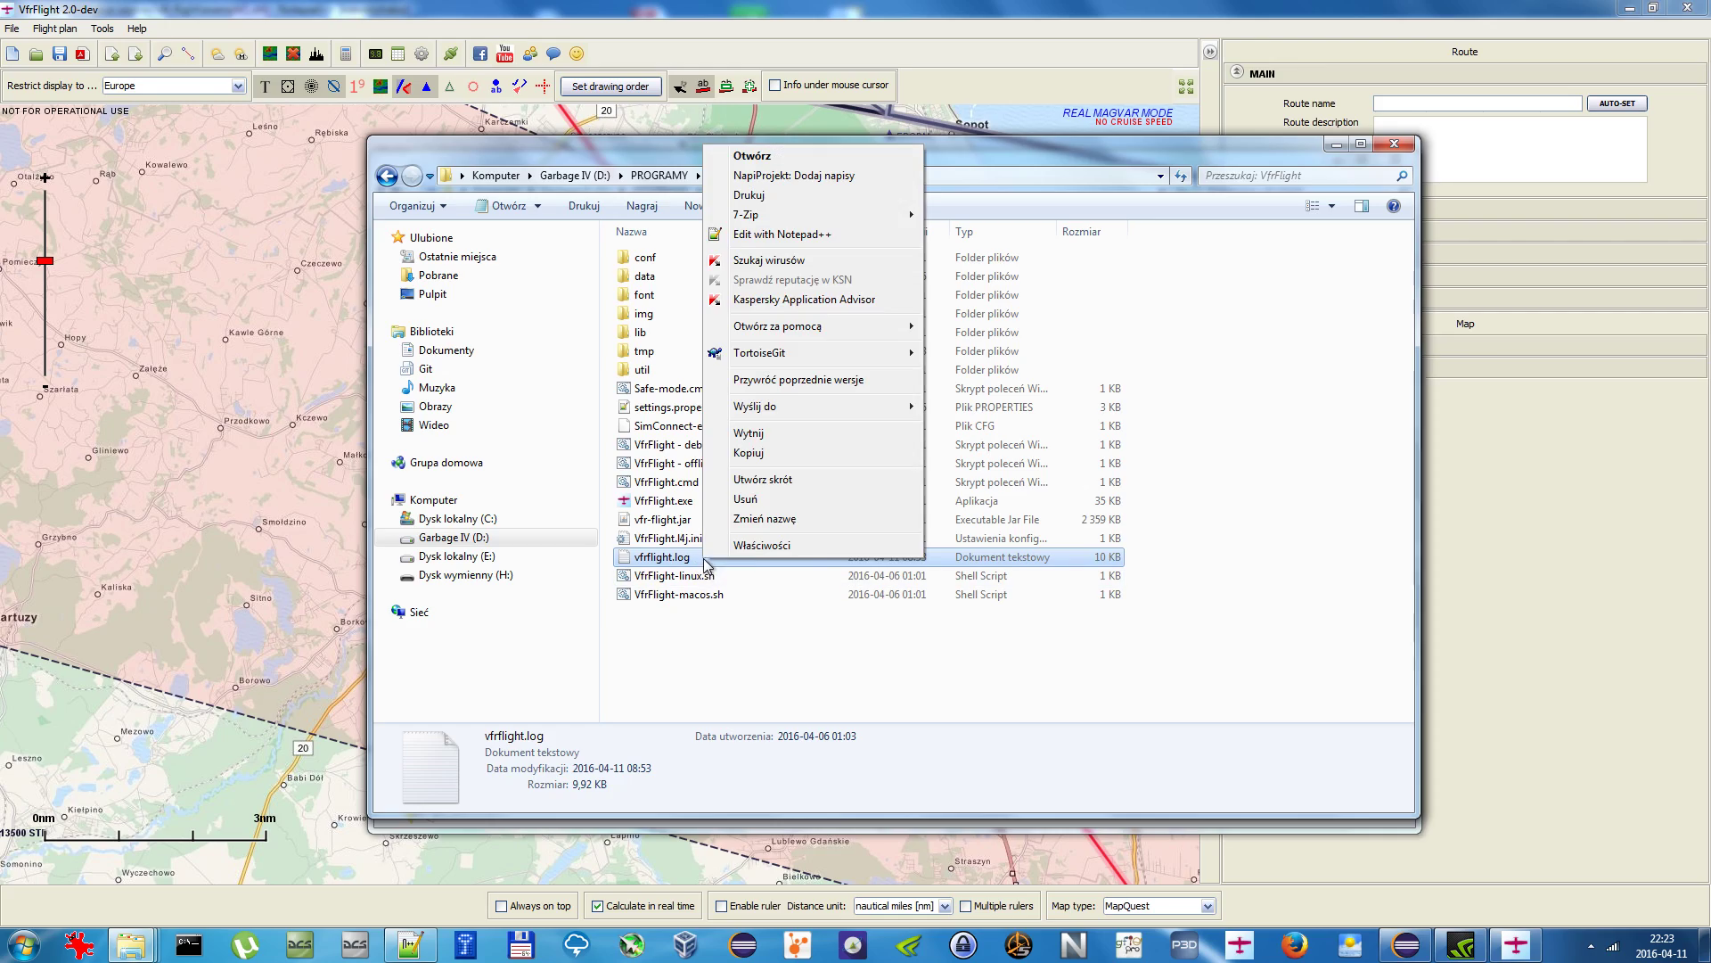
{"action": "left_click", "coordinate": [787, 244]}
{"action": "left_click", "coordinate": [1034, 347]}
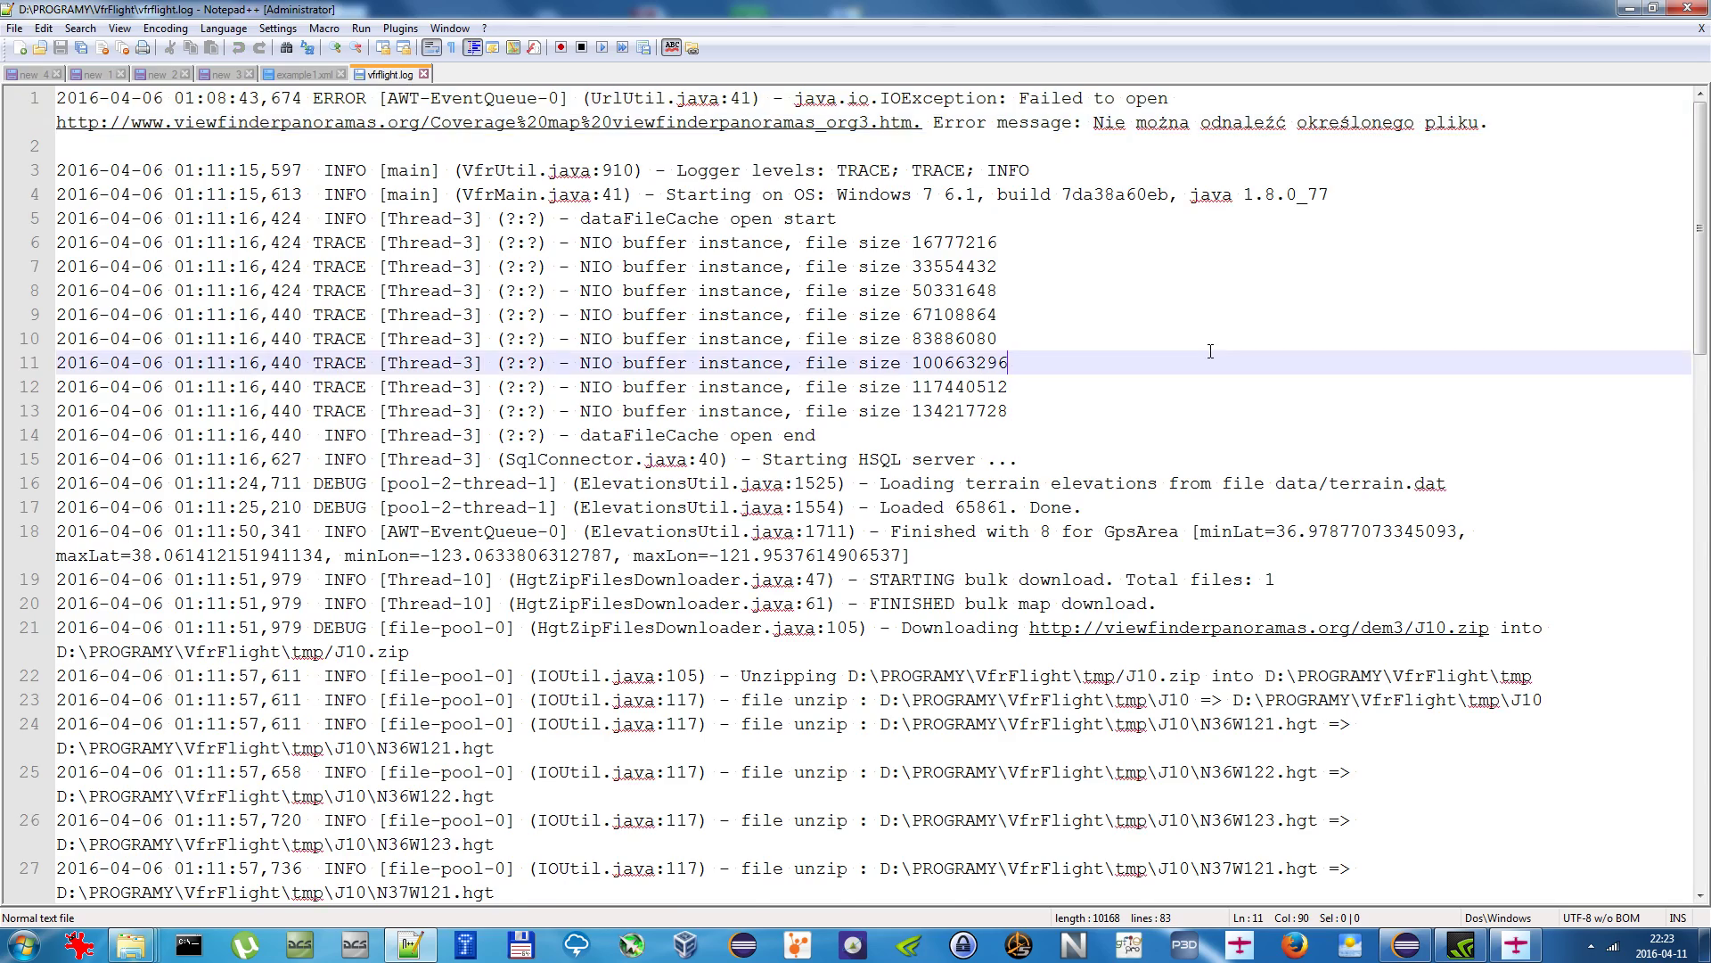
{"action": "scroll", "coordinate": [883, 722], "scroll_direction": "down", "scroll_amount": 17}
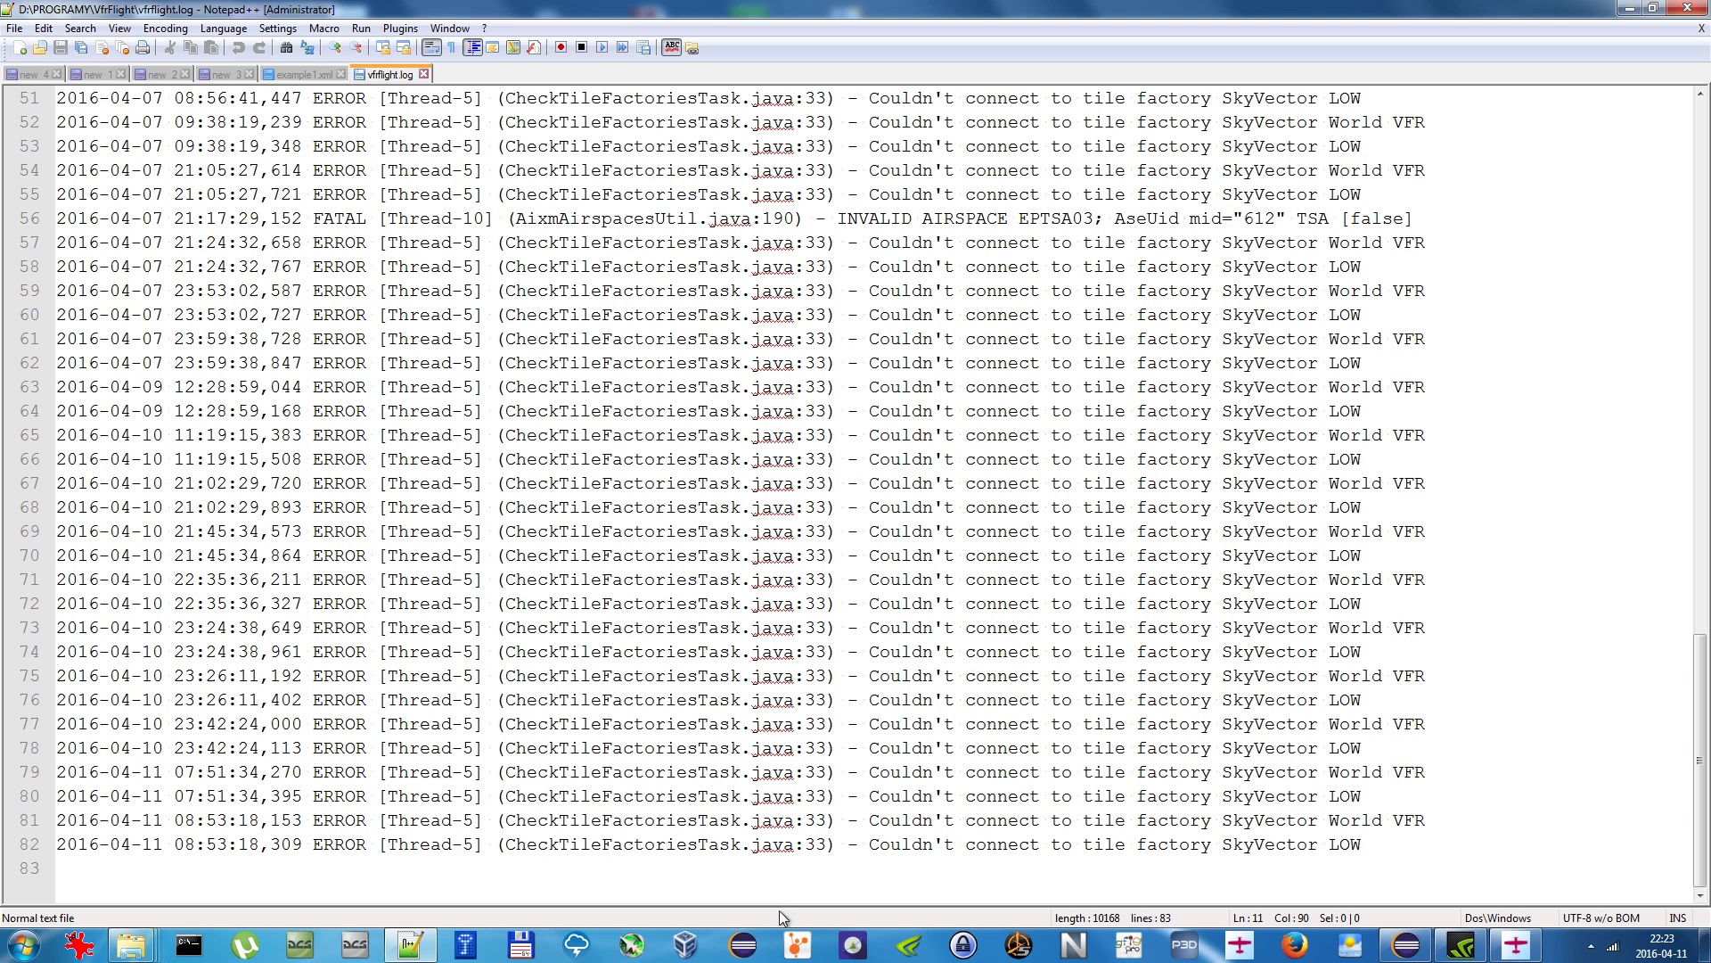
Step: Close the log, minimize Notepad++, and shorten the VfrFlight folder window
{"action": "left_click", "coordinate": [424, 74]}
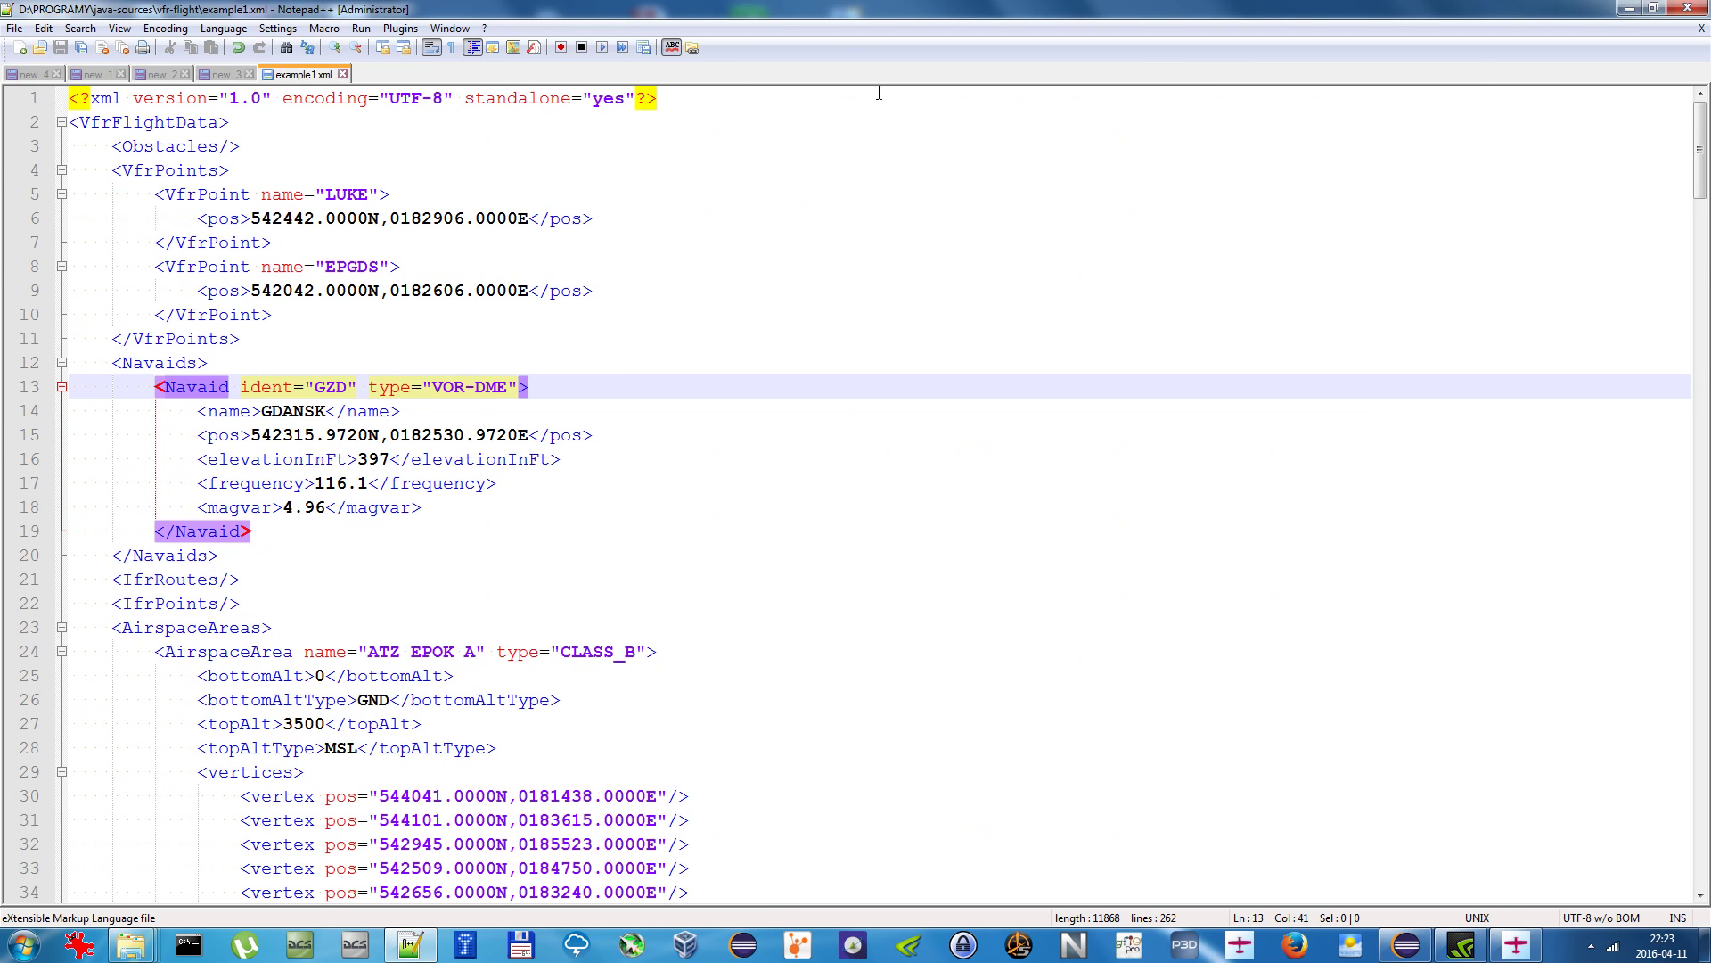
{"action": "left_click", "coordinate": [1629, 8]}
{"action": "left_click", "coordinate": [910, 631]}
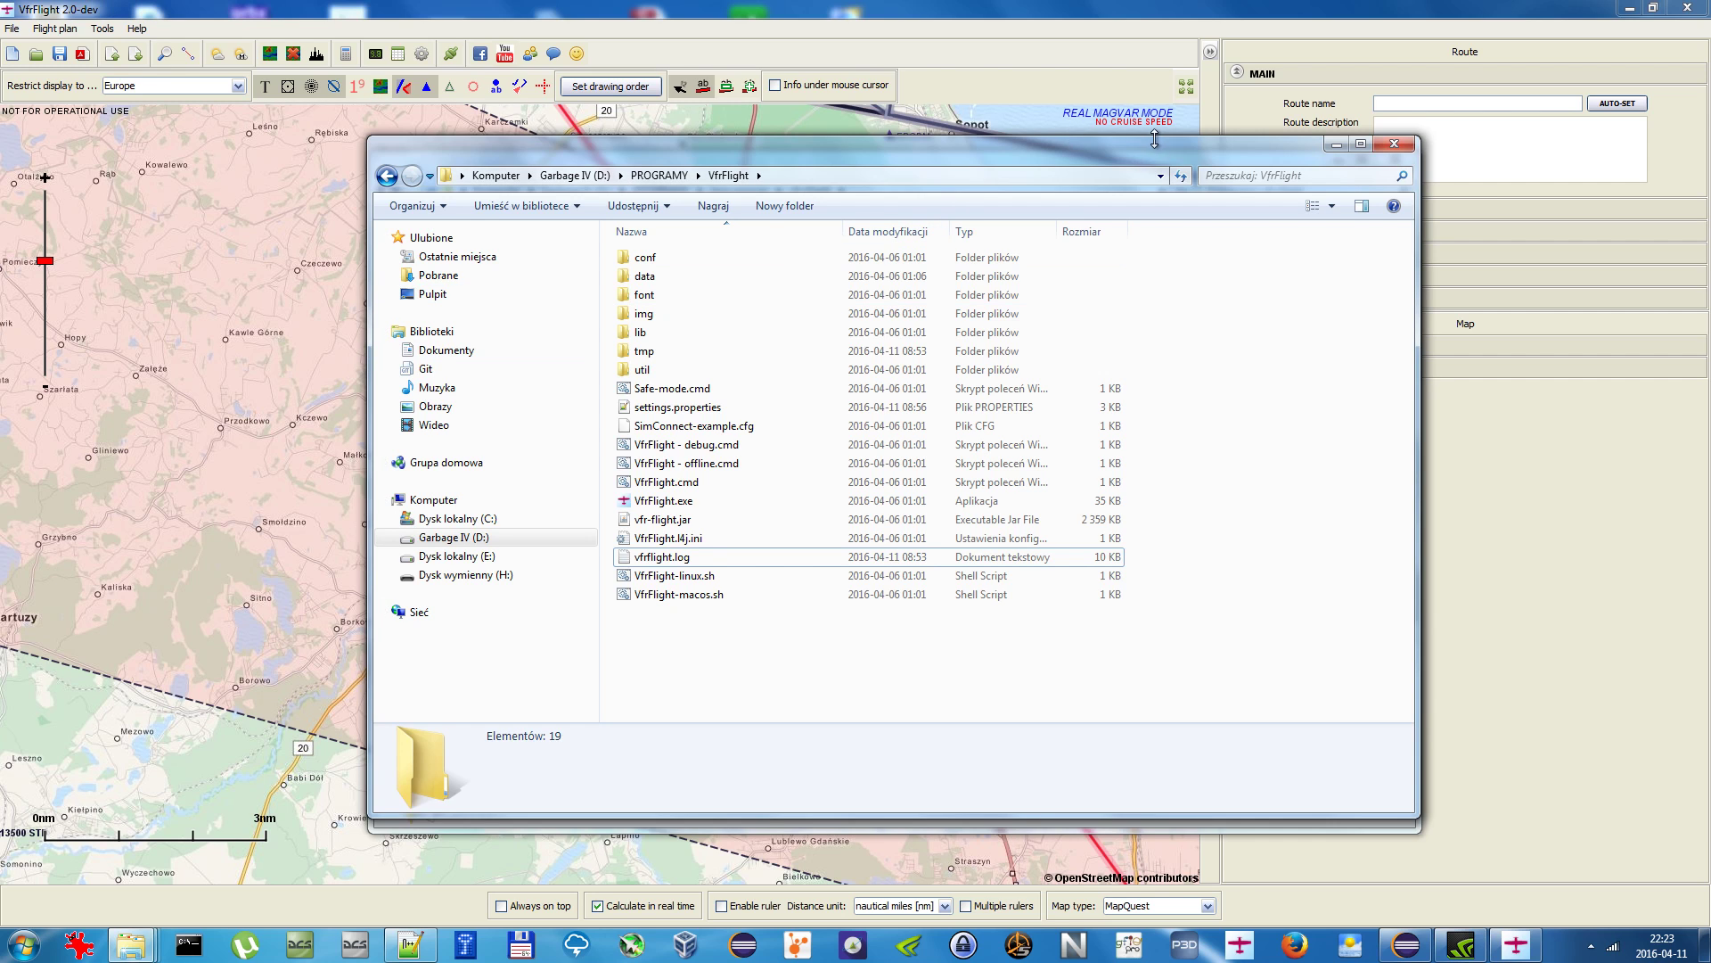
{"action": "left_click_drag", "start_coordinate": [1154, 139], "coordinate": [1006, 167]}
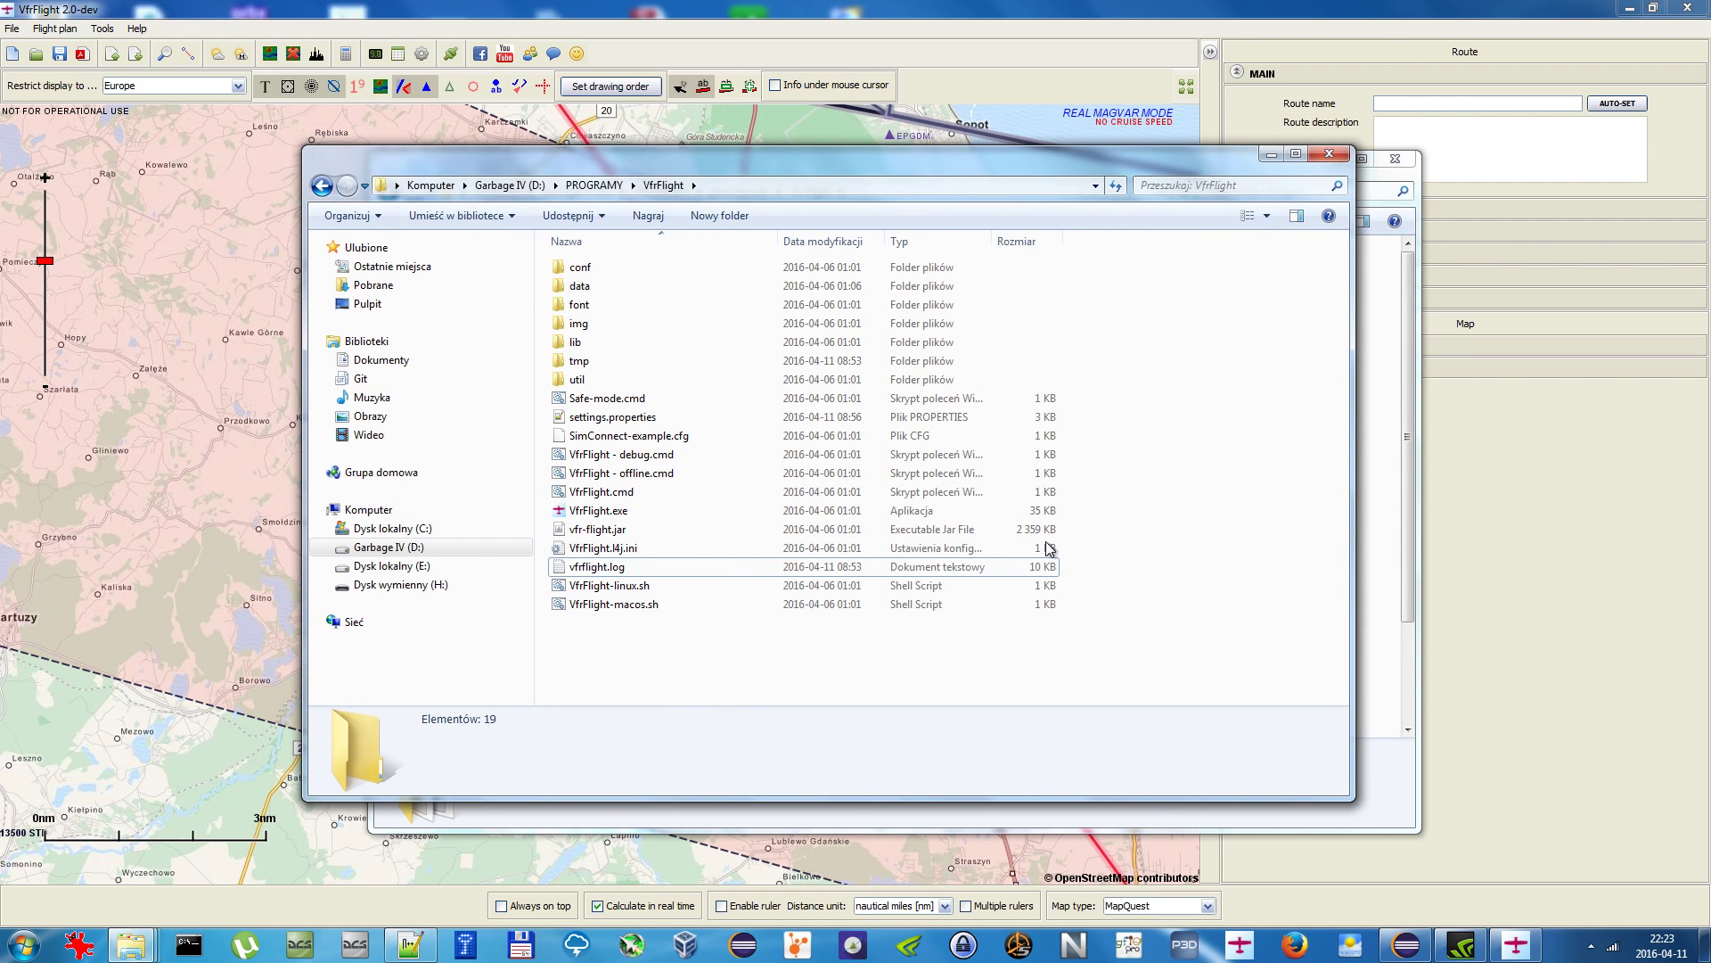
Step: Zoom the VfrFlight map out to 6nm scale and frame the Gdańsk, Kartuzy and Sopot airspaces
{"action": "left_click", "coordinate": [1054, 35]}
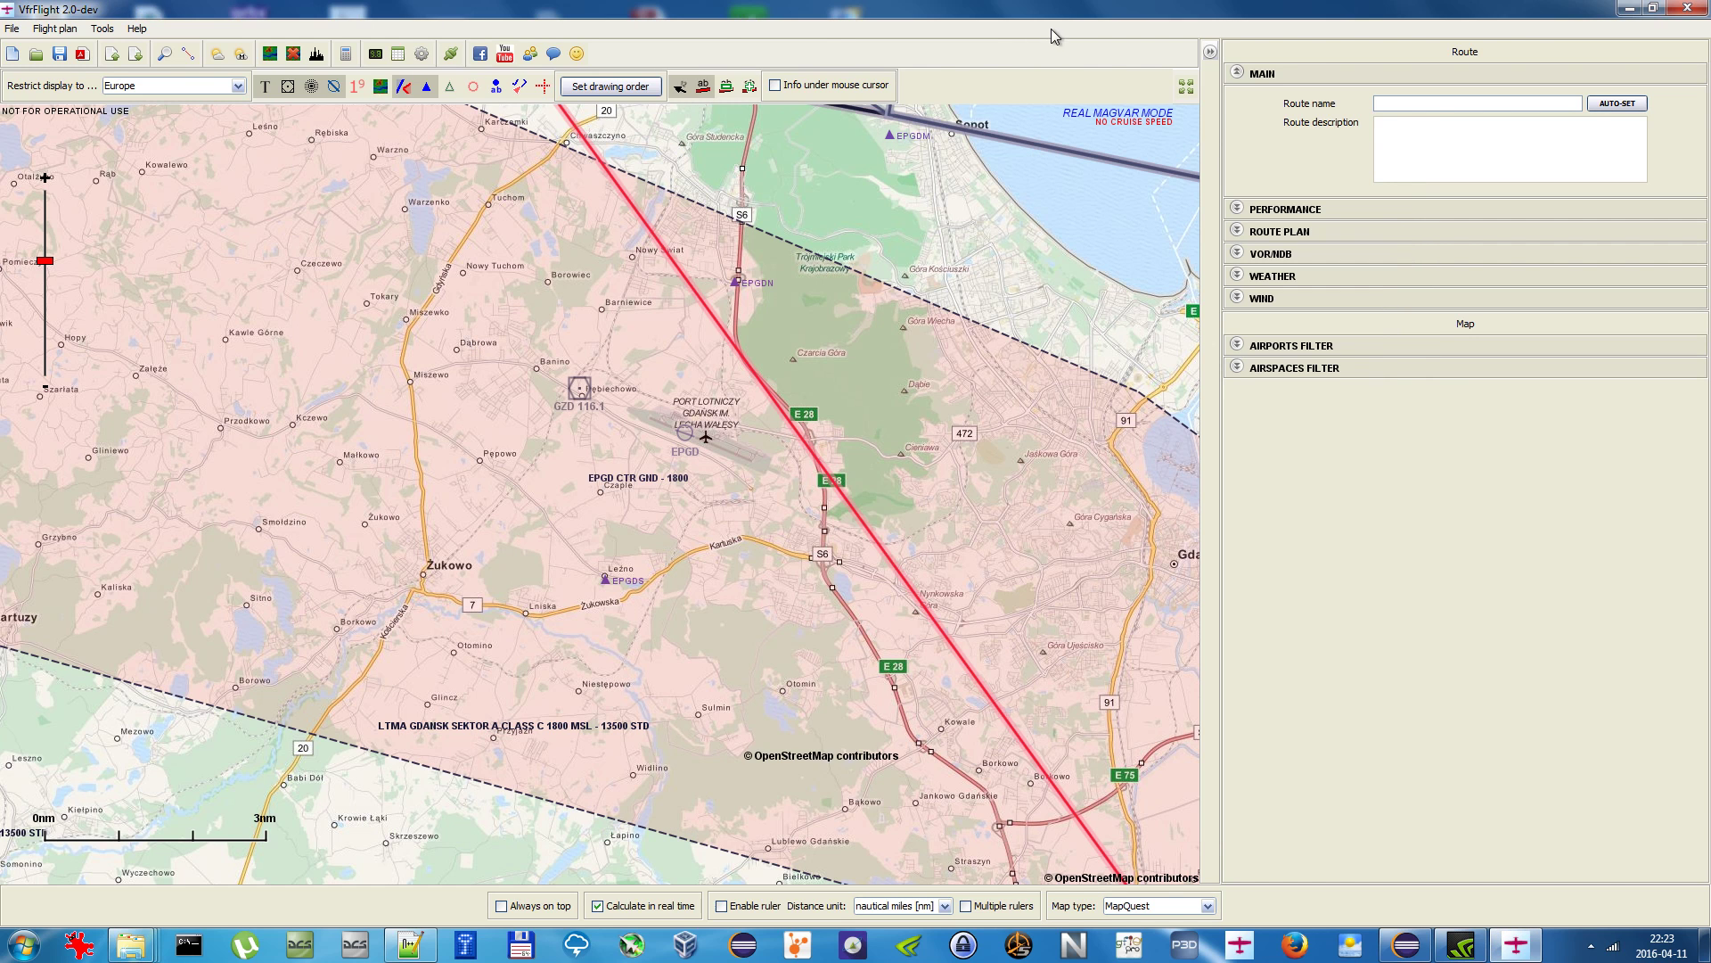
{"action": "scroll", "coordinate": [931, 410], "scroll_direction": "down", "scroll_amount": 3}
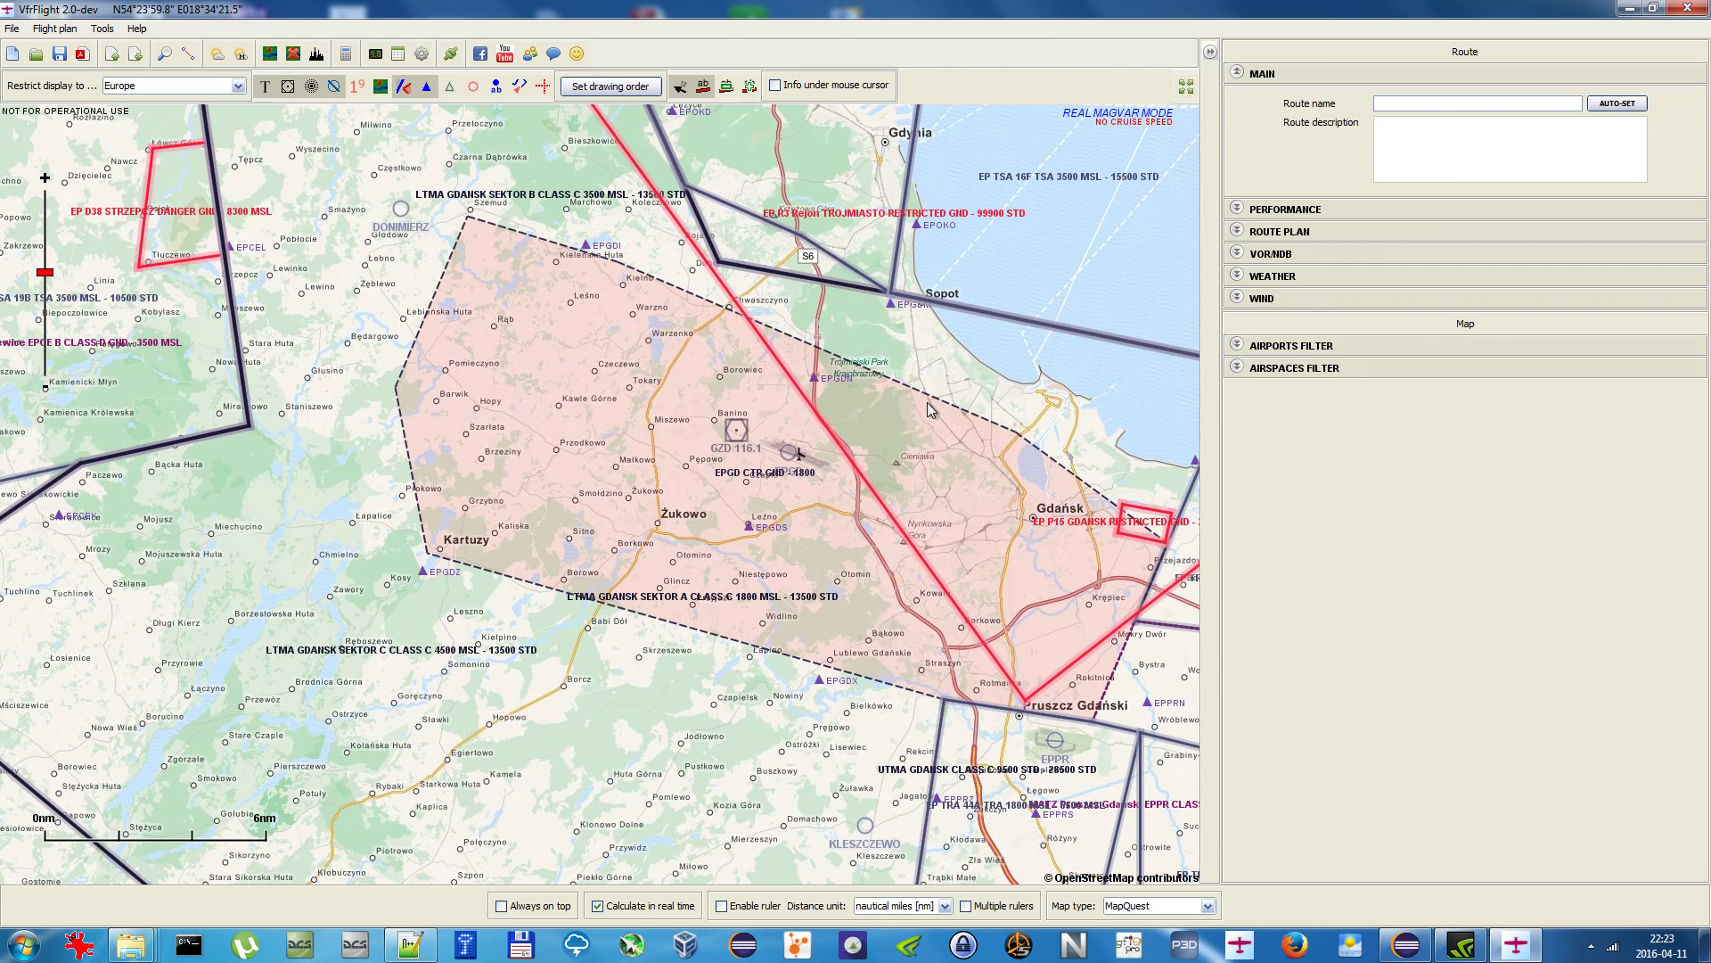
{"action": "left_click_drag", "start_coordinate": [931, 410], "coordinate": [759, 447]}
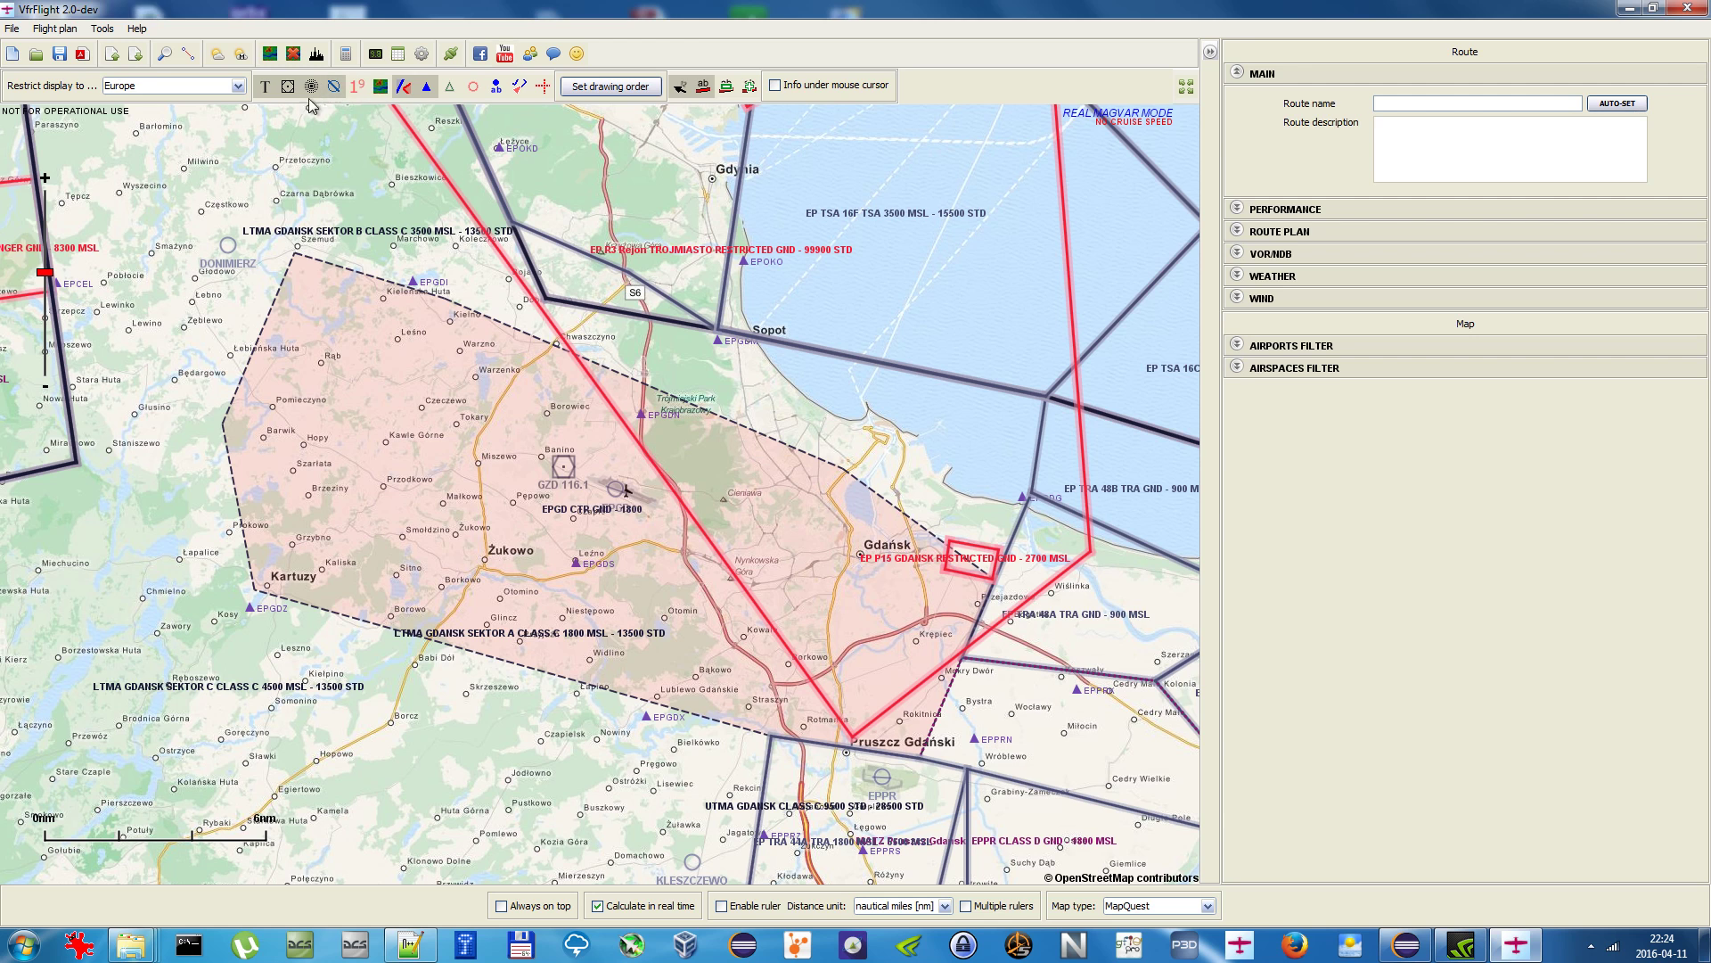
{"action": "mouse_move", "coordinate": [755, 452]}
{"action": "left_mouse_down"}
{"action": "mouse_move", "coordinate": [698, 421]}
{"action": "mouse_move", "coordinate": [738, 479]}
{"action": "left_mouse_up"}
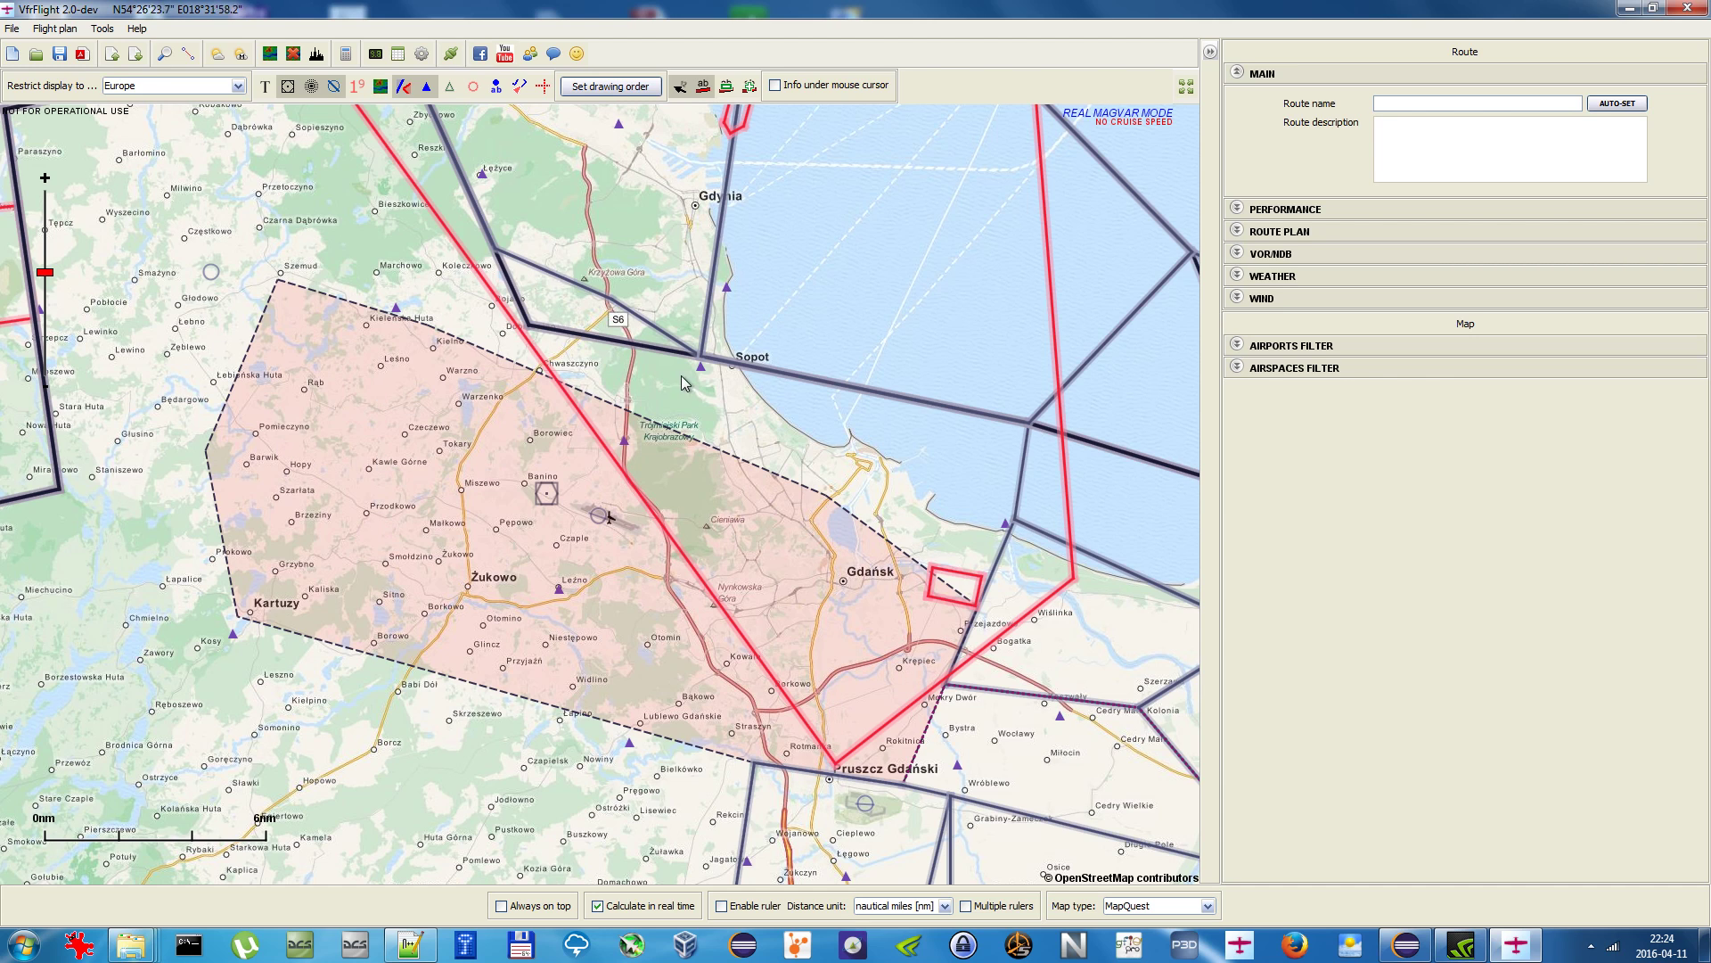
{"action": "left_click", "coordinate": [103, 29]}
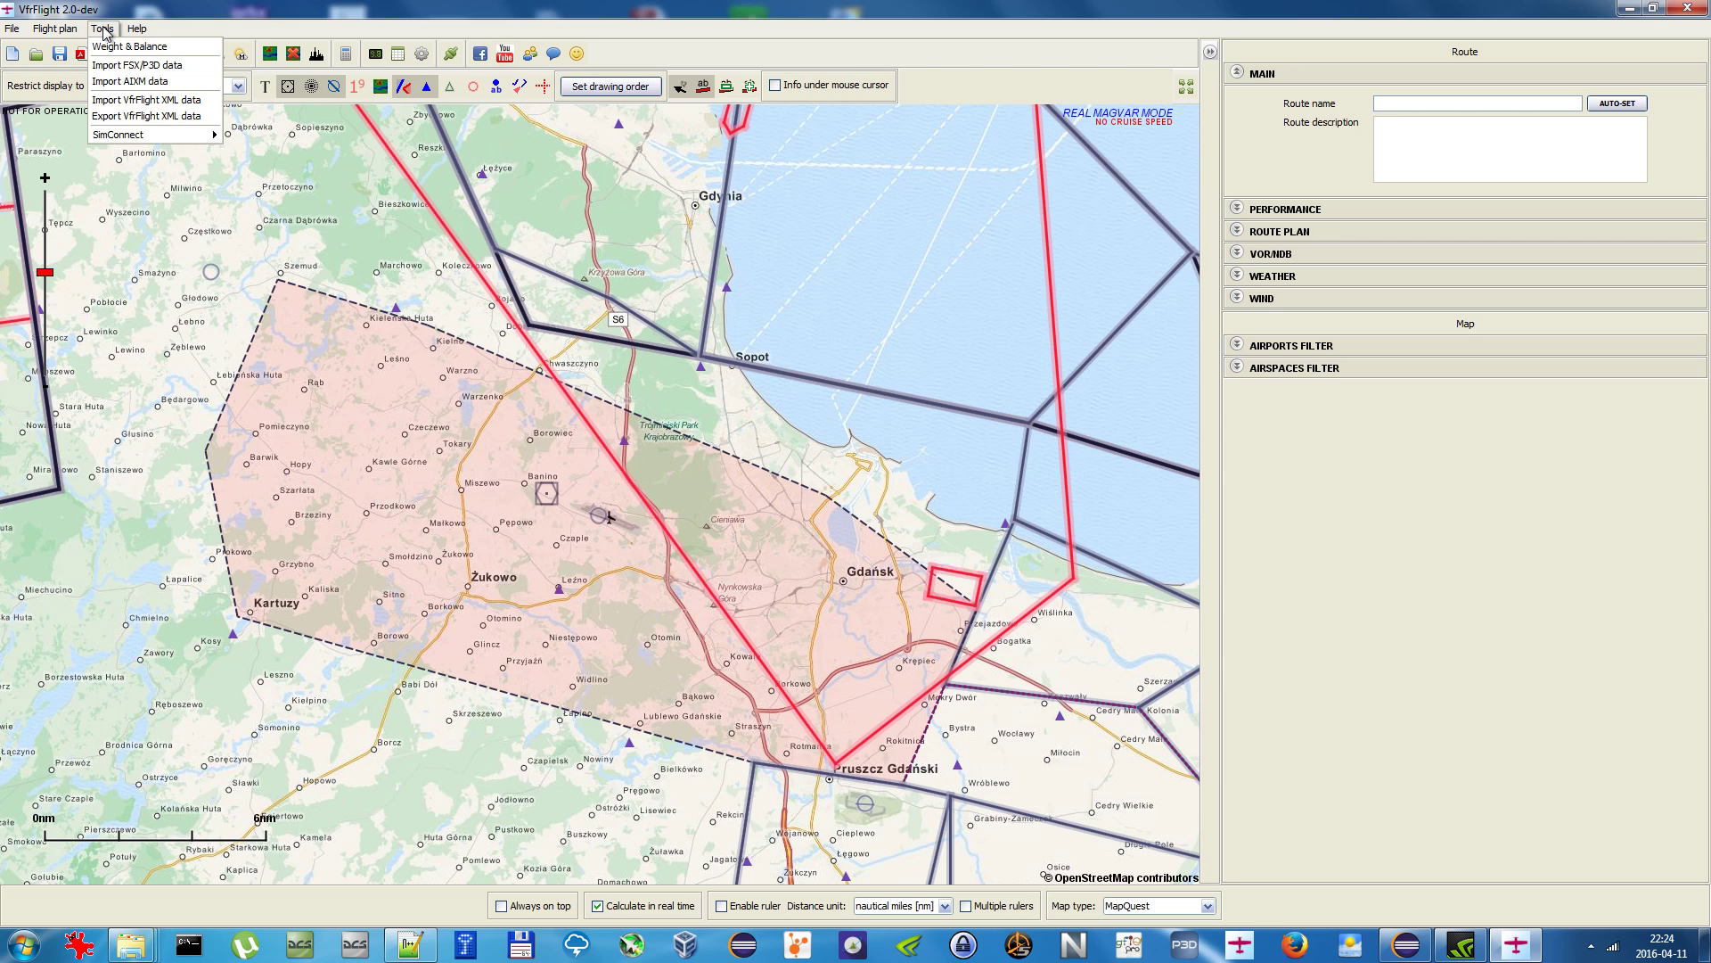
Step: Set up a VfrFlight XML export into example1.xml, limited to data from a map region
{"action": "left_click", "coordinate": [113, 117]}
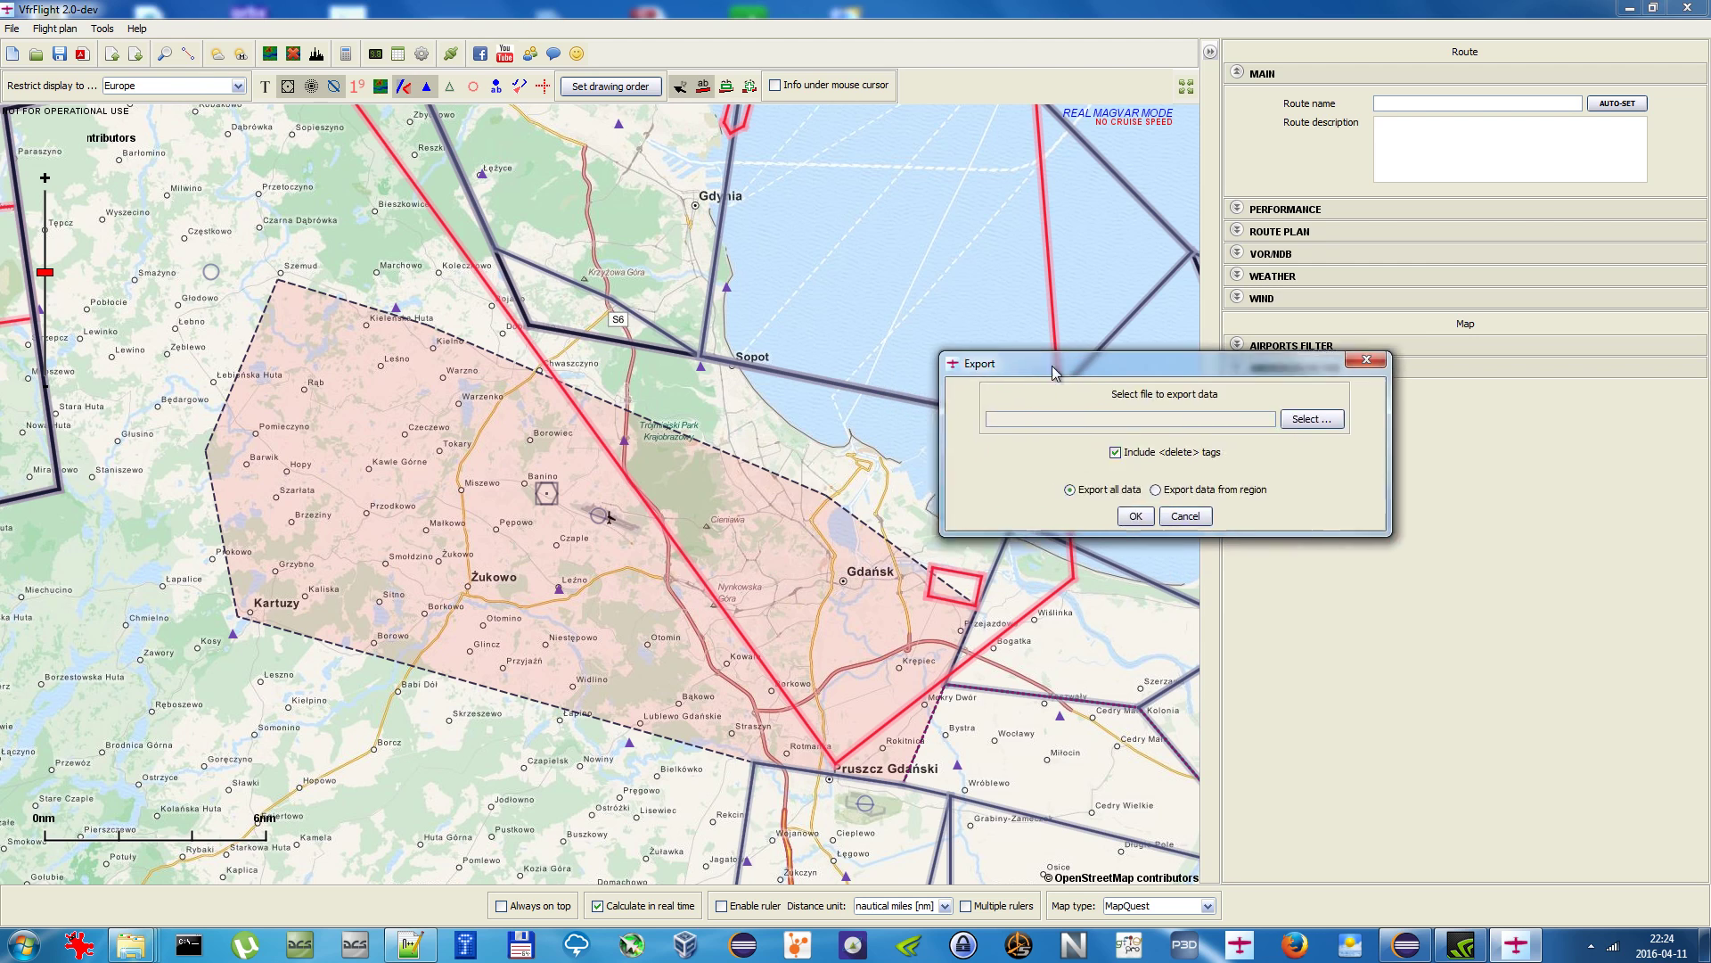
{"action": "left_click_drag", "start_coordinate": [1051, 366], "coordinate": [977, 257]}
{"action": "left_click", "coordinate": [1247, 303]}
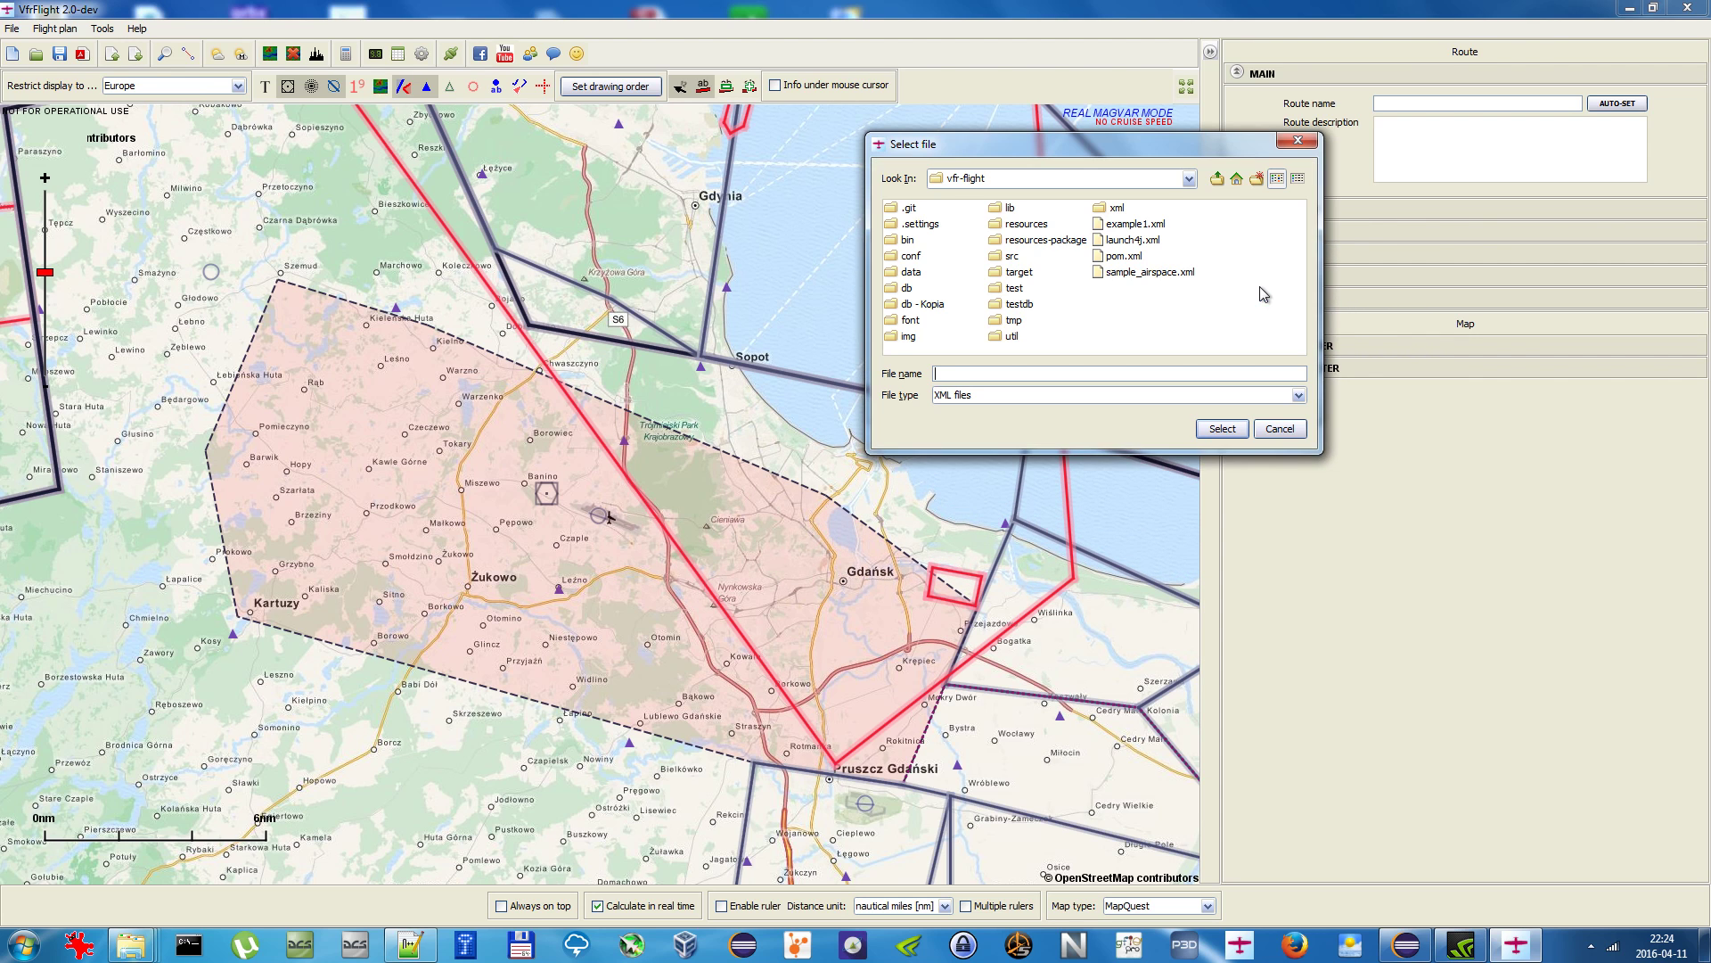
{"action": "left_click", "coordinate": [1145, 223]}
{"action": "left_click", "coordinate": [1235, 429]}
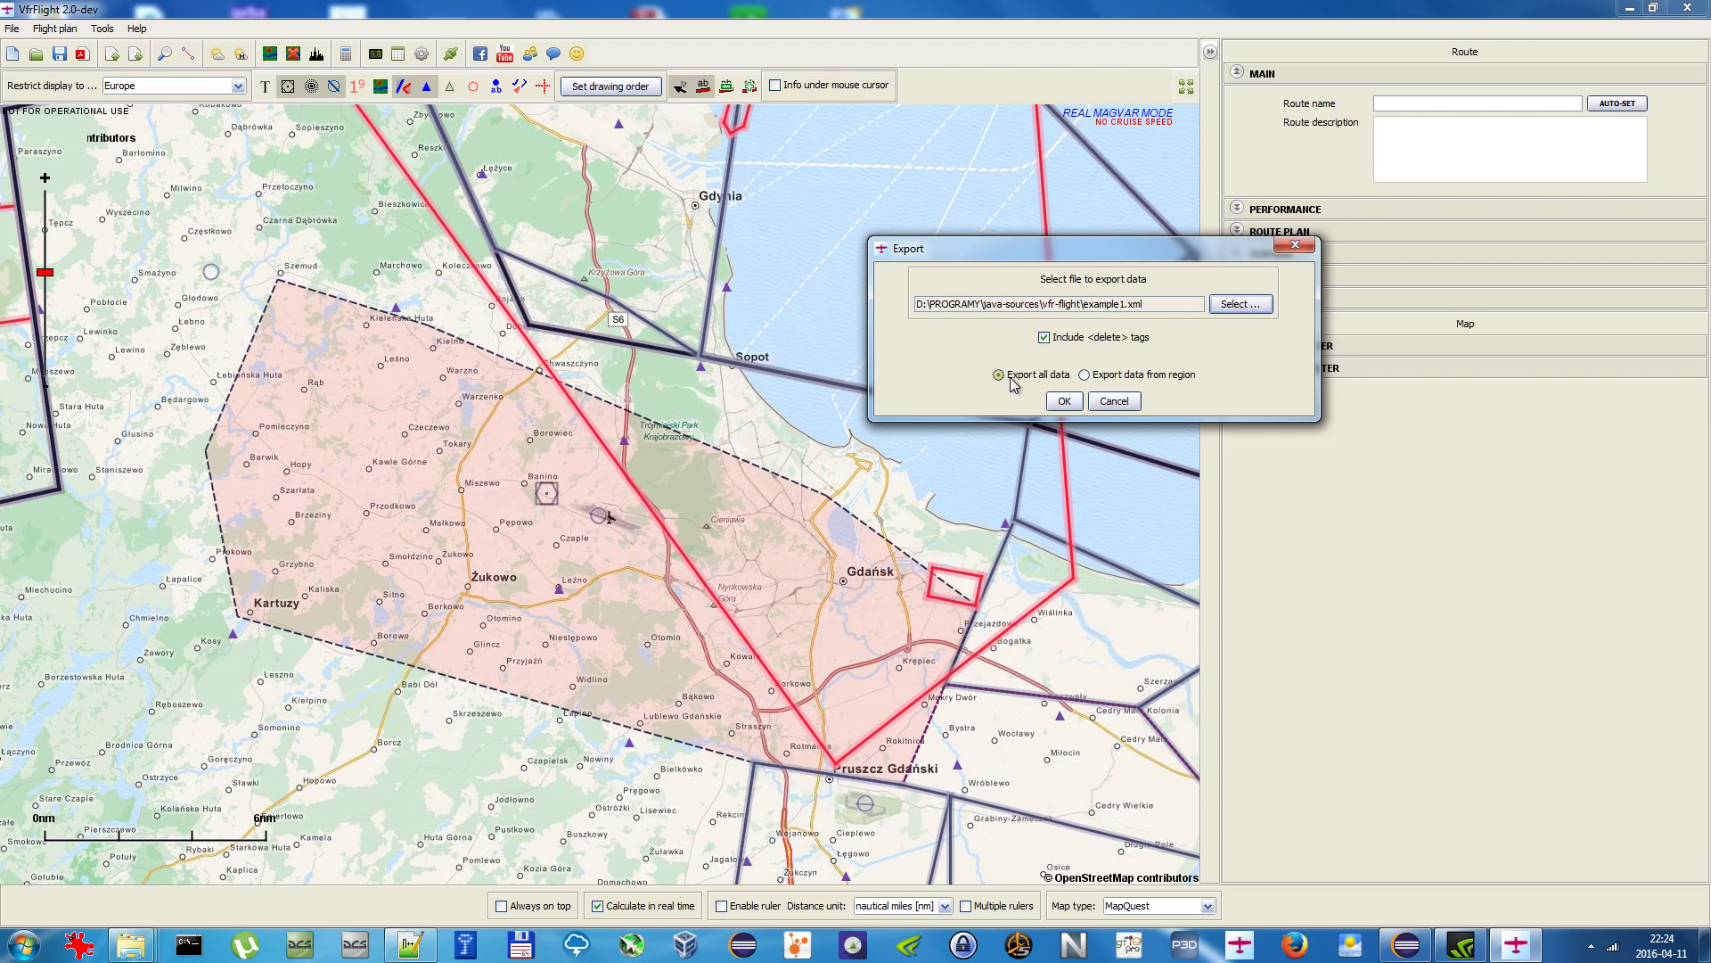
{"action": "left_click", "coordinate": [1080, 377]}
{"action": "left_click", "coordinate": [1064, 401]}
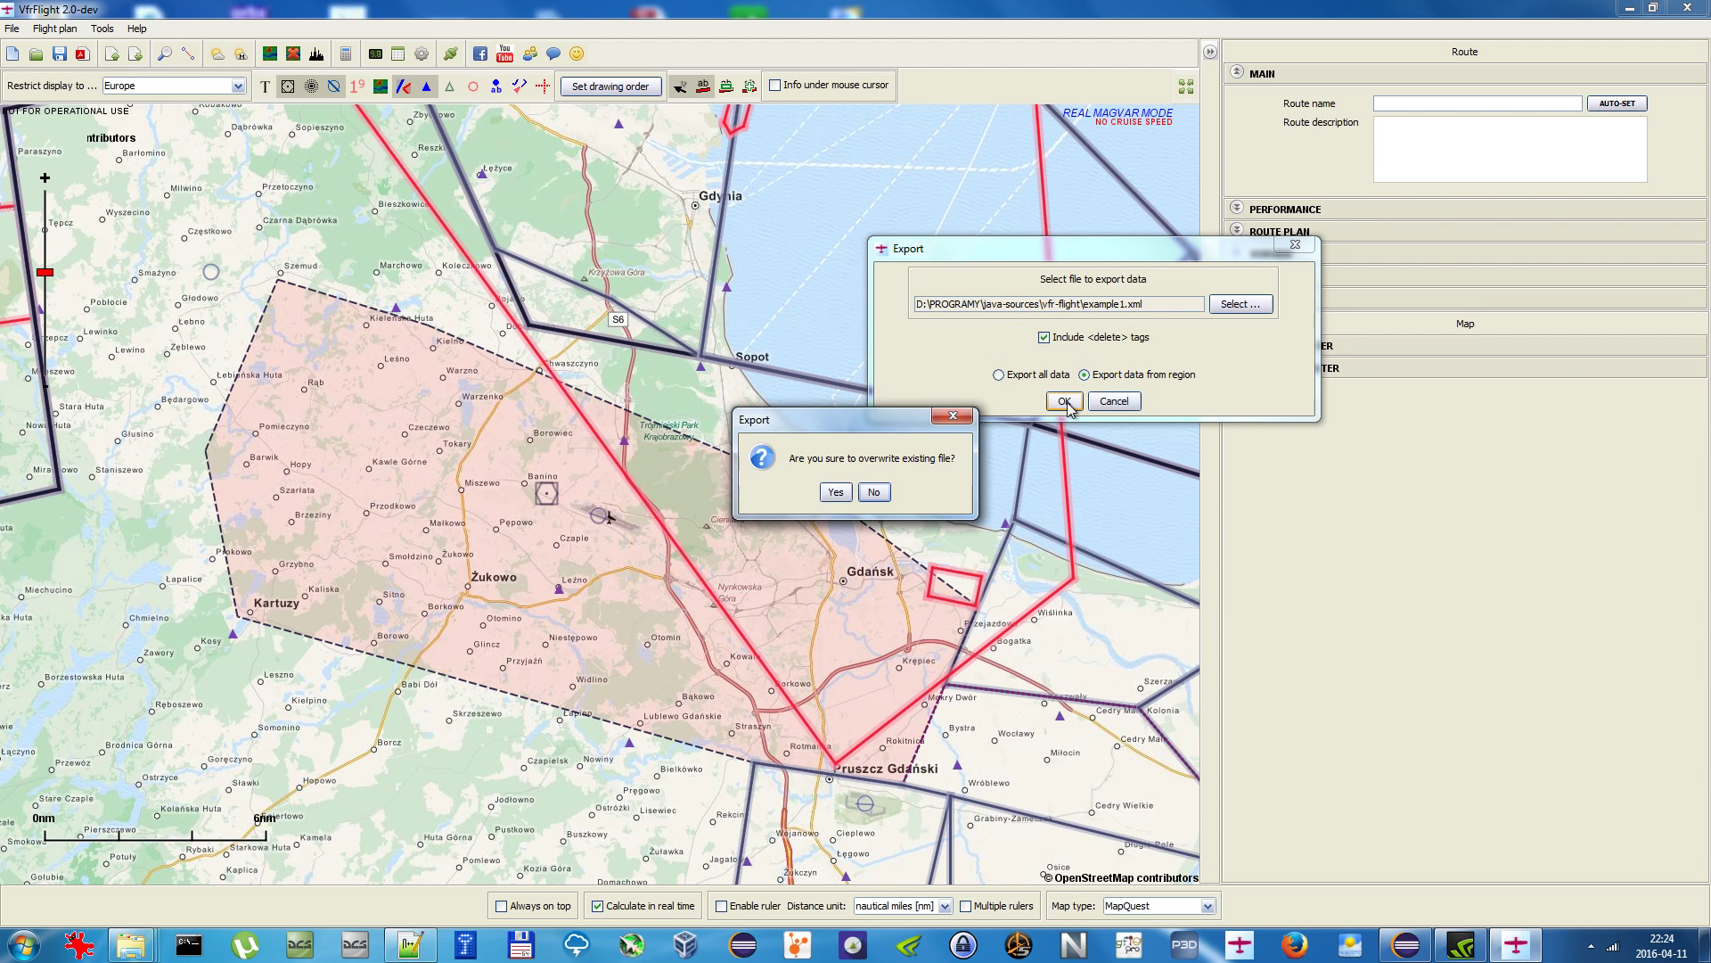
Step: Confirm overwriting example1.xml, outline a region around EPGD and GZD, and finish the export
{"action": "left_click", "coordinate": [836, 494]}
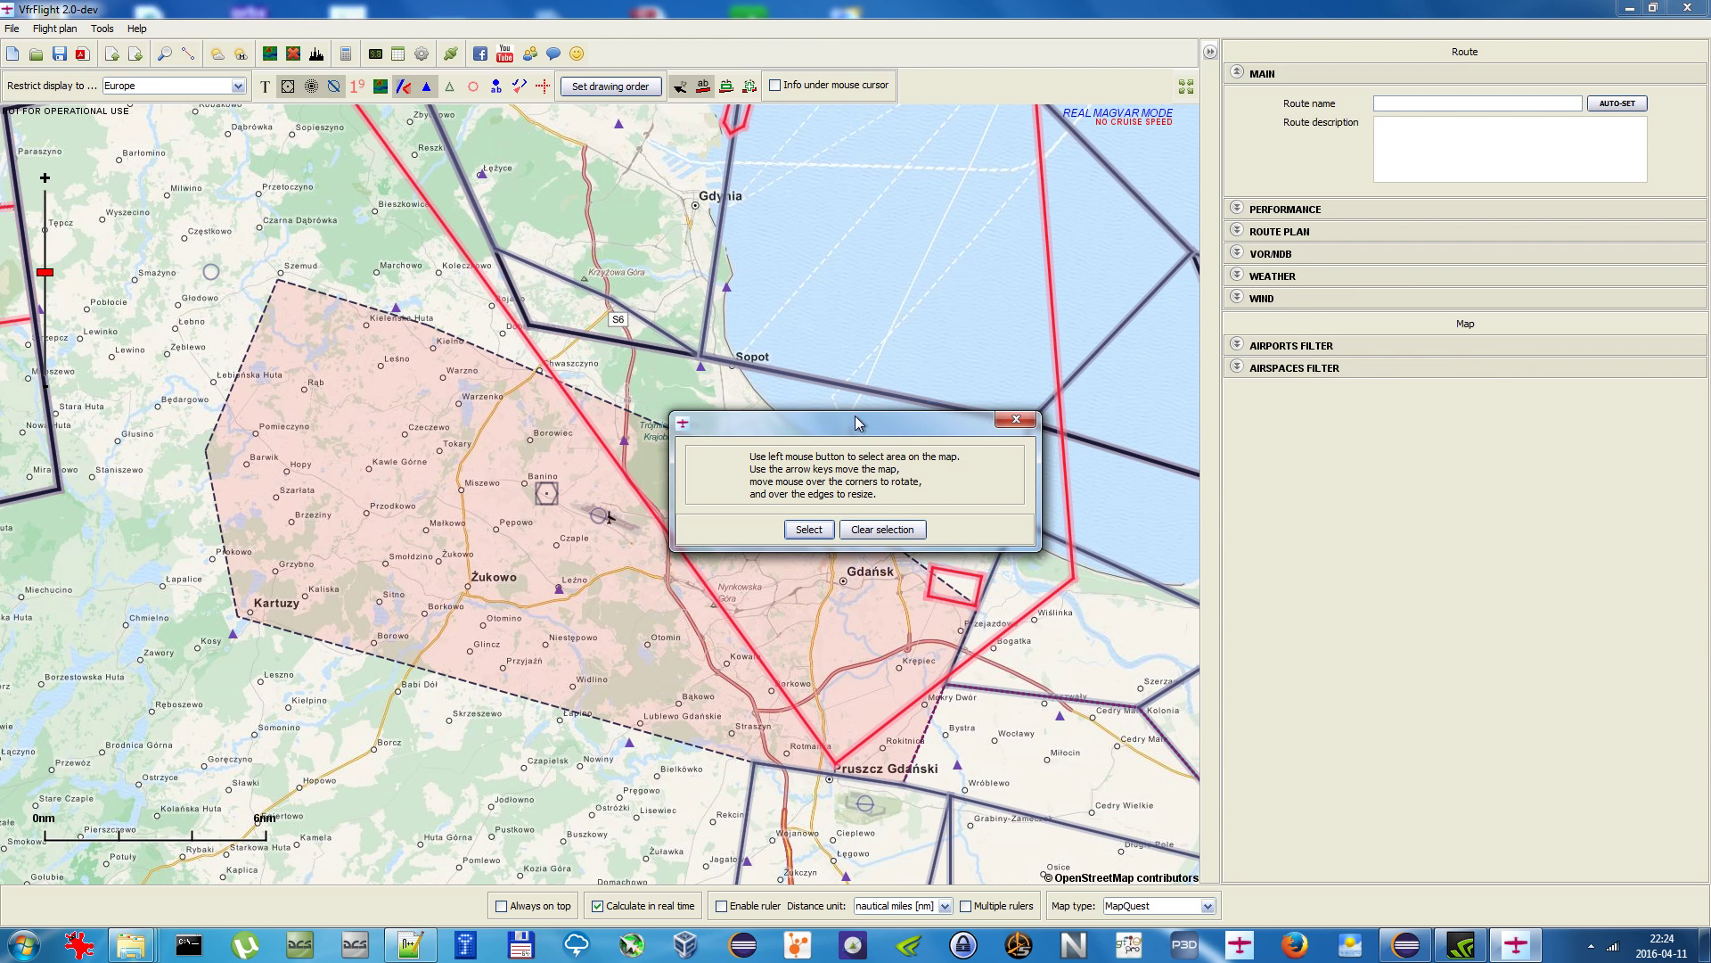
{"action": "left_click_drag", "start_coordinate": [892, 420], "coordinate": [1337, 360]}
{"action": "left_click_drag", "start_coordinate": [482, 421], "coordinate": [738, 621]}
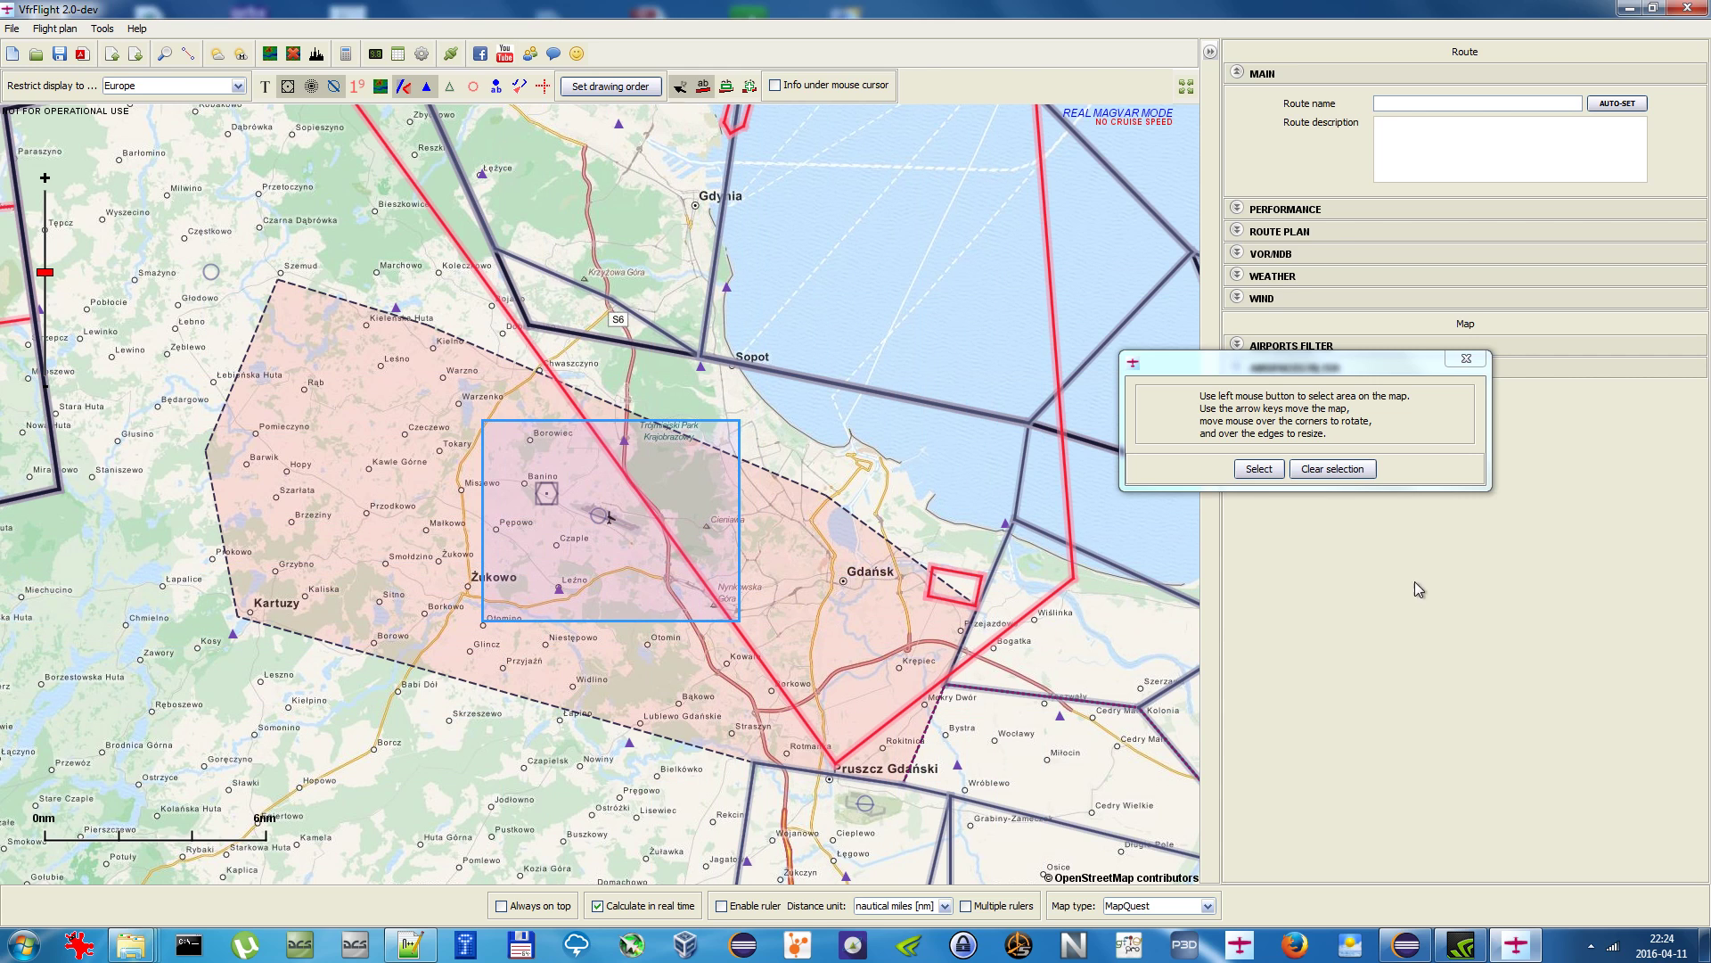
{"action": "left_click", "coordinate": [1259, 469]}
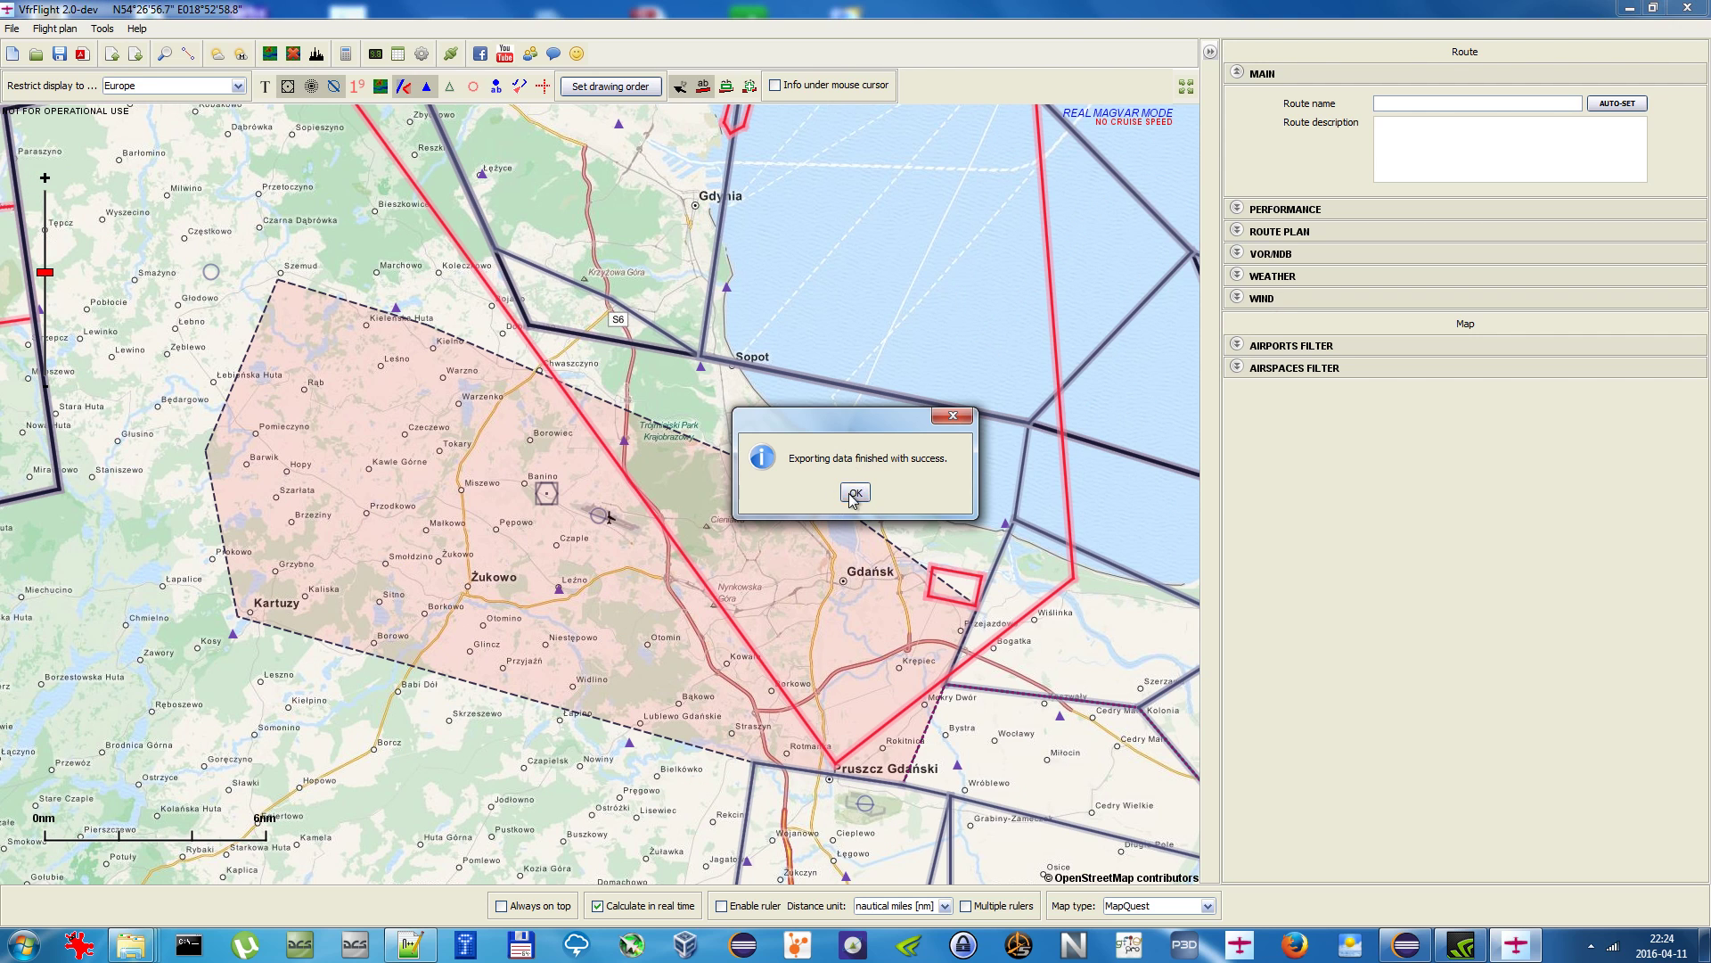
{"action": "left_click", "coordinate": [855, 502]}
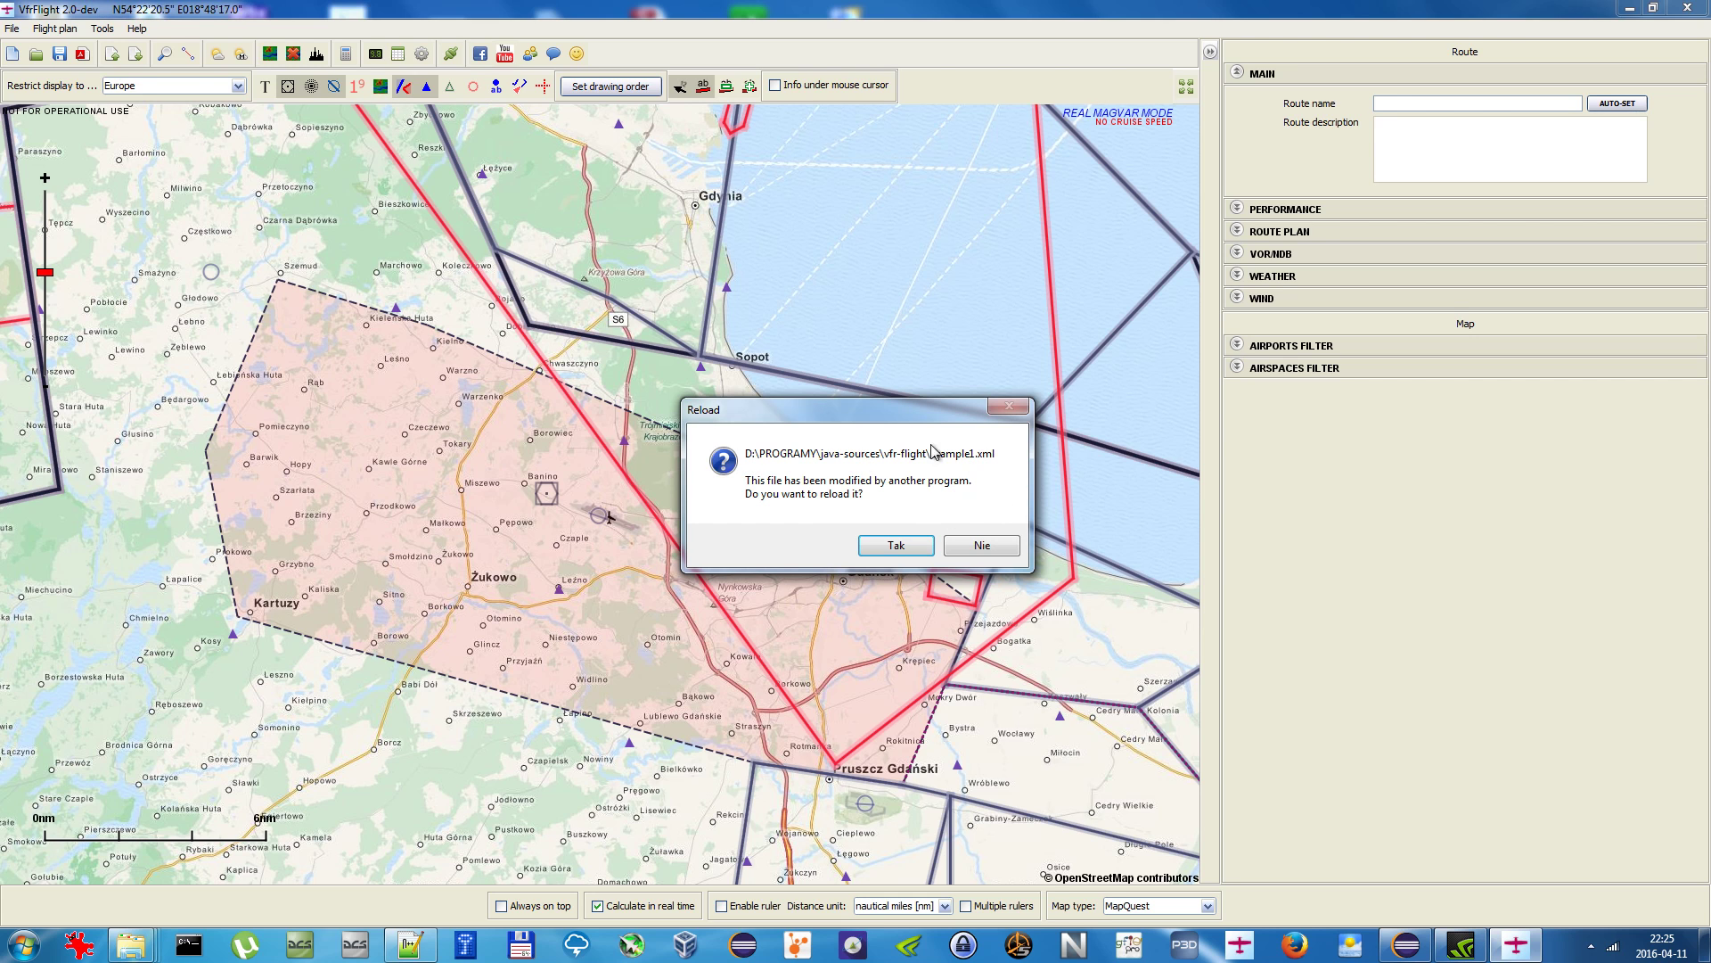
Step: Switch to example1.xml in Notepad++ and scroll to the top of the file
{"action": "key", "text": "alt+Tab"}
{"action": "left_click", "coordinate": [737, 454]}
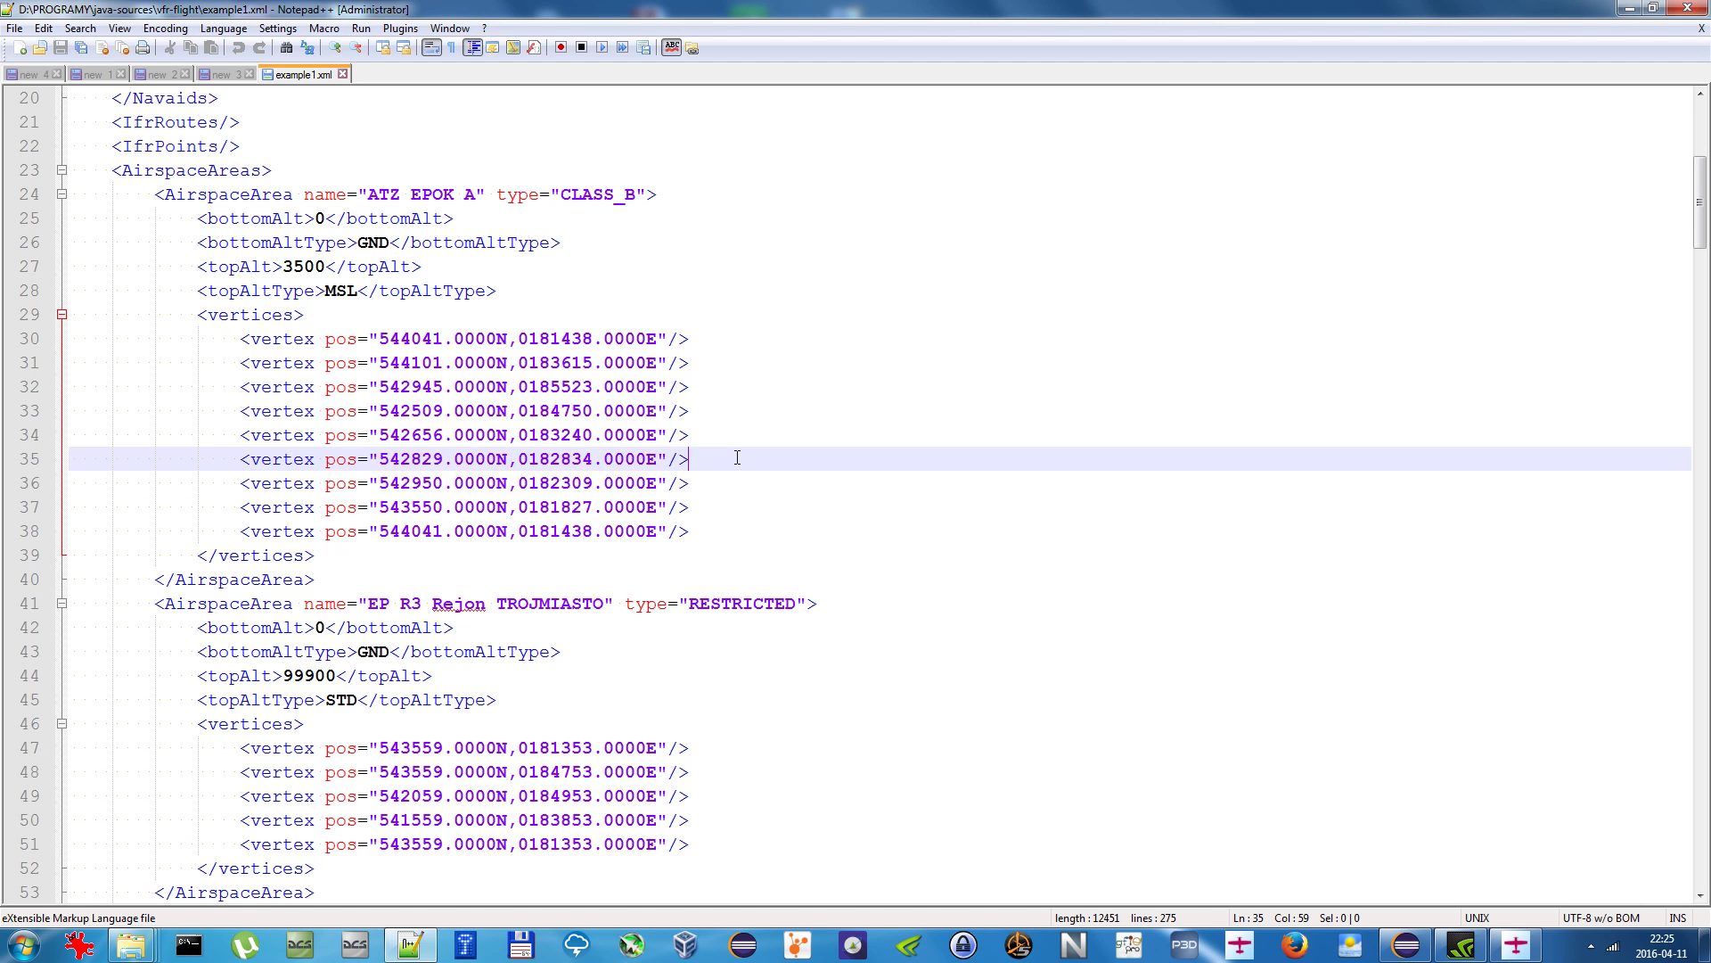
{"action": "scroll", "coordinate": [318, 457], "scroll_direction": "up", "scroll_amount": 3}
{"action": "scroll", "coordinate": [397, 353], "scroll_direction": "up", "scroll_amount": 4}
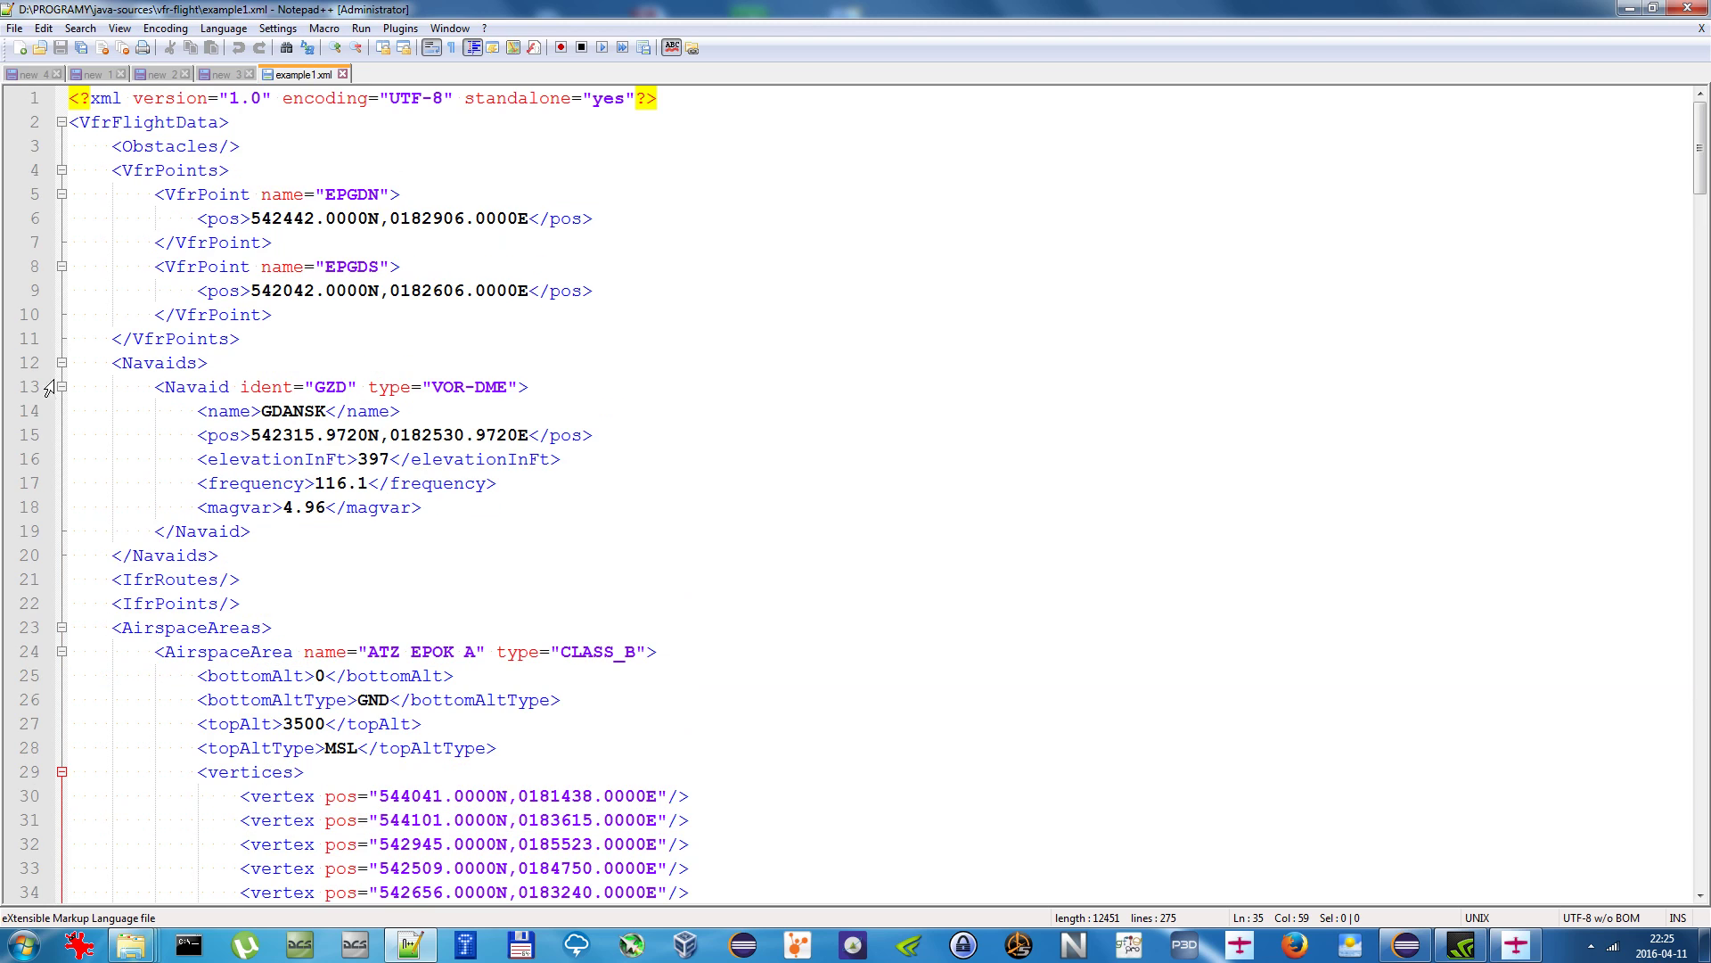
Step: Inspect the VfrPoints, Navaids, IfrPoints and AirspaceAreas sections, then jump to the Delete range blocks
{"action": "left_click", "coordinate": [415, 341]}
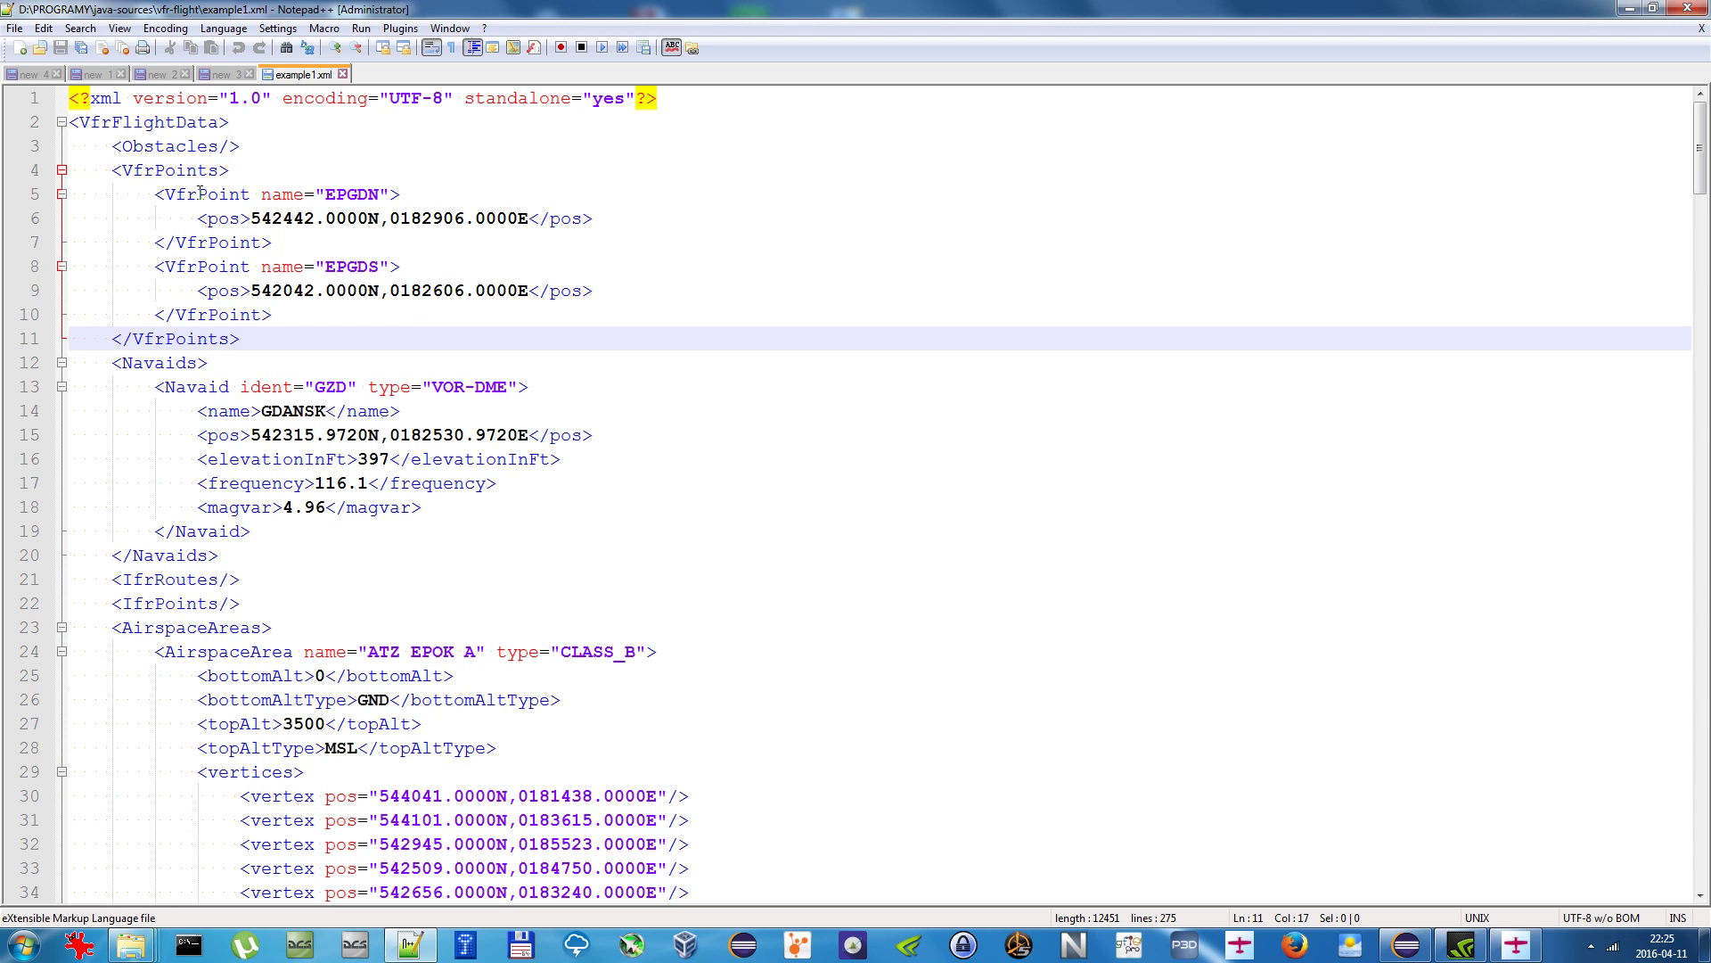
{"action": "left_click", "coordinate": [169, 176]}
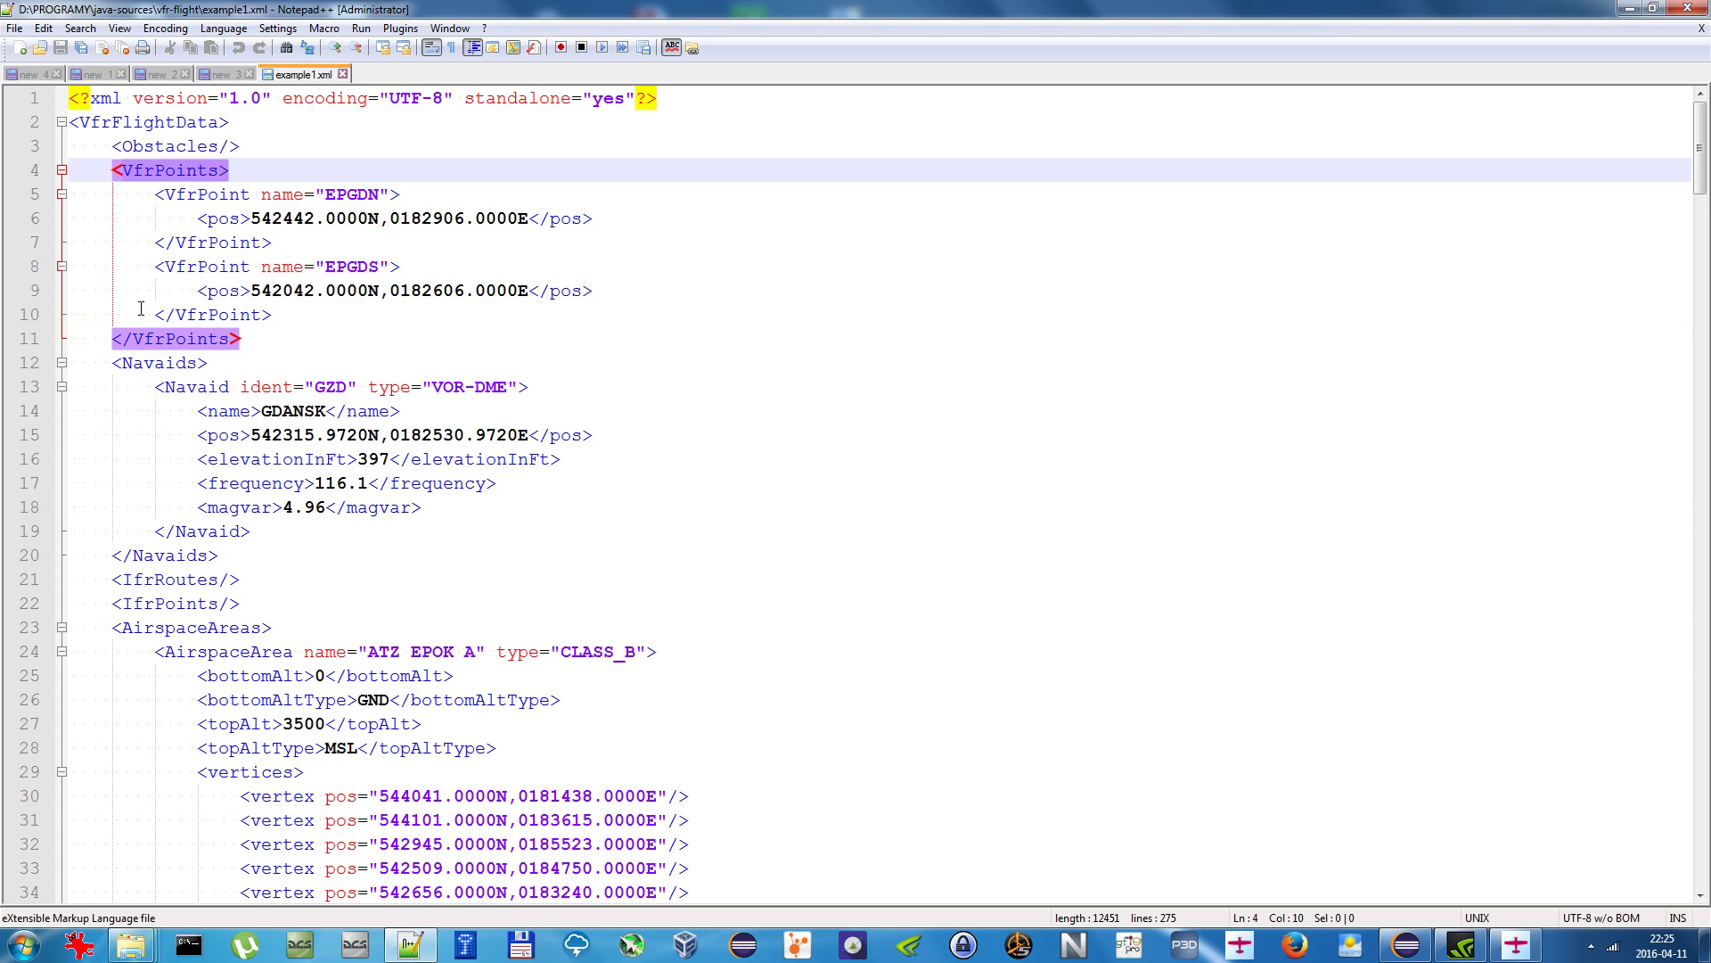
{"action": "left_click", "coordinate": [172, 364]}
{"action": "left_click", "coordinate": [207, 580]}
{"action": "key", "text": "Down"}
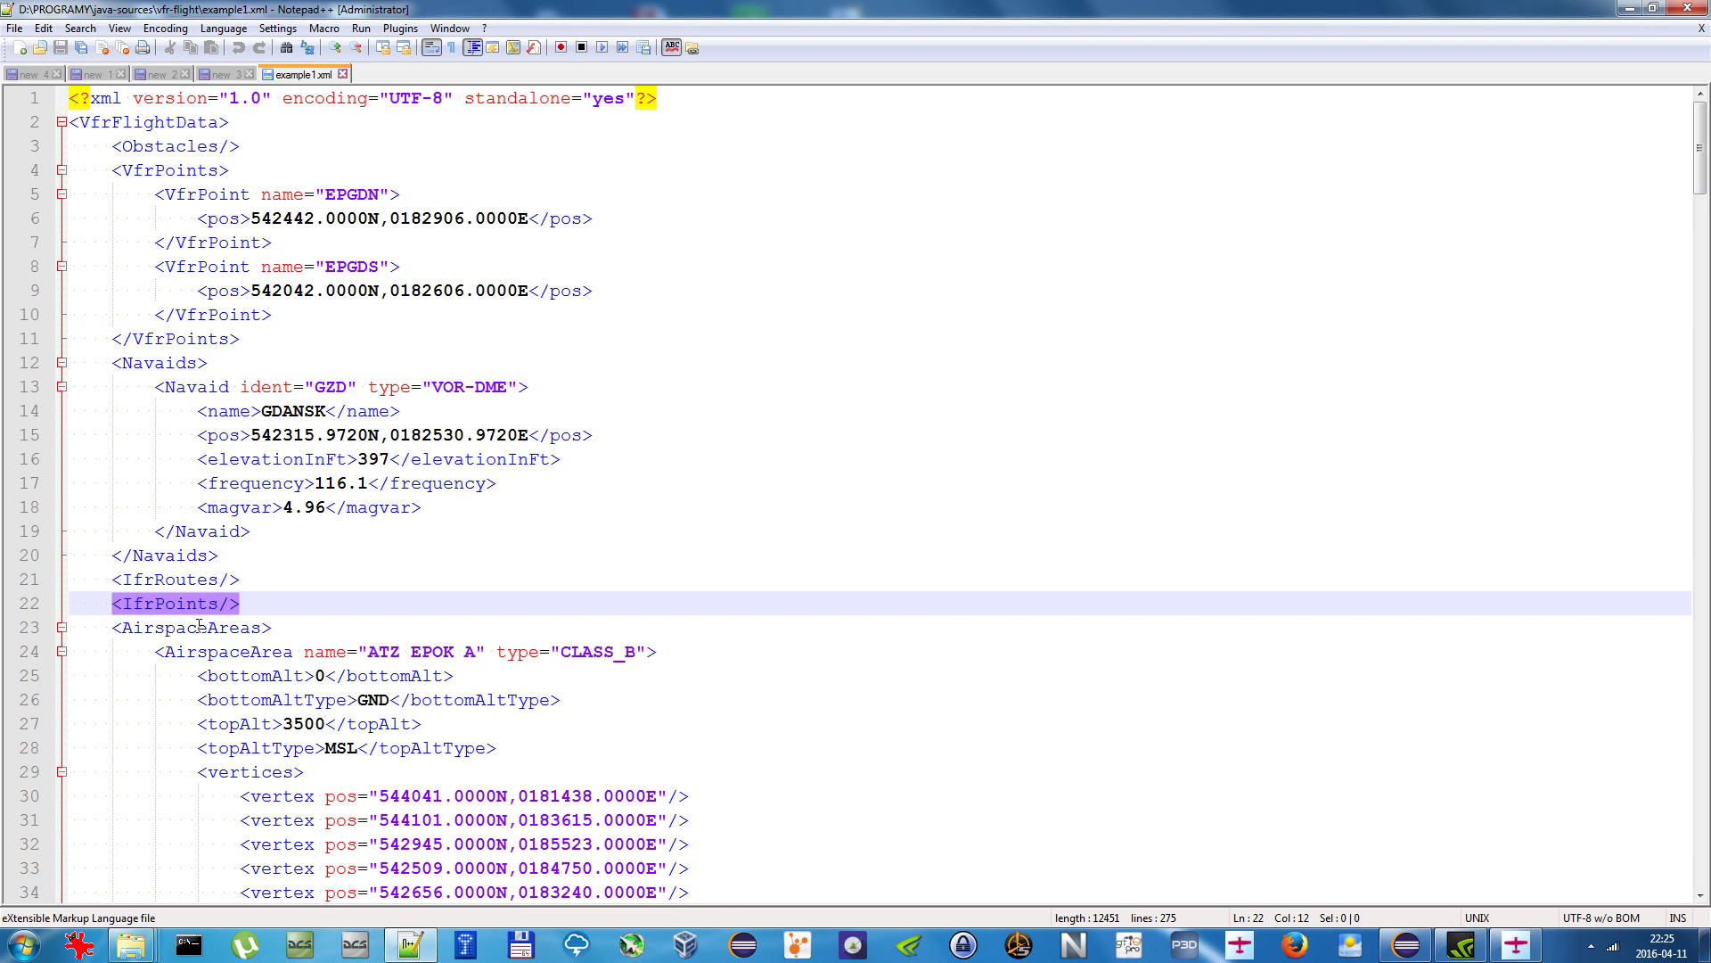
{"action": "key", "text": "Down"}
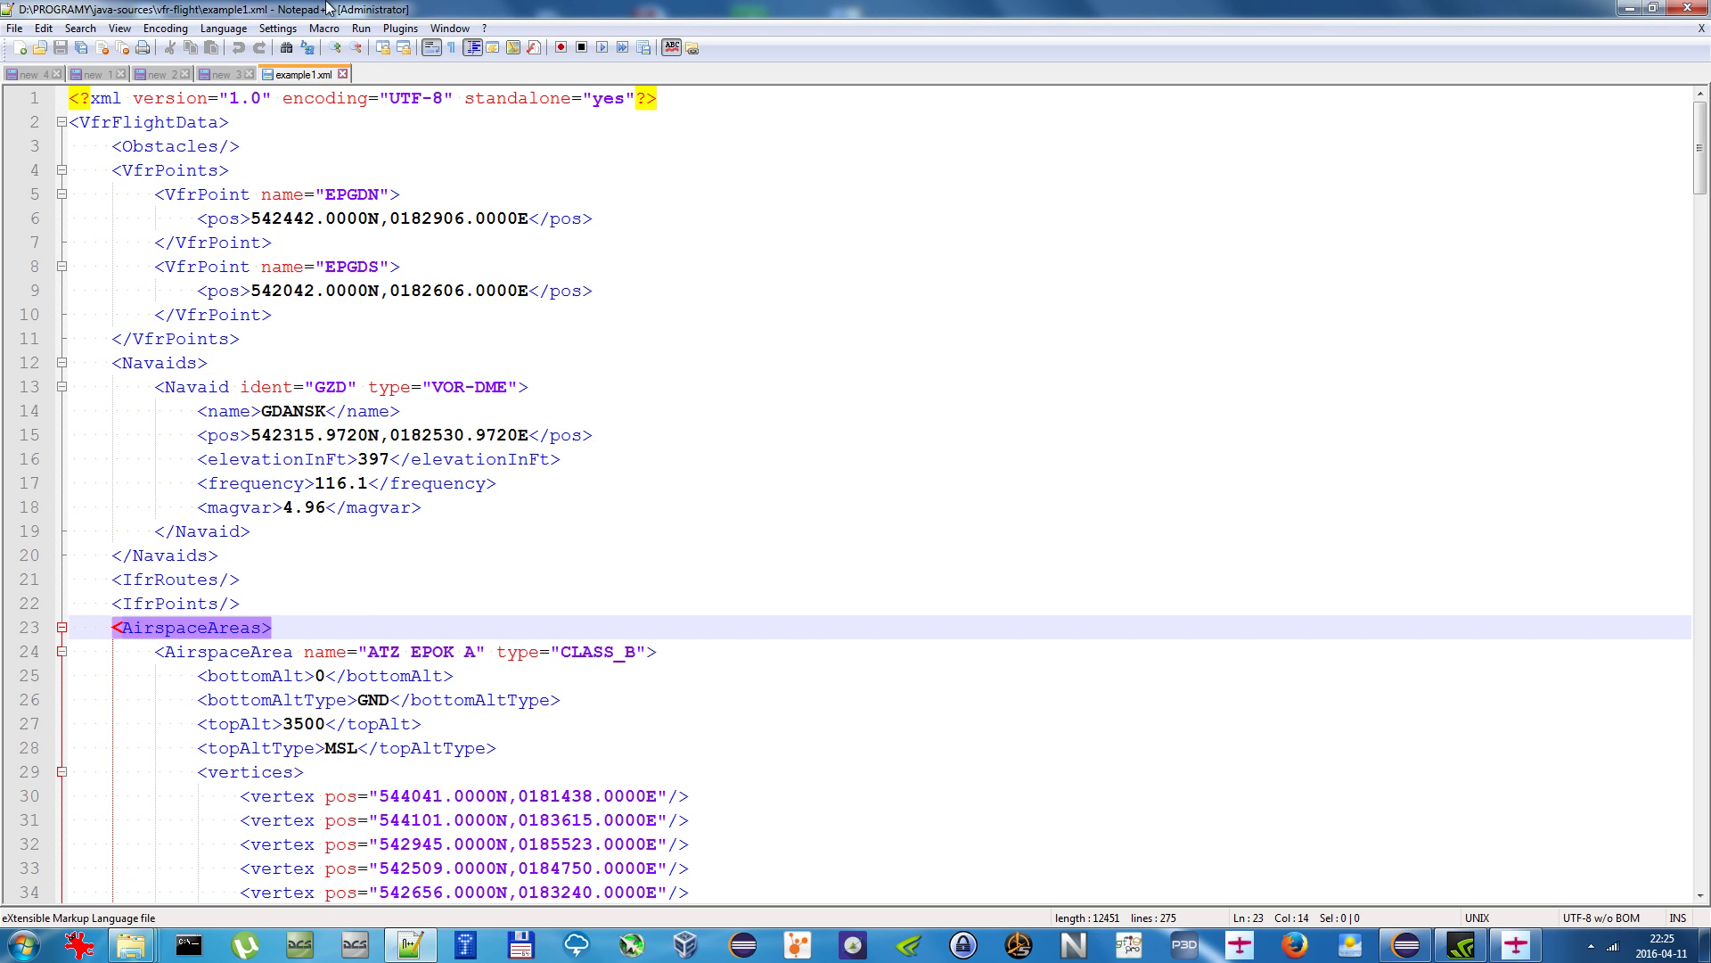
{"action": "scroll", "coordinate": [690, 497], "scroll_direction": "down", "scroll_amount": 20}
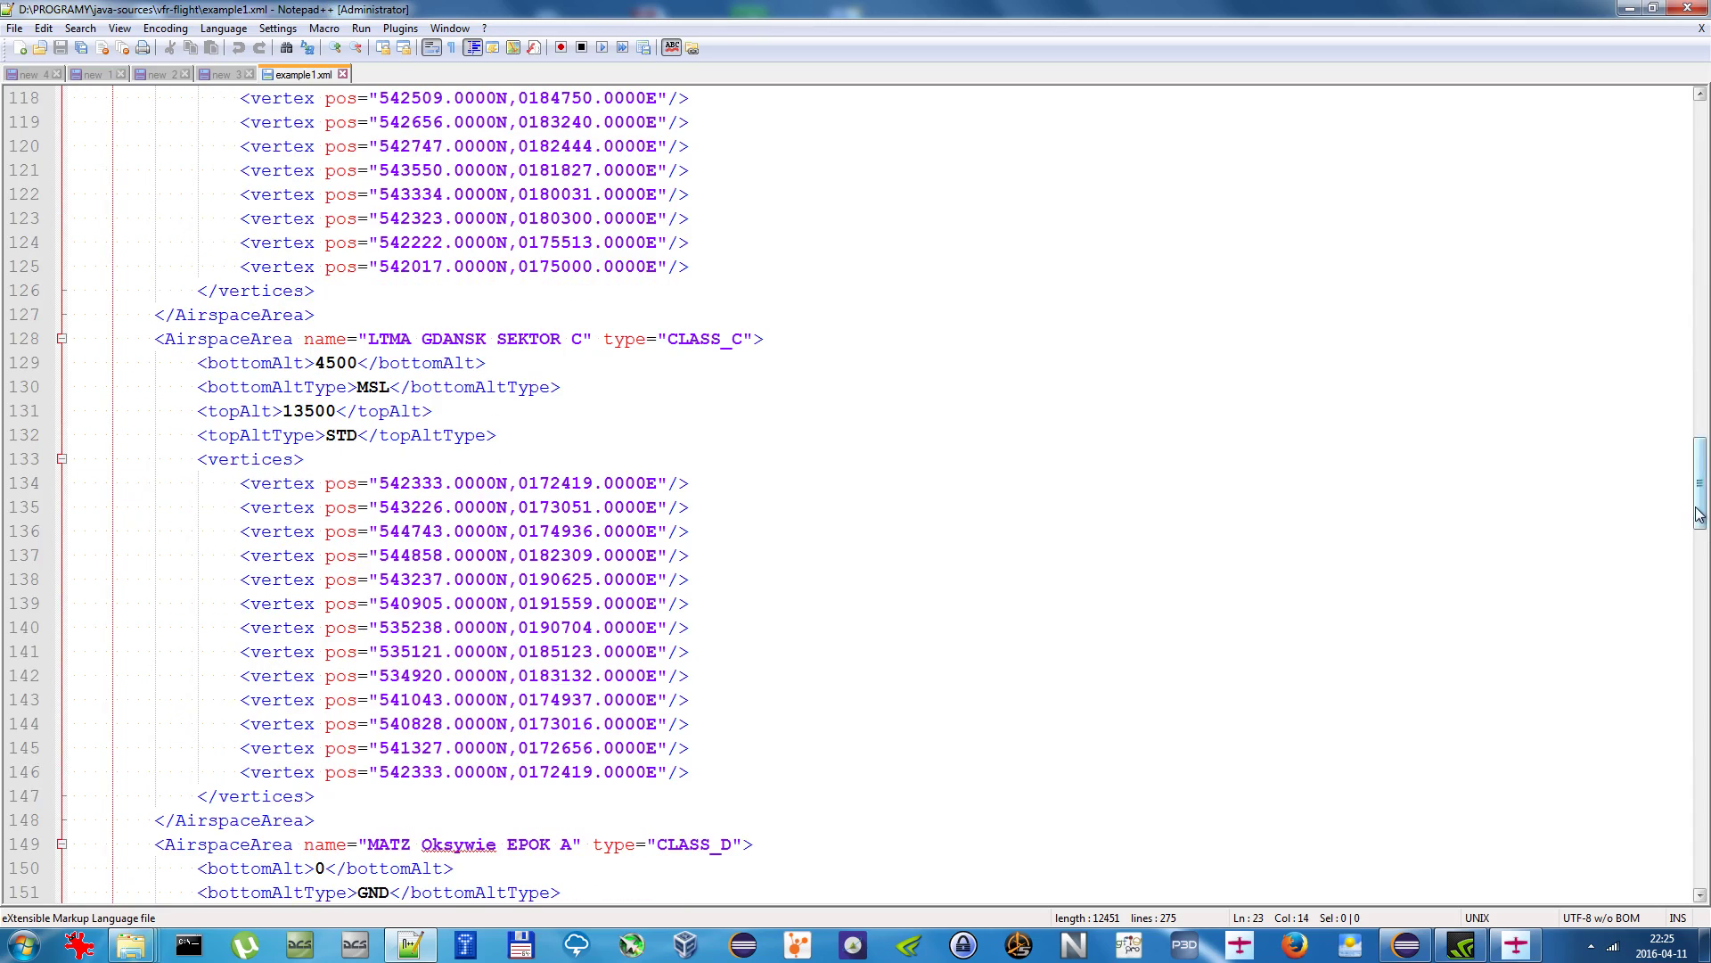
{"action": "left_click_drag", "start_coordinate": [1700, 485], "coordinate": [1709, 888]}
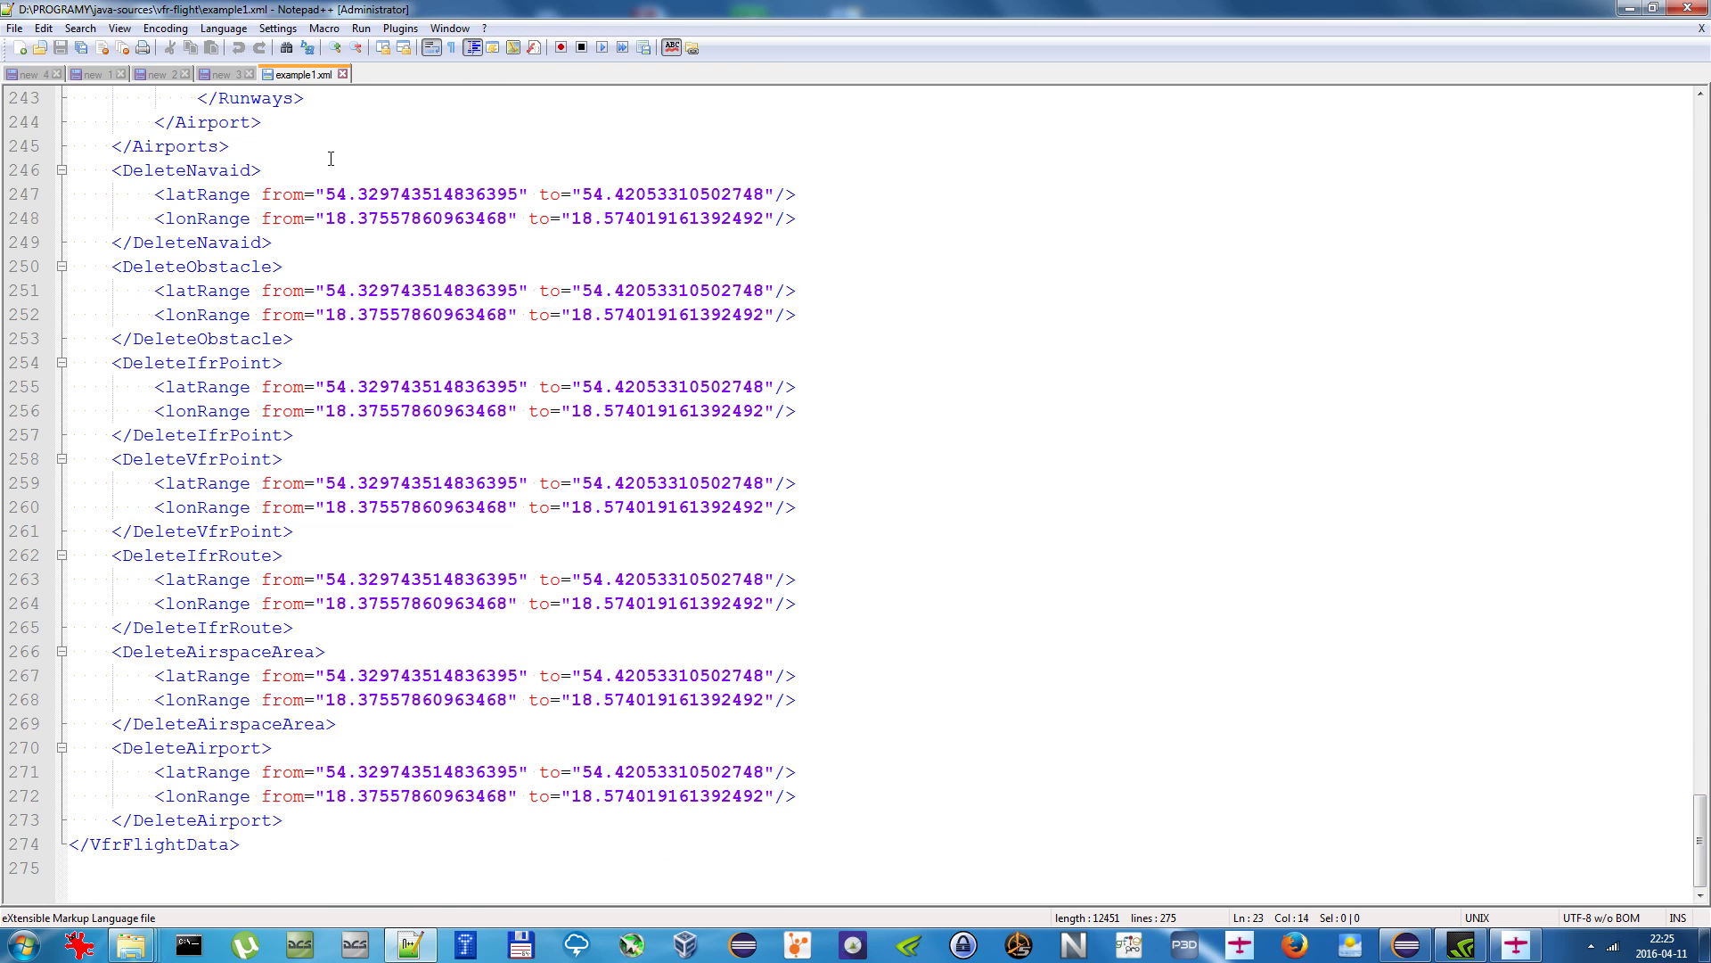
{"action": "scroll", "coordinate": [156, 157], "scroll_direction": "up", "scroll_amount": 2}
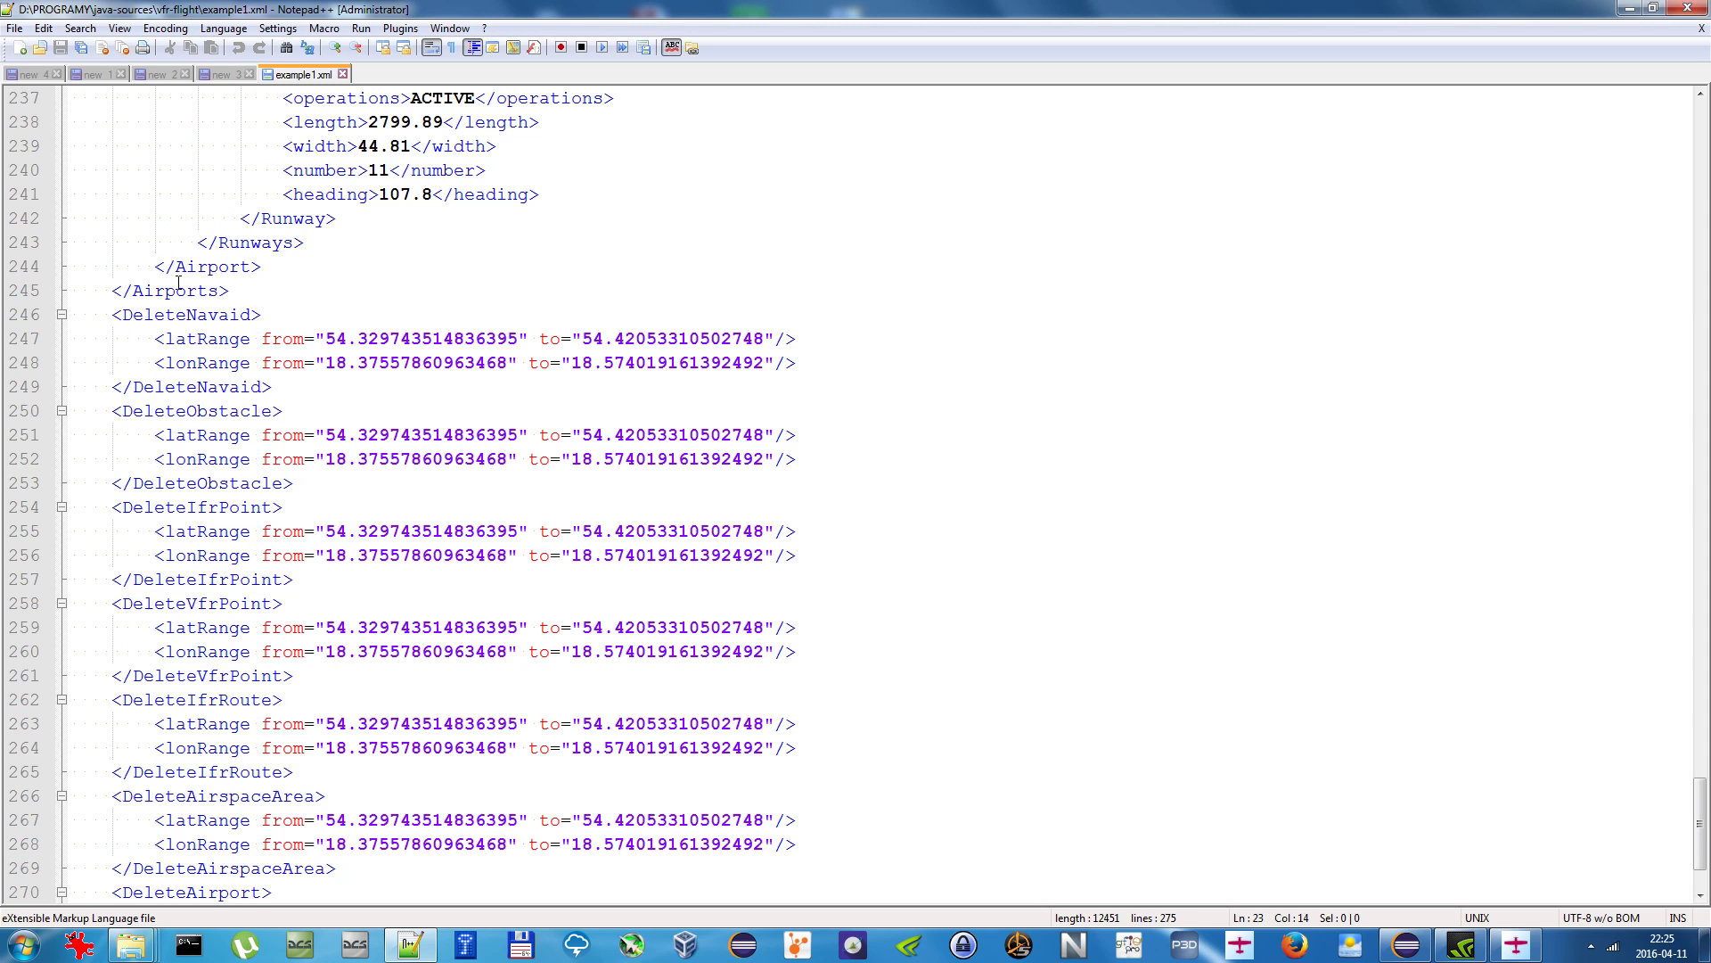
{"action": "left_click", "coordinate": [159, 313]}
{"action": "scroll", "coordinate": [187, 300], "scroll_direction": "down", "scroll_amount": 1}
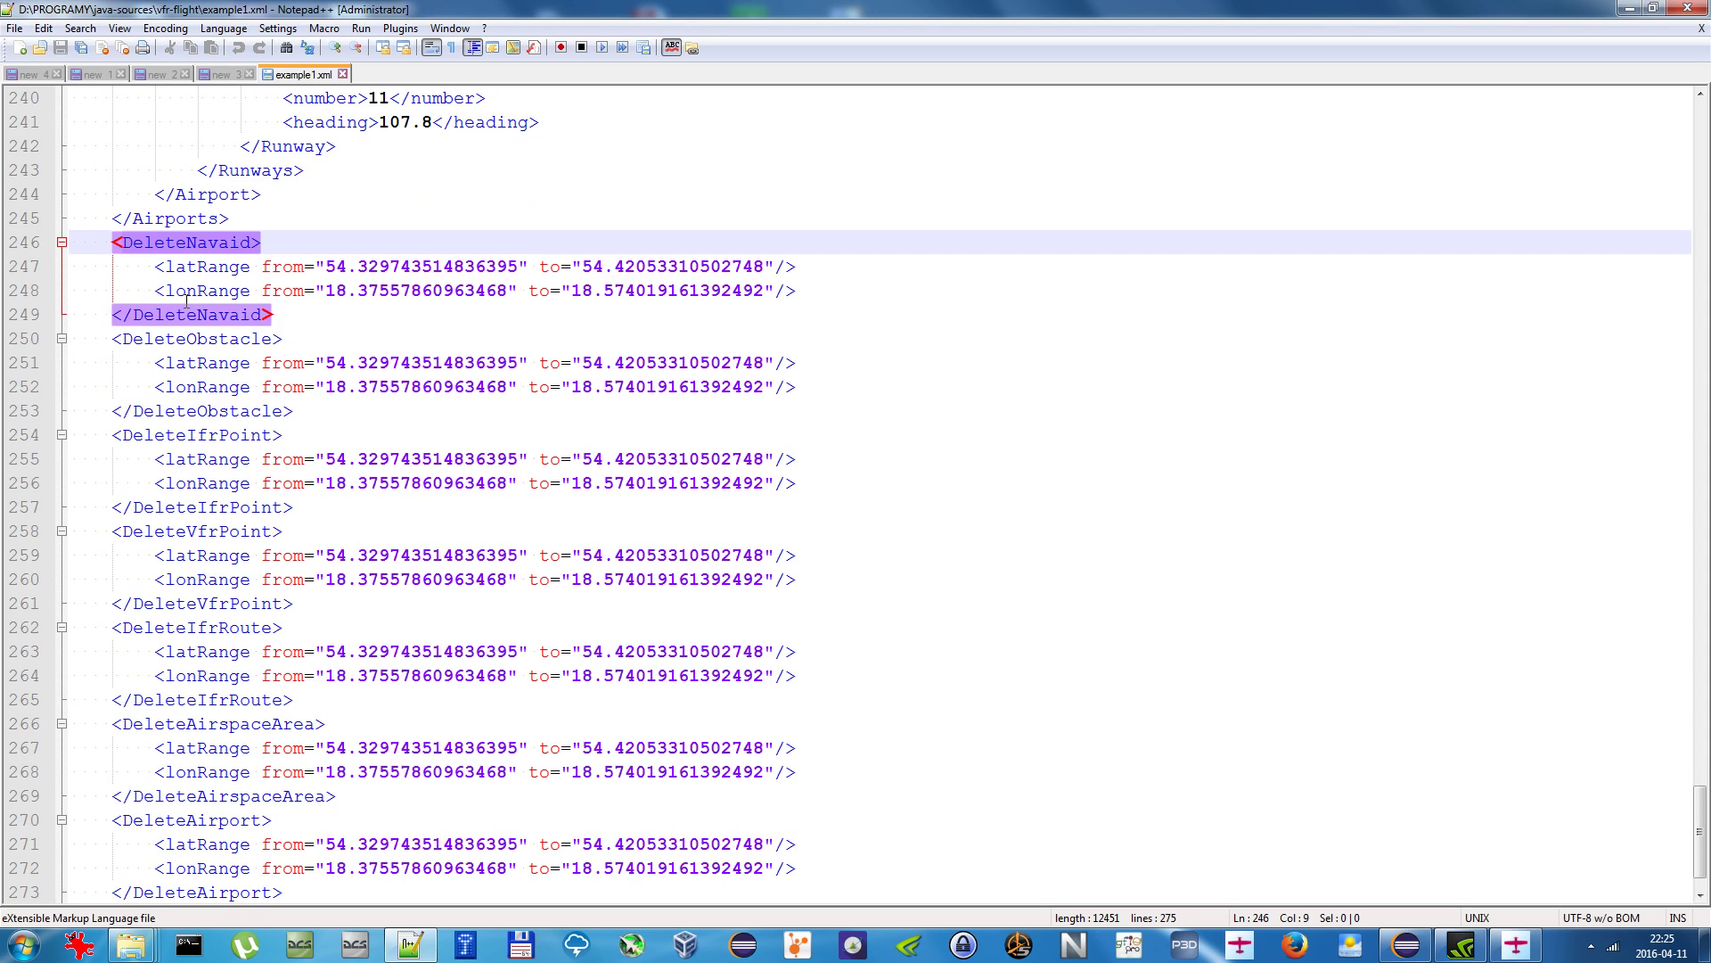
{"action": "scroll", "coordinate": [136, 253], "scroll_direction": "down", "scroll_amount": 1}
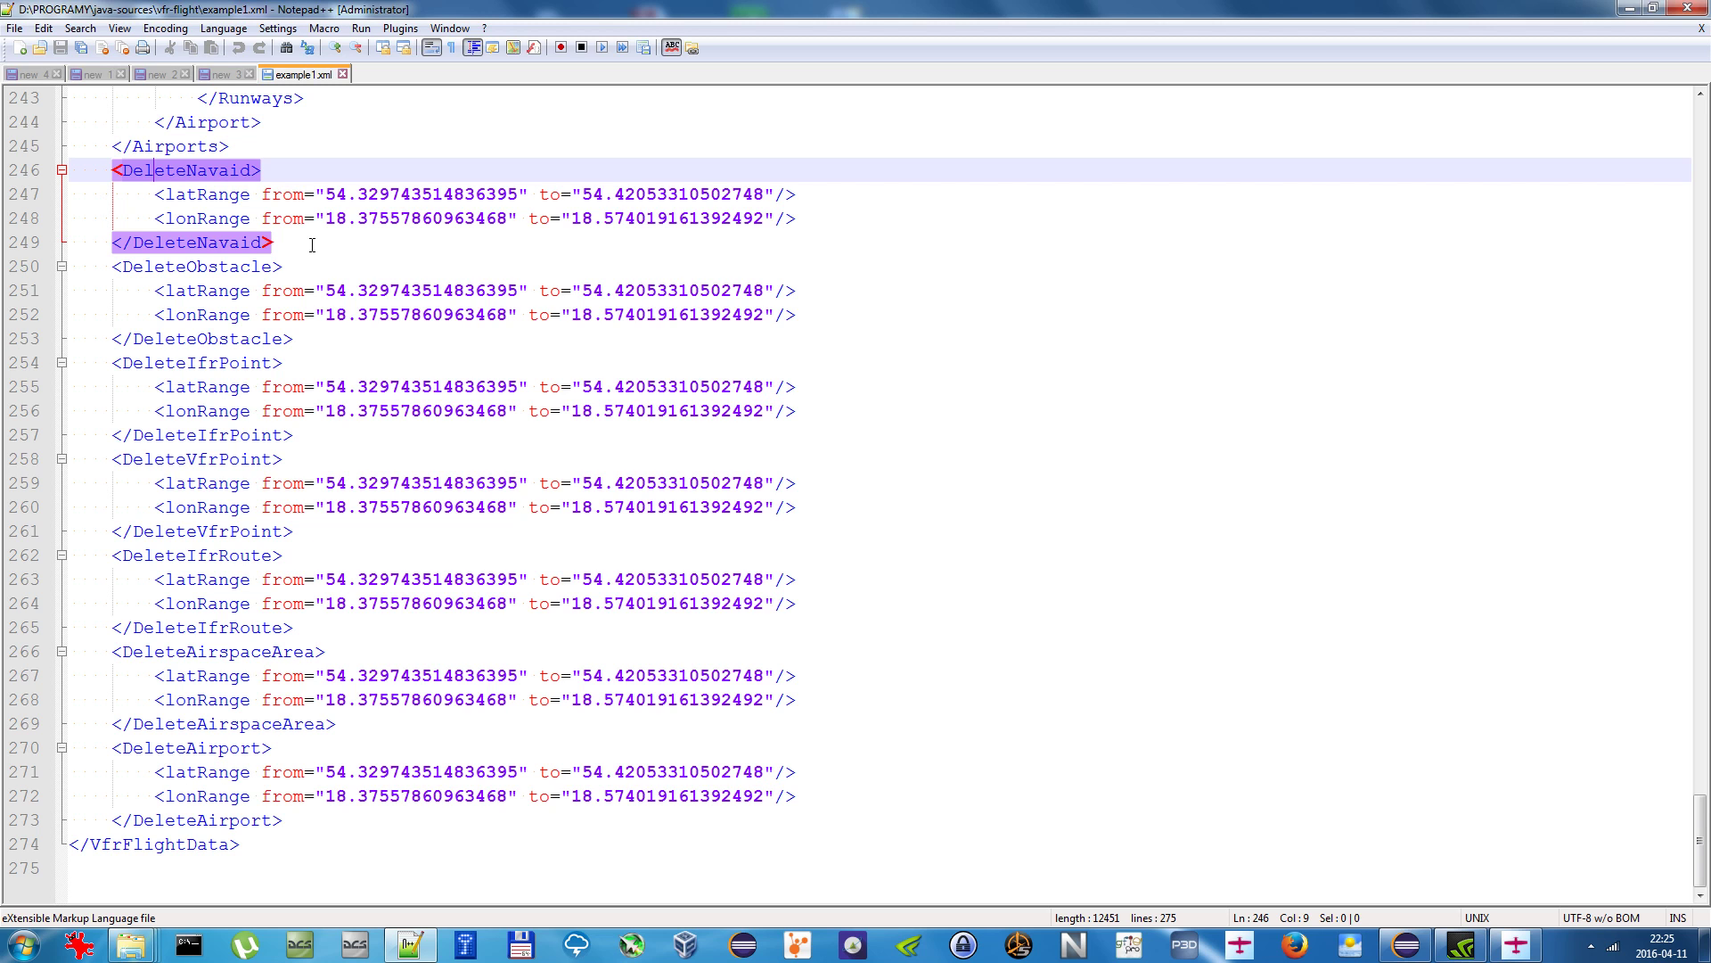
{"action": "scroll", "coordinate": [312, 245], "scroll_direction": "up", "scroll_amount": 9}
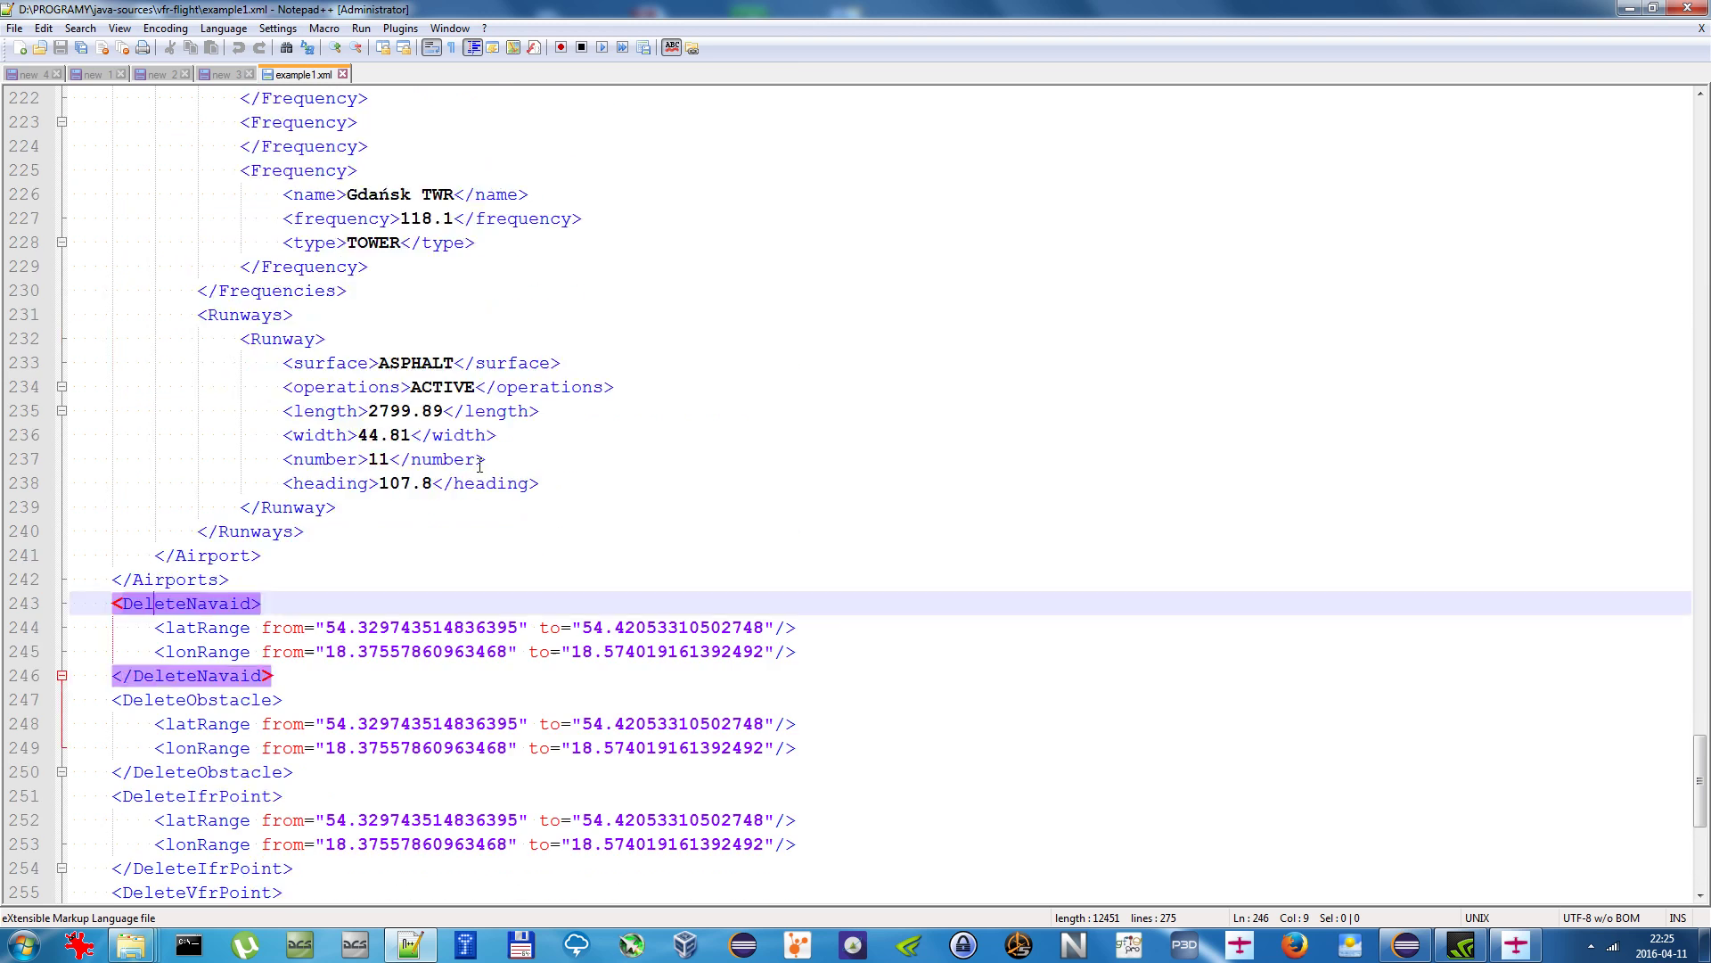
{"action": "scroll", "coordinate": [372, 447], "scroll_direction": "down", "scroll_amount": 6}
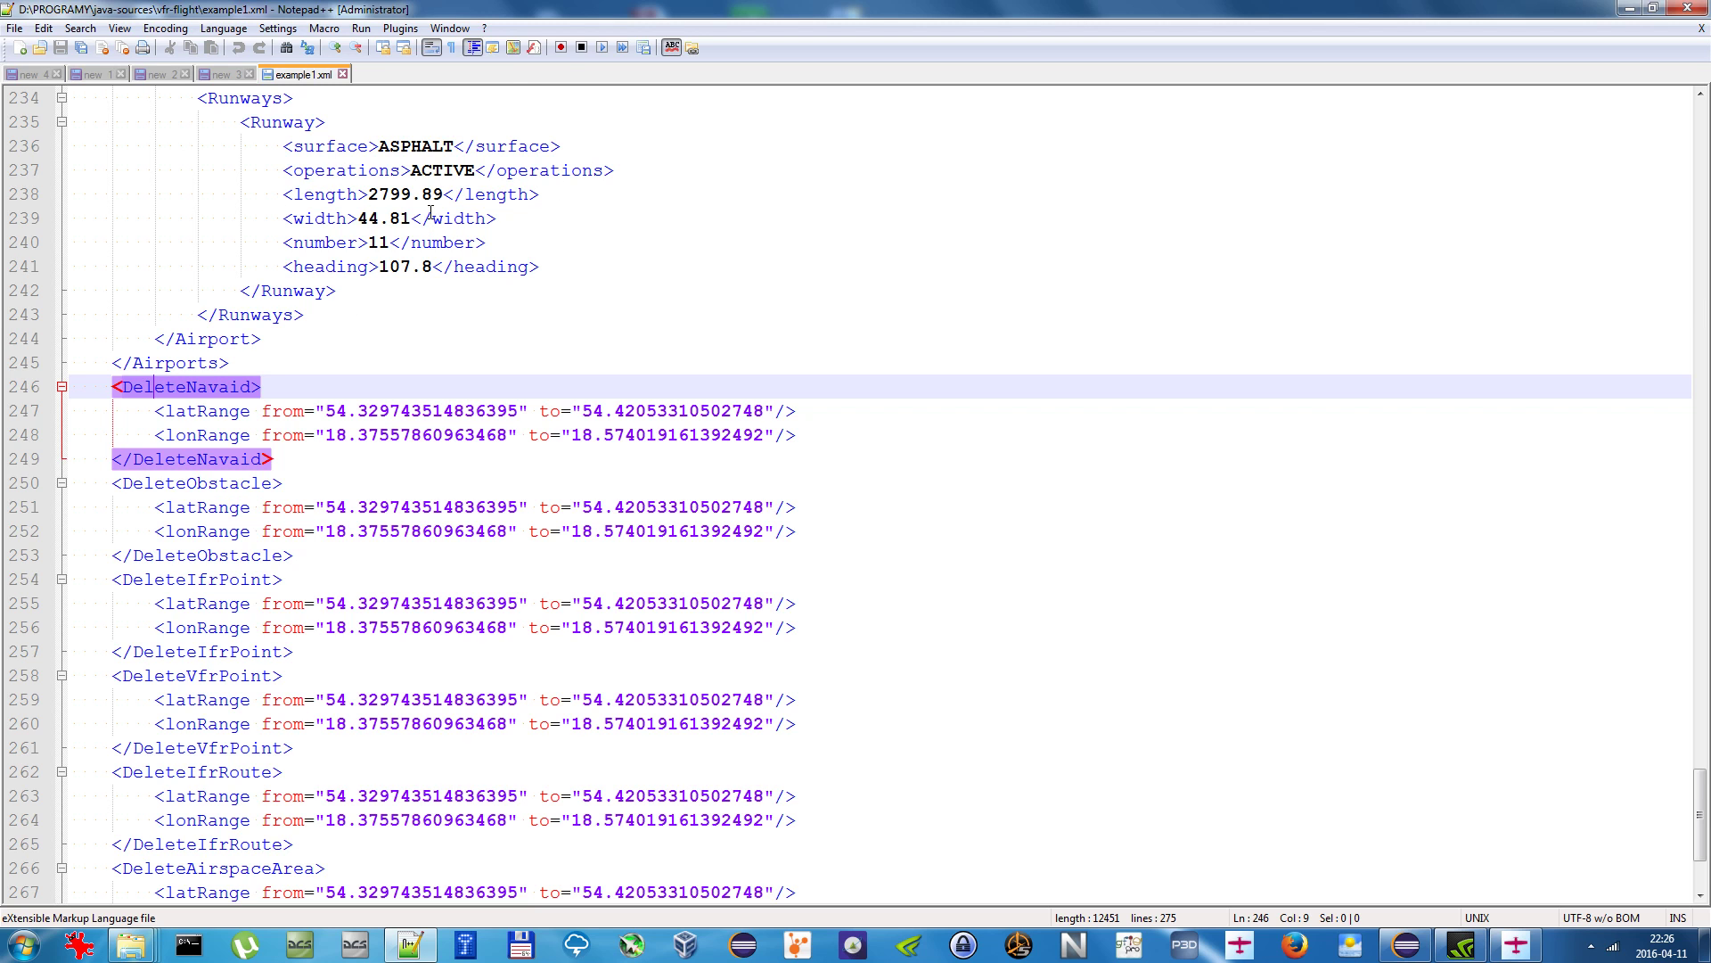
{"action": "left_click_drag", "start_coordinate": [119, 393], "coordinate": [500, 772]}
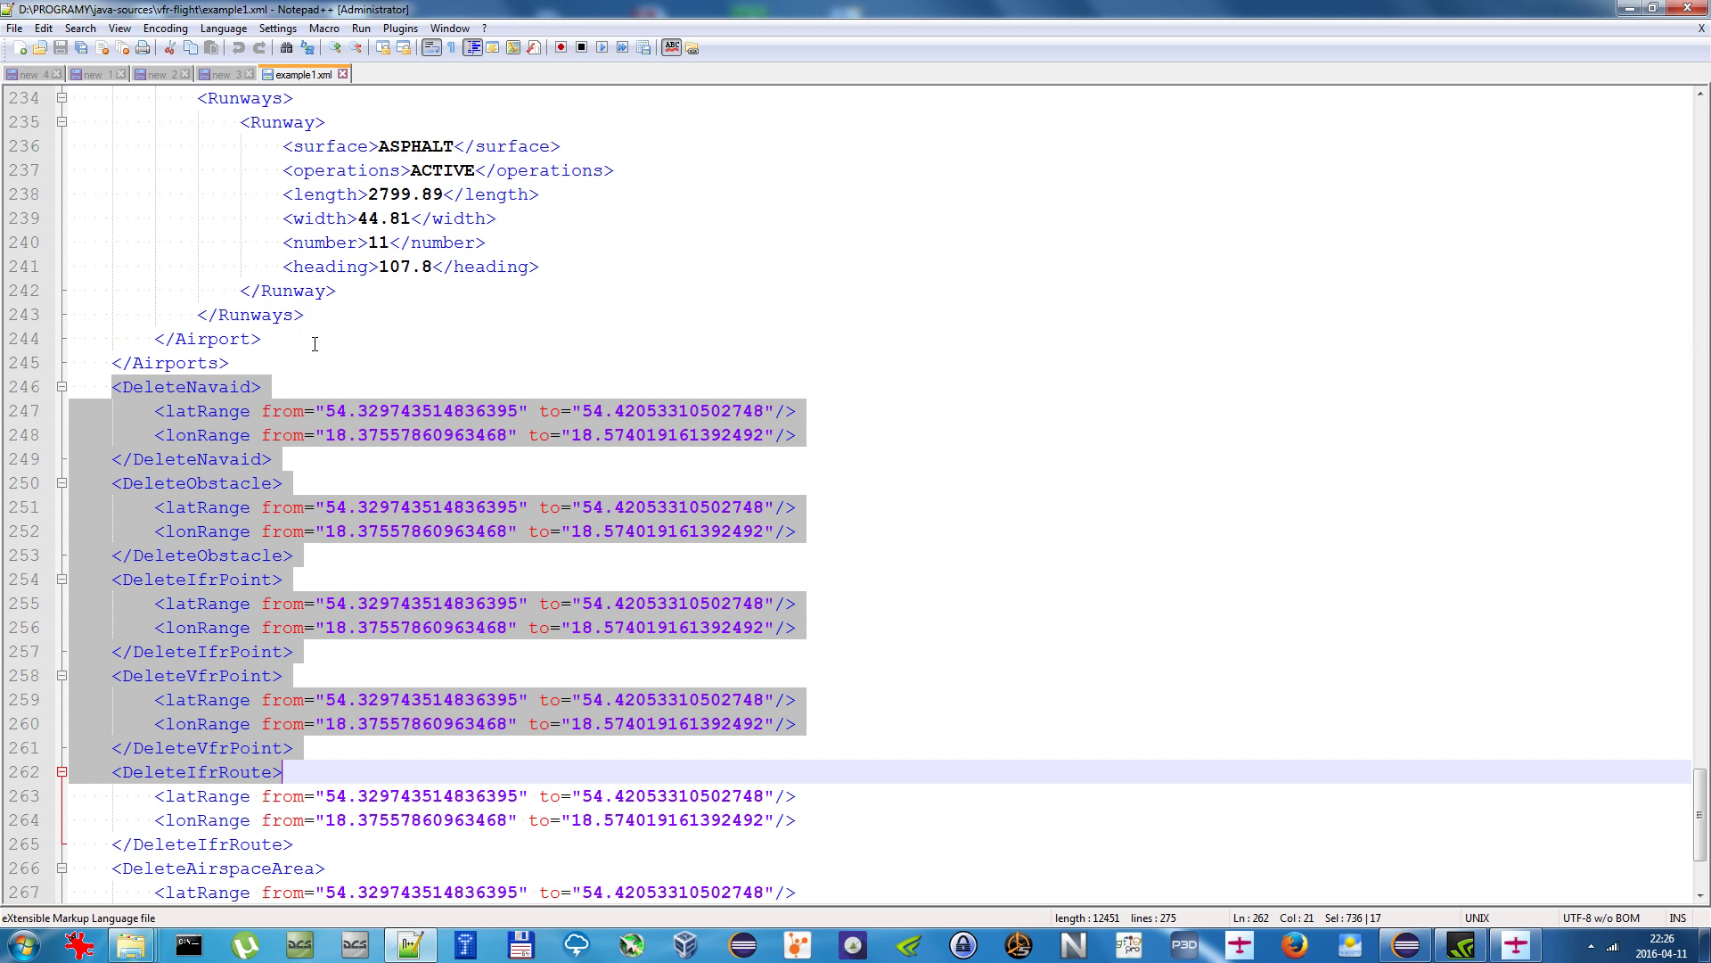
{"action": "scroll", "coordinate": [493, 368], "scroll_direction": "down", "scroll_amount": 3}
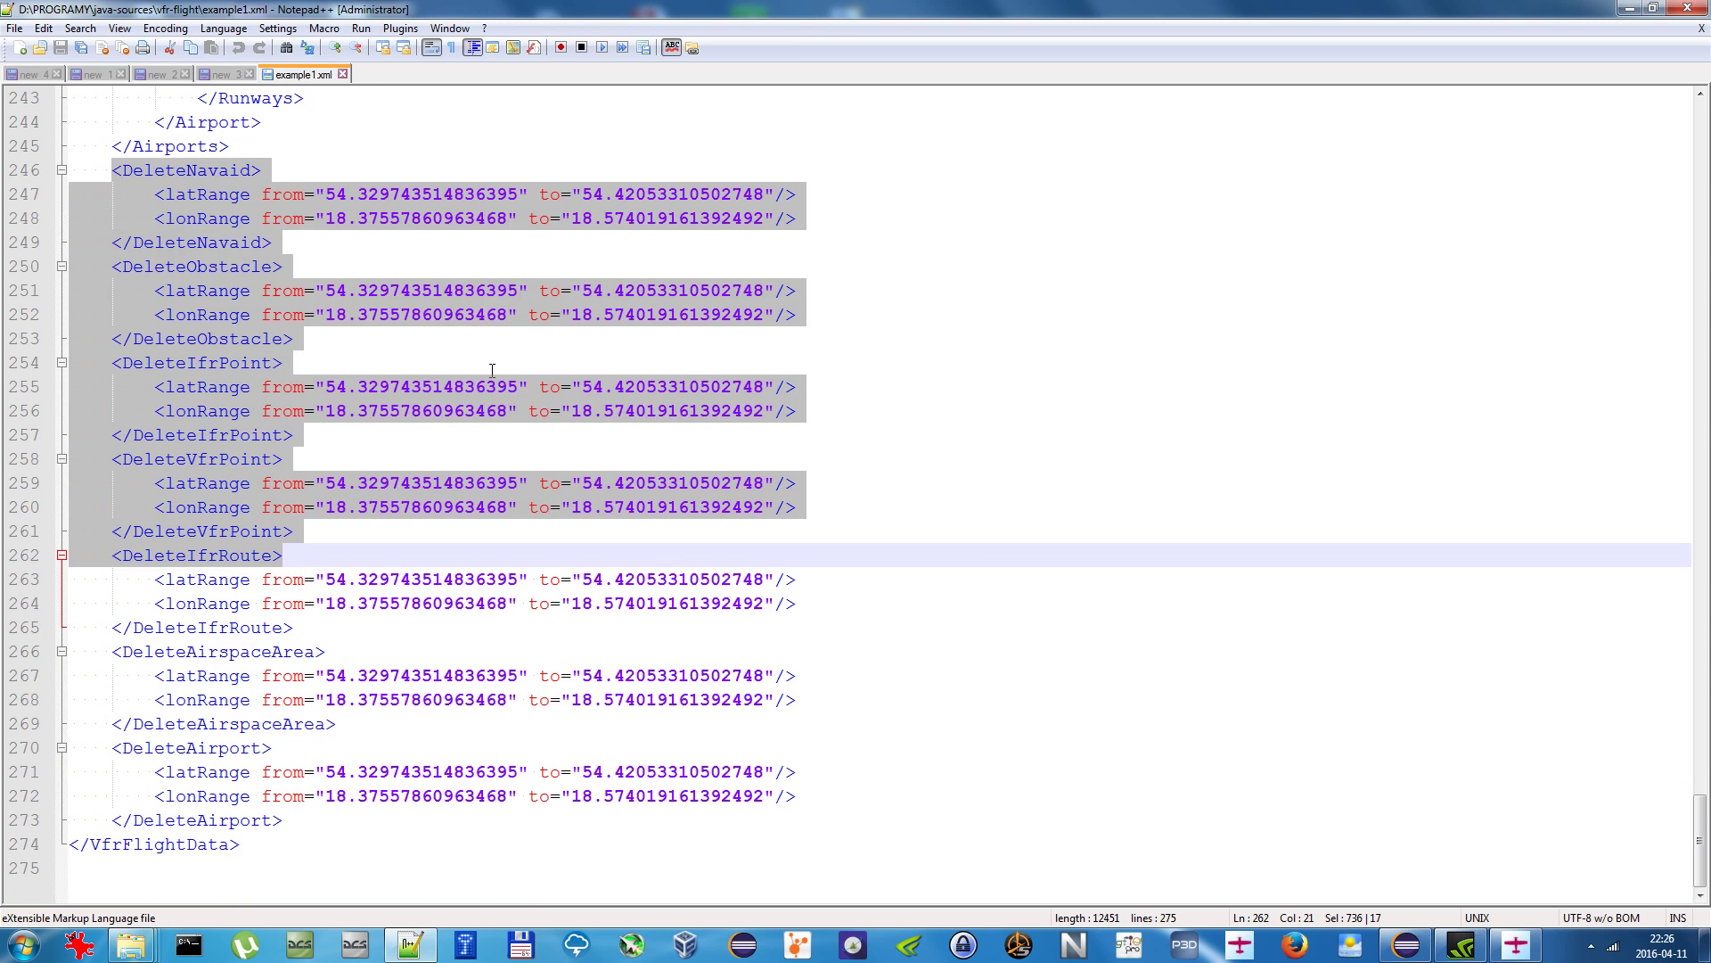
{"action": "left_click", "coordinate": [459, 239]}
Step: Try deleting the upper latitude bound in DeleteNavaid's latRange, save, then undo it
{"action": "left_click", "coordinate": [148, 193]}
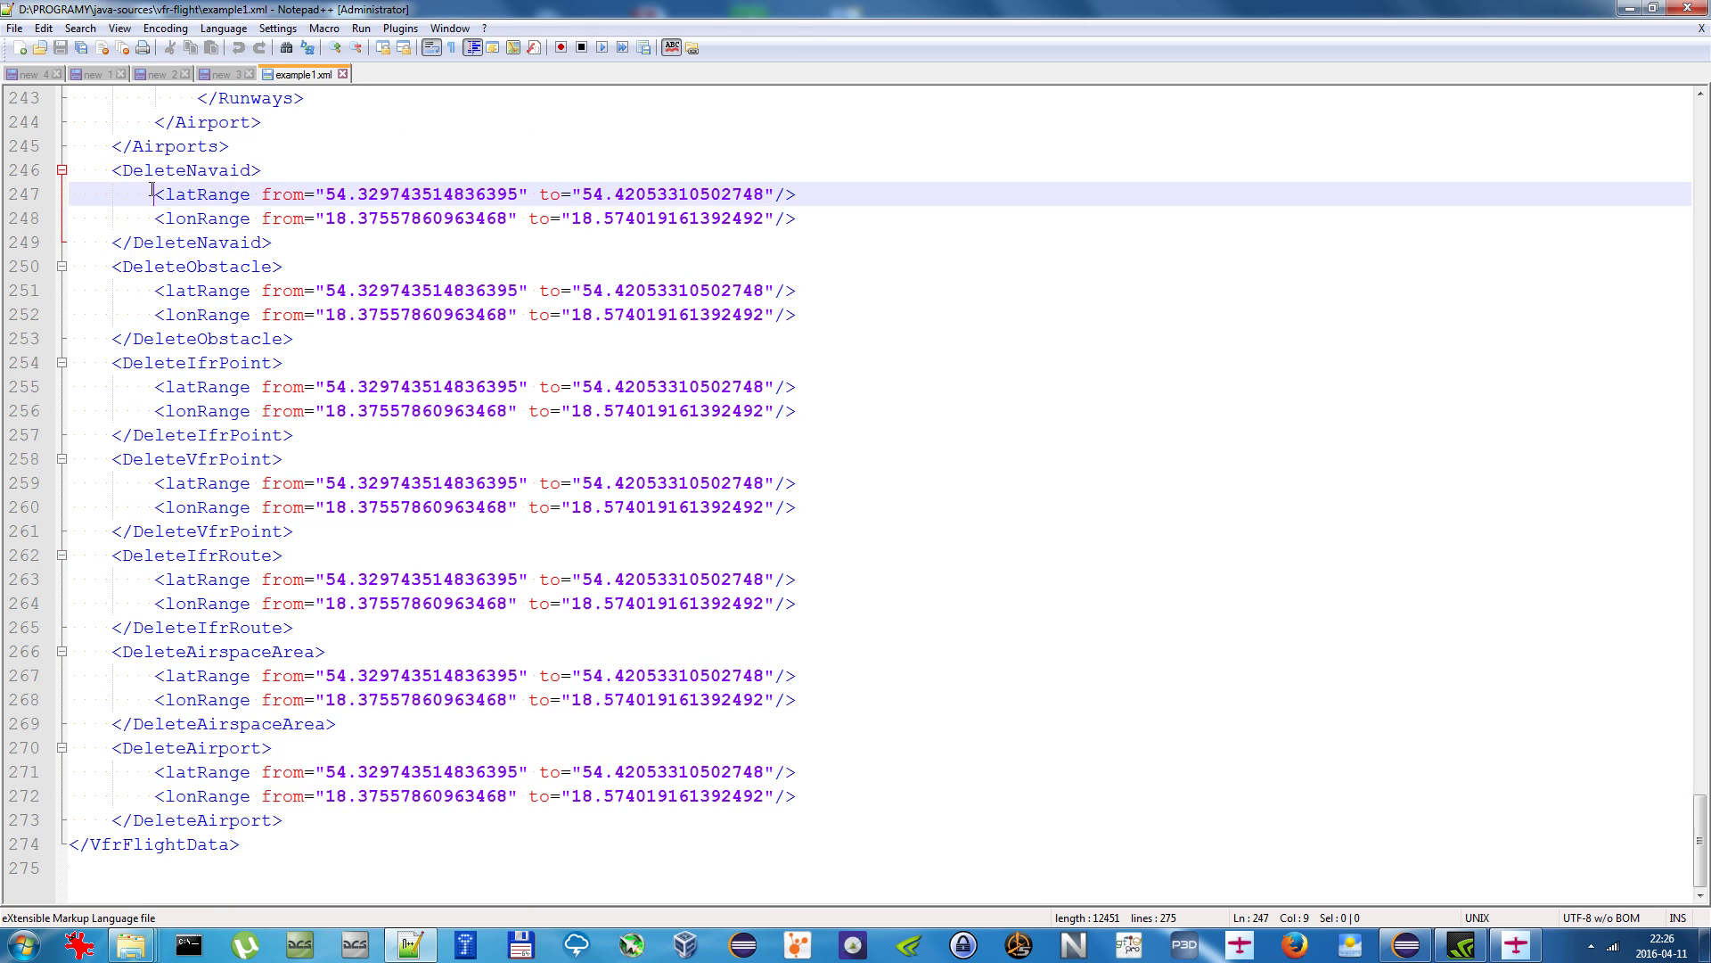
{"action": "key", "text": "Up"}
{"action": "left_click_drag", "start_coordinate": [156, 193], "coordinate": [807, 218]}
{"action": "left_click", "coordinate": [823, 218]}
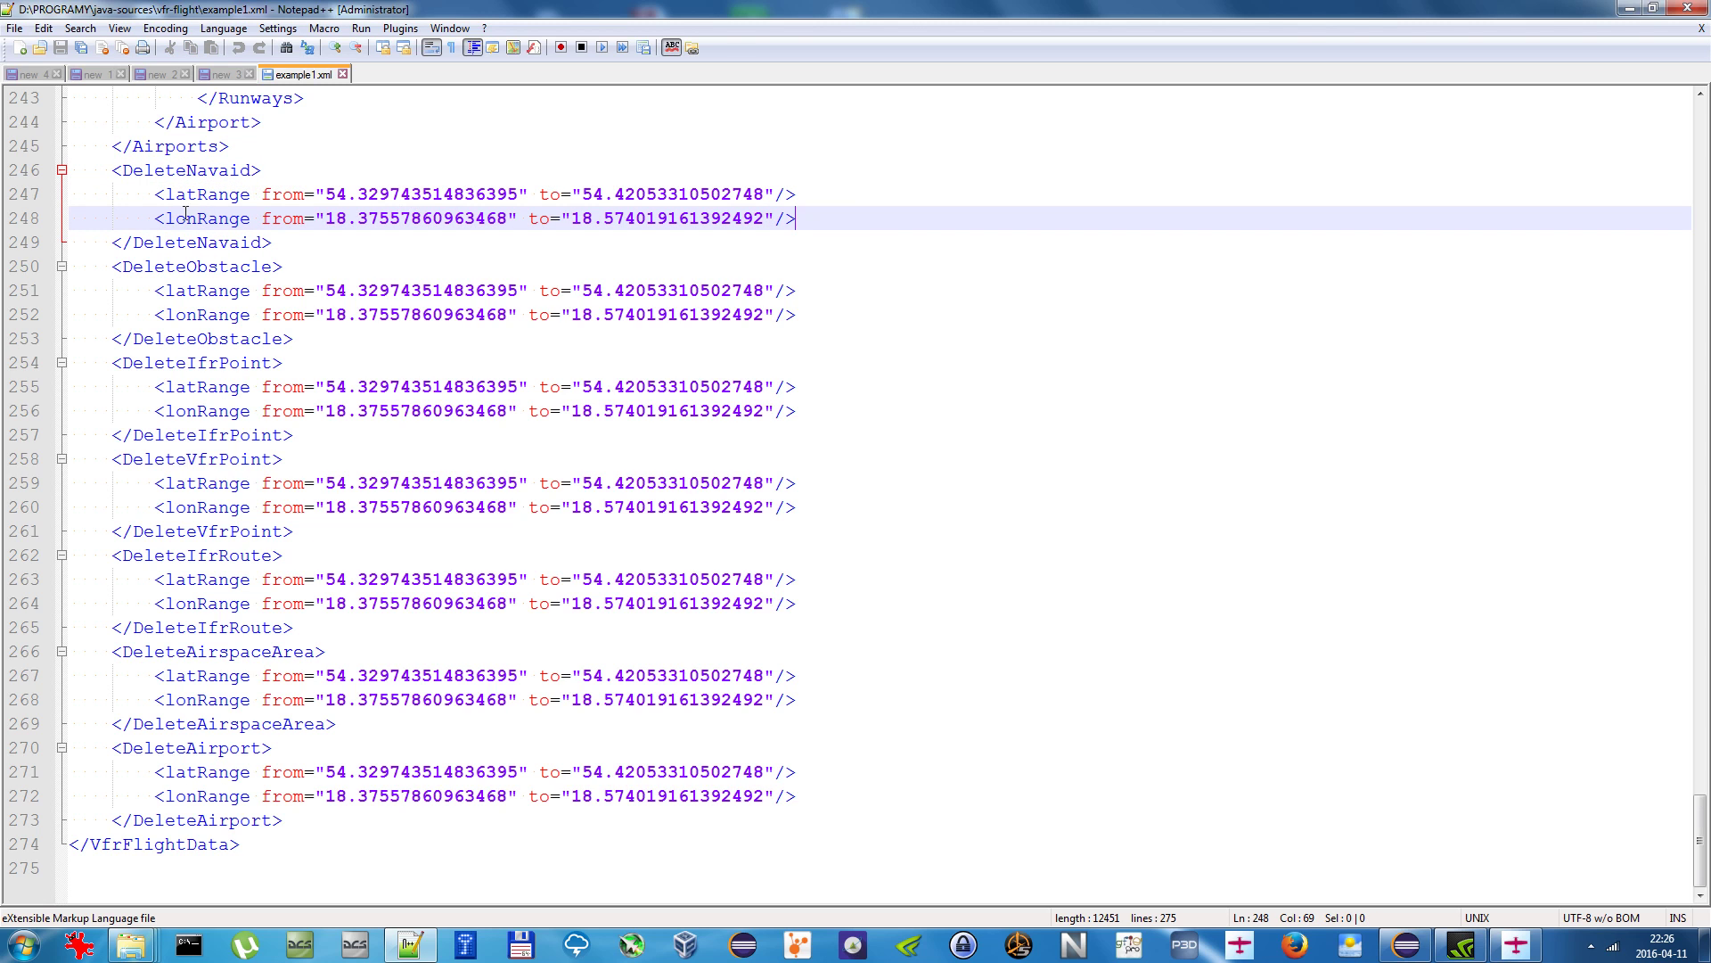
{"action": "left_click", "coordinate": [165, 193]}
{"action": "left_click", "coordinate": [635, 218]}
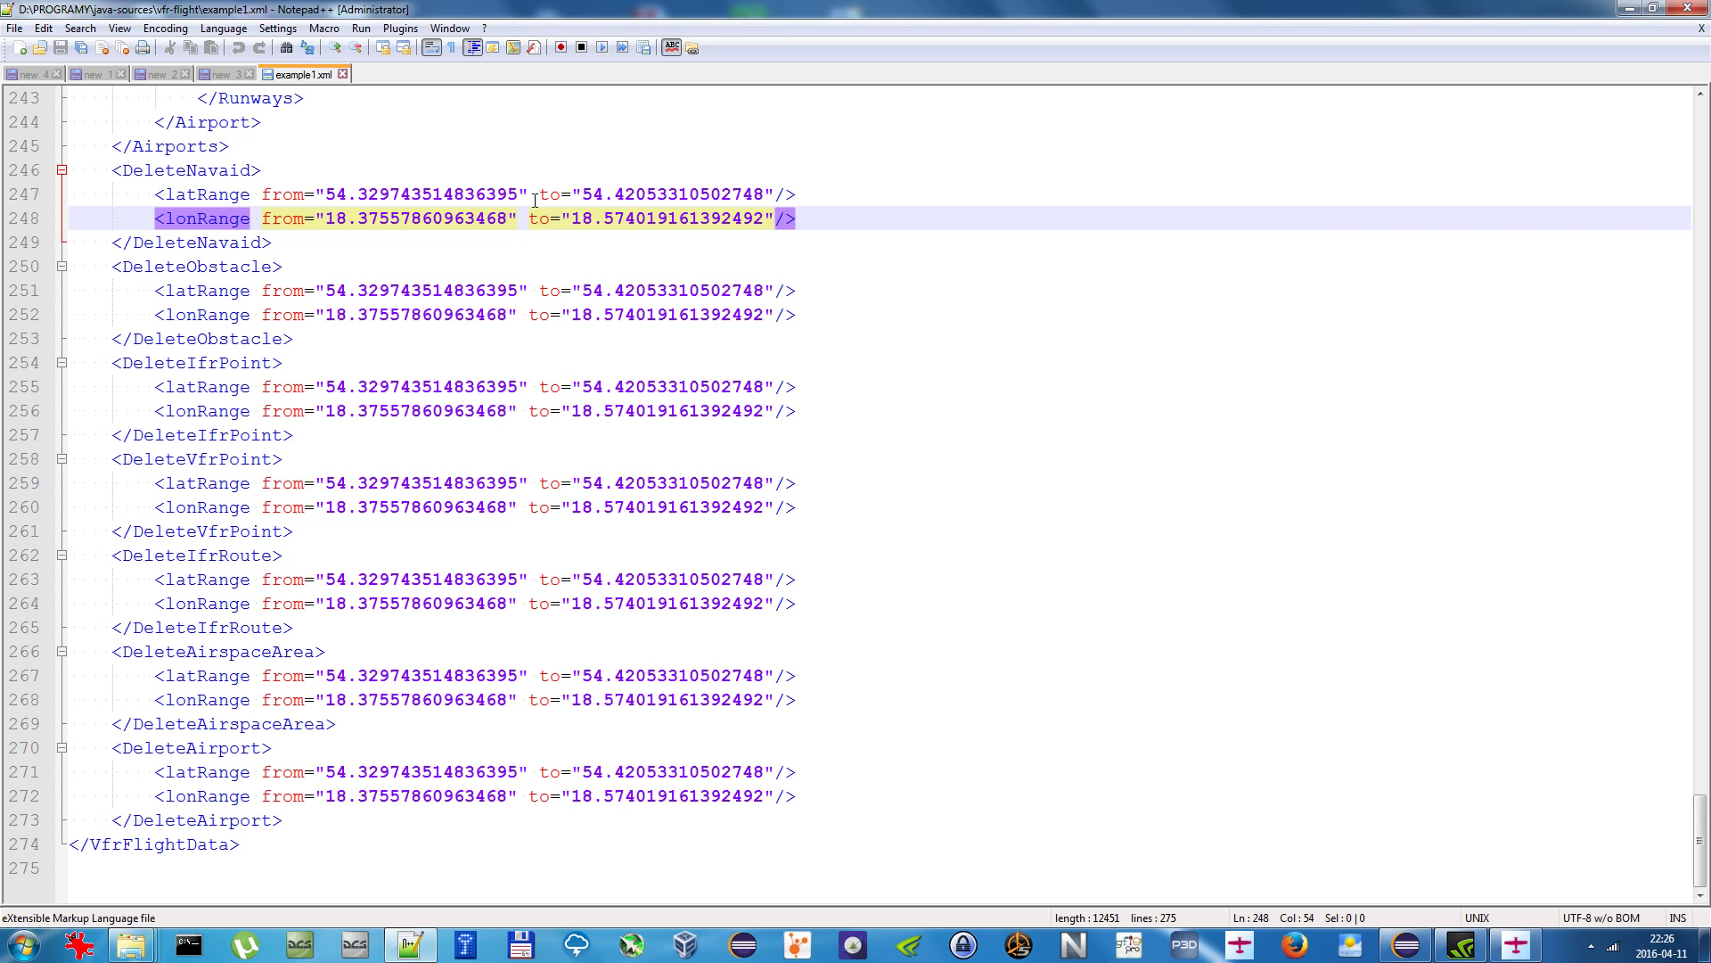
{"action": "left_click_drag", "start_coordinate": [529, 194], "coordinate": [775, 194]}
{"action": "key", "text": "Delete"}
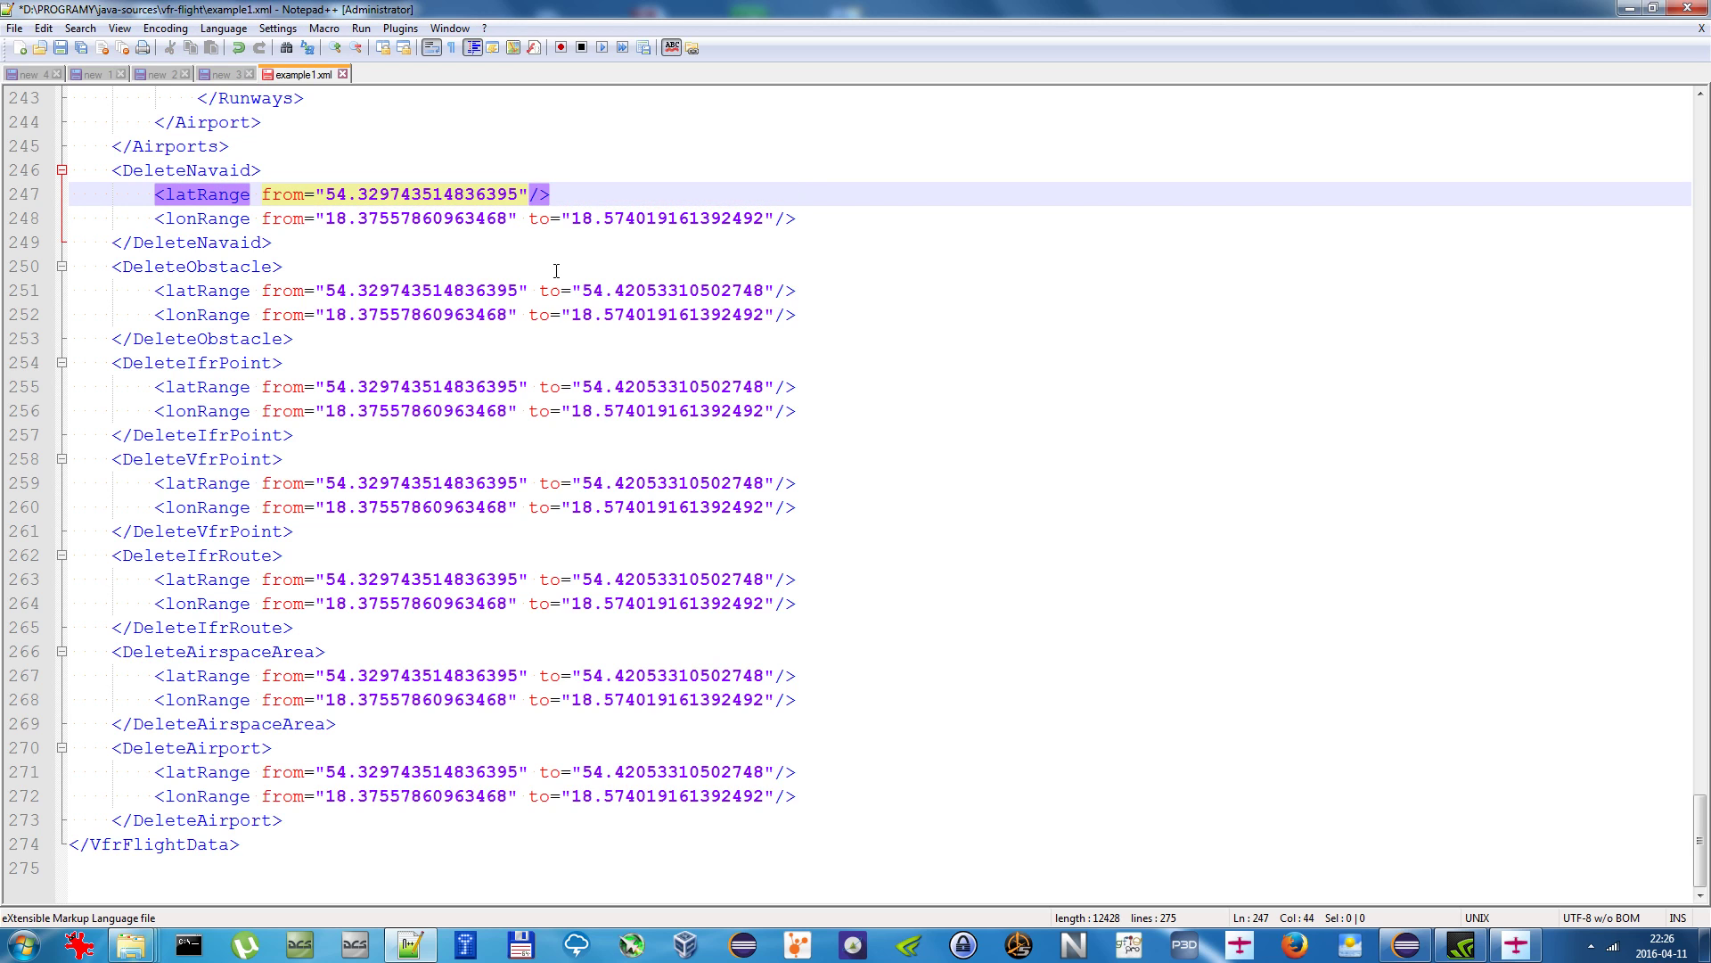
{"action": "key", "text": "ctrl+s"}
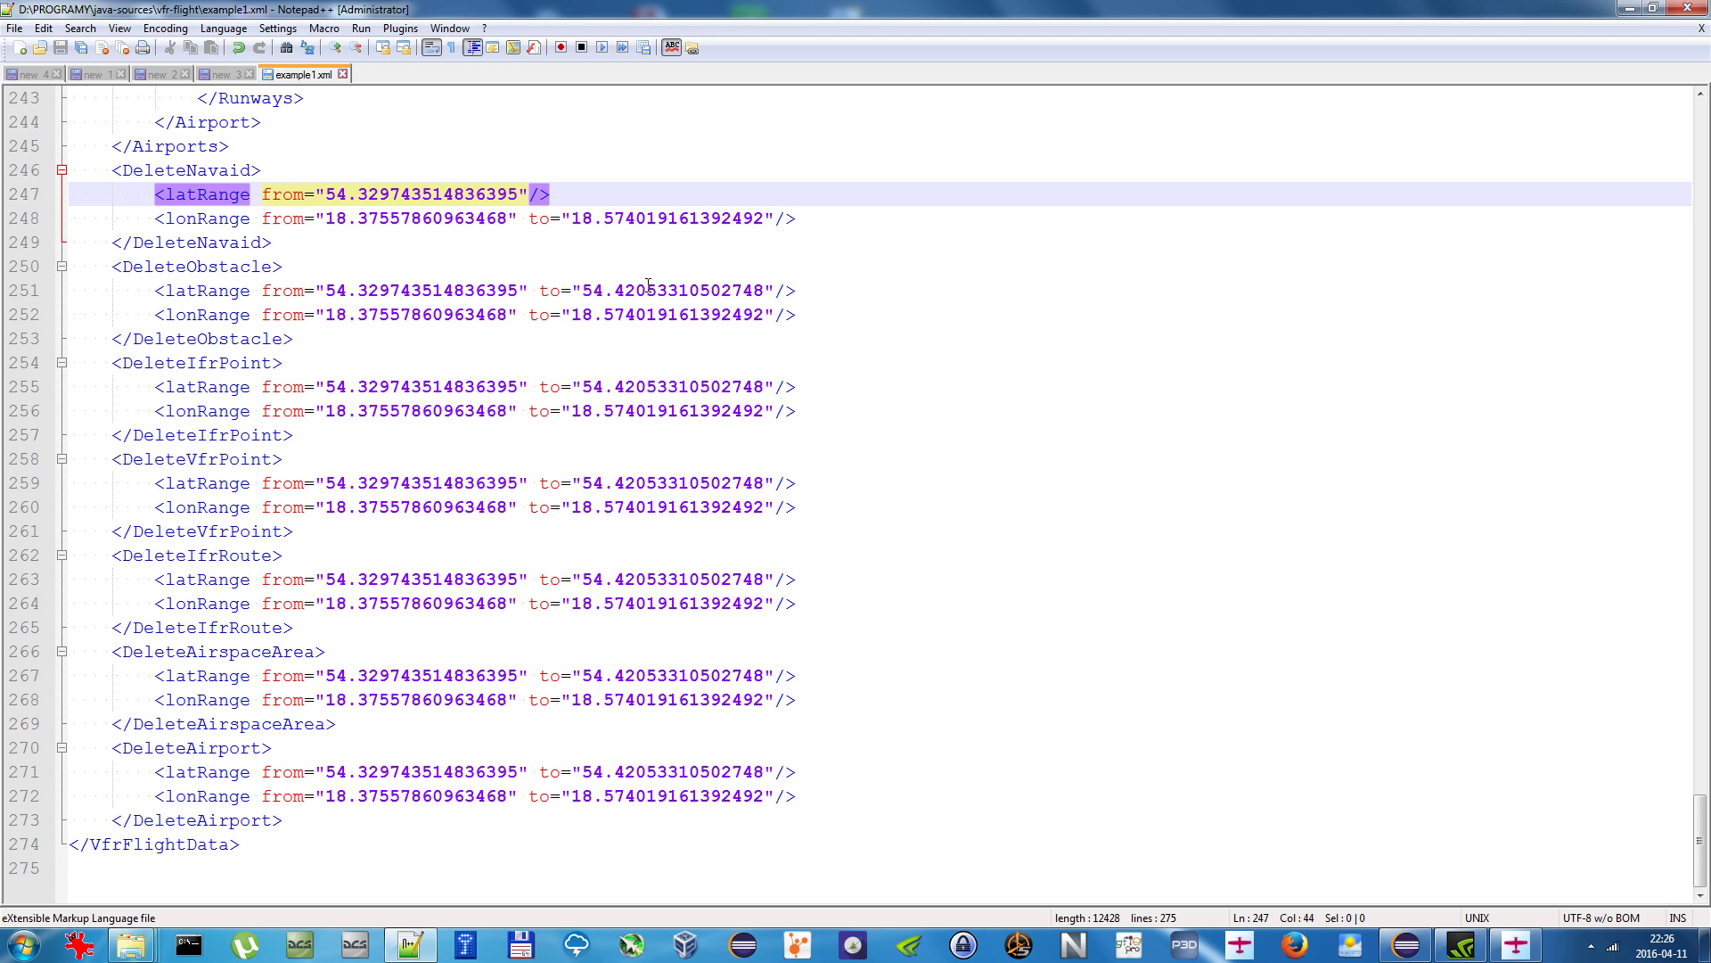
{"action": "key", "text": "ctrl+z"}
{"action": "left_click", "coordinate": [421, 194]}
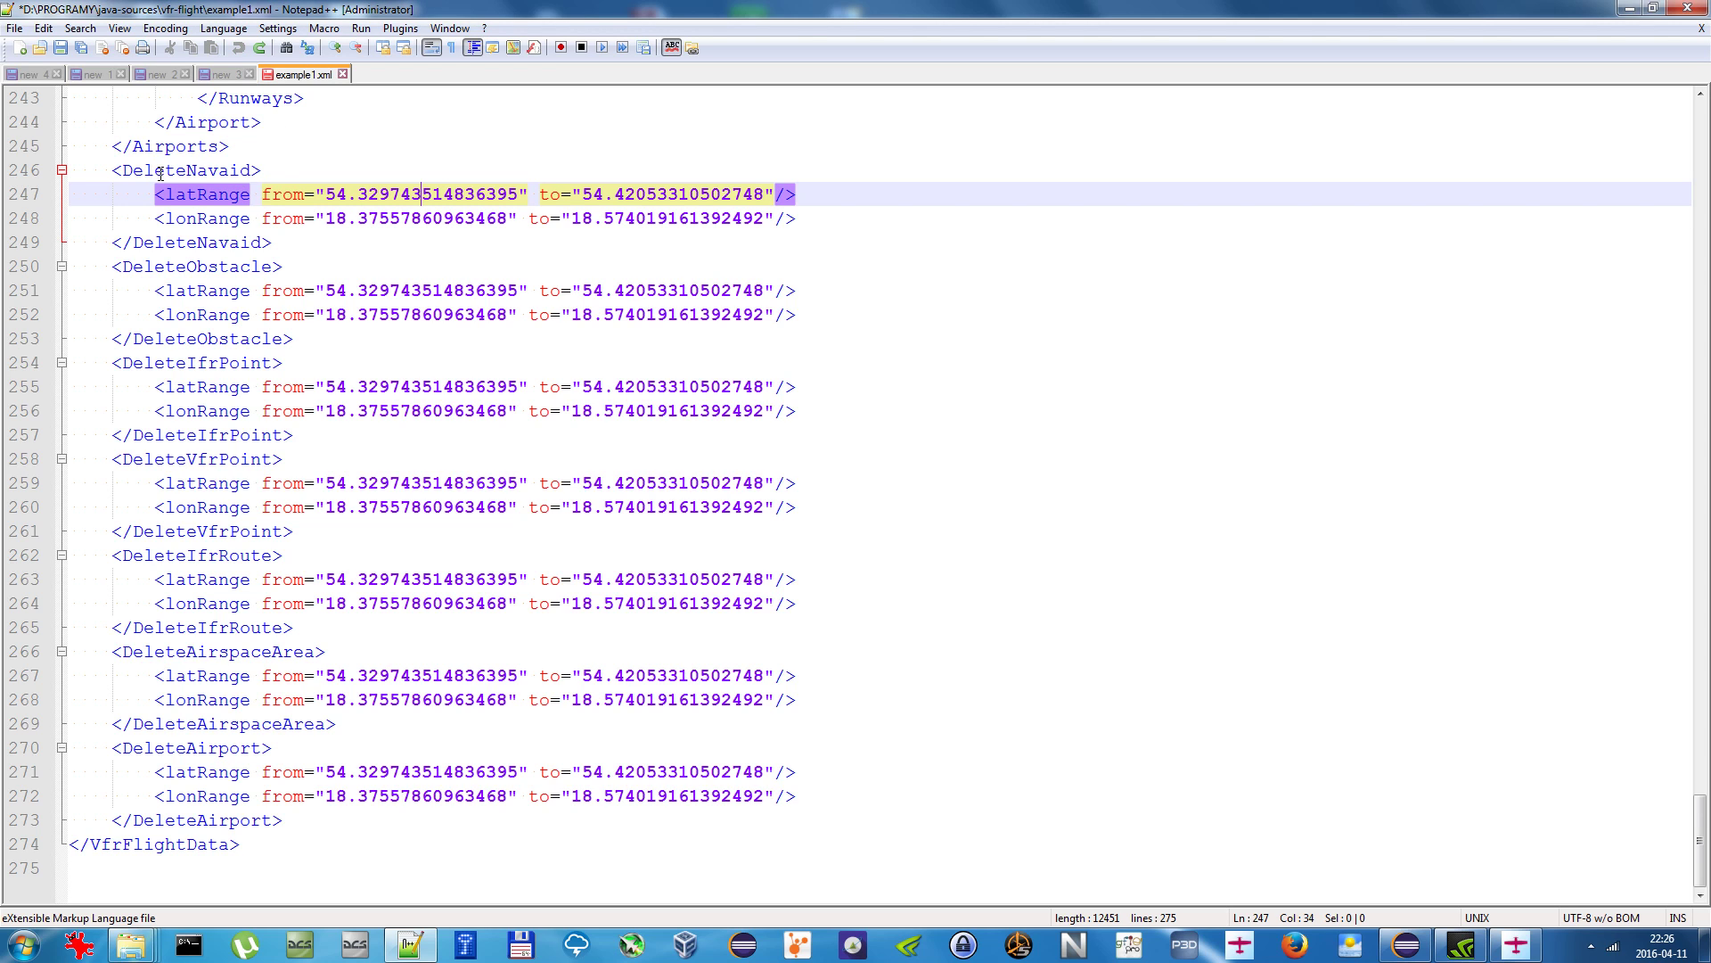
Step: Make DeleteNavaid self-closing, removing its latRange/lonRange lines and closing tag, and save
{"action": "left_click", "coordinate": [253, 170]}
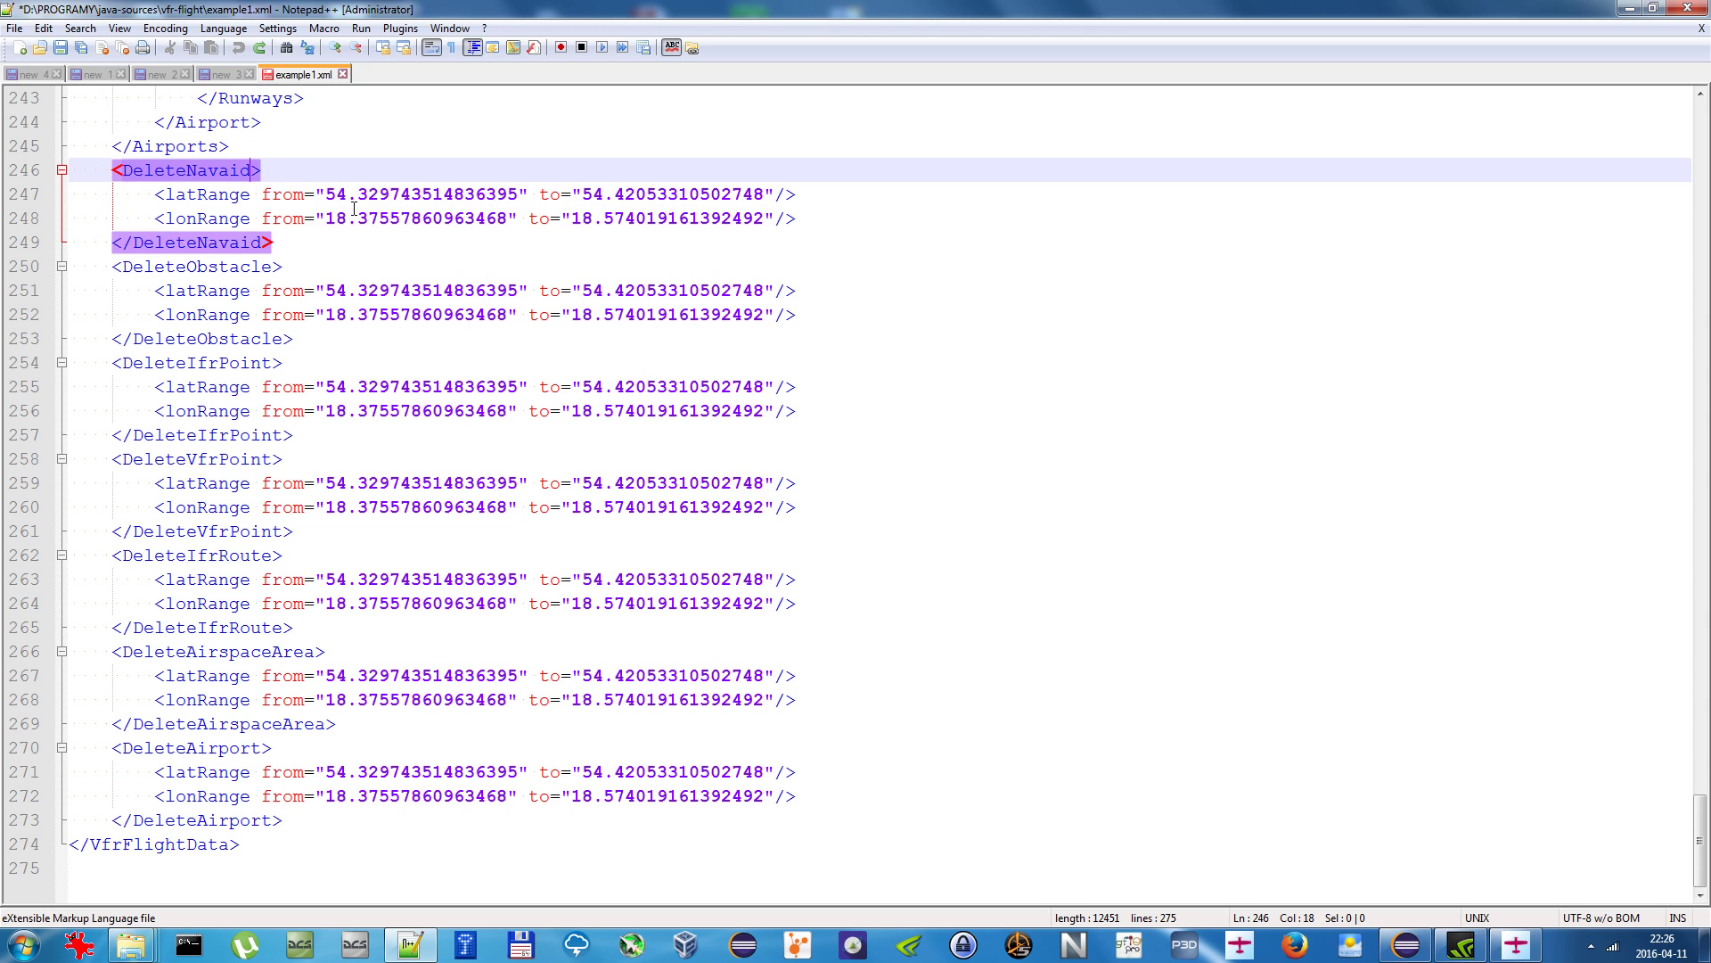
{"action": "type", "text": "/"}
{"action": "key", "text": "Down"}
{"action": "key", "text": "Home"}
{"action": "key", "text": "Home"}
{"action": "key", "text": "shift+Down"}
{"action": "key", "text": "shift+Down"}
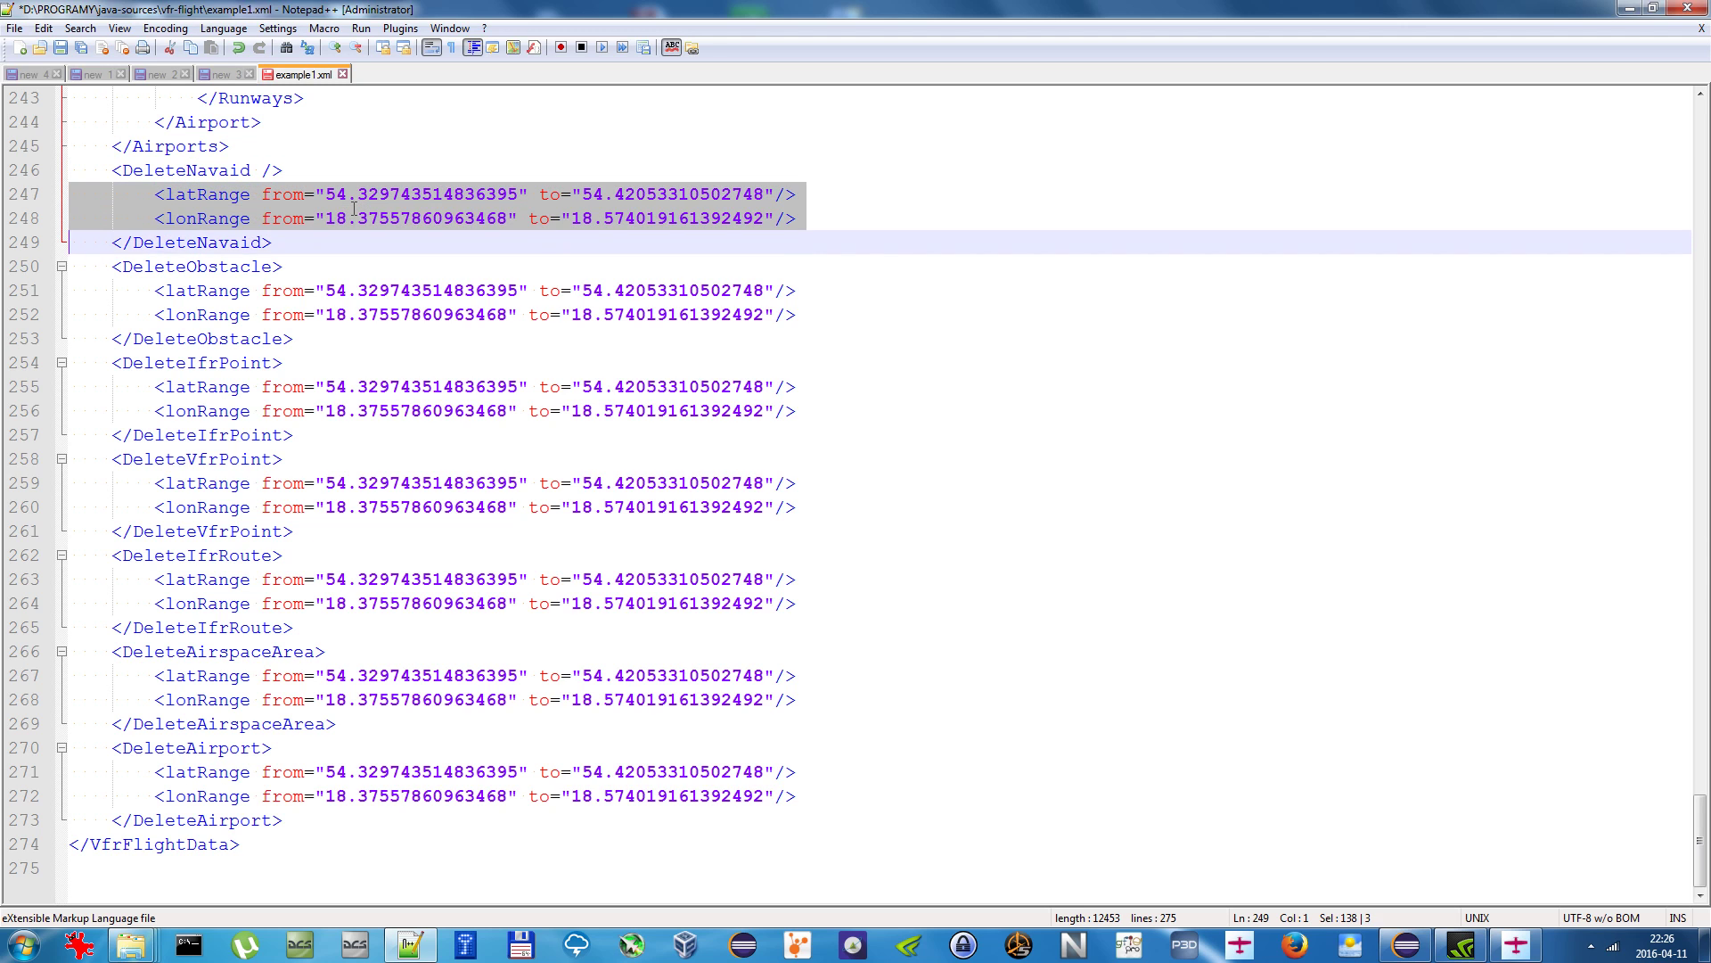
{"action": "key", "text": "shift+Down"}
{"action": "key", "text": "Delete"}
{"action": "key", "text": "ctrl+s"}
{"action": "key", "text": "Up"}
{"action": "key", "text": "shift+Down"}
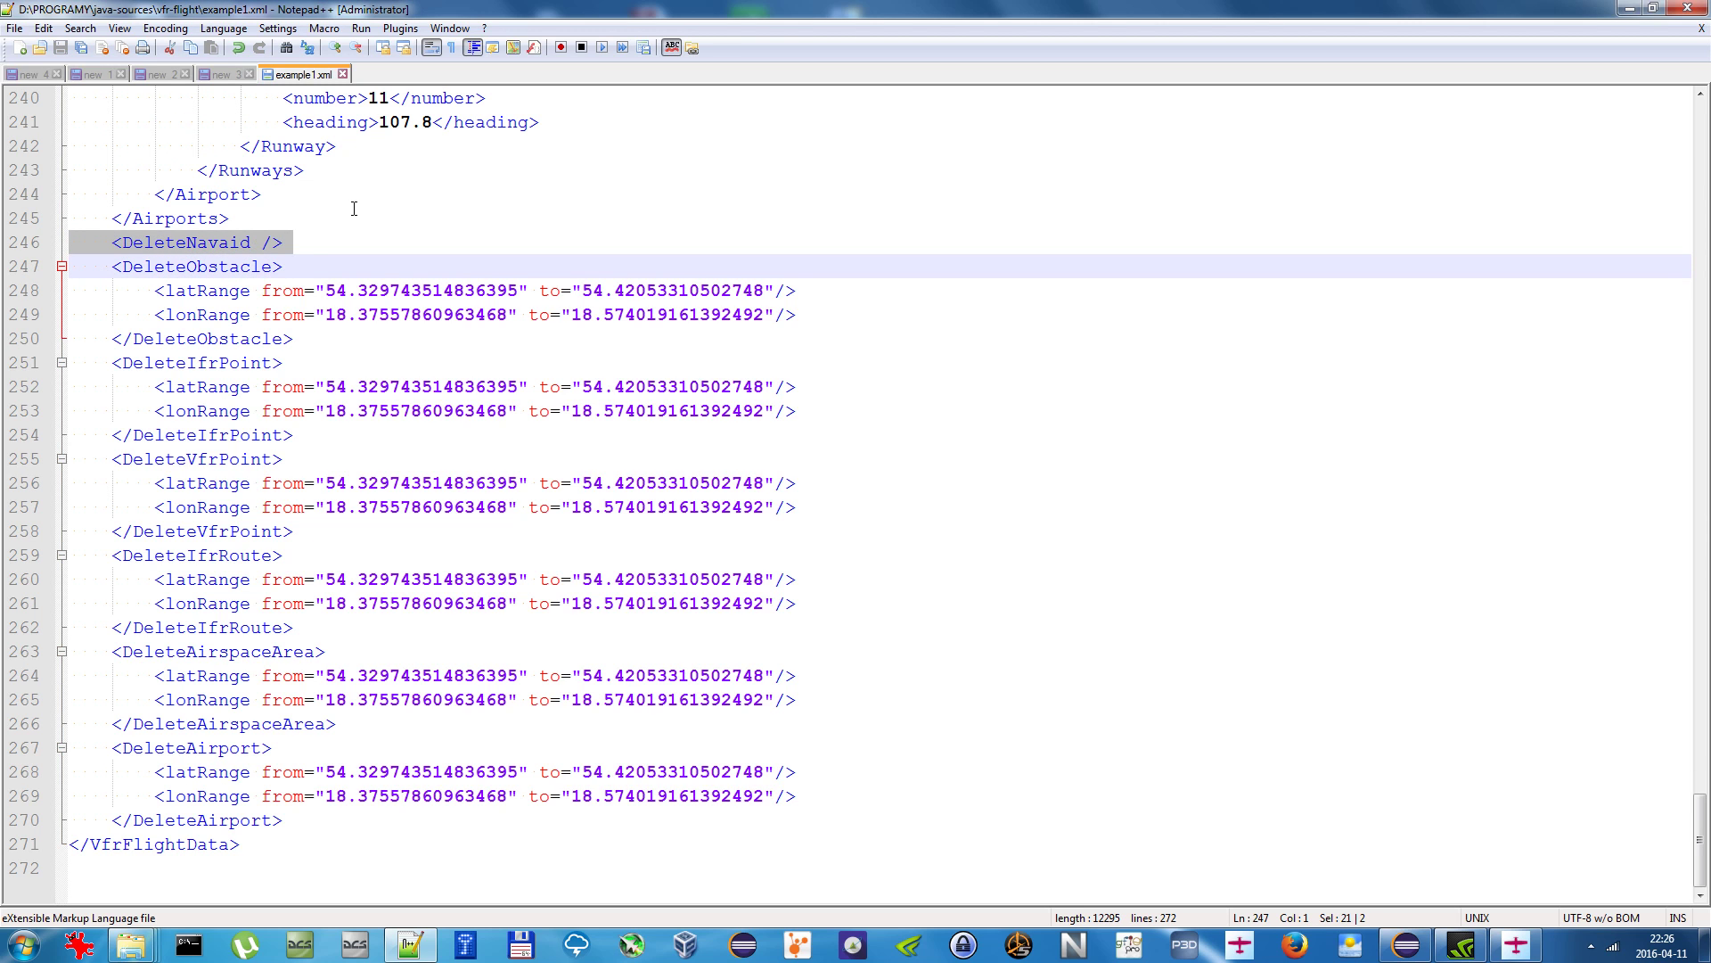
Step: Add ident="KMI" to the DeleteNavaid tag, save, then delete the KMI ident again
{"action": "key", "text": "Up"}
{"action": "key", "text": "End"}
{"action": "key", "text": "Left"}
{"action": "key", "text": "Left"}
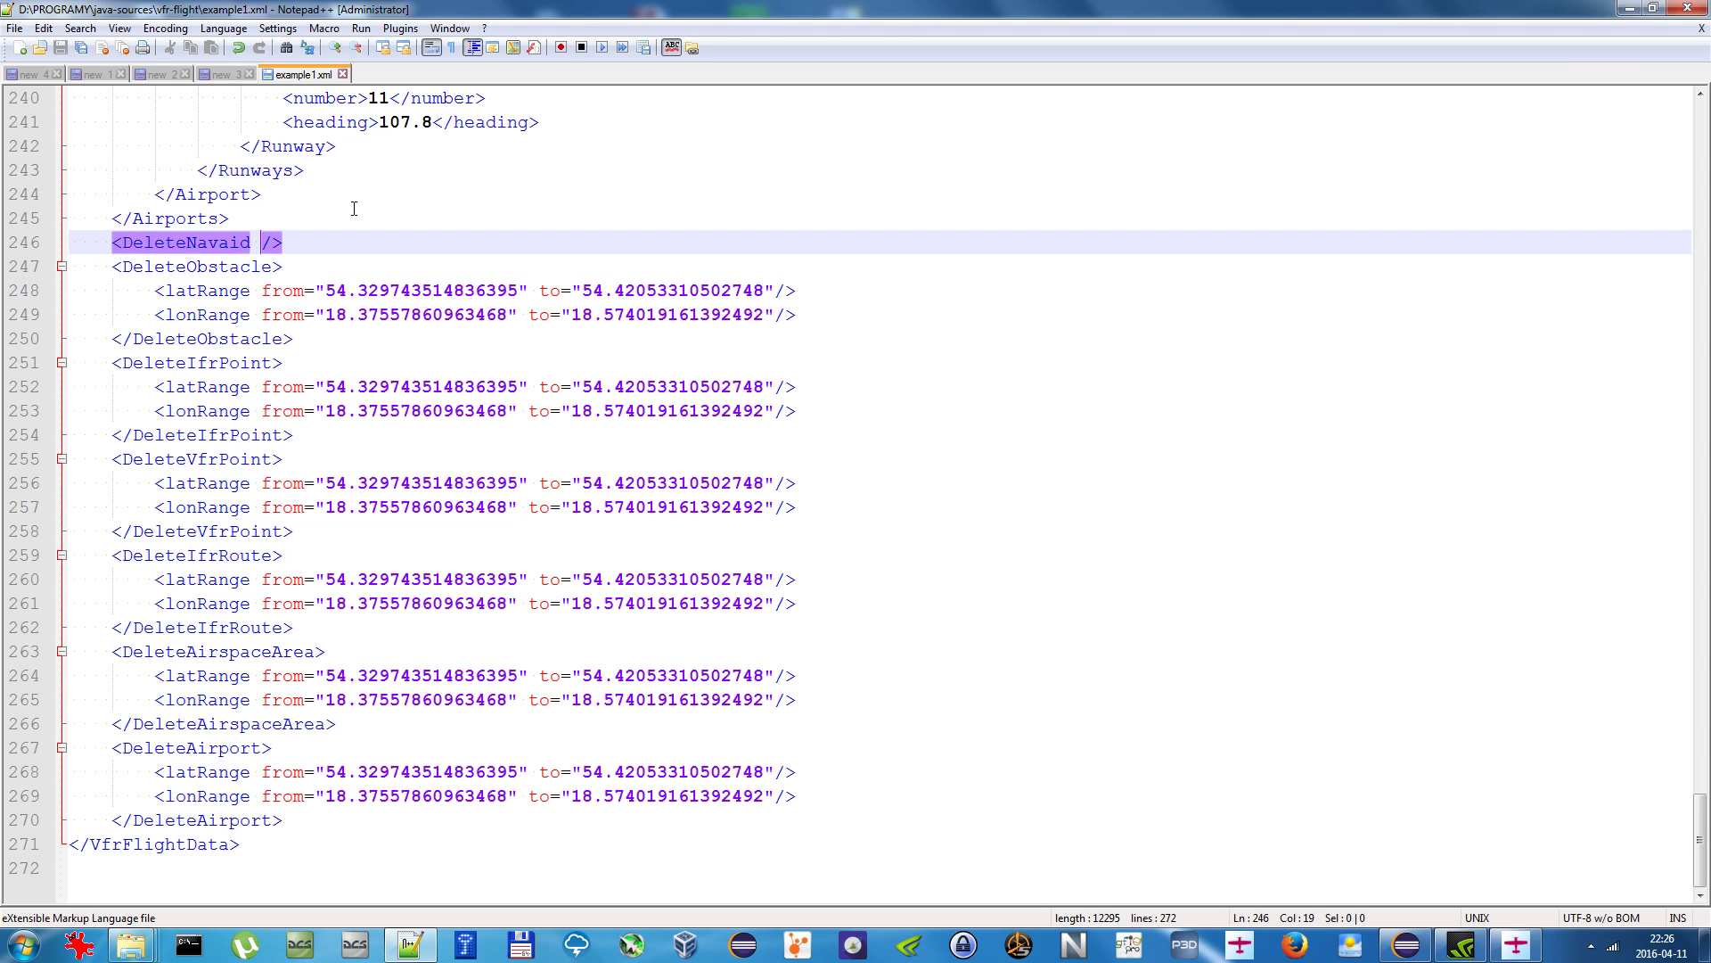
{"action": "type", "text": "ide"}
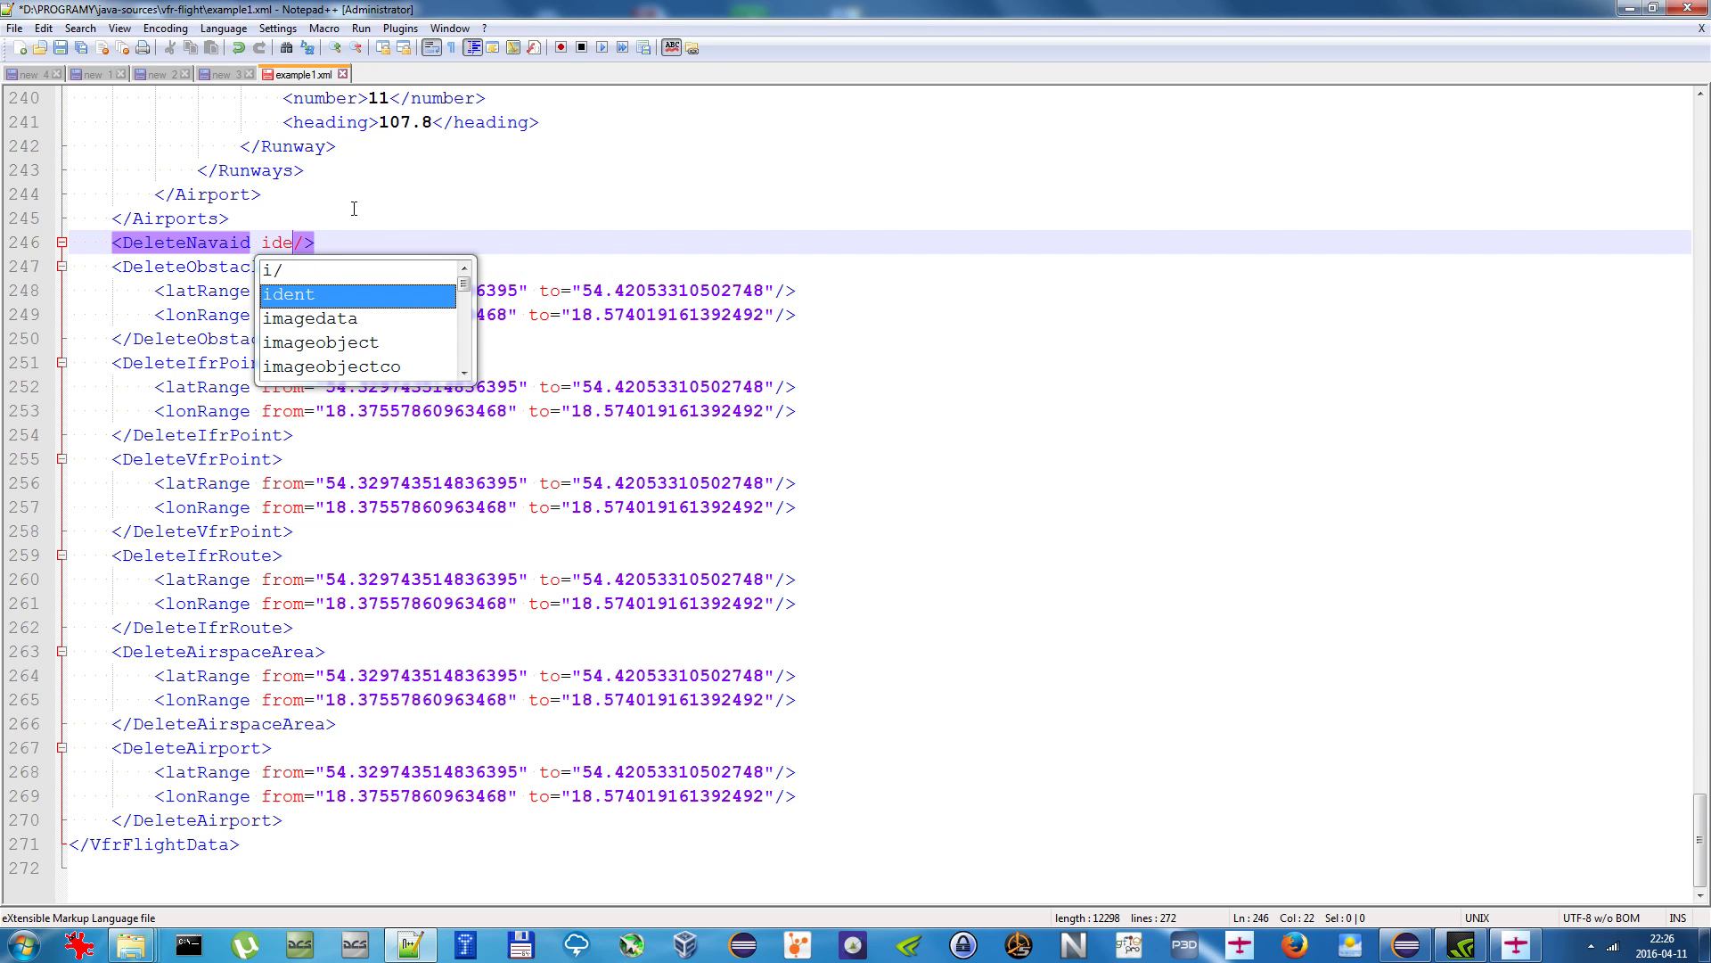
{"action": "type", "text": "nt=\""}
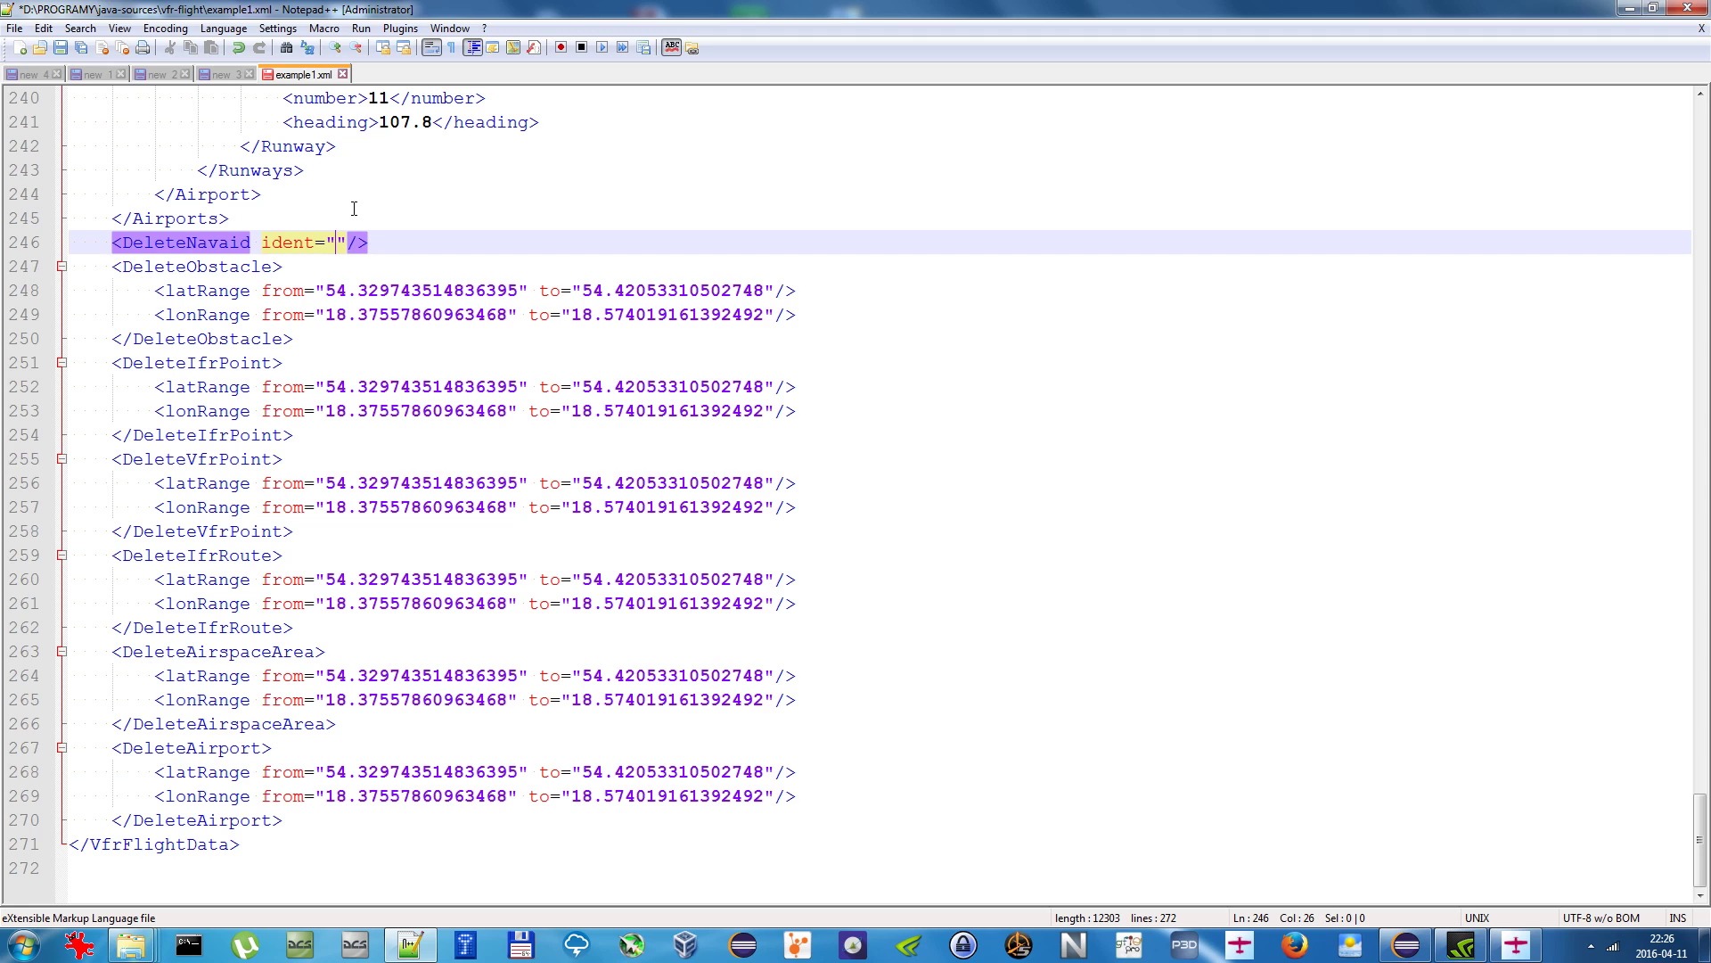
{"action": "type", "text": "KMI"}
{"action": "key", "text": "Down"}
{"action": "key", "text": "Up"}
{"action": "key", "text": "ctrl+s"}
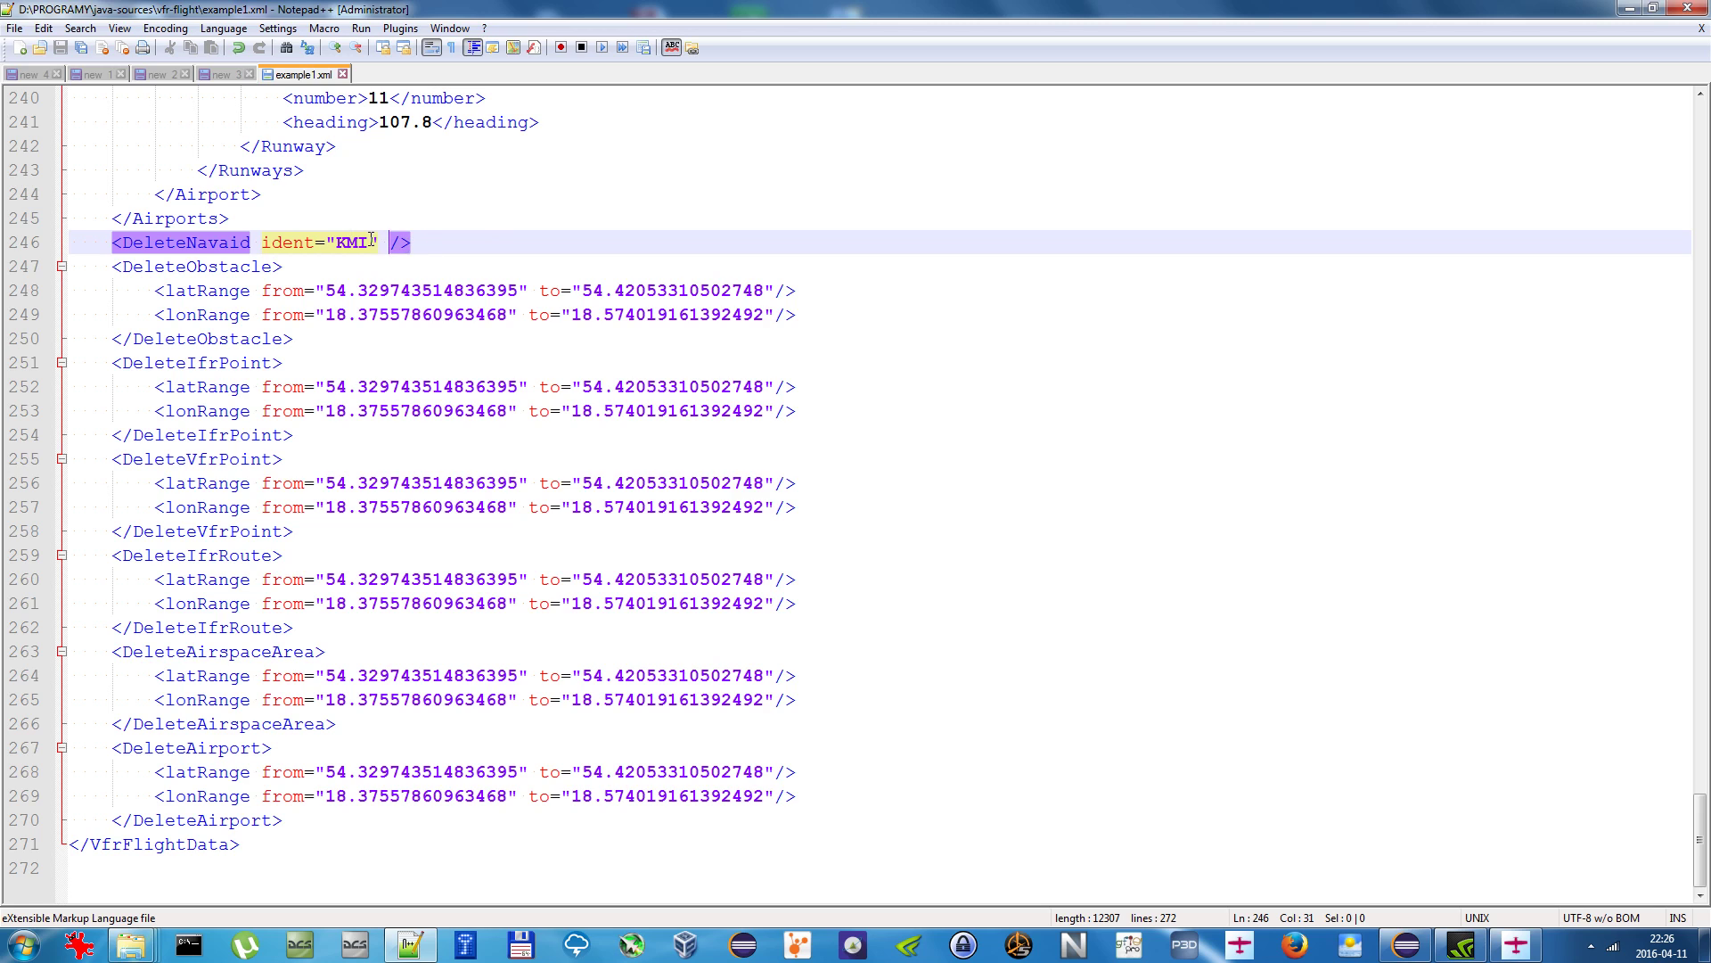
{"action": "left_click", "coordinate": [371, 241]}
{"action": "key", "text": "Delete"}
{"action": "key", "text": "Delete"}
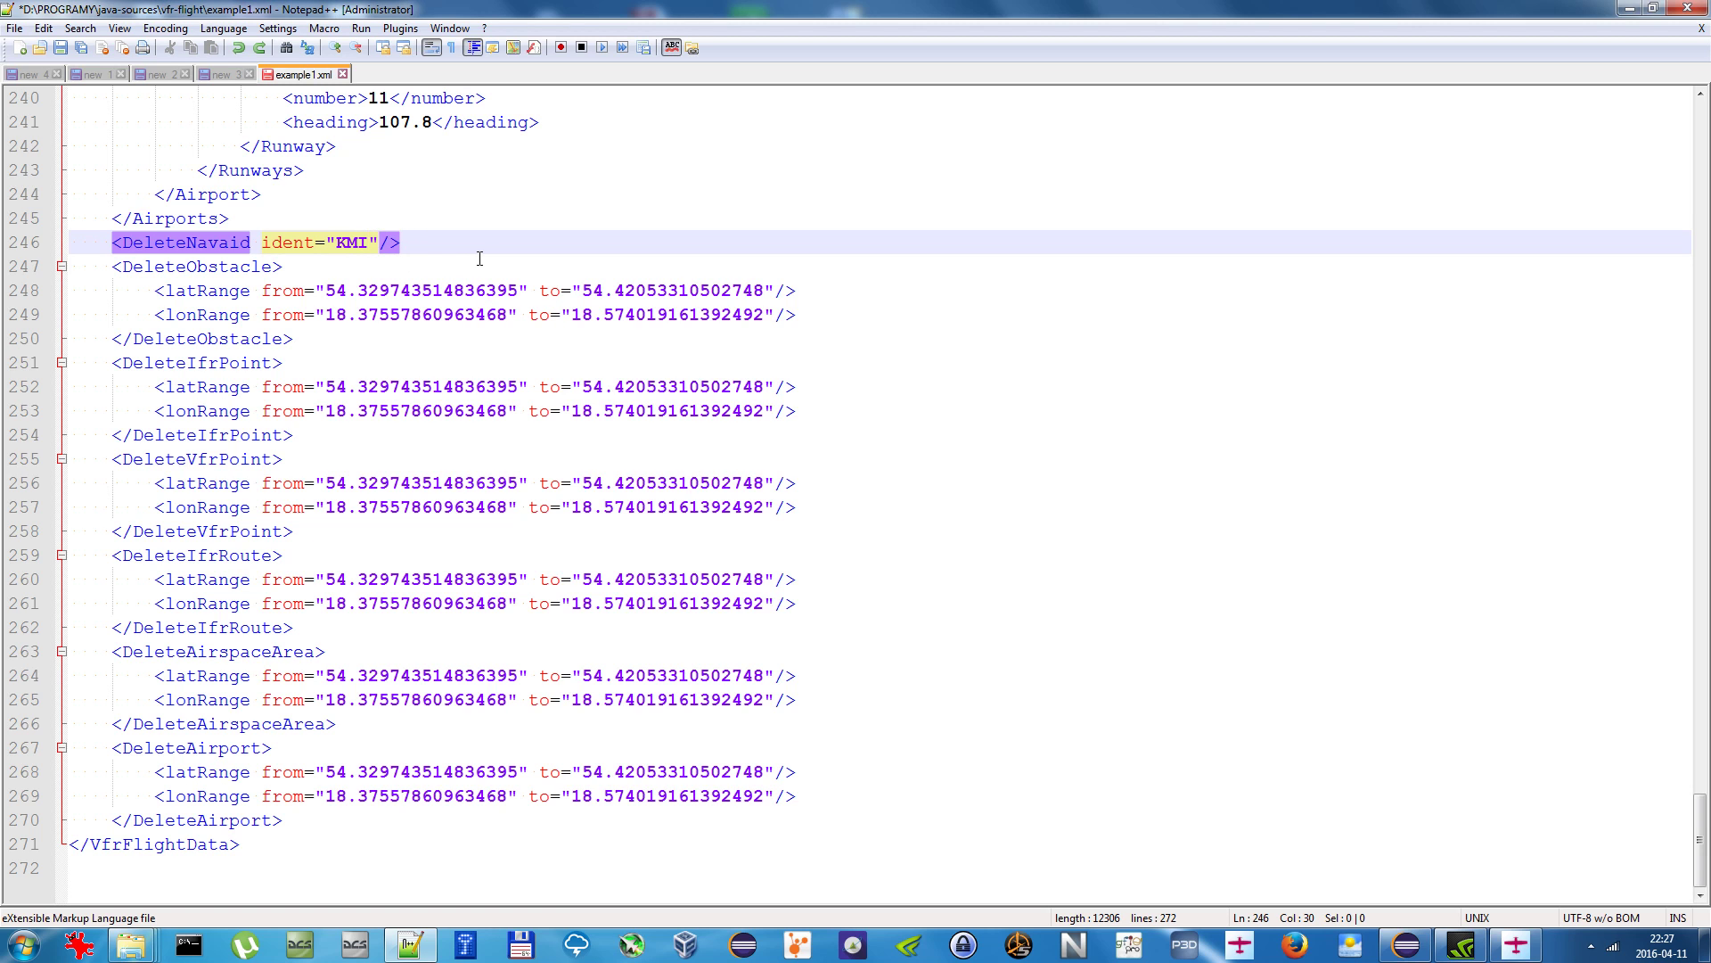
{"action": "key", "text": "BackSpace"}
{"action": "key", "text": "BackSpace"}
{"action": "key", "text": "BackSpace"}
{"action": "key", "text": "BackSpace"}
{"action": "key", "text": "BackSpace"}
{"action": "key", "text": "BackSpace"}
{"action": "key", "text": "BackSpace"}
{"action": "key", "text": "BackSpace"}
{"action": "key", "text": "BackSpace"}
{"action": "key", "text": "BackSpace"}
Step: Paste latRange/lonRange children back into DeleteNavaid and save example1.xml
{"action": "type", "text": "<latRange from=\"54.329743514836395\" to=\"54.42053310502748\"/>         <lonRange from=\"18.37557860963468\" to=\"18.574019161392492\"/>     </DeleteNavaid>"}
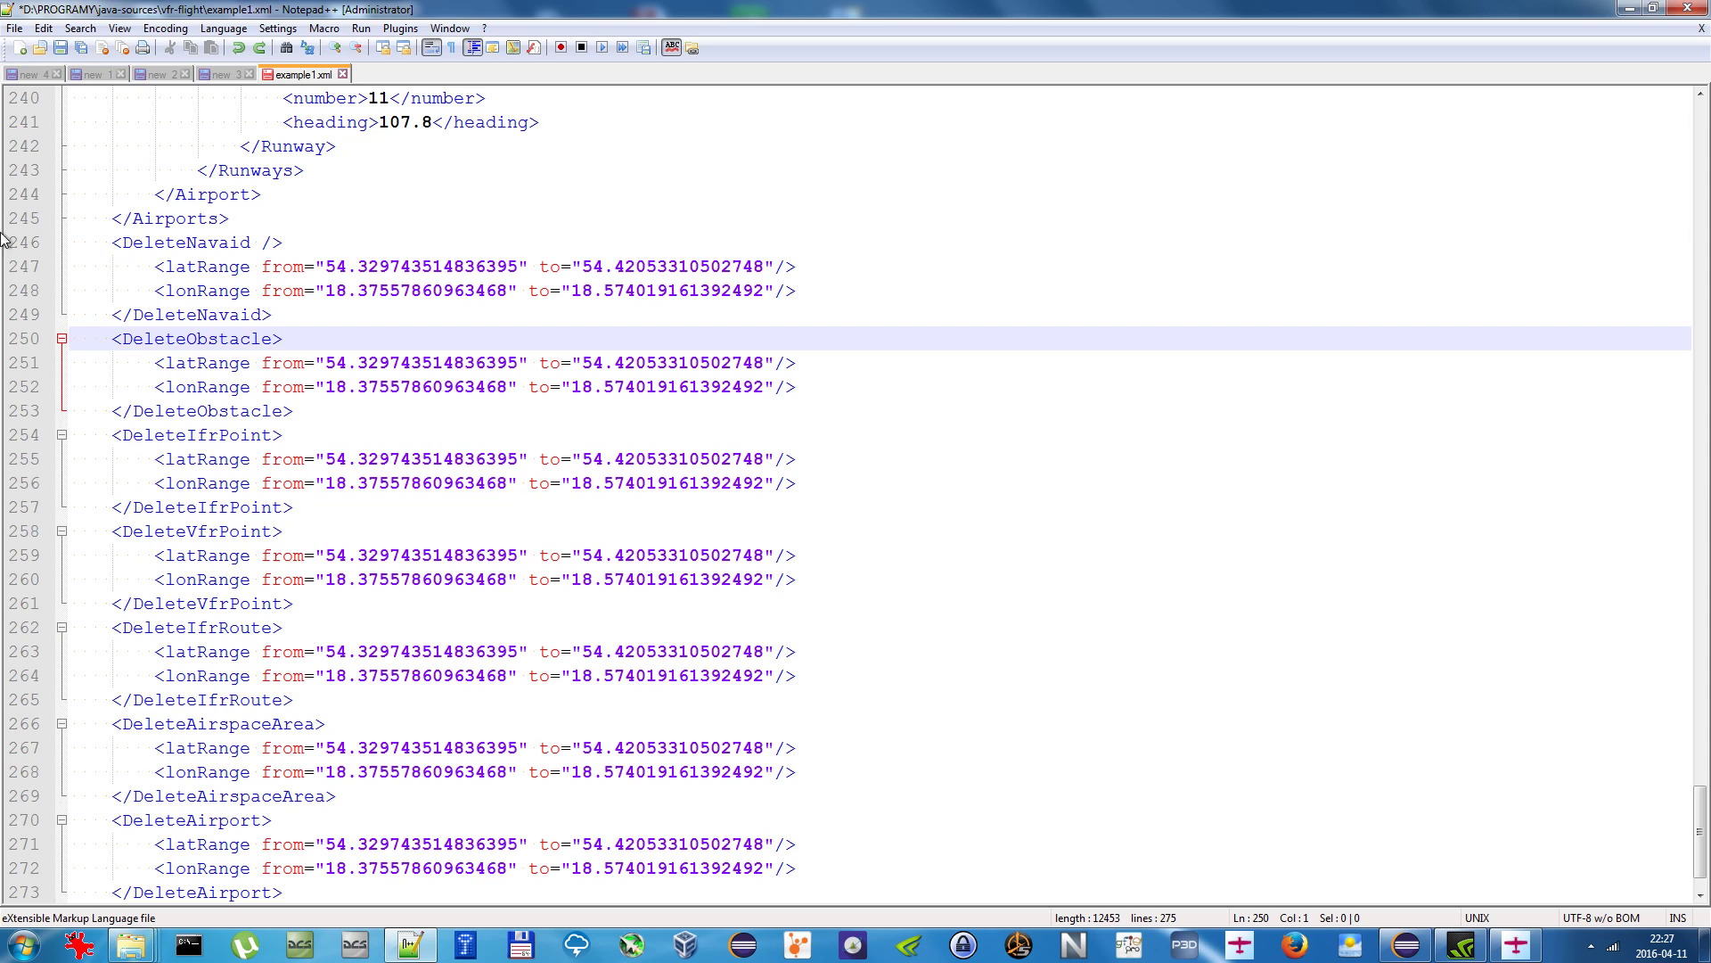
{"action": "key", "text": "Up"}
{"action": "key", "text": "Up"}
{"action": "key", "text": "Up"}
{"action": "key", "text": "ctrl+s"}
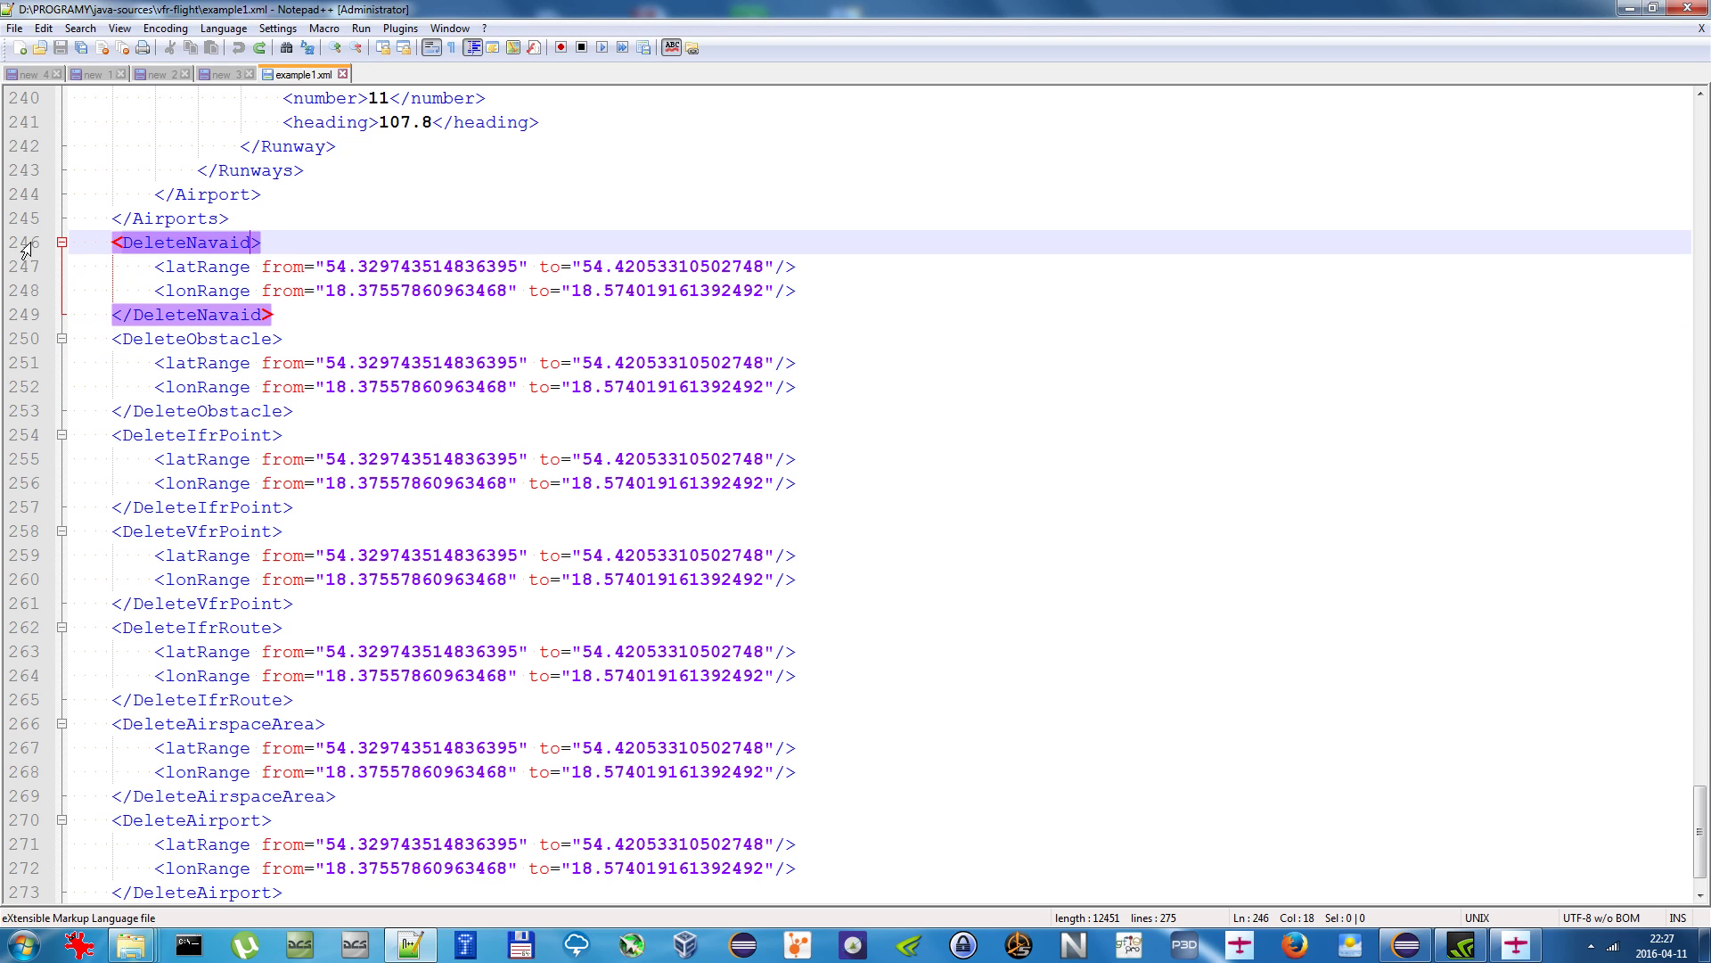
Step: Replace 'IM. LECHA WALESY' in EPGD's name on line 205 with a custom name ending in AIRPORT, then save
{"action": "scroll", "coordinate": [530, 279], "scroll_direction": "down", "scroll_amount": 1}
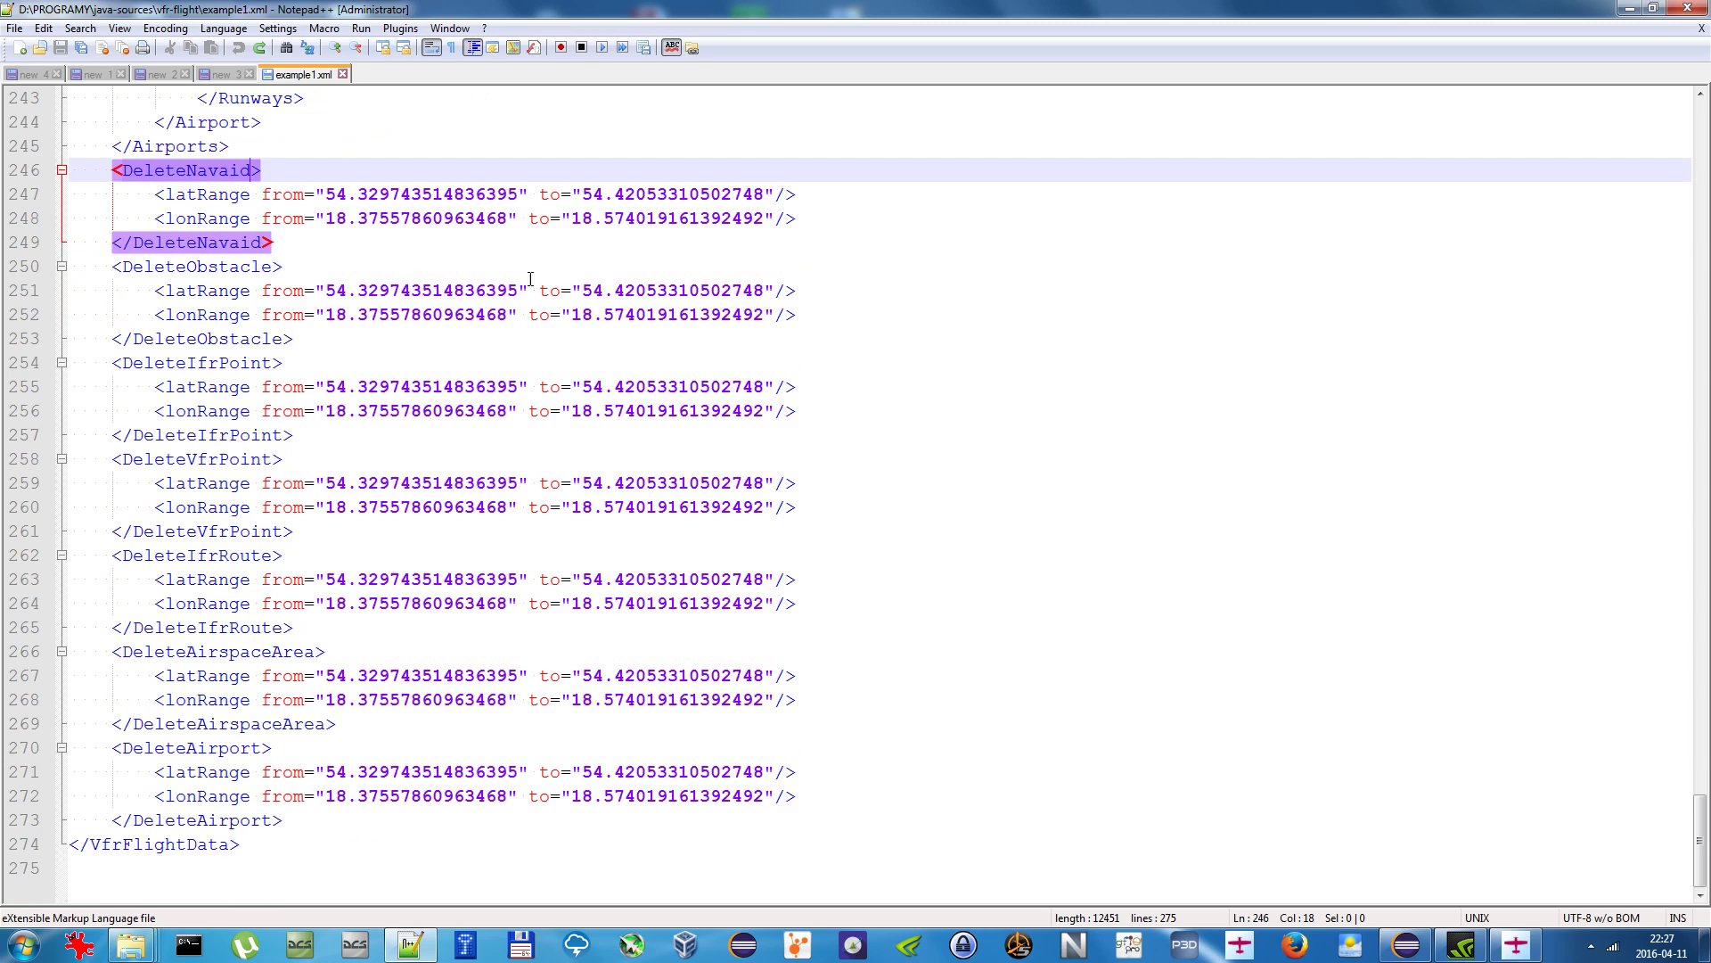
{"action": "scroll", "coordinate": [349, 534], "scroll_direction": "up", "scroll_amount": 11}
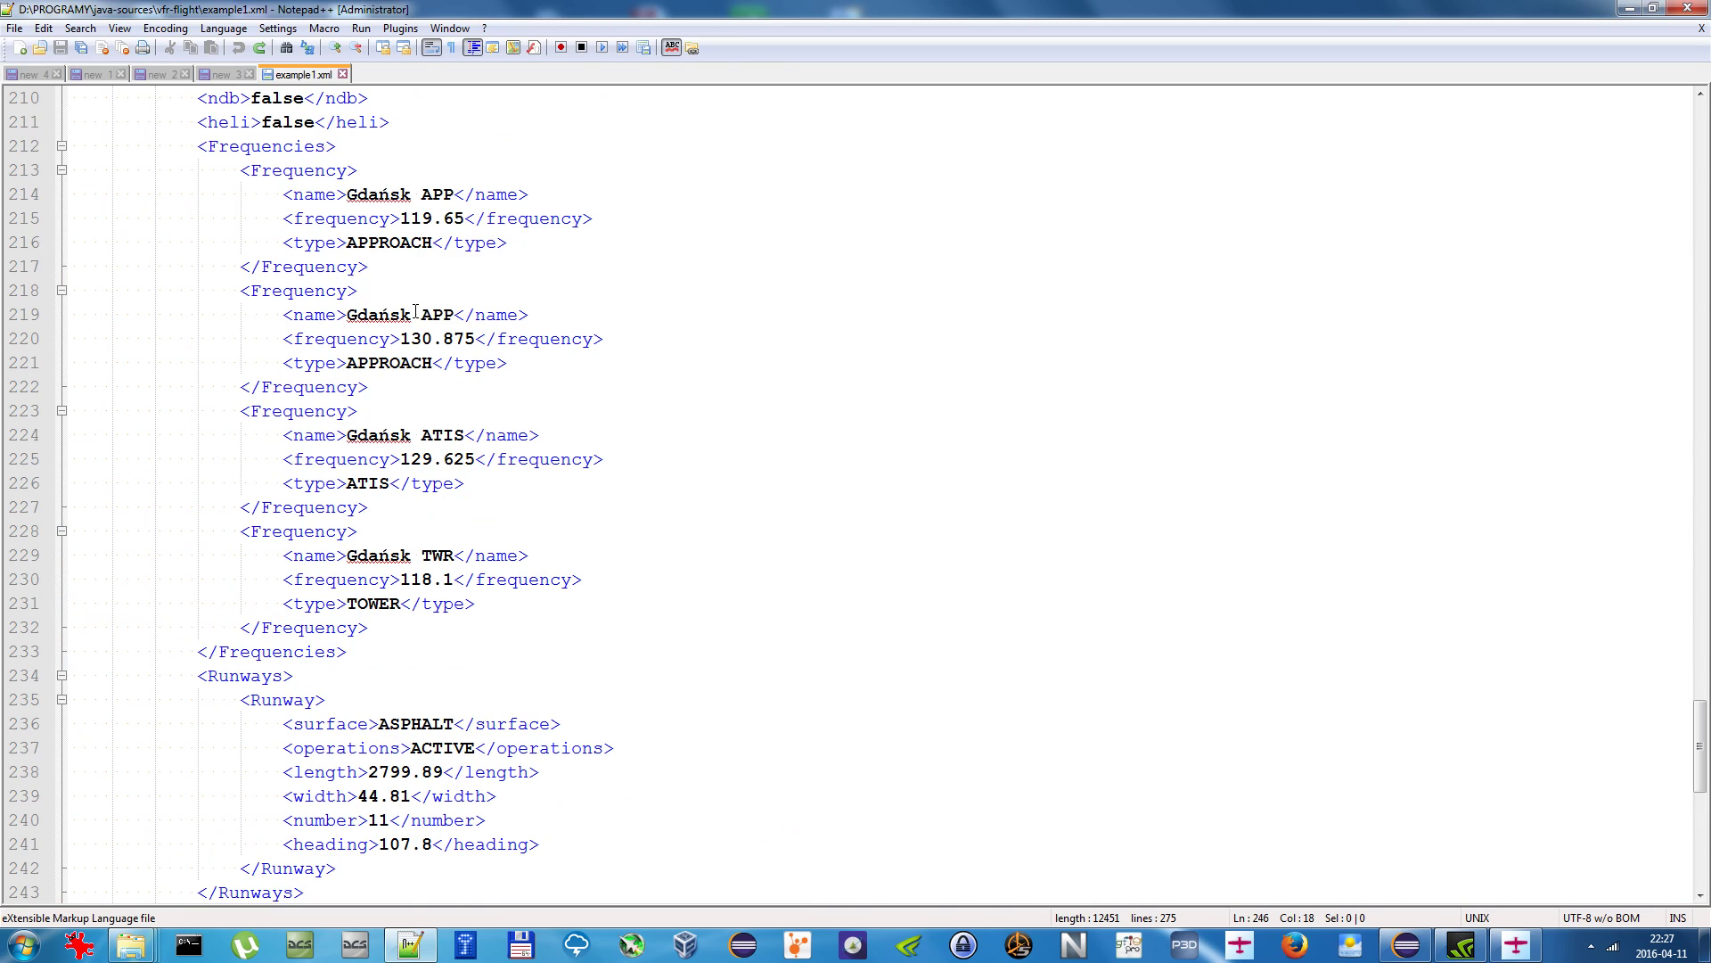
{"action": "scroll", "coordinate": [623, 431], "scroll_direction": "up", "scroll_amount": 6}
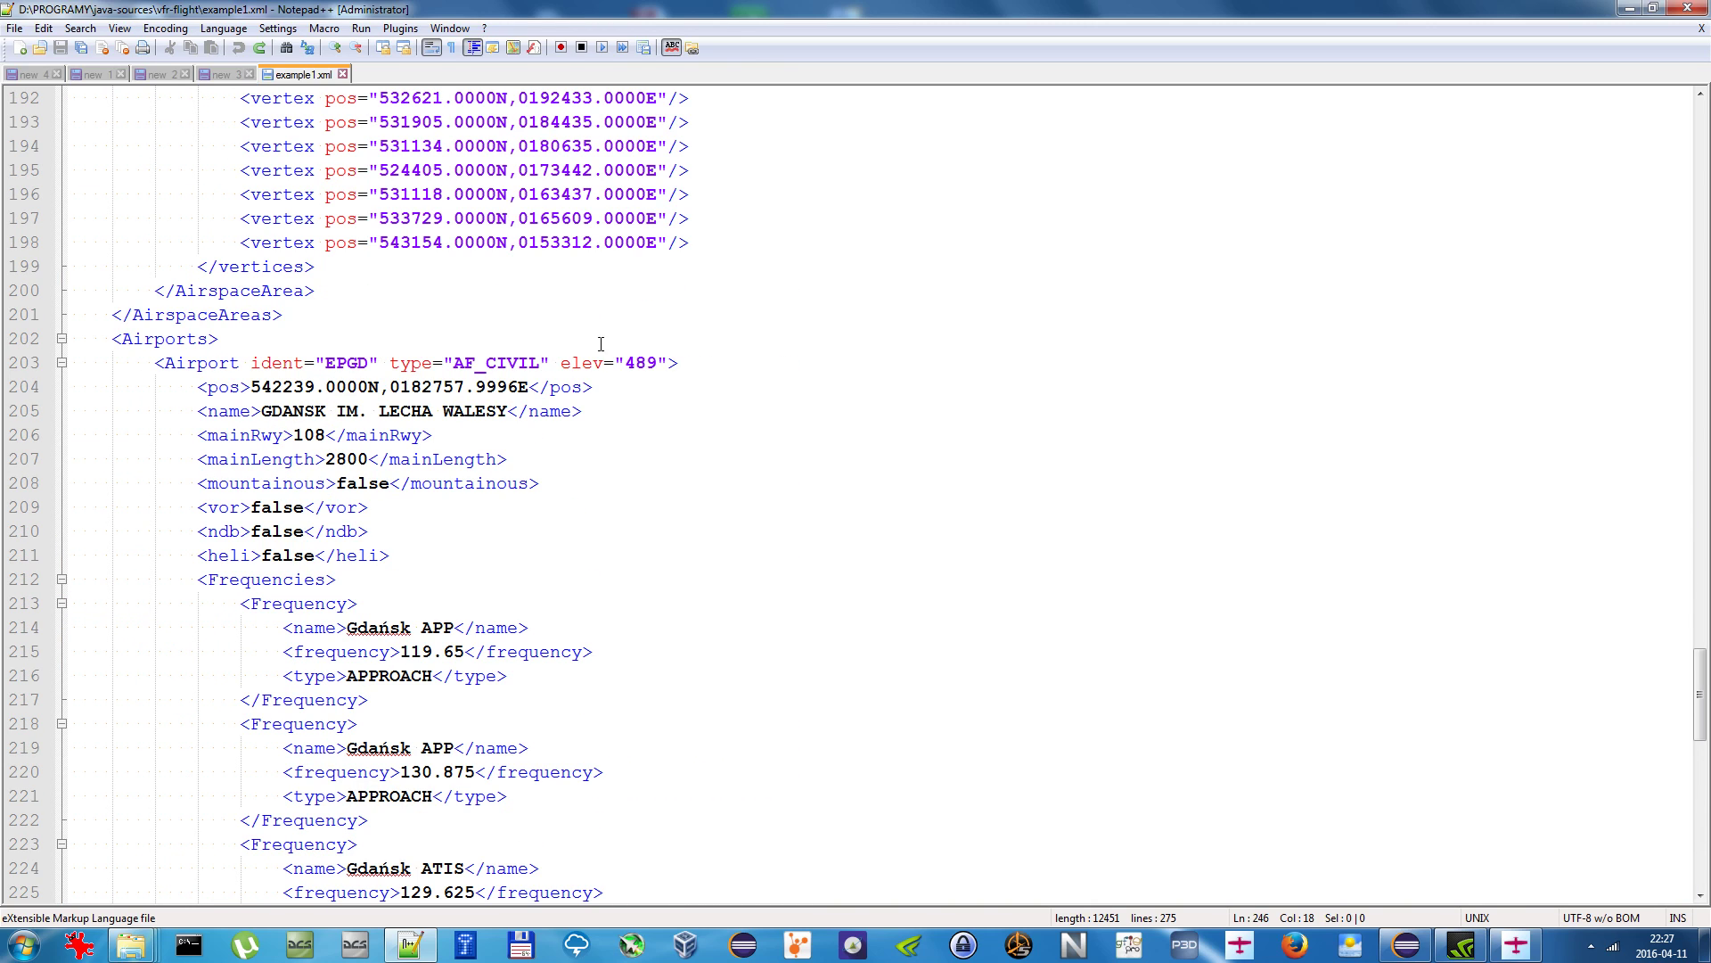
{"action": "scroll", "coordinate": [662, 422], "scroll_direction": "up", "scroll_amount": 13}
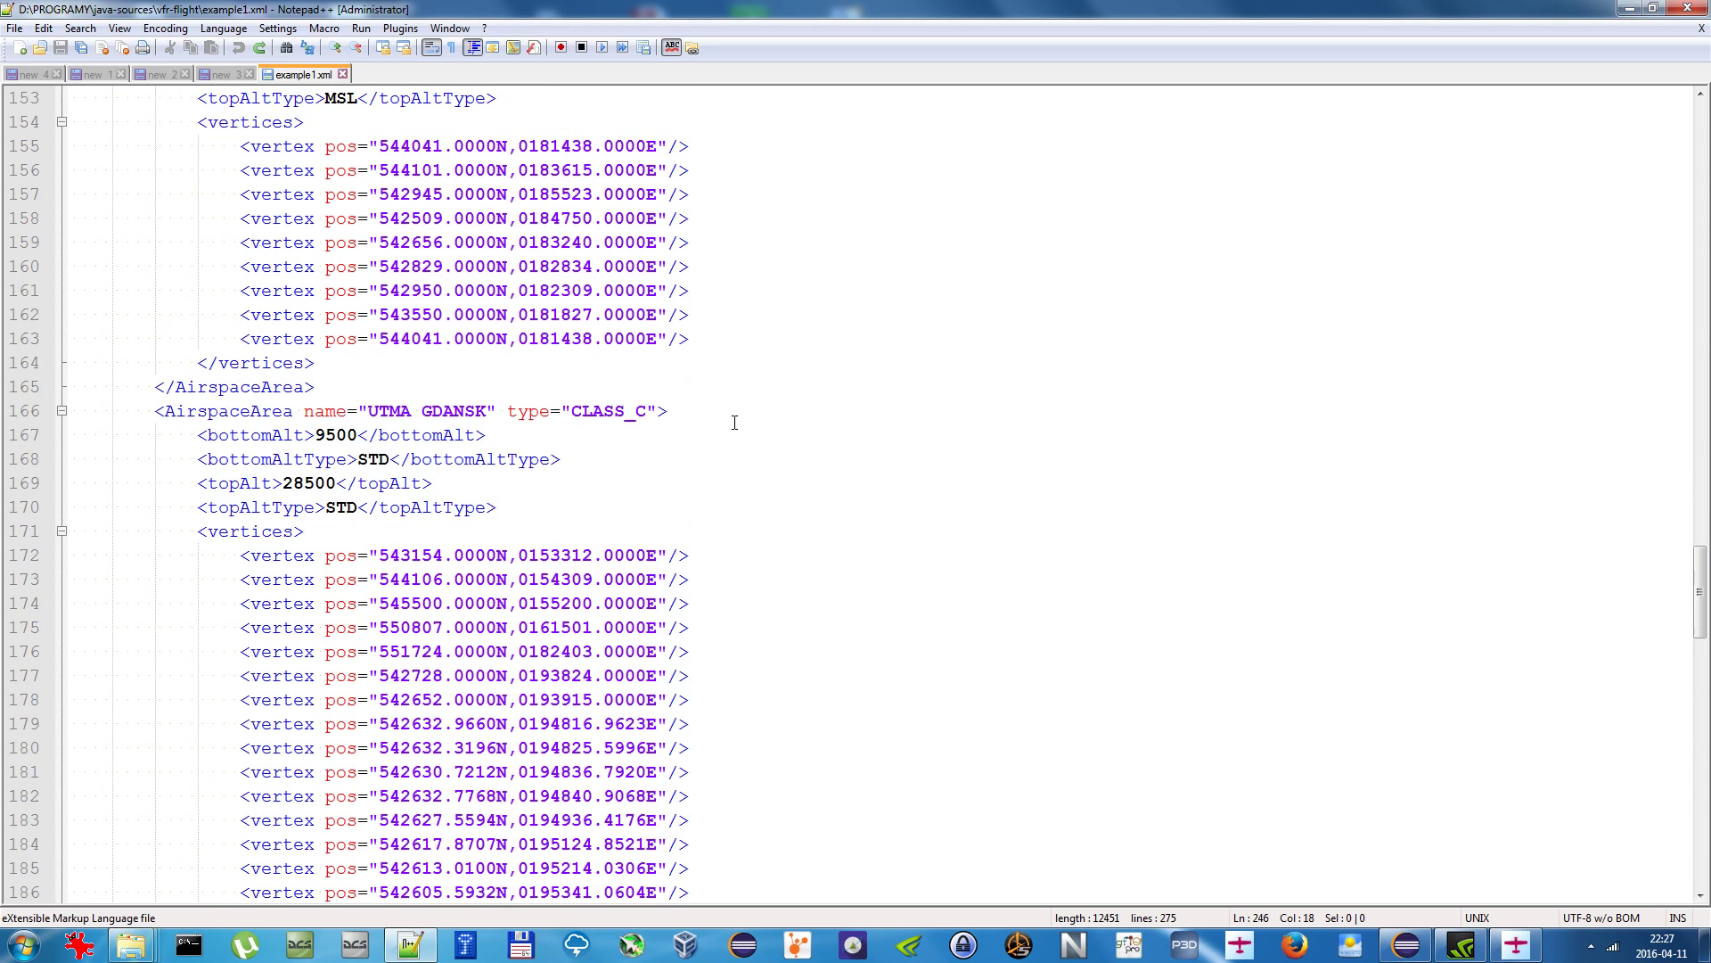
{"action": "scroll", "coordinate": [374, 555], "scroll_direction": "down", "scroll_amount": 12}
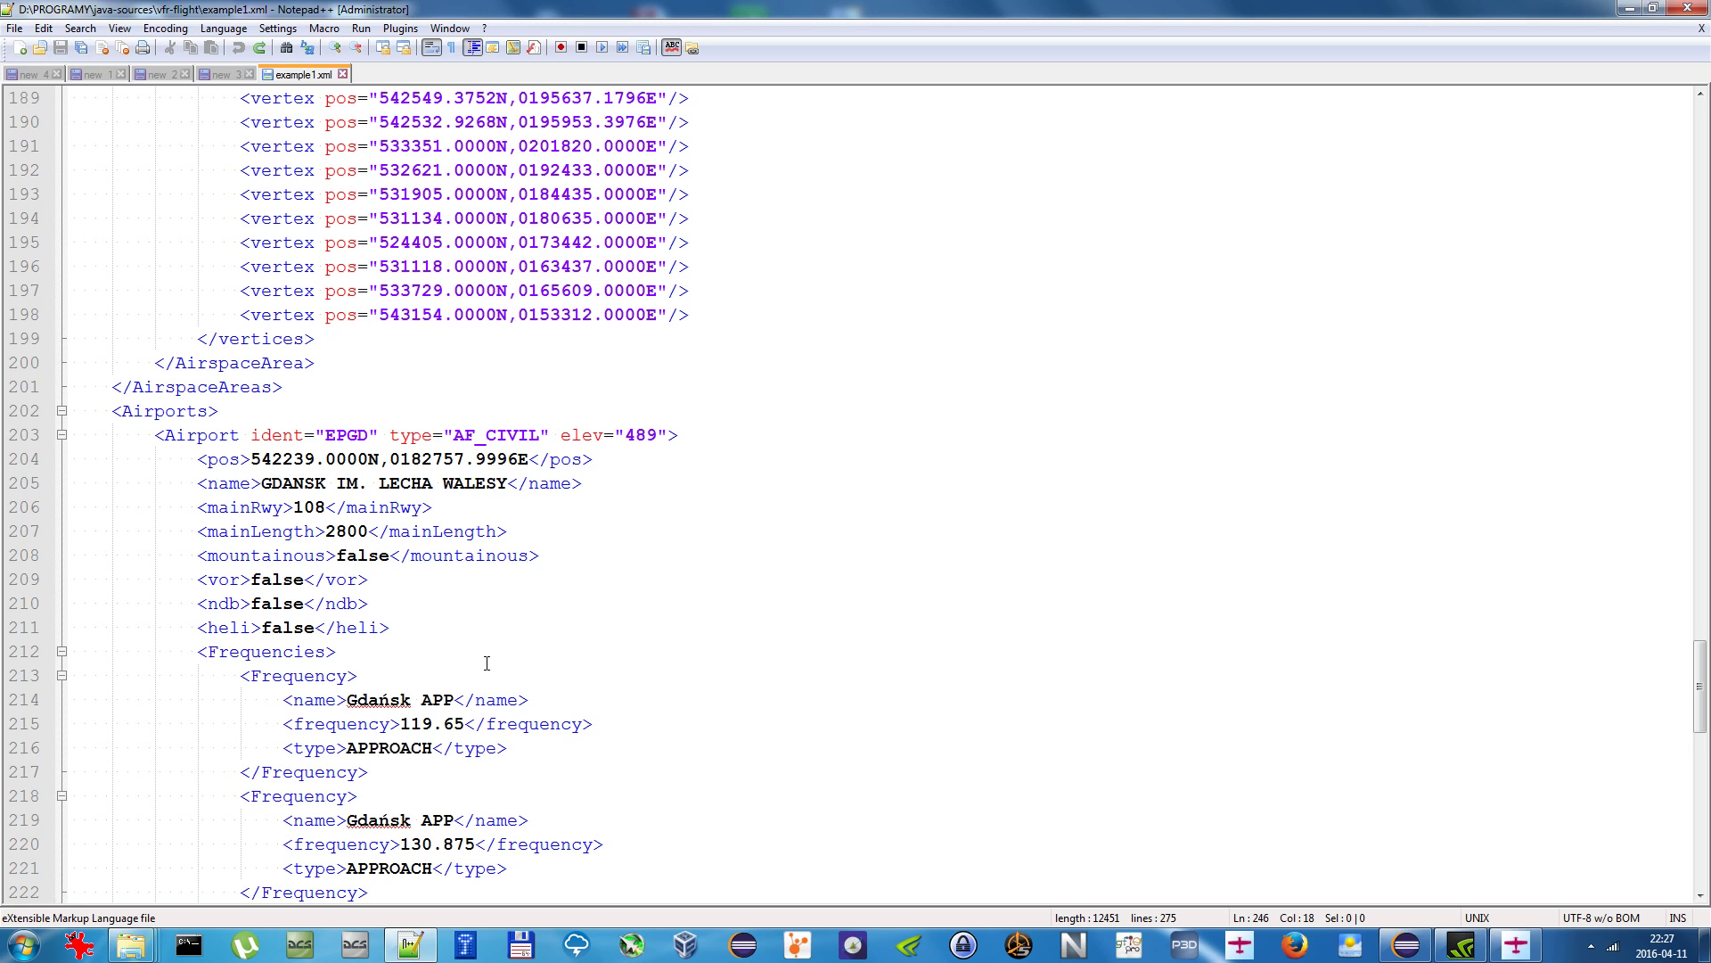
{"action": "left_click_drag", "start_coordinate": [340, 484], "coordinate": [508, 483]}
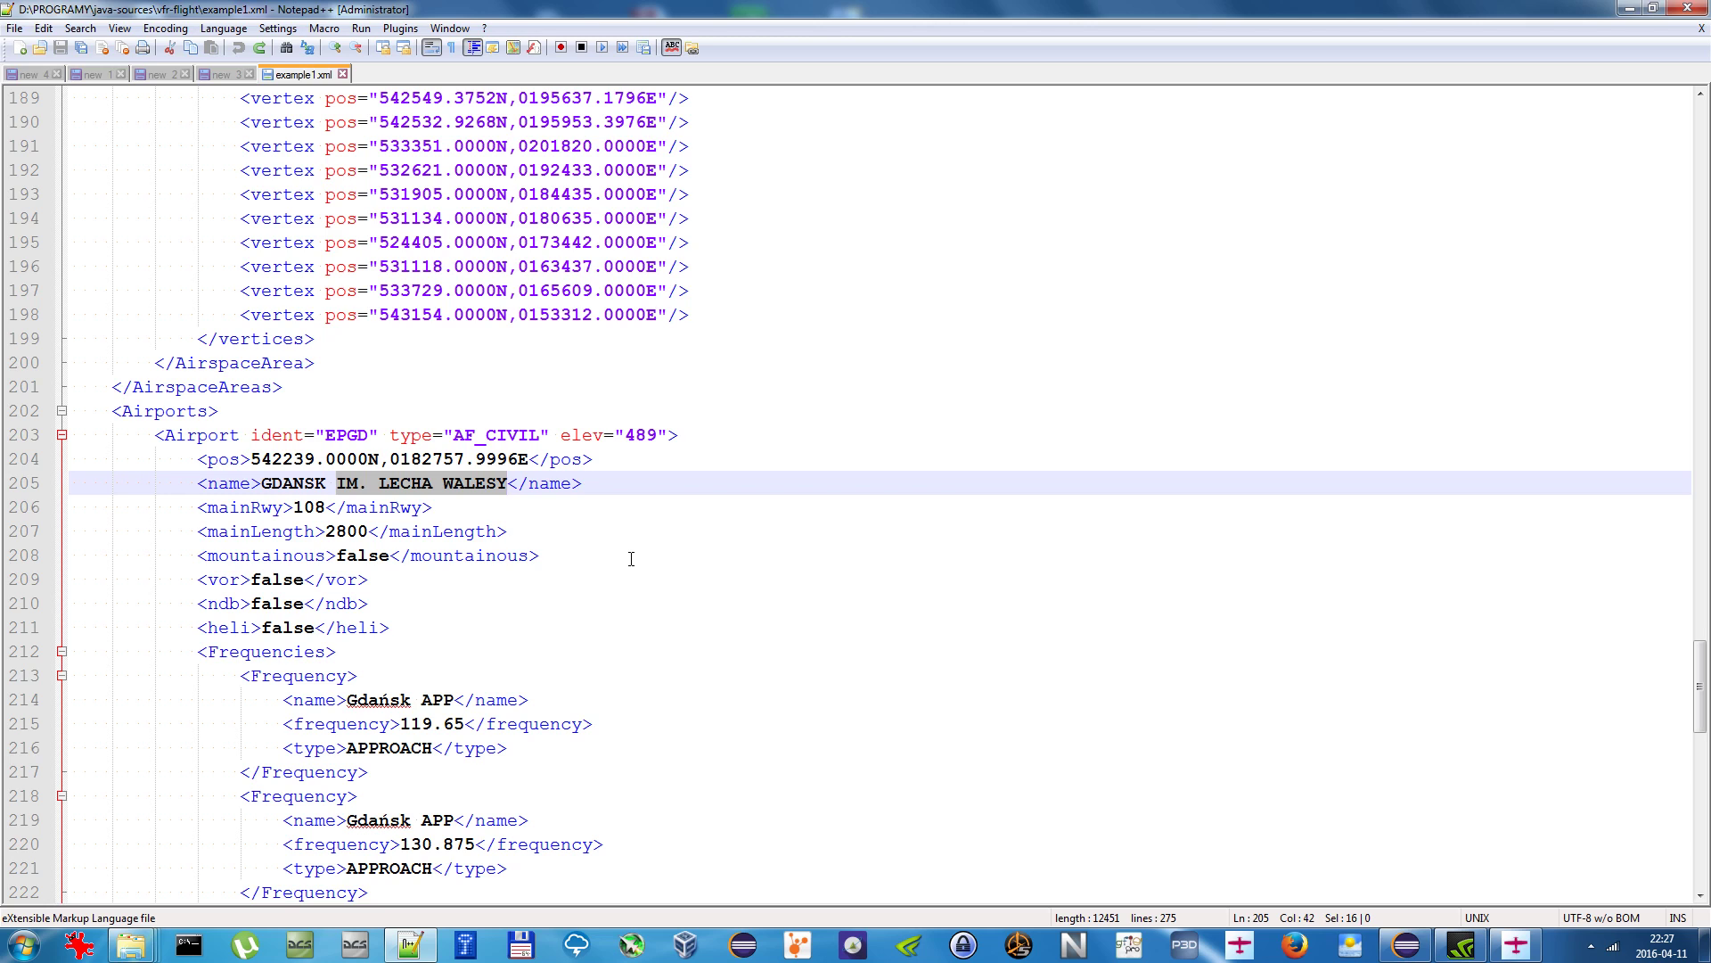
{"action": "type", "text": "LUKASZ KU"}
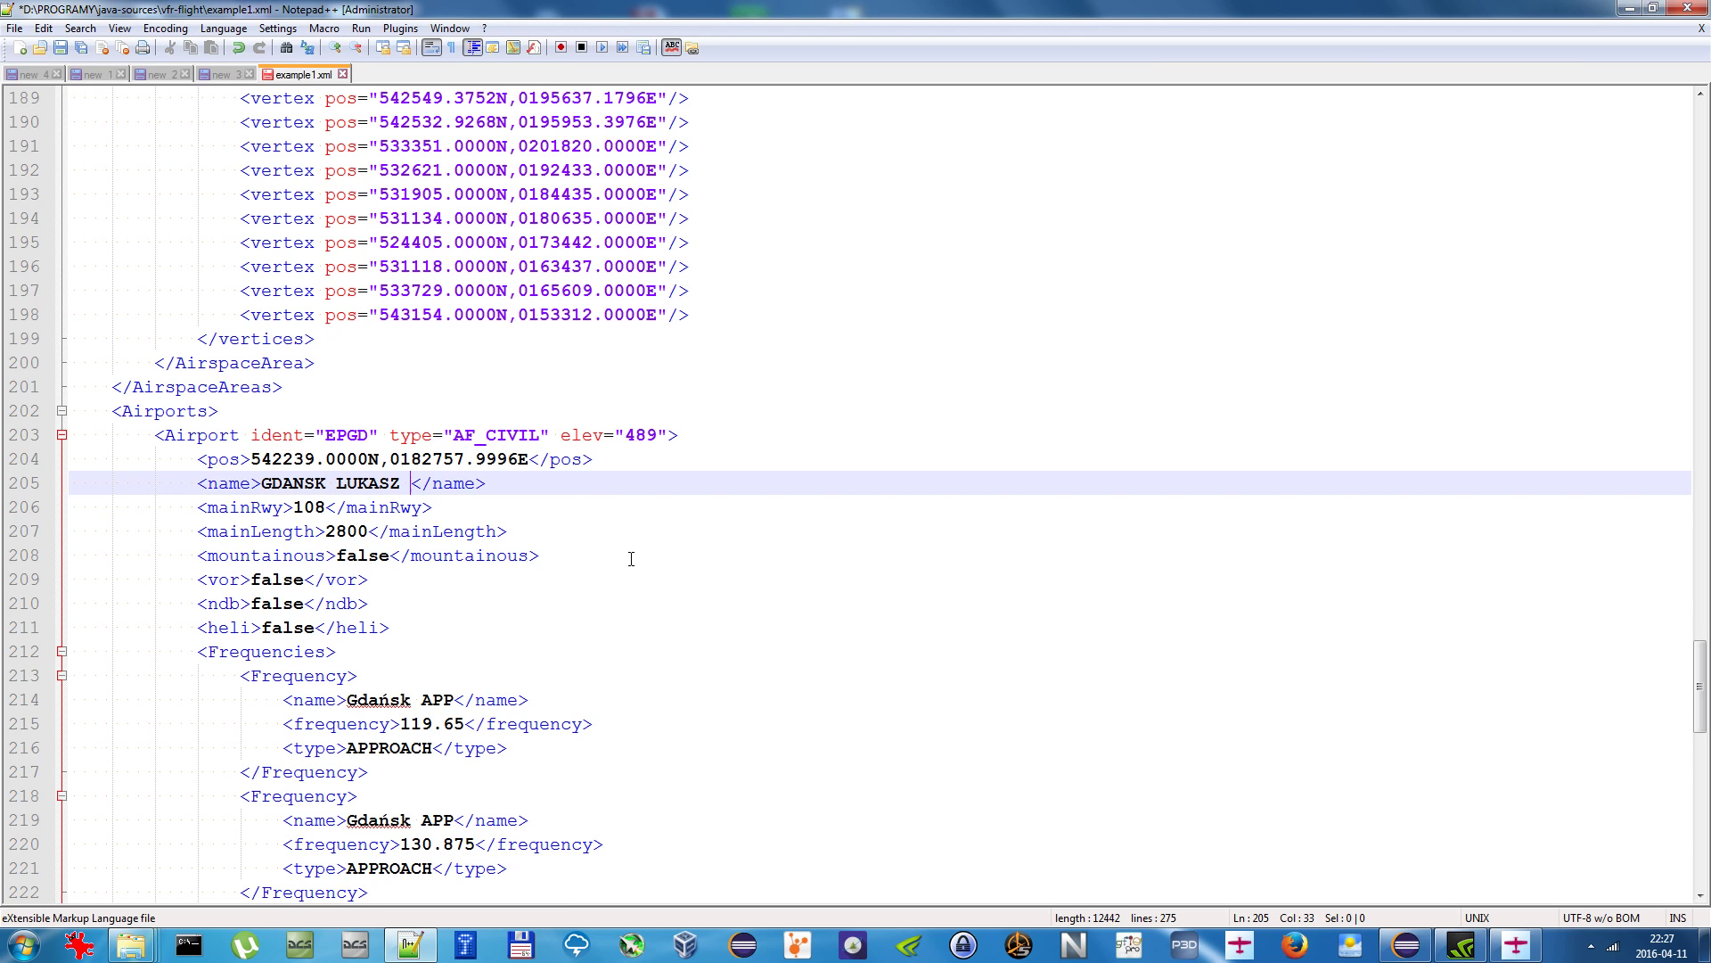
{"action": "type", "text": "LASEK AIRPO"}
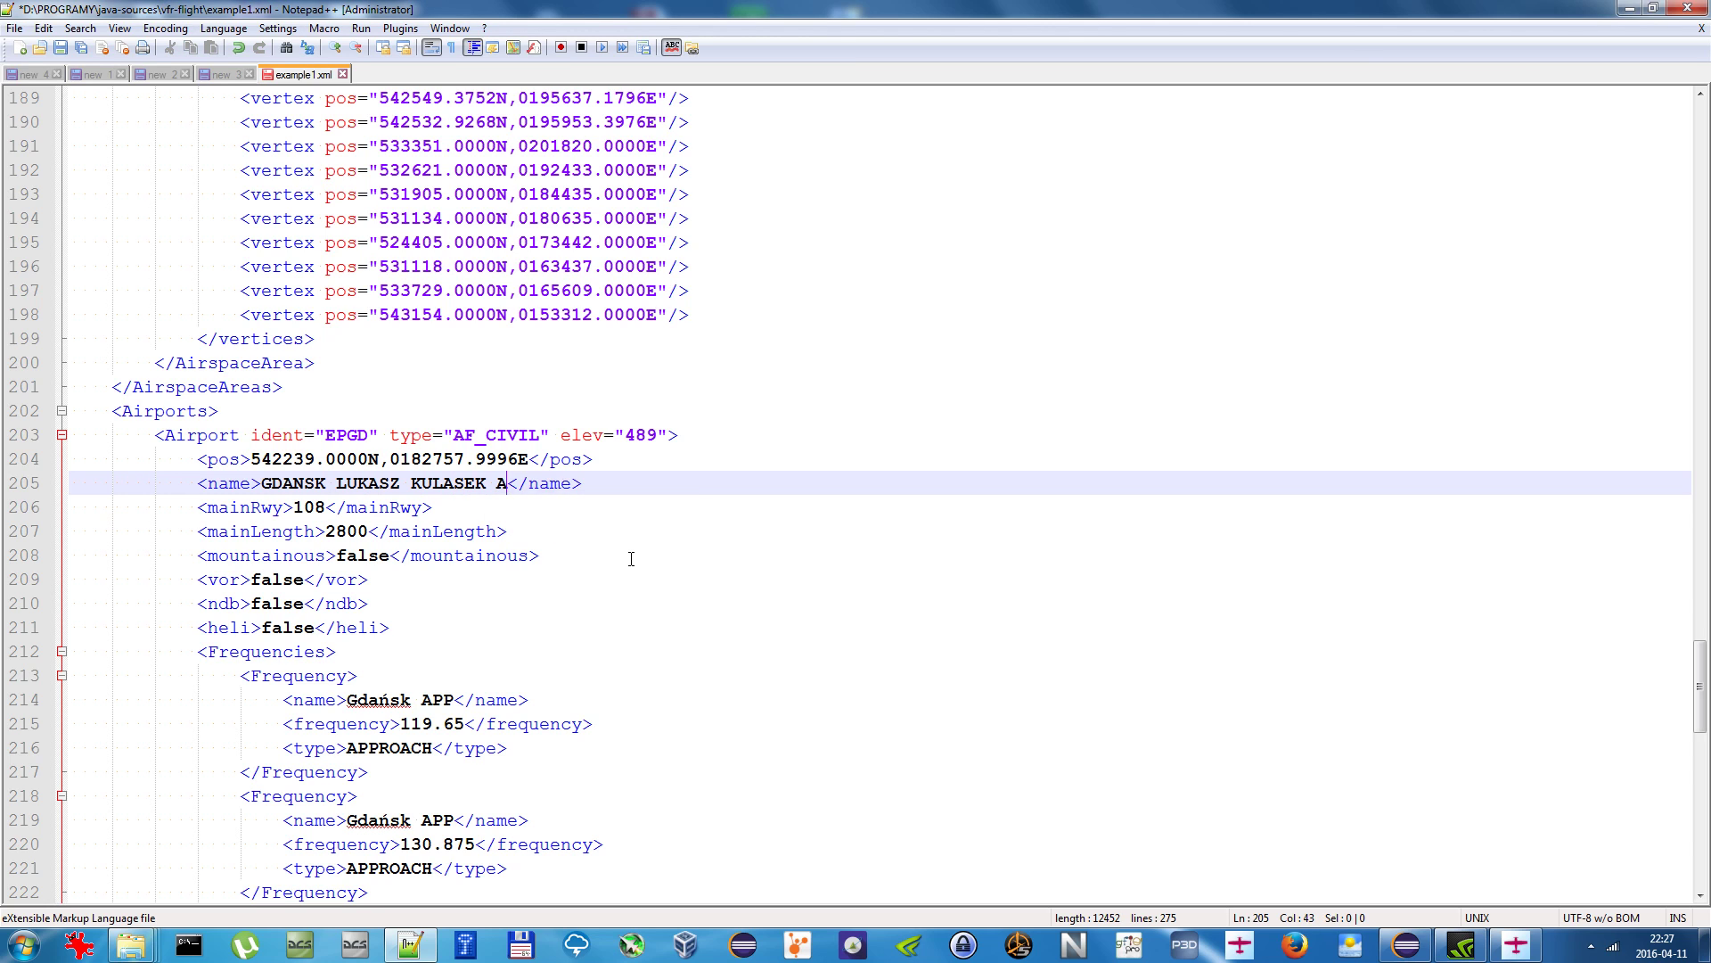
{"action": "type", "text": "RT"}
{"action": "key", "text": "ctrl+s"}
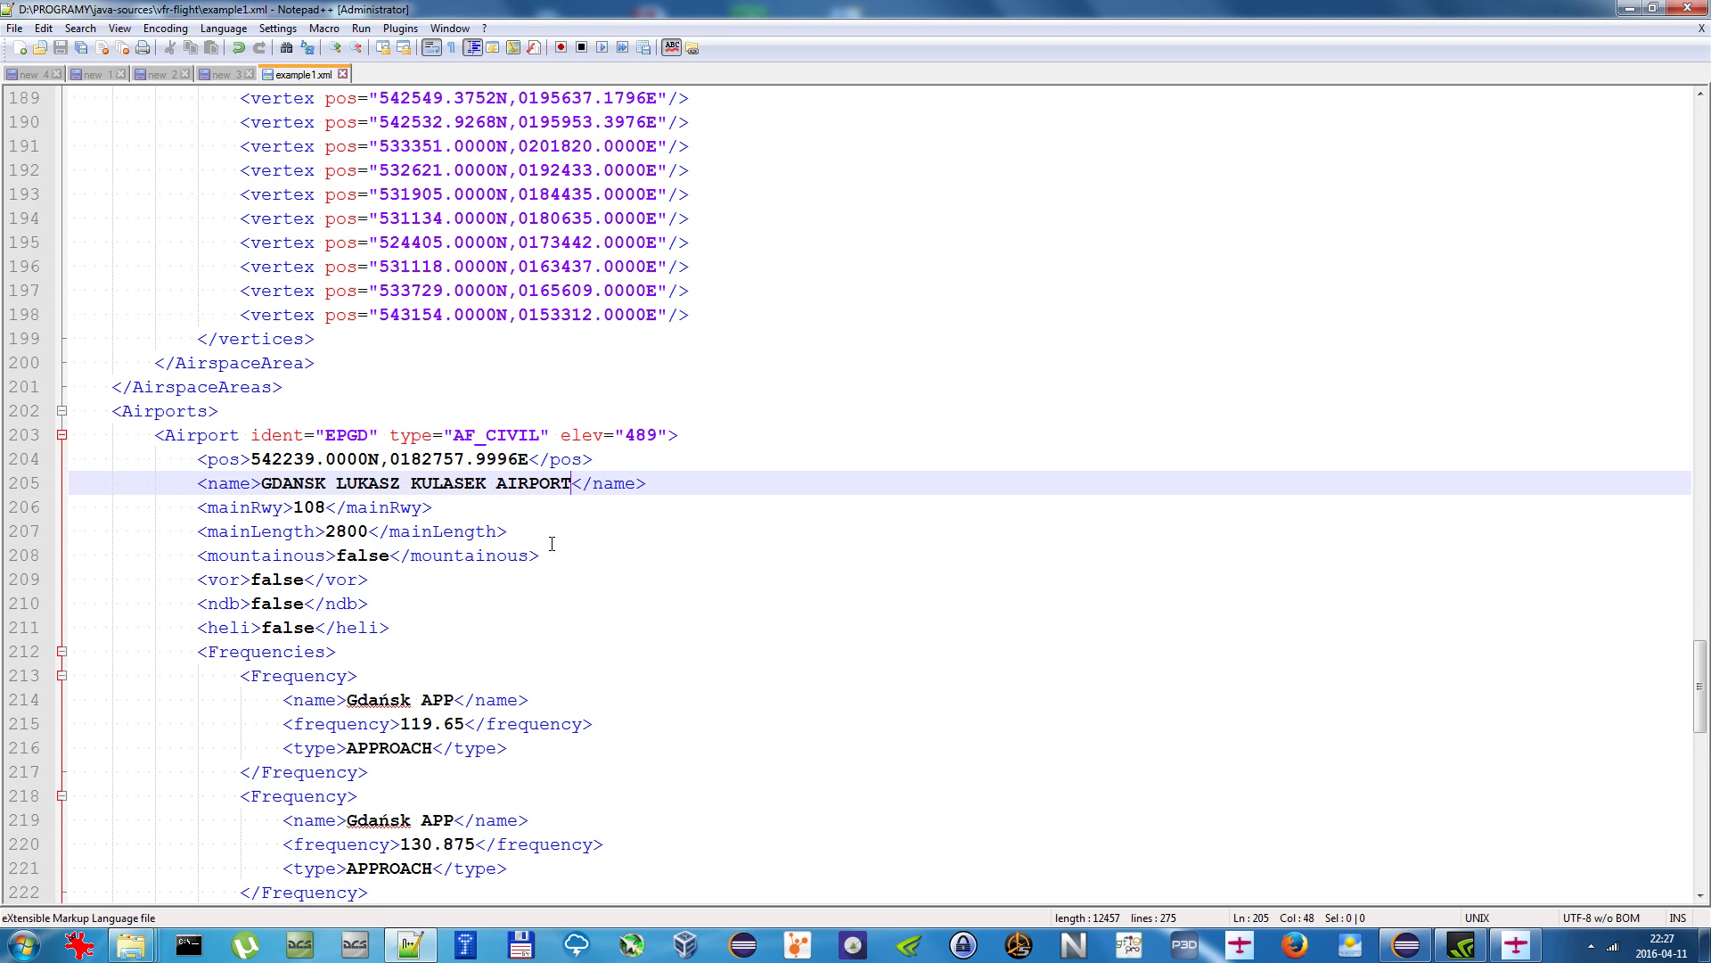
{"action": "scroll", "coordinate": [516, 493], "scroll_direction": "down", "scroll_amount": 11}
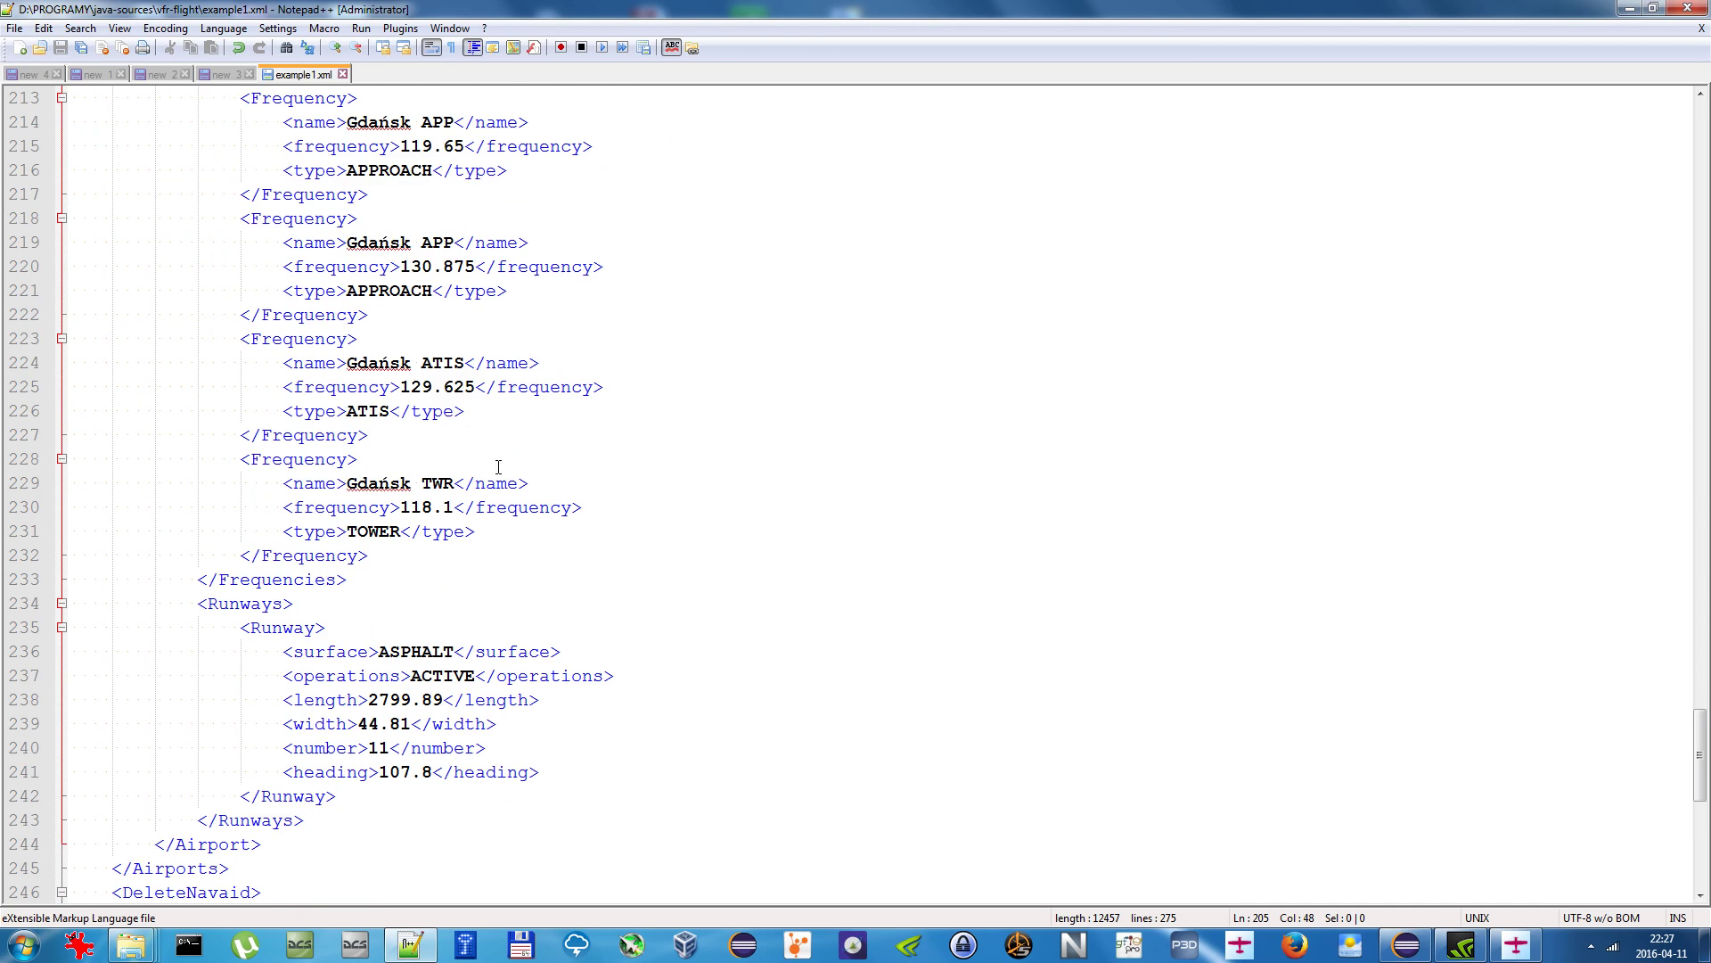
{"action": "scroll", "coordinate": [539, 411], "scroll_direction": "up", "scroll_amount": 5}
{"action": "scroll", "coordinate": [362, 707], "scroll_direction": "down", "scroll_amount": 3}
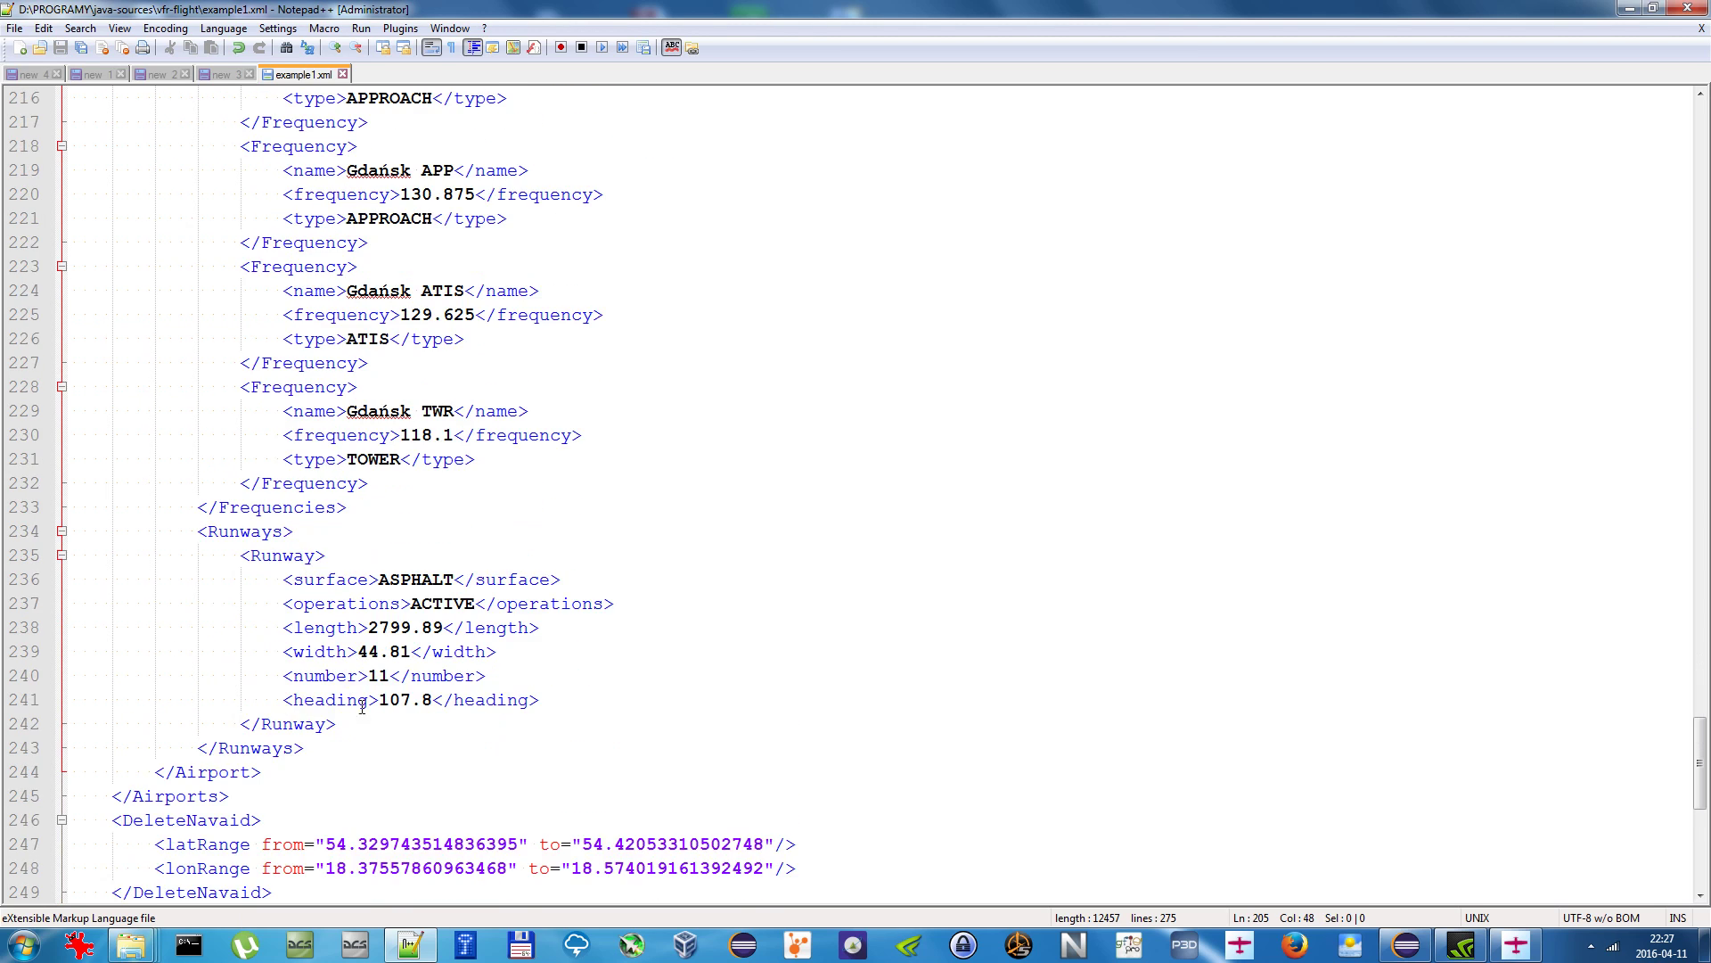
{"action": "left_click_drag", "start_coordinate": [545, 701], "coordinate": [374, 387]}
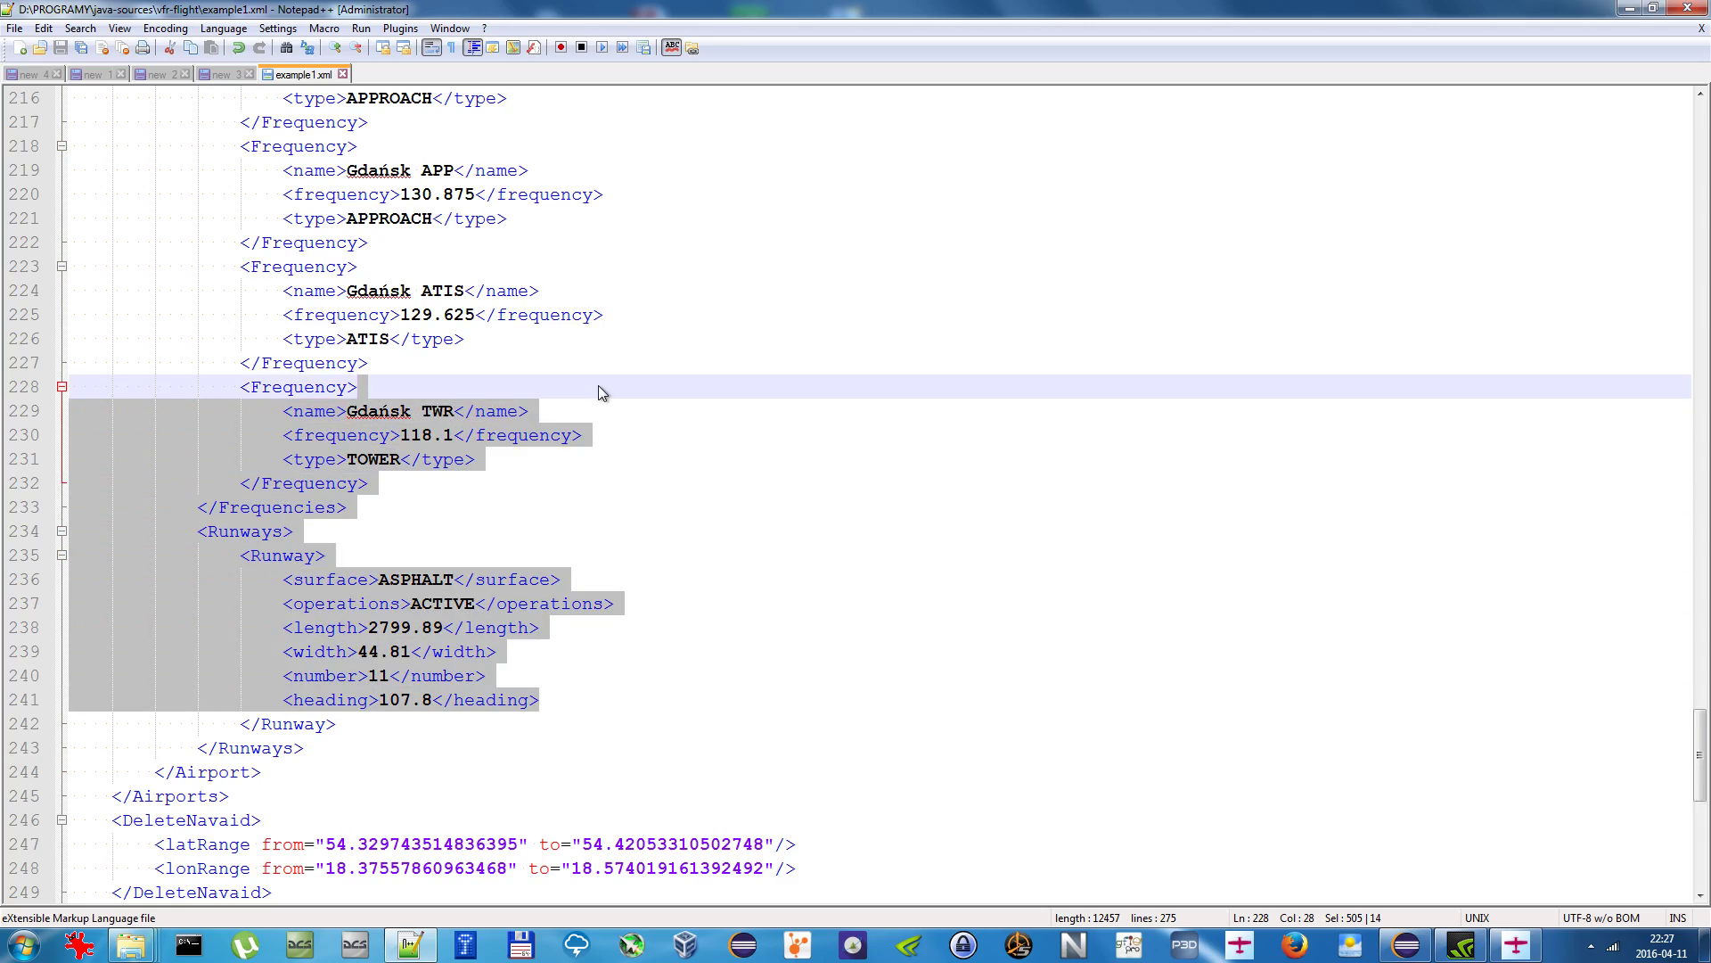
{"action": "scroll", "coordinate": [600, 392], "scroll_direction": "up", "scroll_amount": 20}
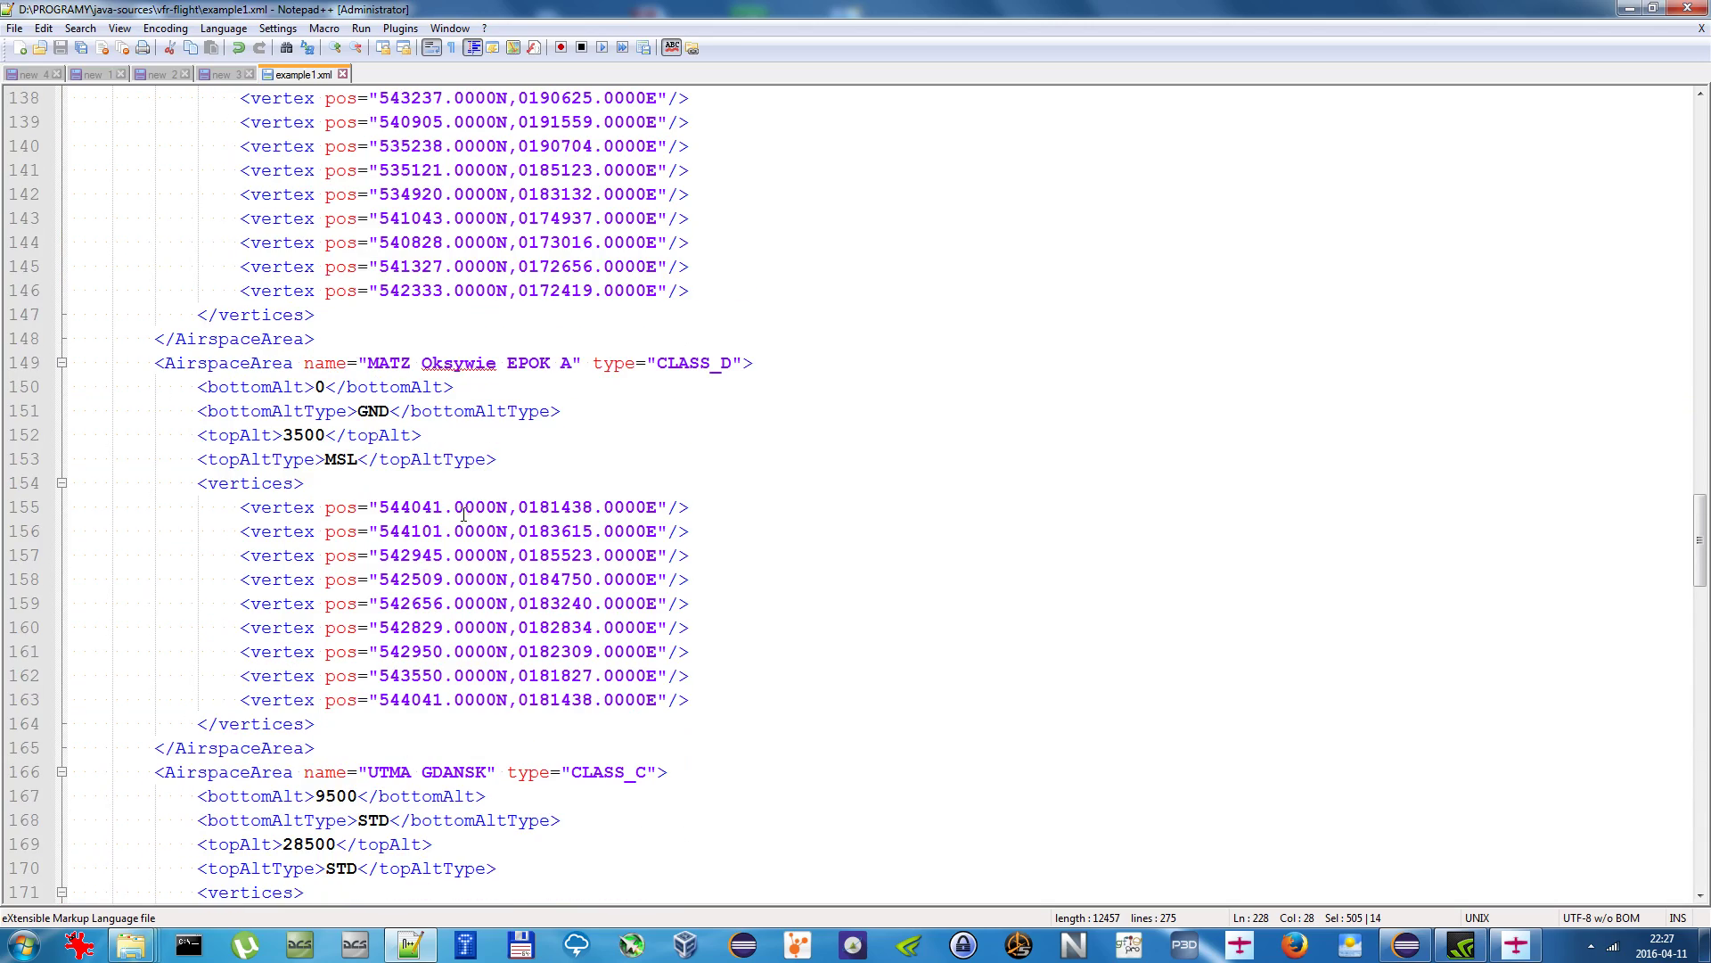
Step: Rename the VfrPoint EPGDN to LUKE in example1.xml and save the file
{"action": "scroll", "coordinate": [466, 511], "scroll_direction": "up", "scroll_amount": 13}
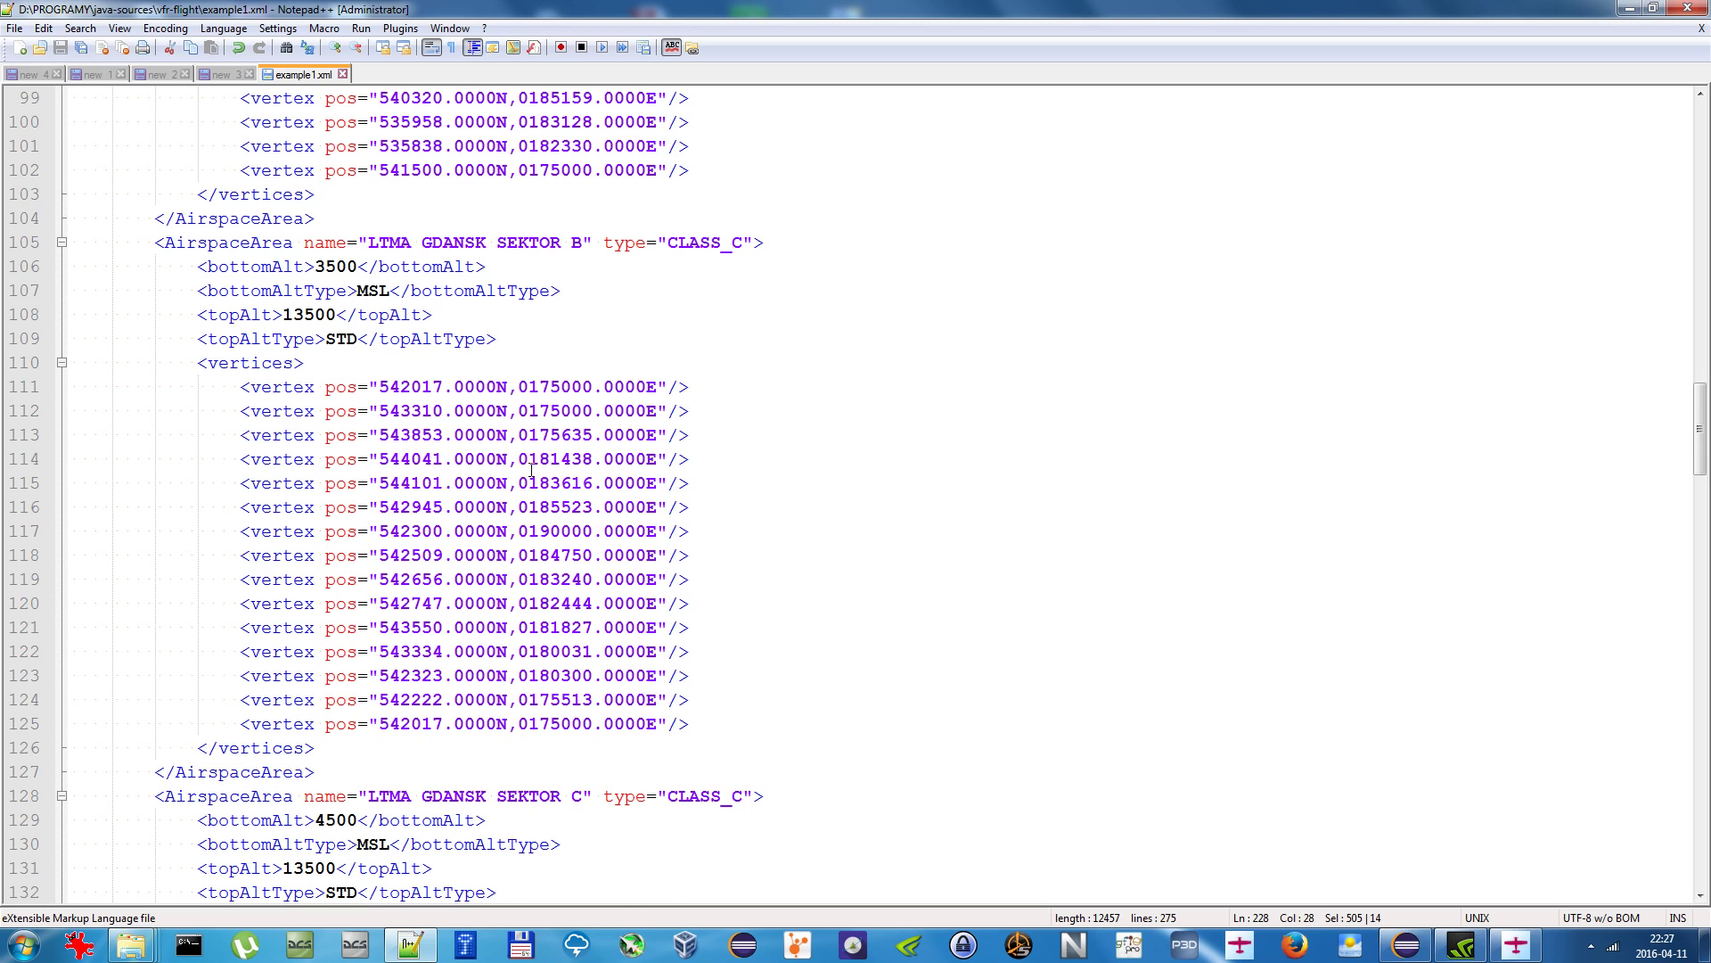
{"action": "scroll", "coordinate": [411, 366], "scroll_direction": "up", "scroll_amount": 20}
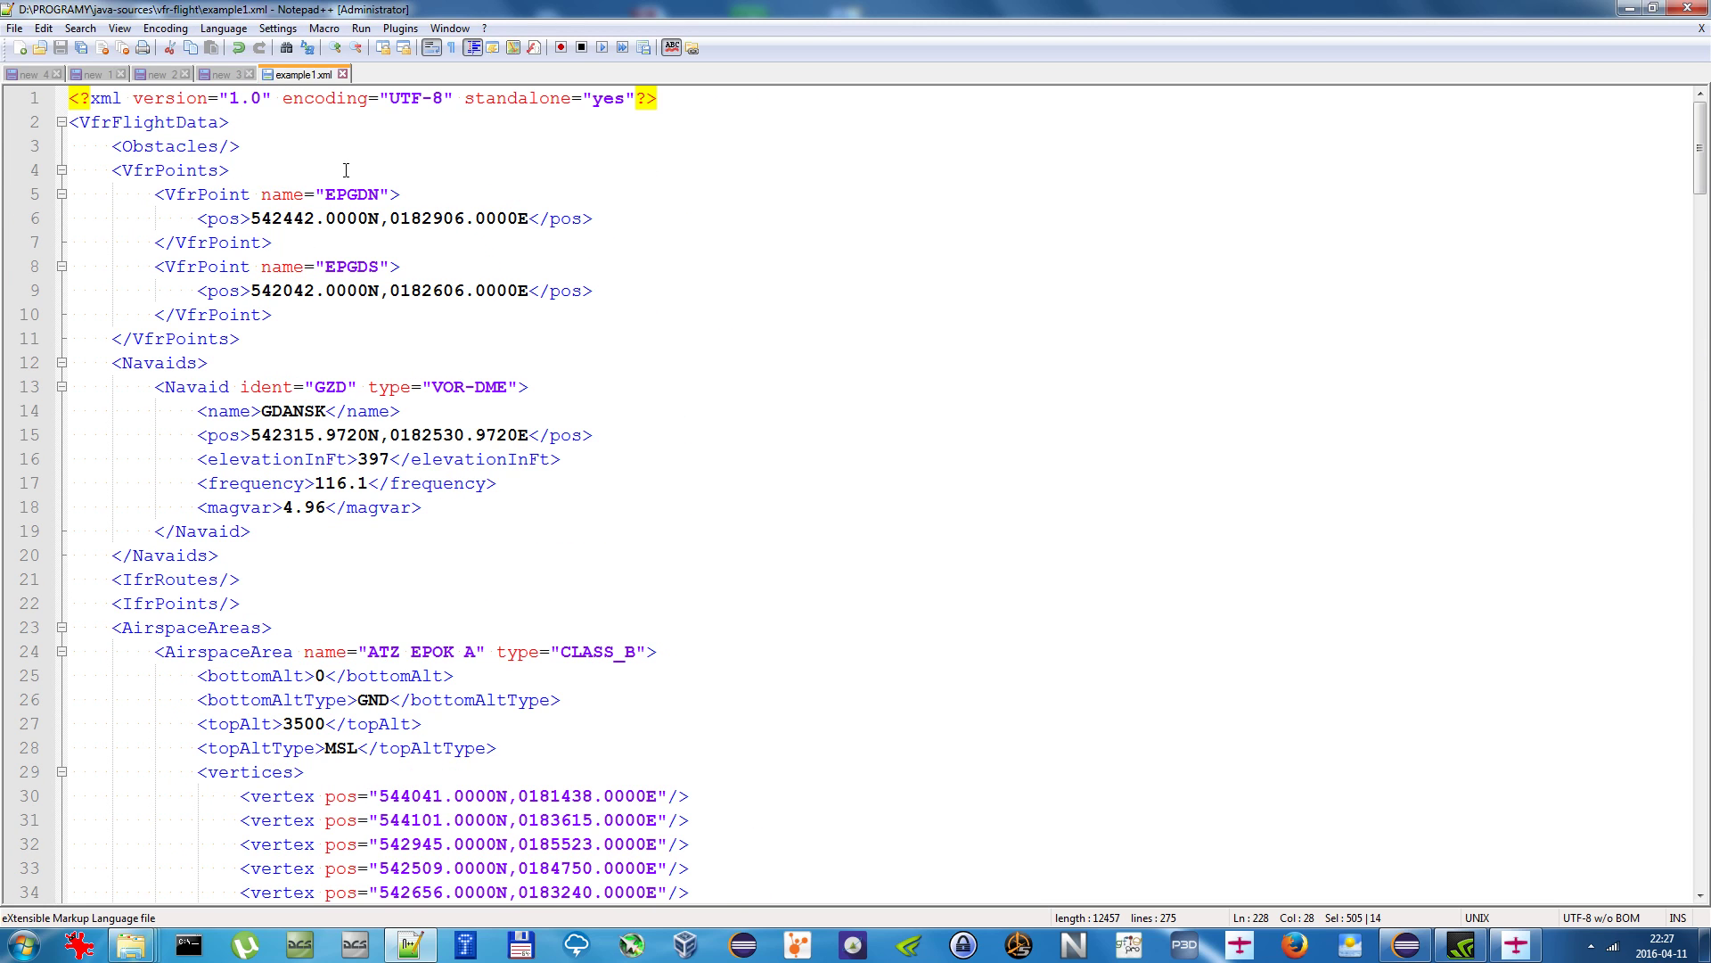
{"action": "double_click", "coordinate": [356, 202]}
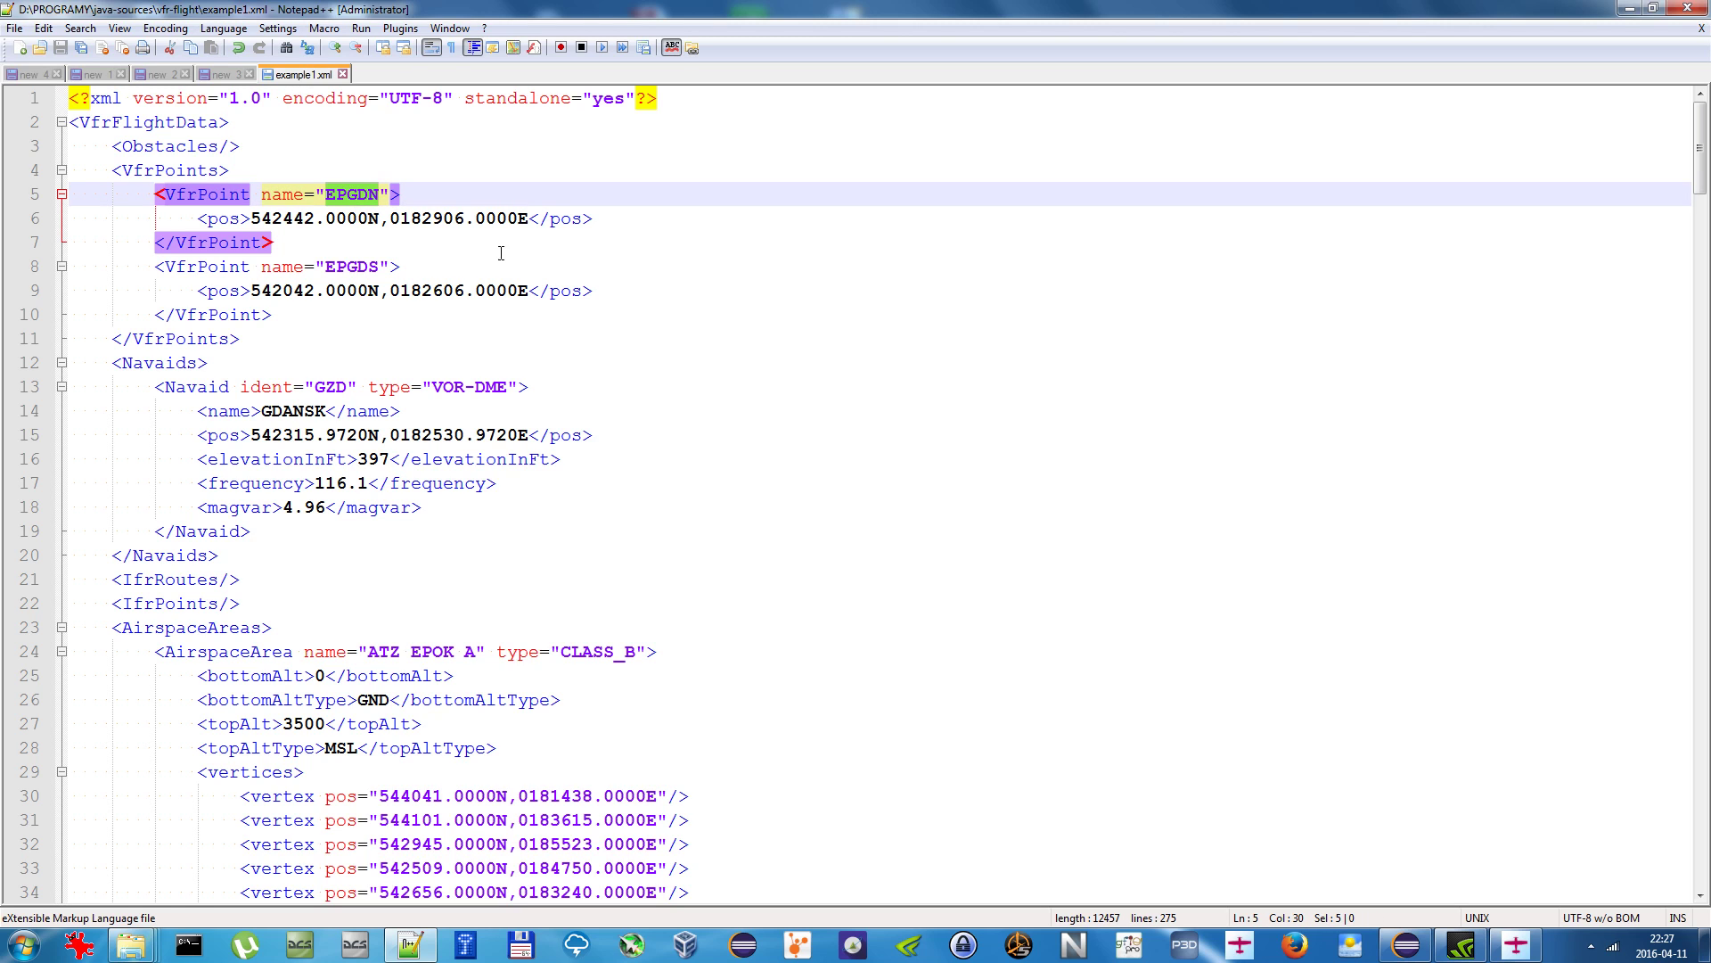
{"action": "type", "text": "LUKE"}
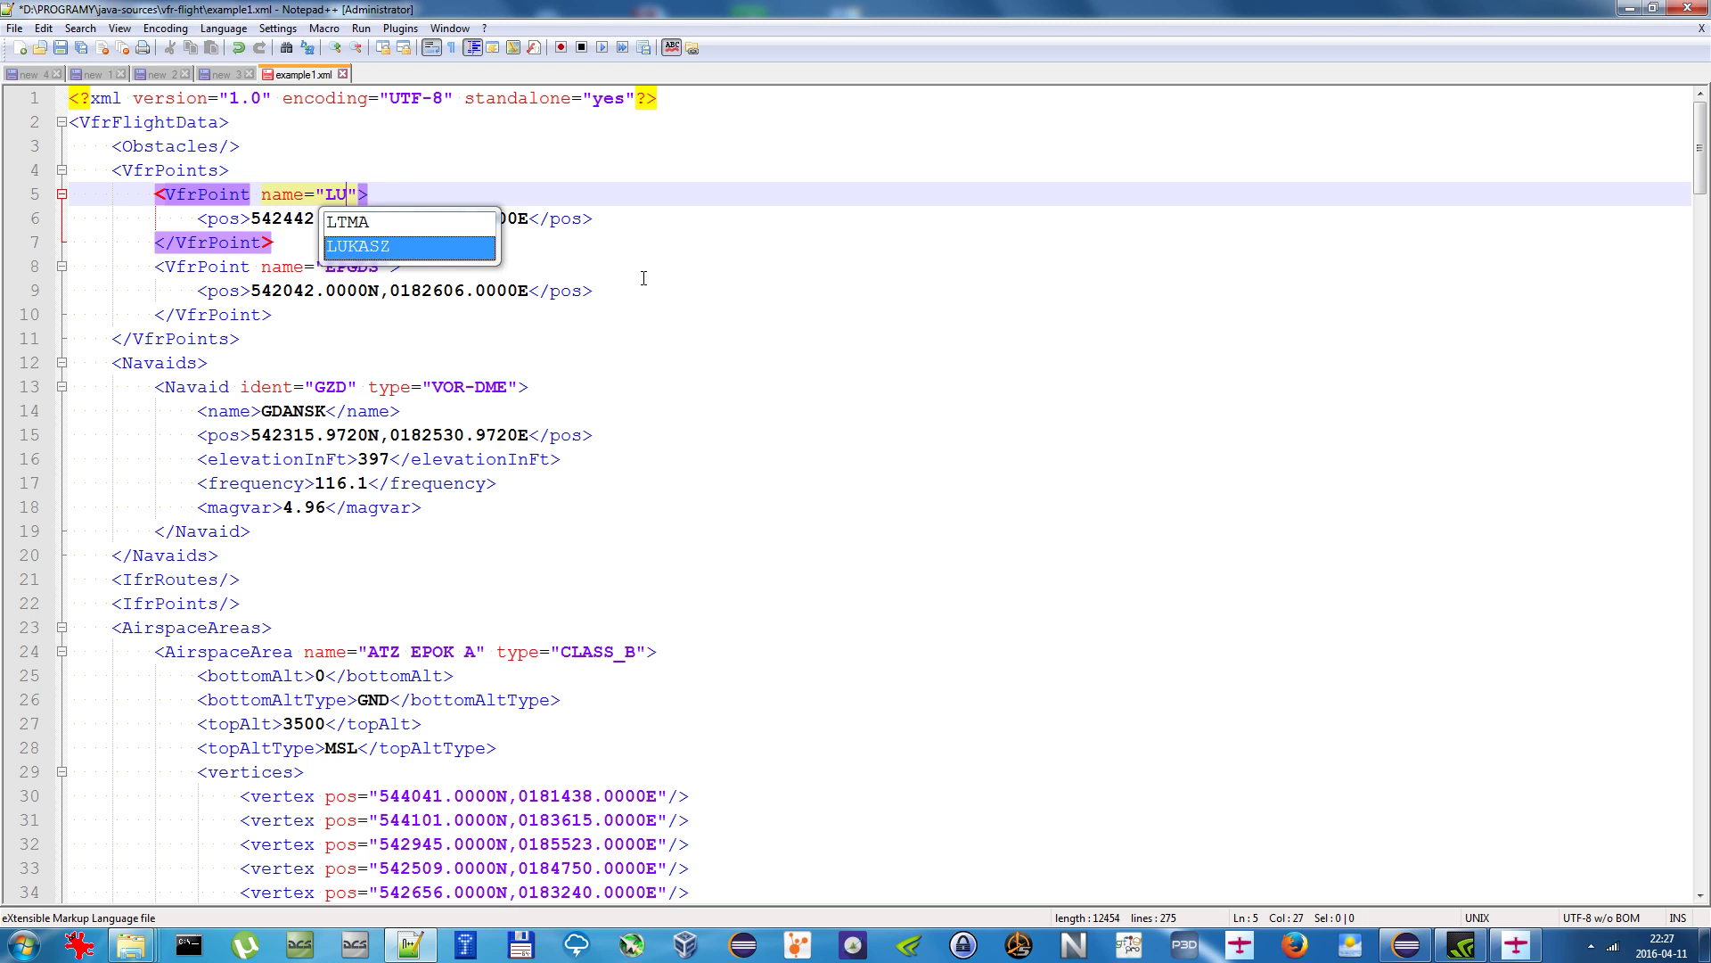
{"action": "left_click", "coordinate": [641, 278]}
{"action": "key", "text": "ctrl+s"}
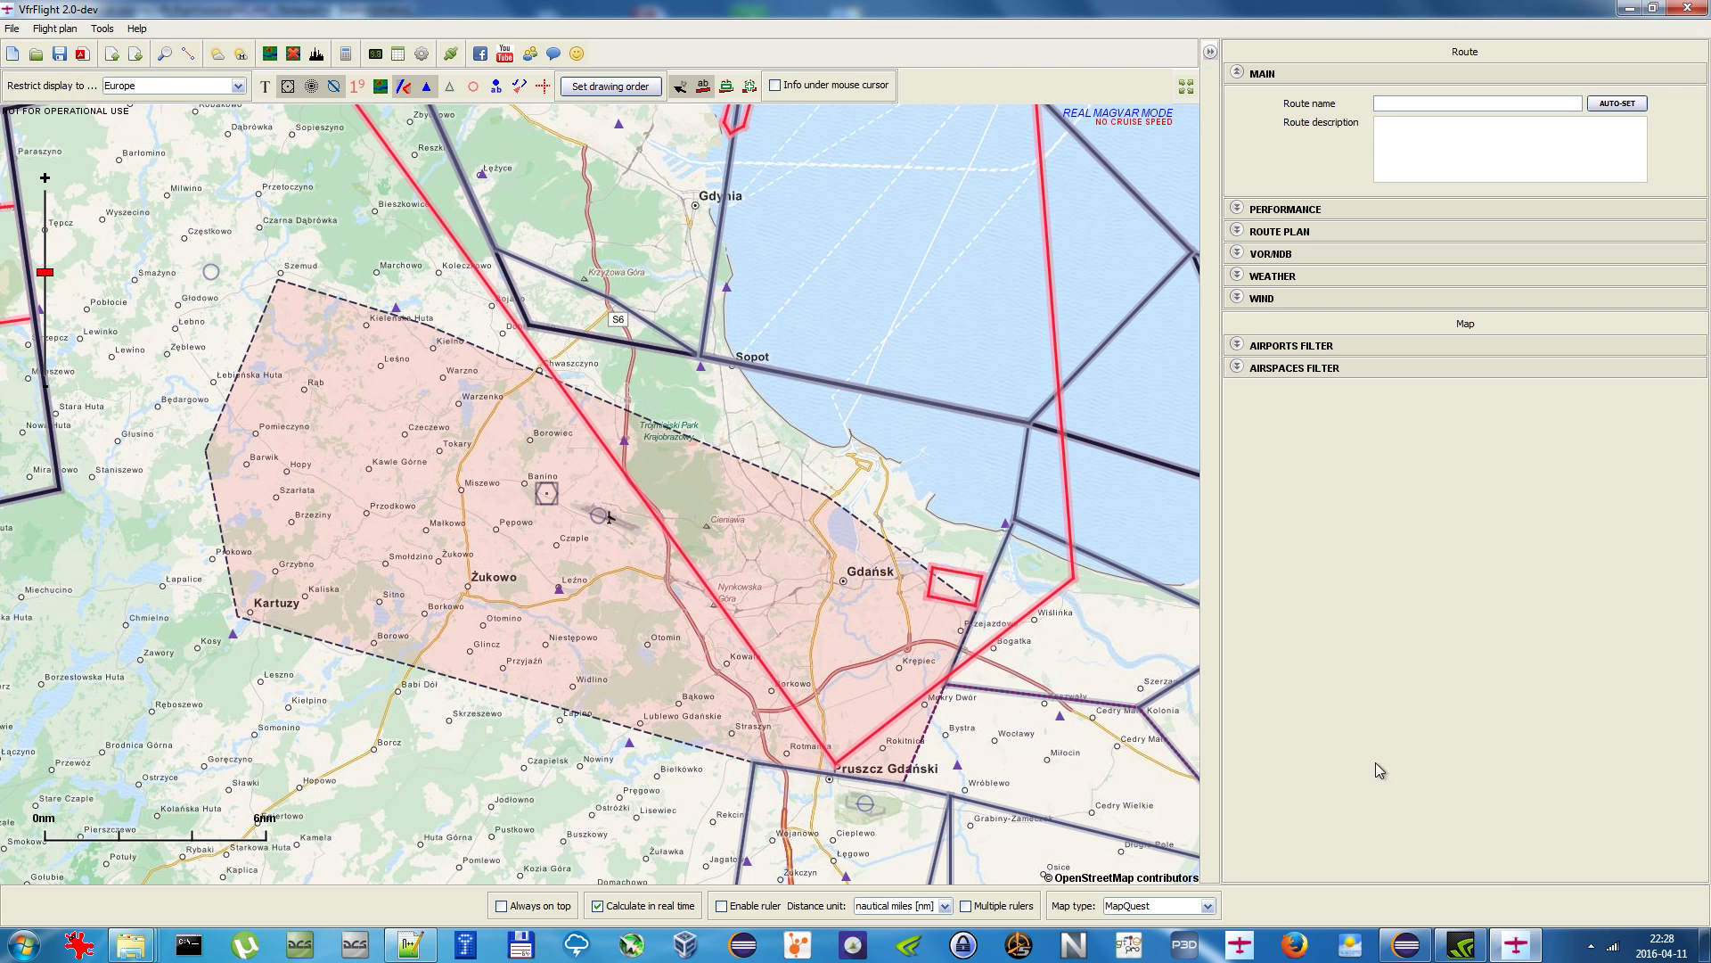
{"action": "left_click", "coordinate": [1519, 943]}
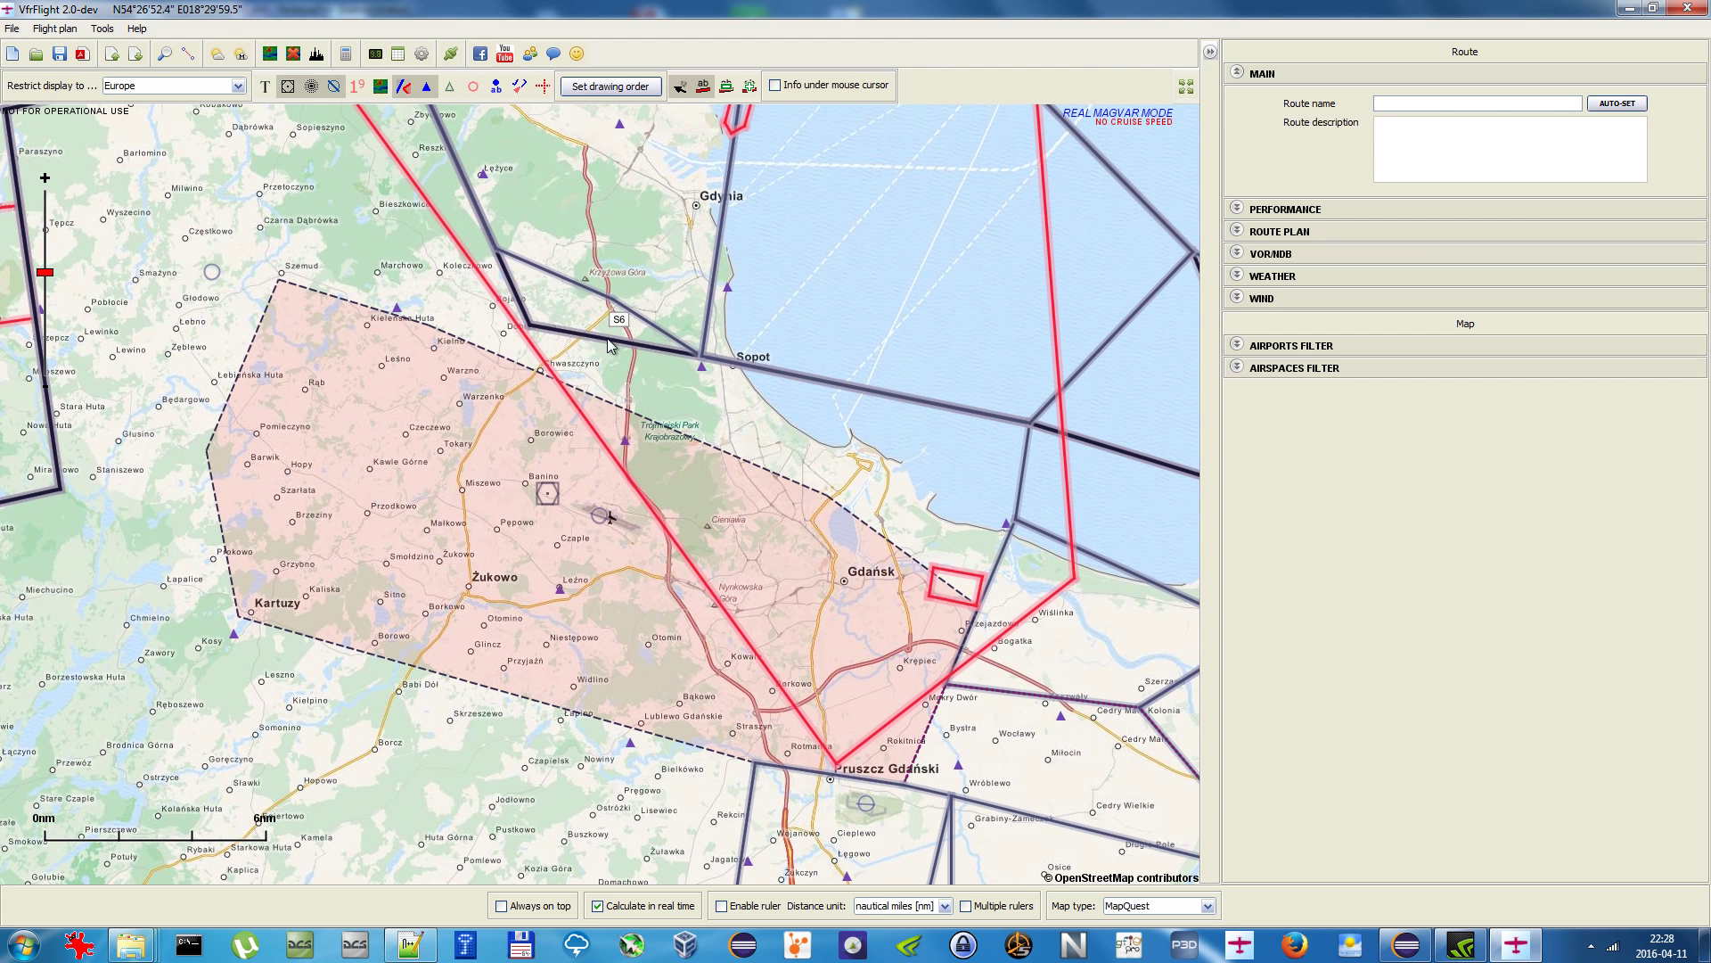
Step: Import example1.xml as VfrFlight XML data, choosing 'Append or replace data'
{"action": "left_click", "coordinate": [104, 29]}
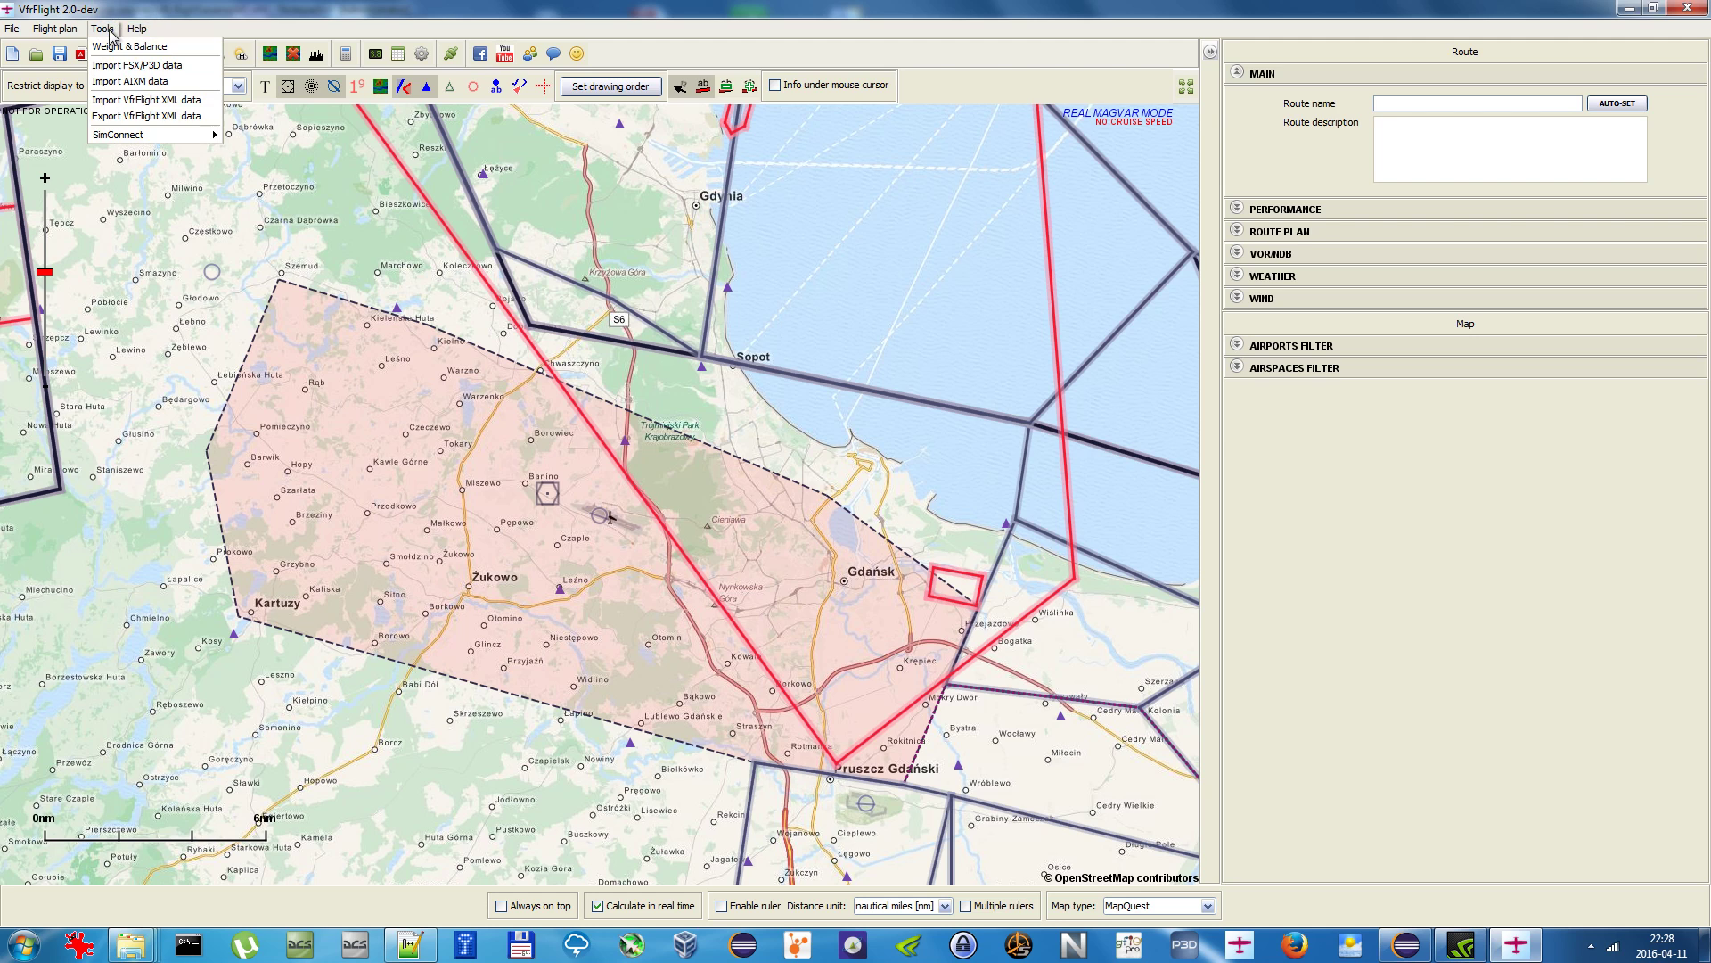
{"action": "left_click", "coordinate": [168, 101]}
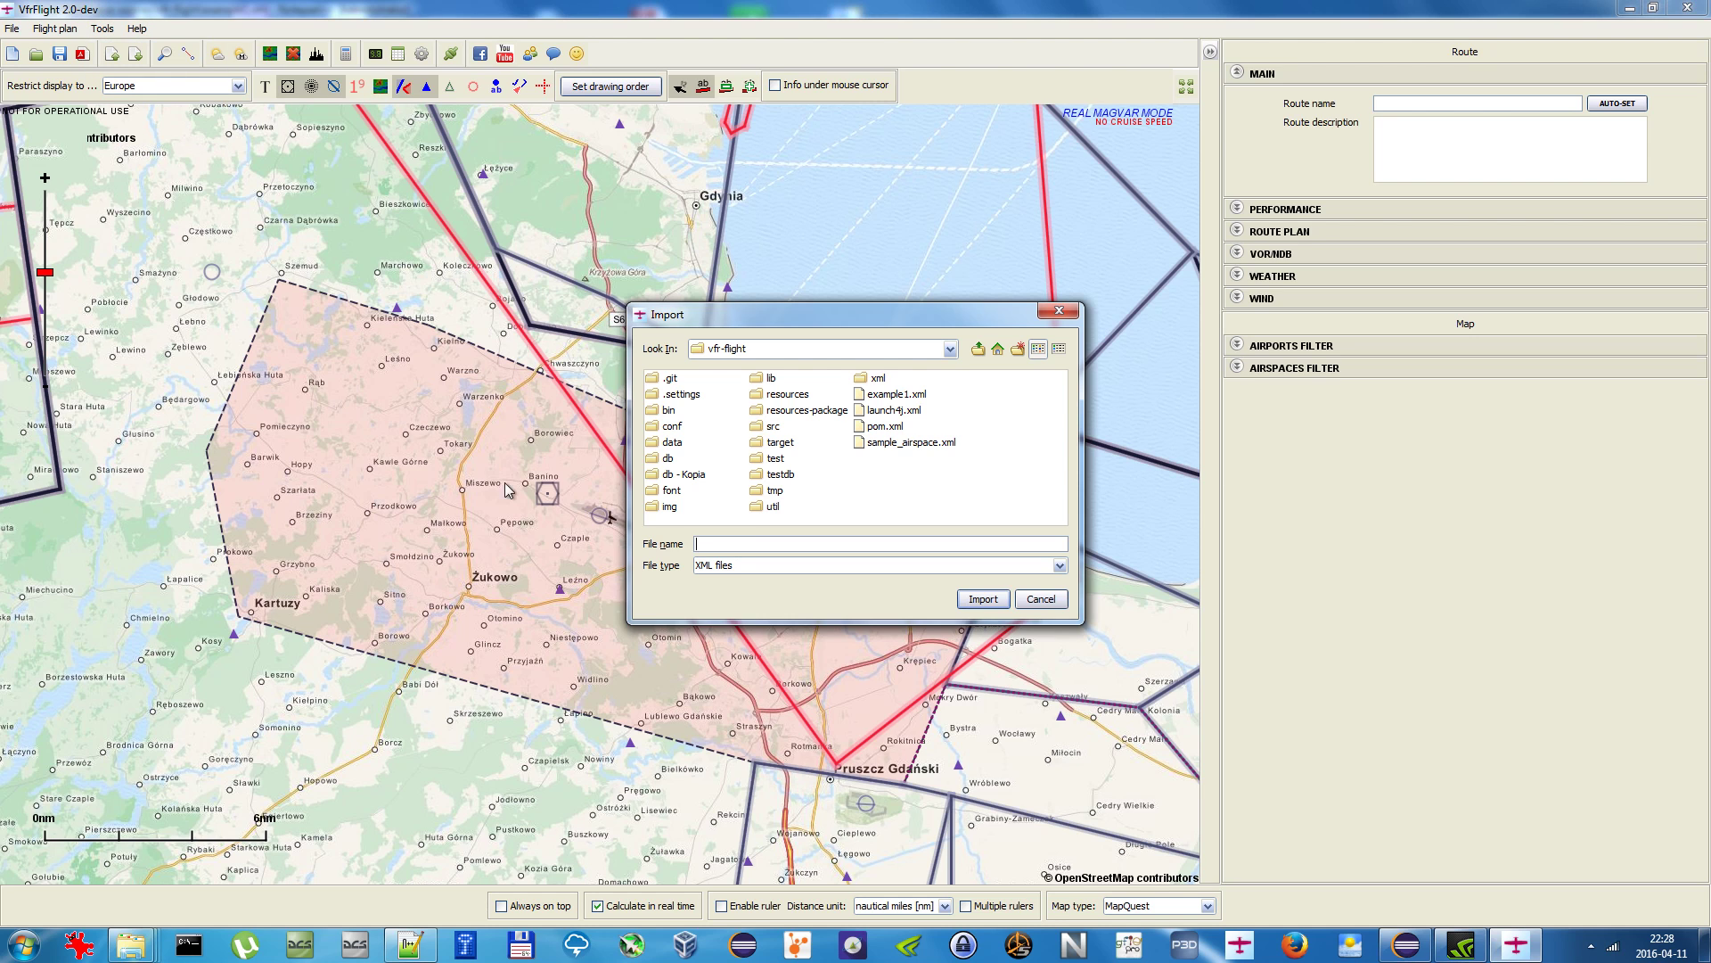
{"action": "left_click", "coordinate": [910, 397]}
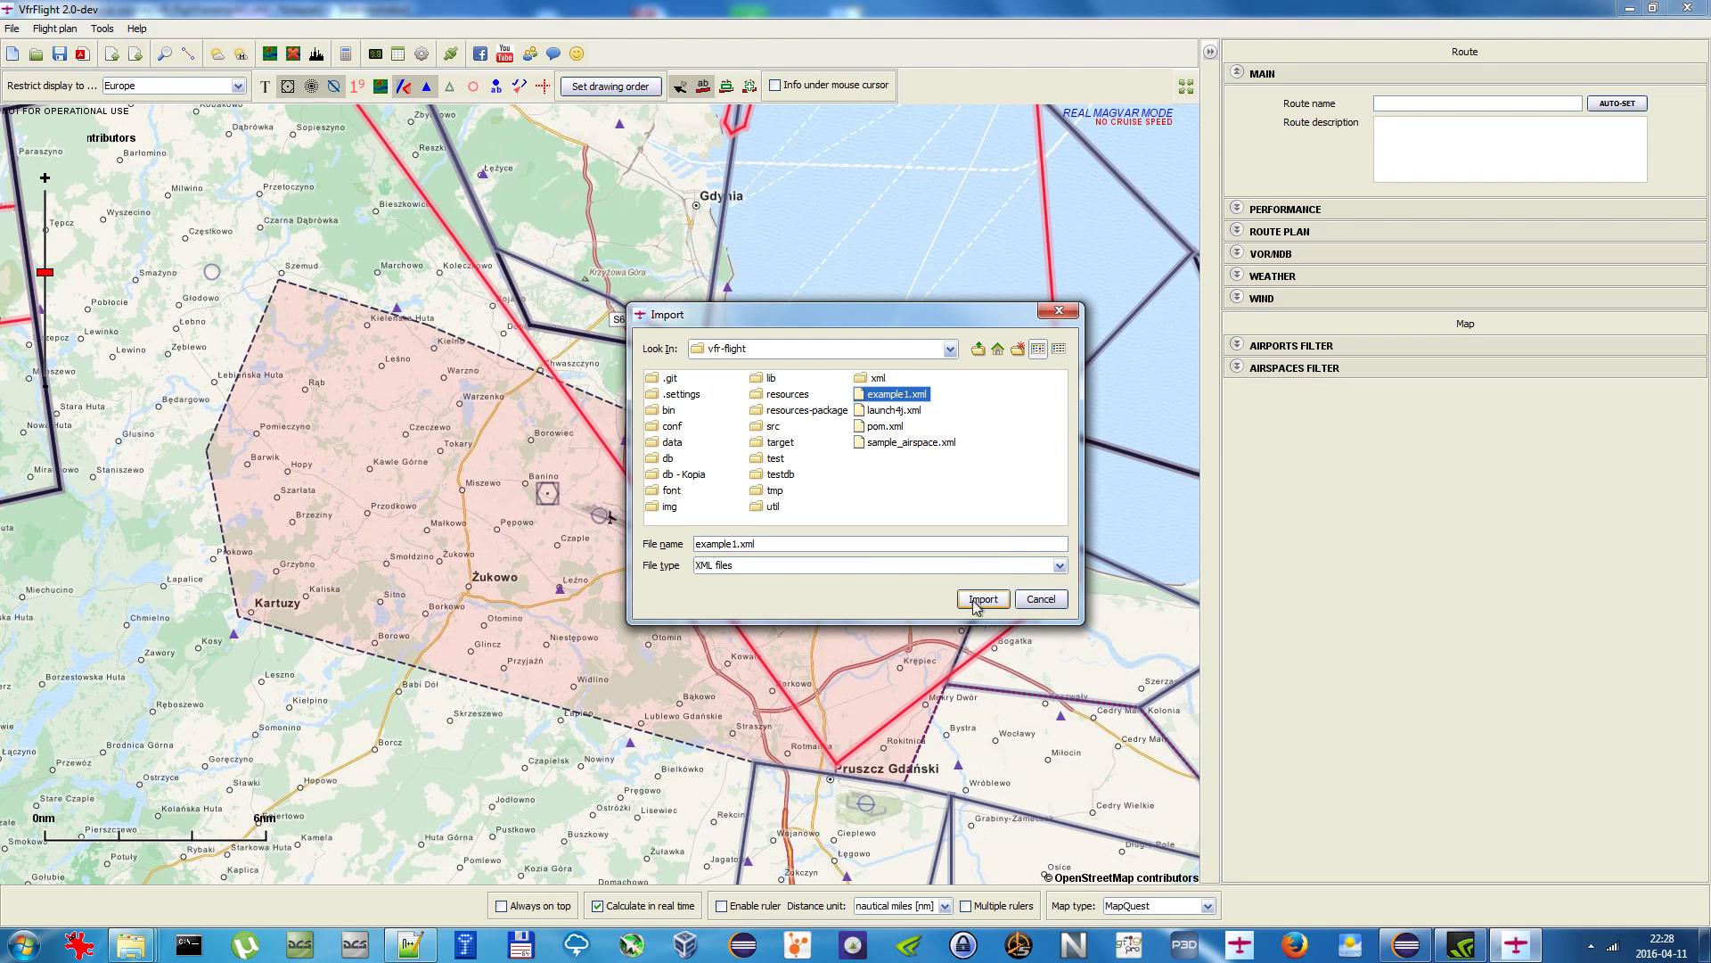
{"action": "left_click", "coordinate": [984, 599]}
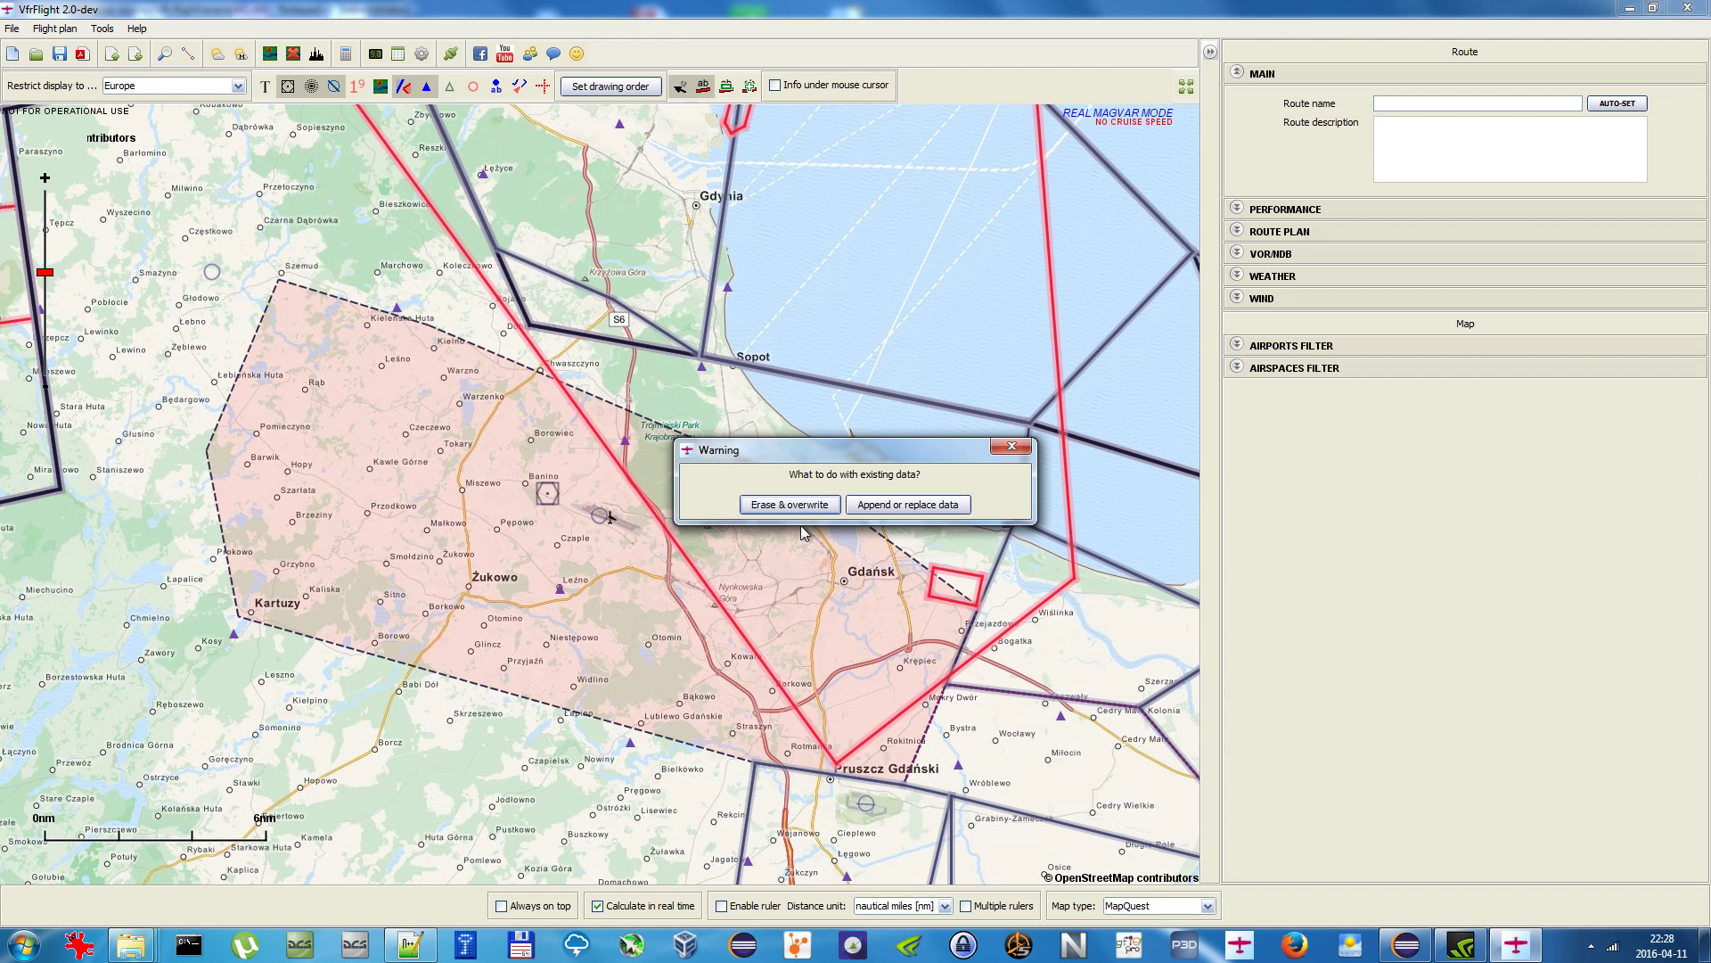
{"action": "left_click", "coordinate": [921, 506]}
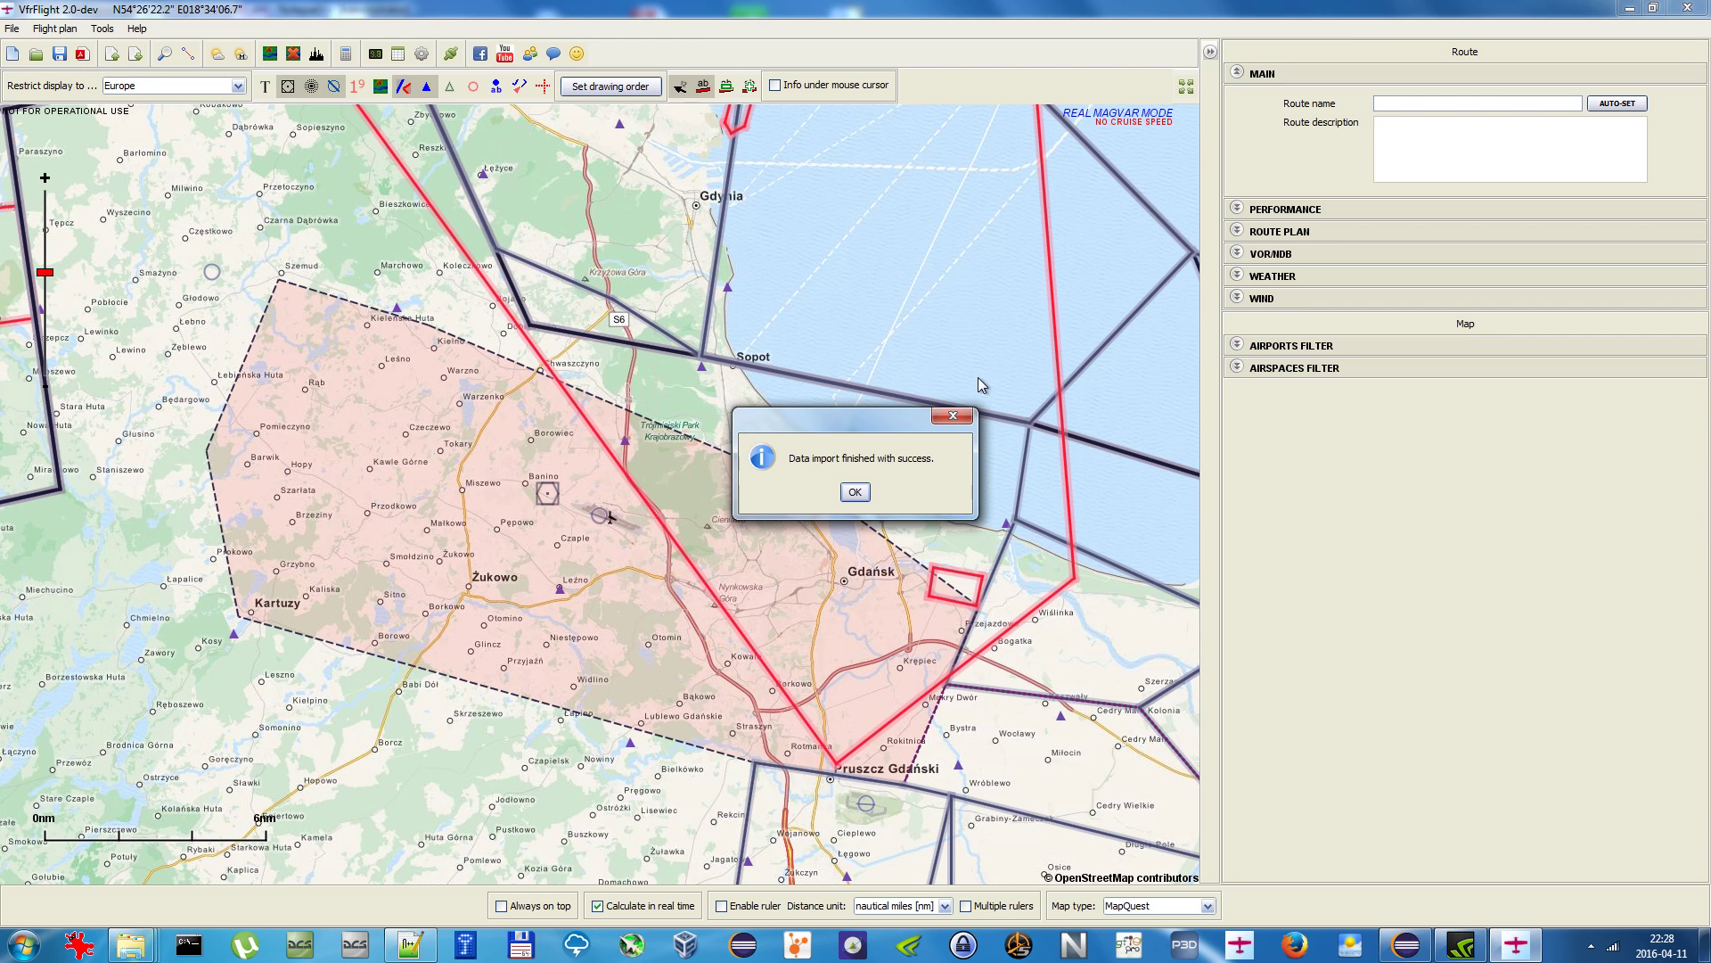
Step: Acknowledge the import message, show navaid and point labels, and briefly toggle hover airspace info
{"action": "left_click", "coordinate": [855, 492]}
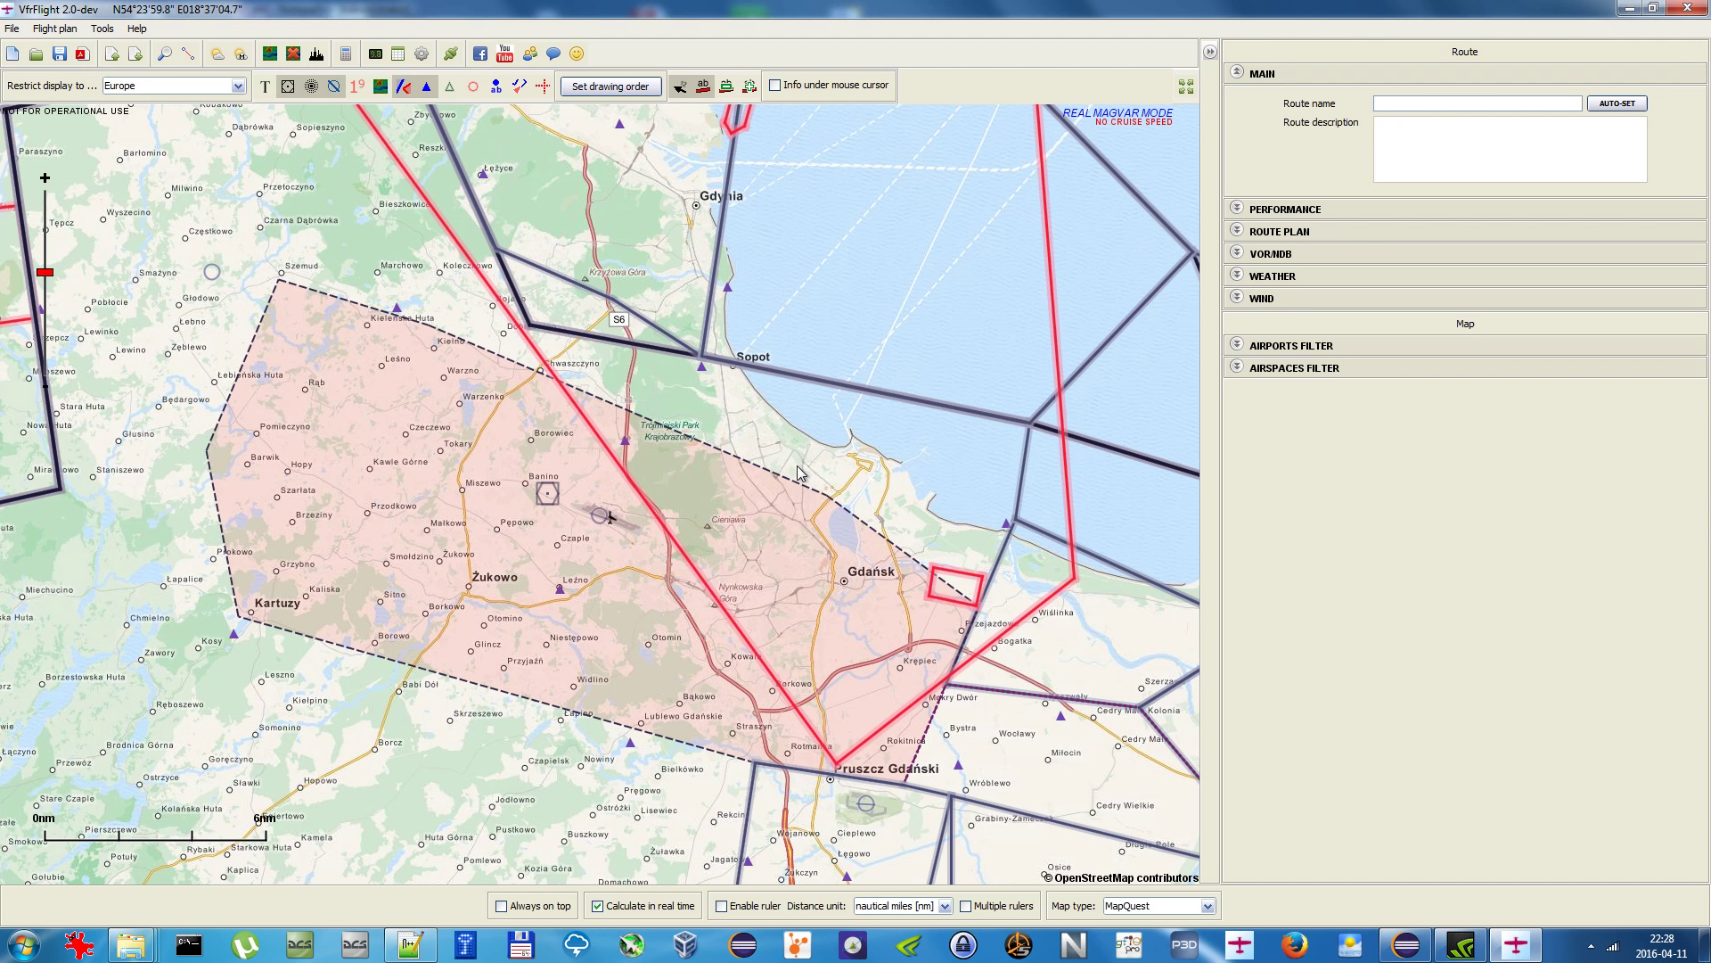
{"action": "left_click_drag", "start_coordinate": [800, 472], "coordinate": [863, 417]}
{"action": "scroll", "coordinate": [708, 417], "scroll_direction": "up", "scroll_amount": 1}
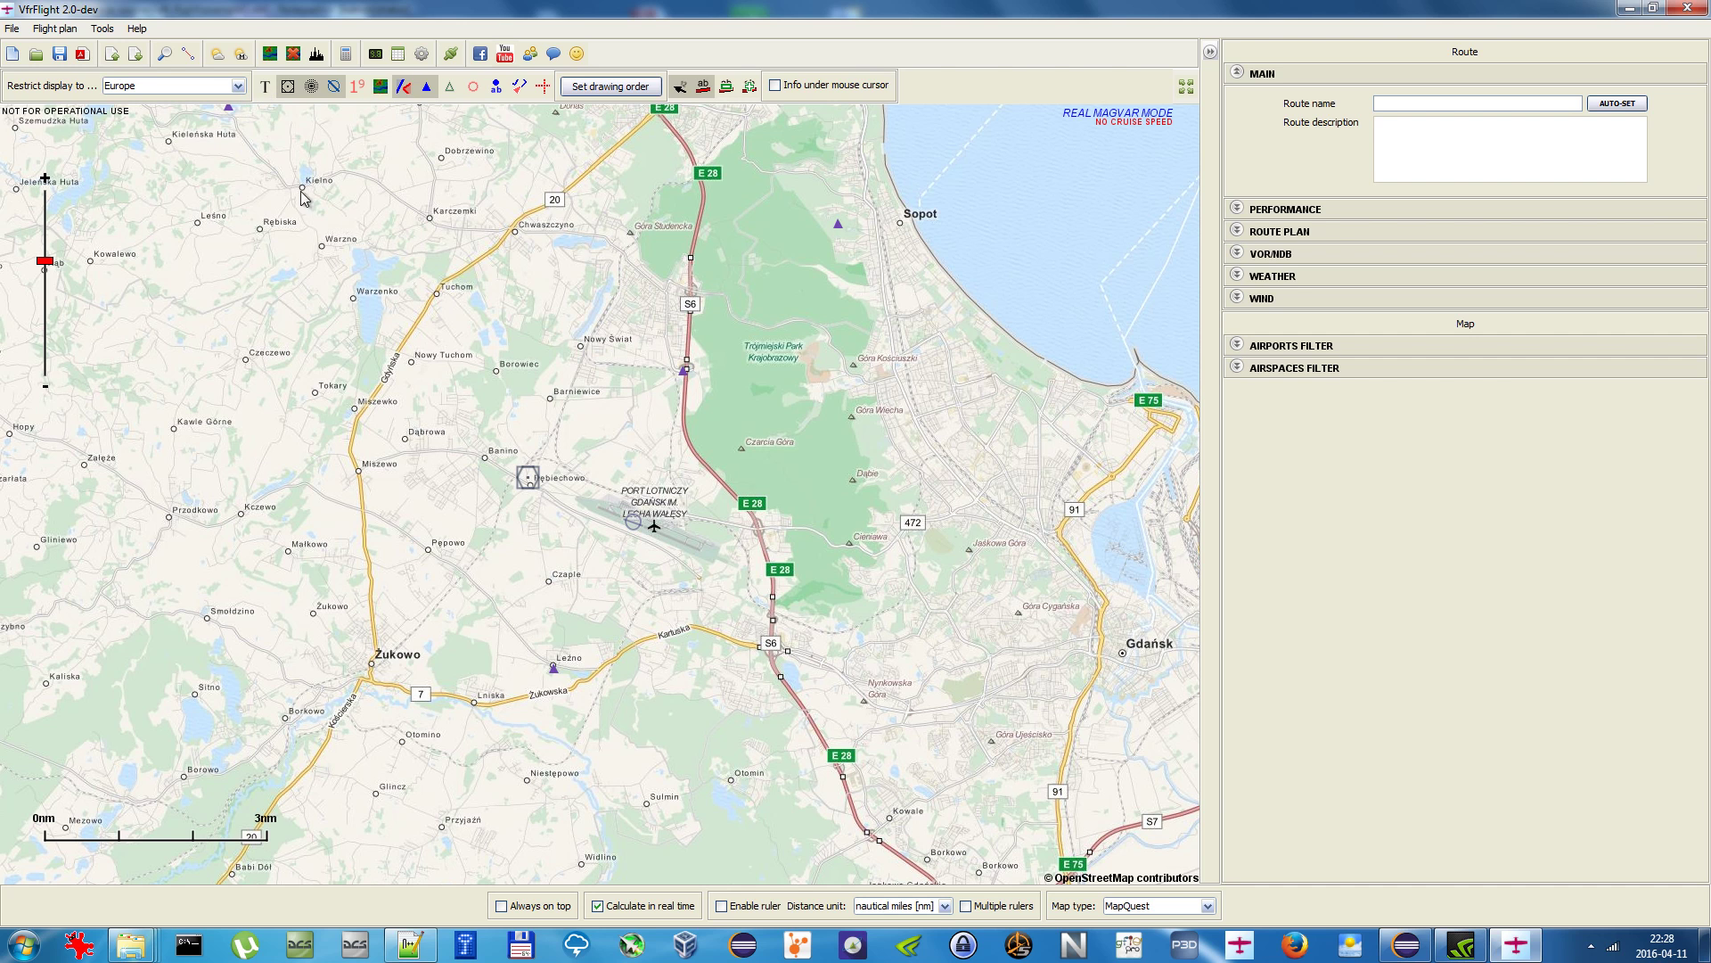
{"action": "left_click", "coordinate": [267, 89]}
{"action": "scroll", "coordinate": [715, 410], "scroll_direction": "up", "scroll_amount": 1}
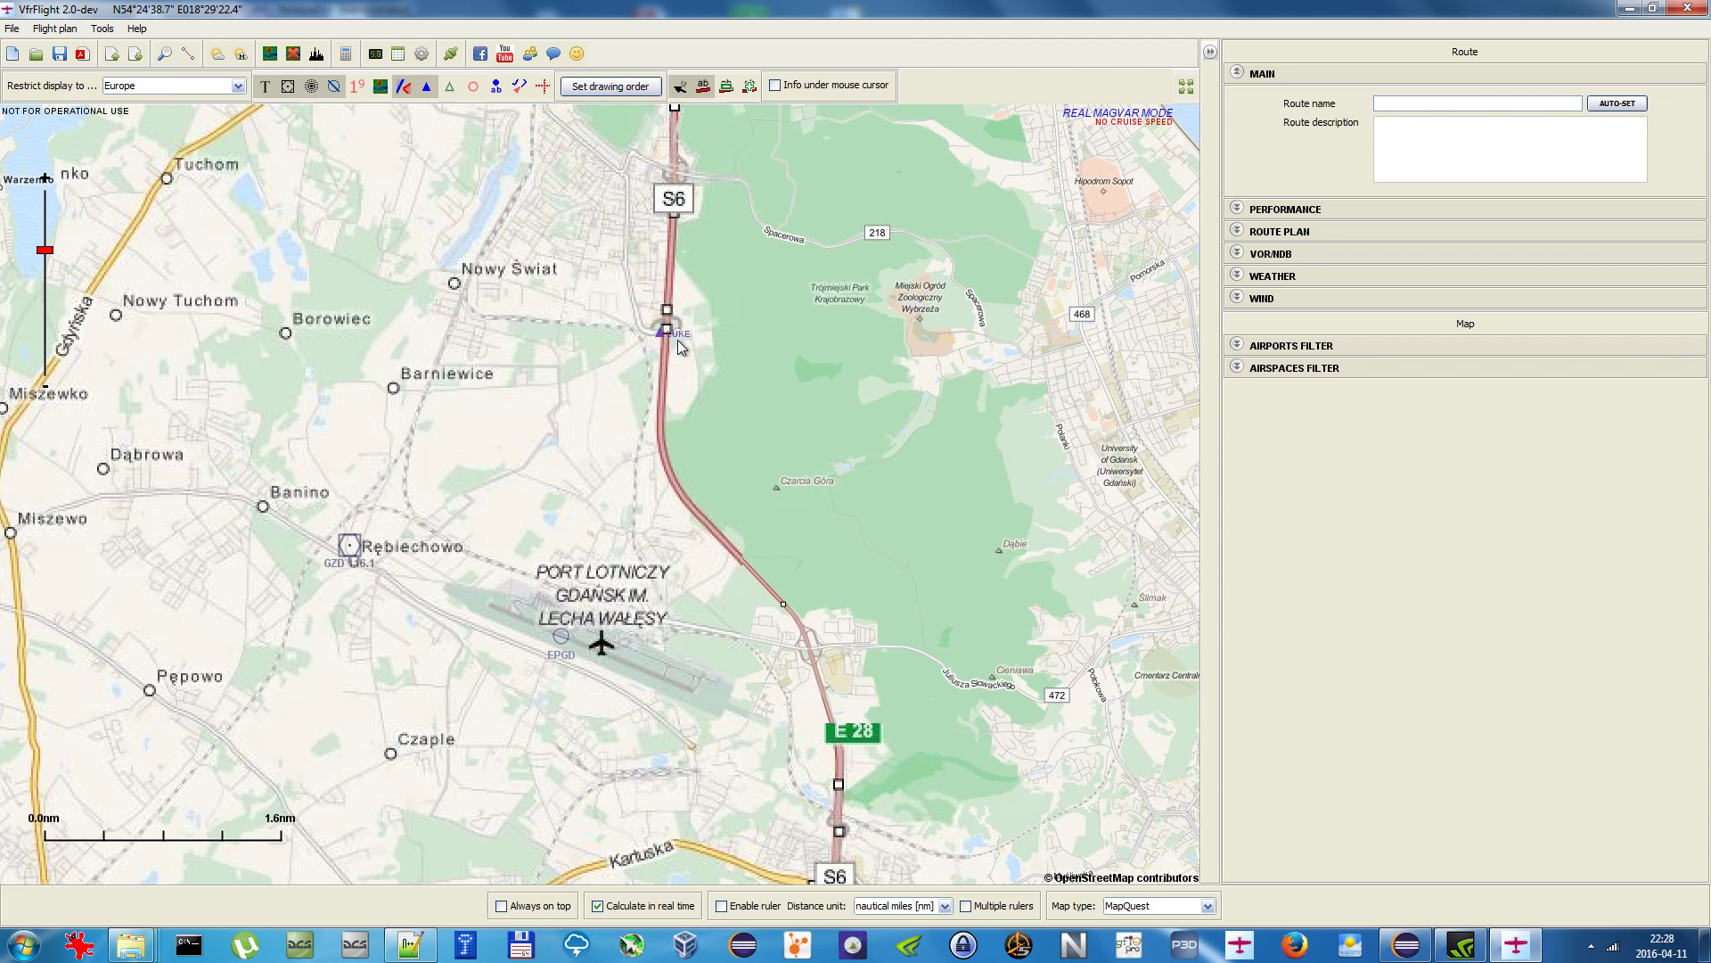
{"action": "scroll", "coordinate": [673, 345], "scroll_direction": "down", "scroll_amount": 1}
{"action": "left_click", "coordinate": [774, 85]}
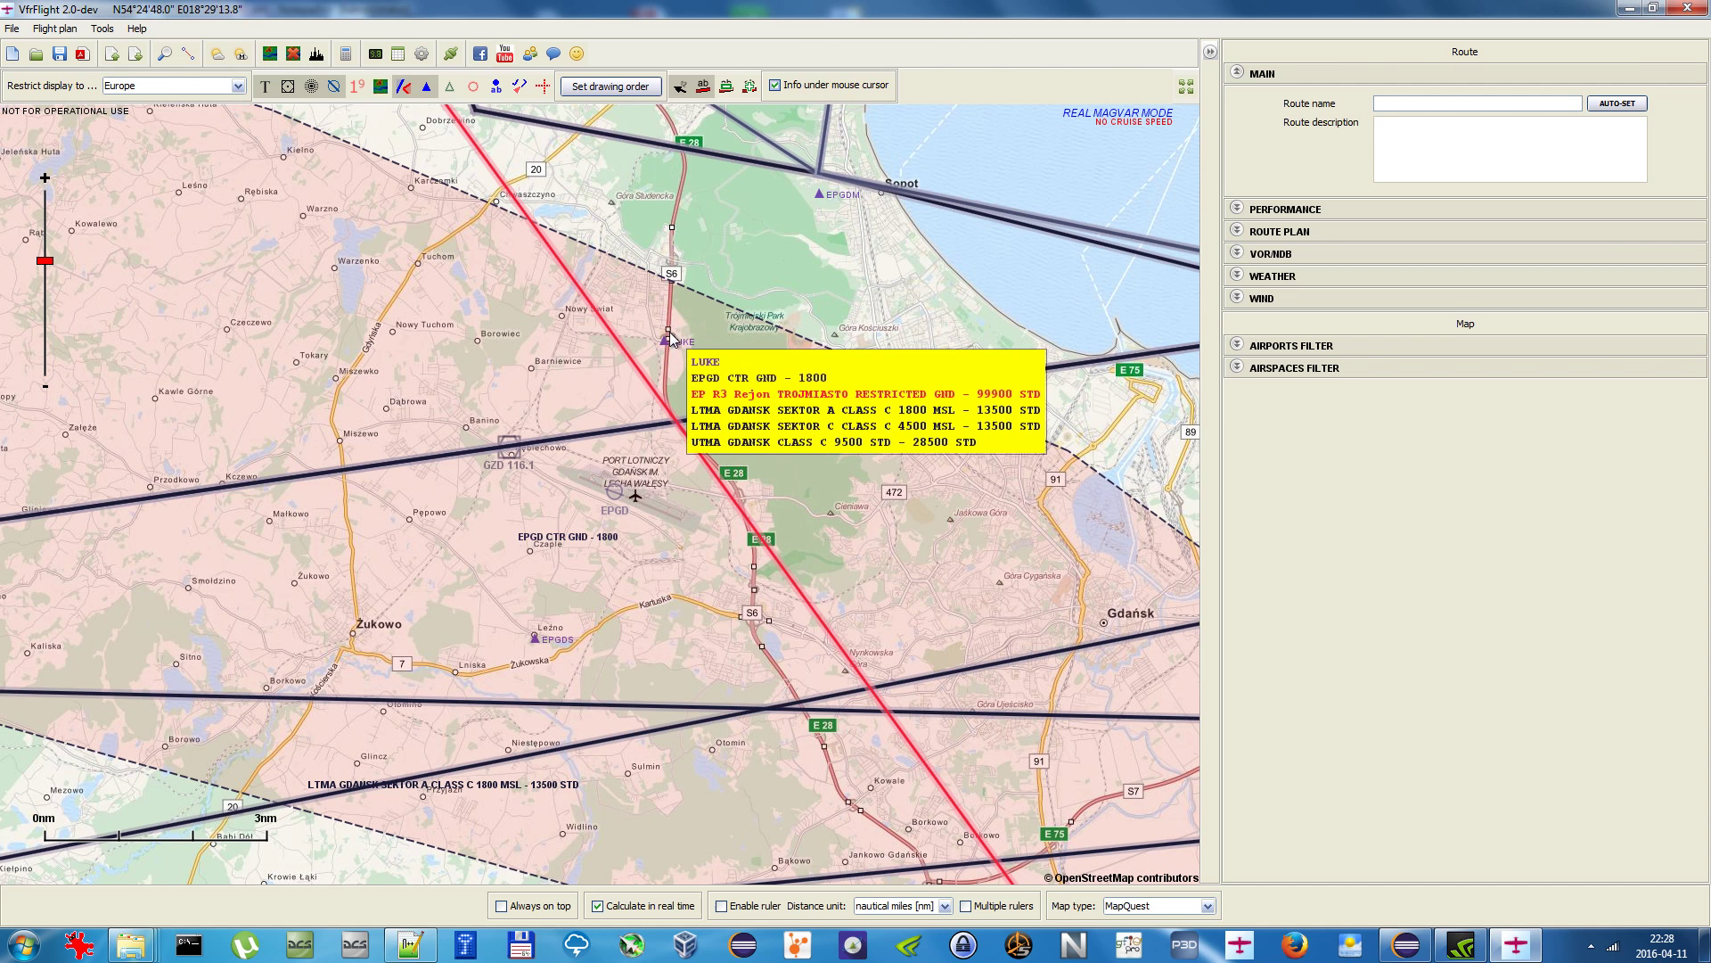
{"action": "left_click", "coordinate": [775, 85]}
Step: View the EPGD airport details, then close them
{"action": "left_click_drag", "start_coordinate": [694, 460], "coordinate": [723, 398]}
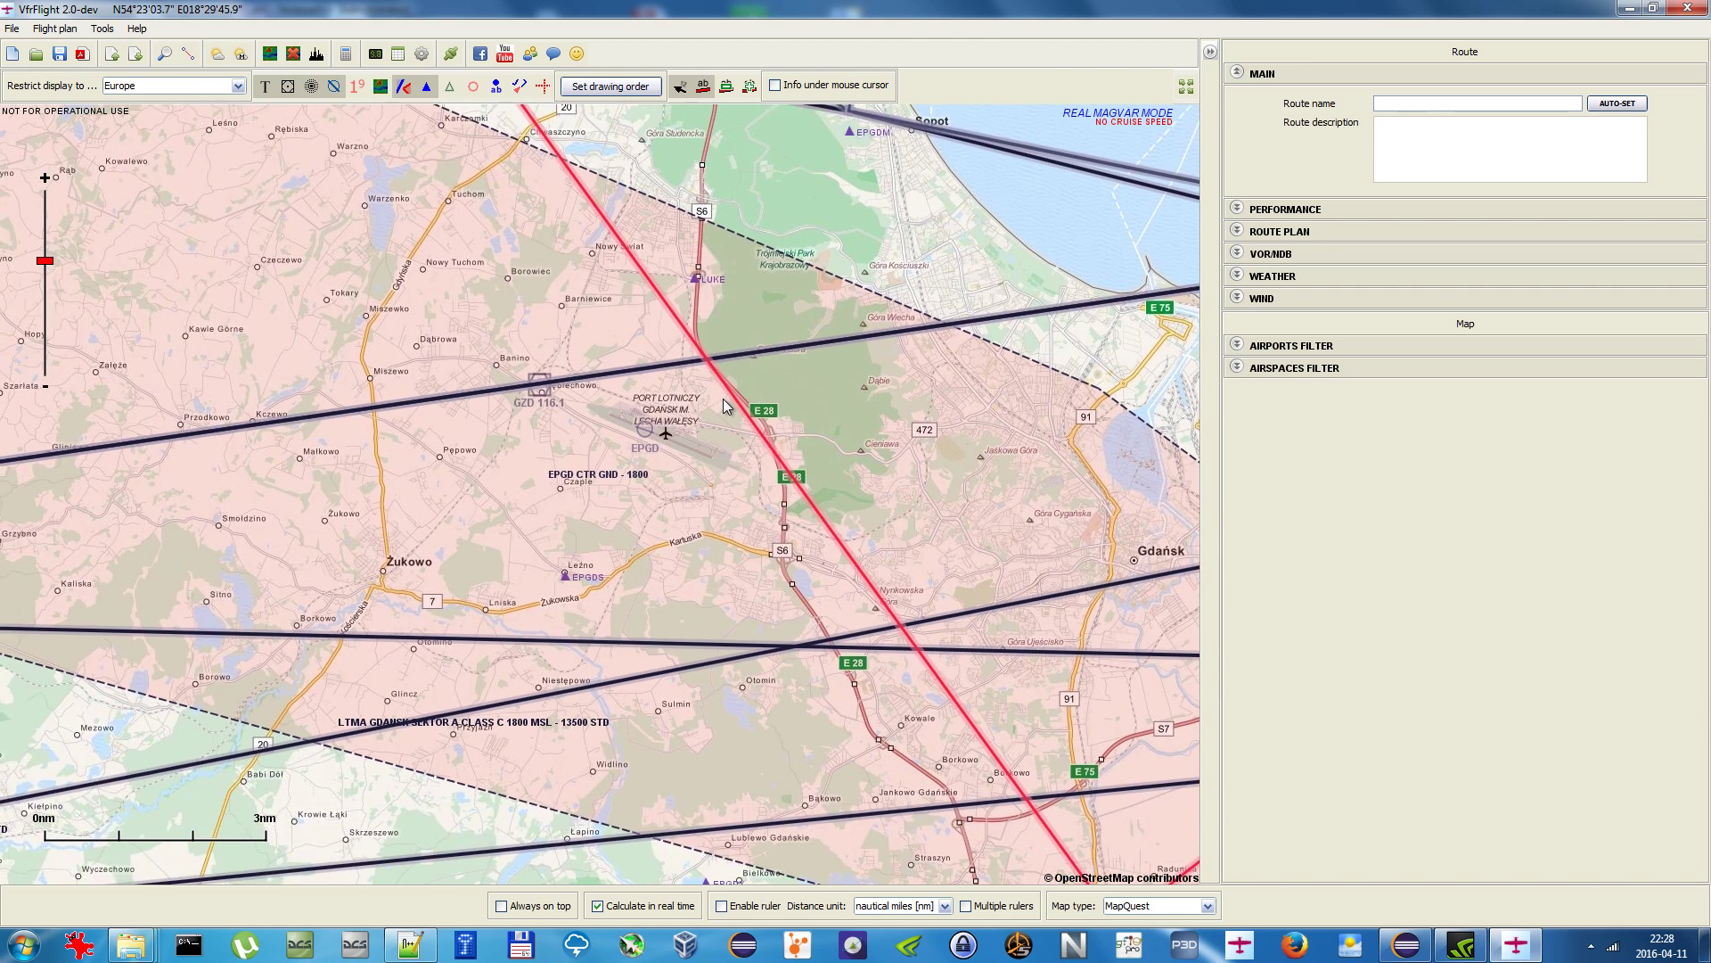
{"action": "scroll", "coordinate": [723, 398], "scroll_direction": "up", "scroll_amount": 1}
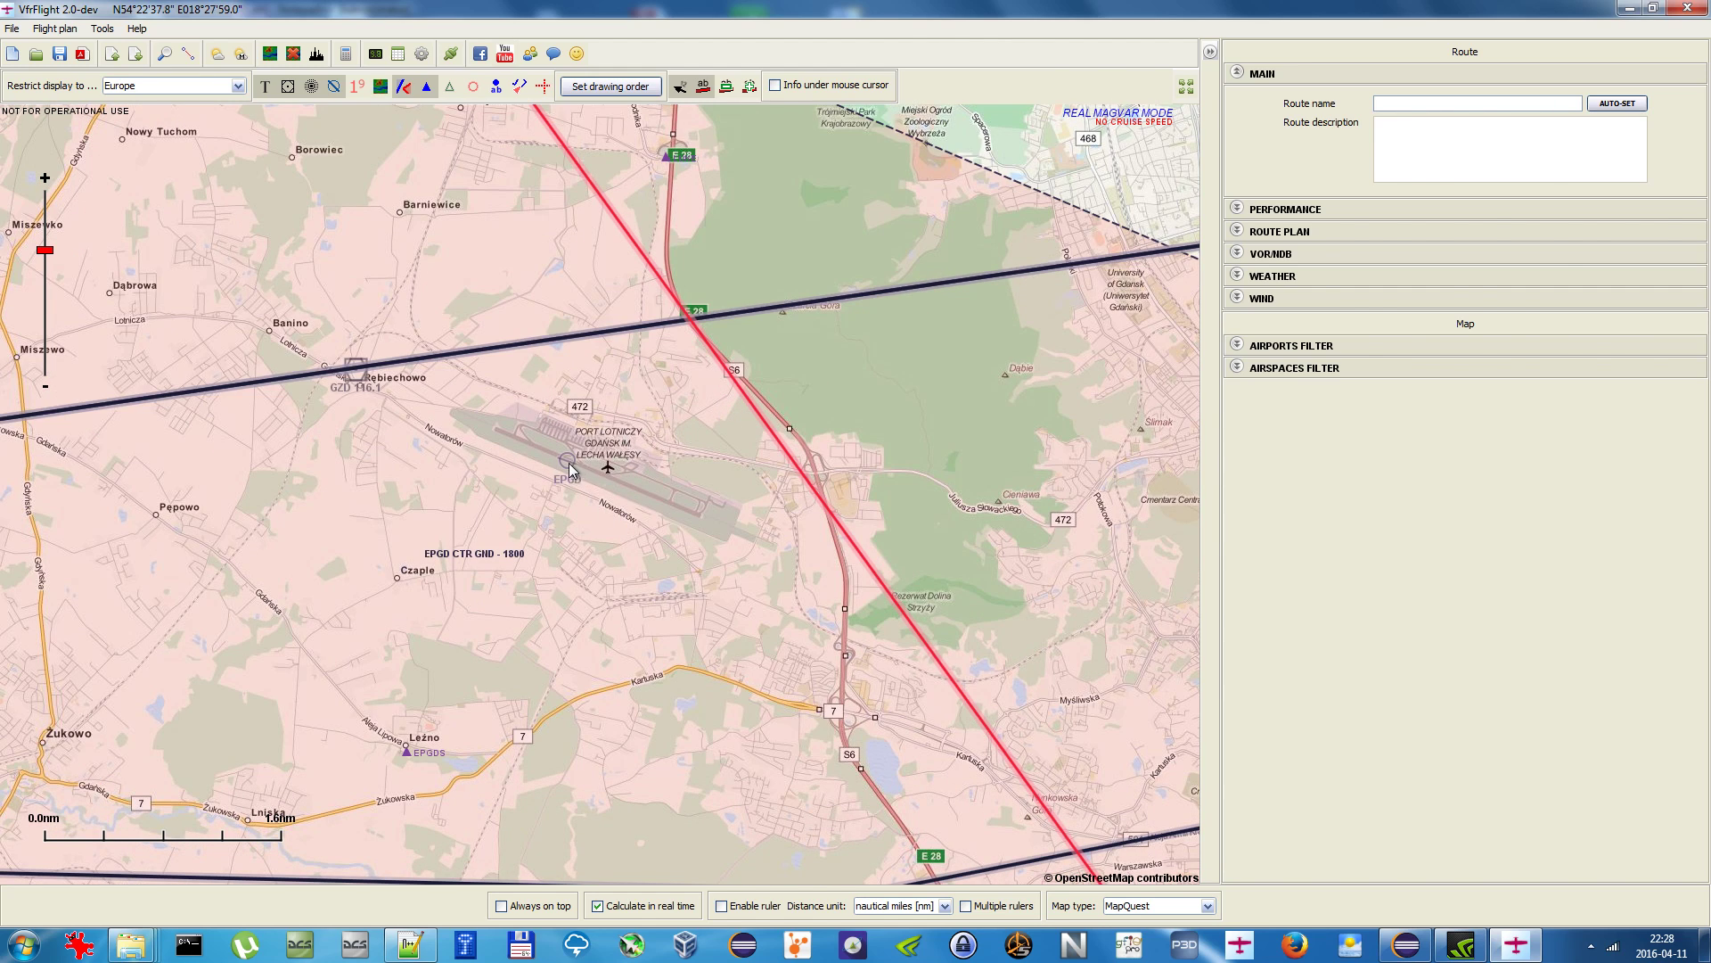
{"action": "double_click", "coordinate": [570, 469]}
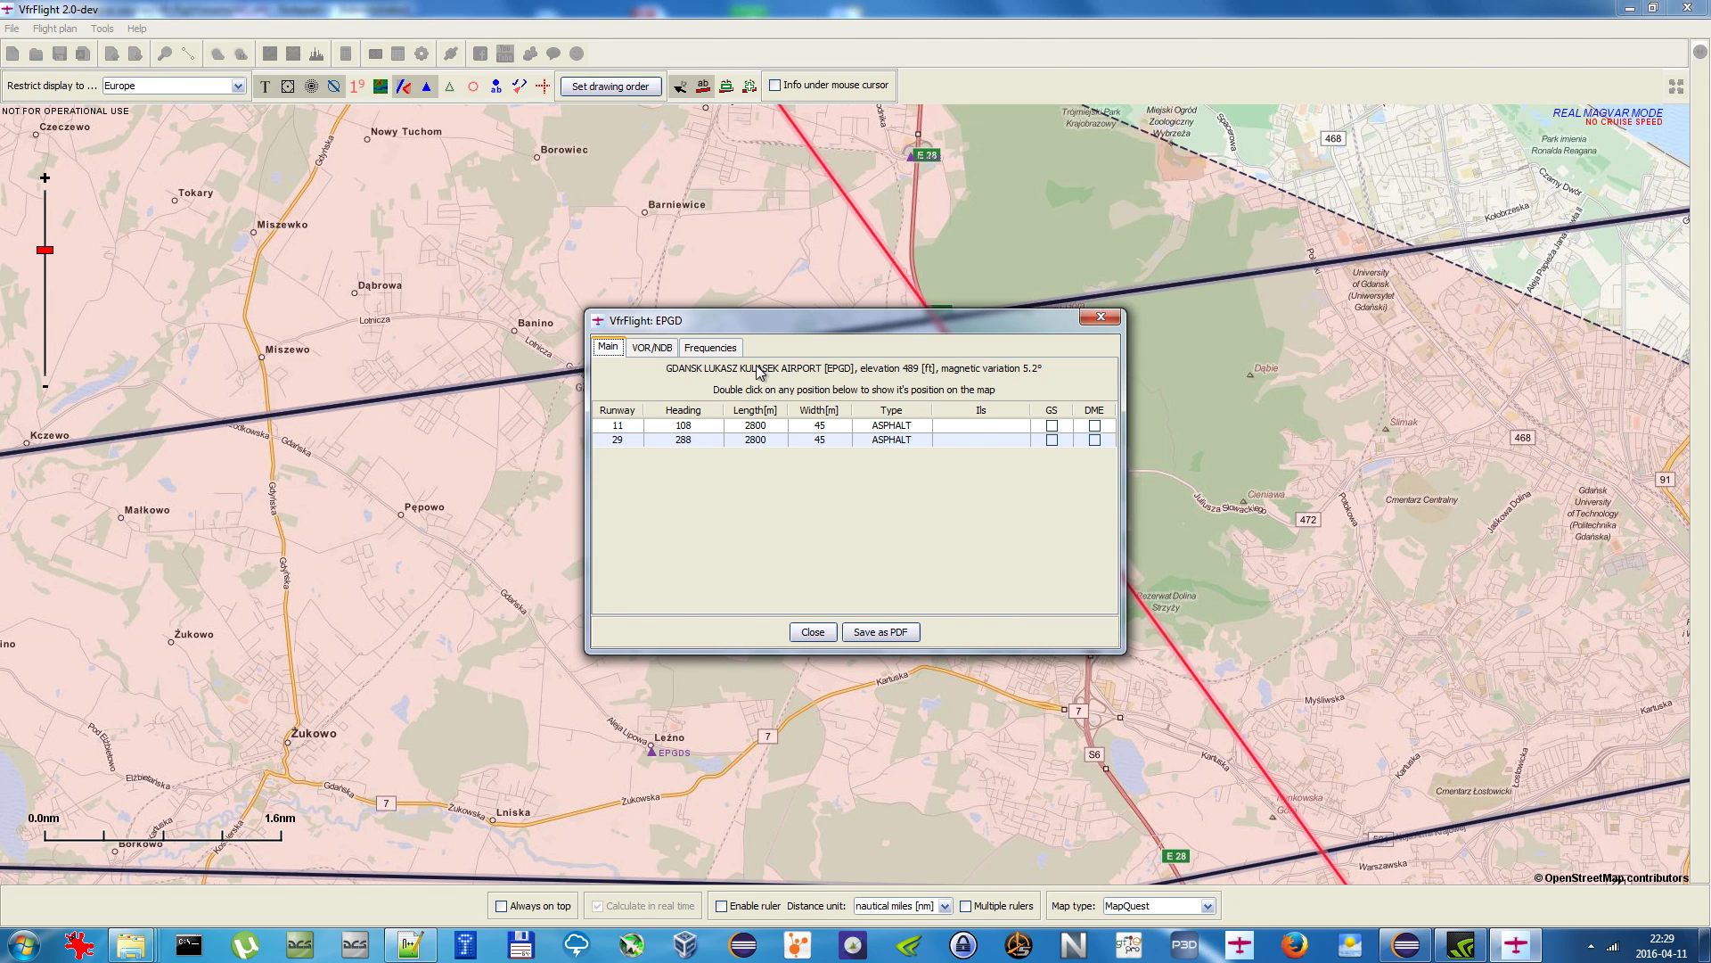
{"action": "left_click", "coordinate": [1099, 320]}
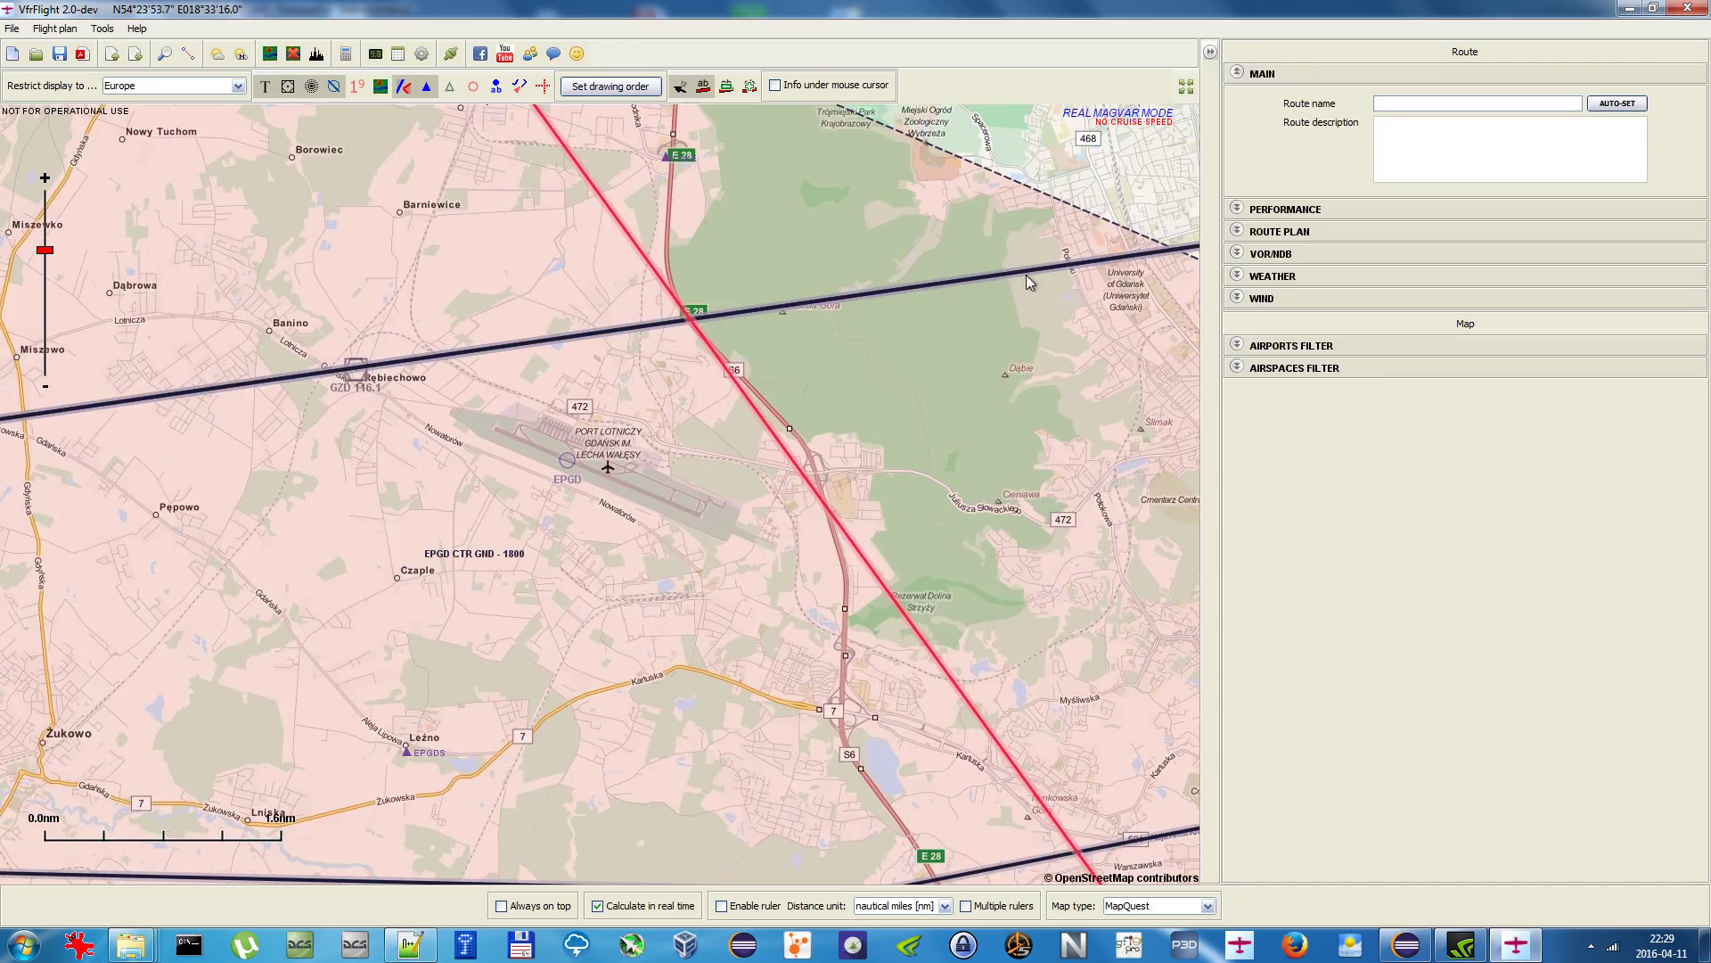
{"action": "scroll", "coordinate": [823, 267], "scroll_direction": "down", "scroll_amount": 1}
Step: Frame EPGD, Gdańsk and the bay with their surrounding airspaces on the map
{"action": "left_click_drag", "start_coordinate": [823, 267], "coordinate": [552, 127]}
{"action": "scroll", "coordinate": [515, 376], "scroll_direction": "down", "scroll_amount": 1}
{"action": "left_click_drag", "start_coordinate": [541, 401], "coordinate": [720, 407]}
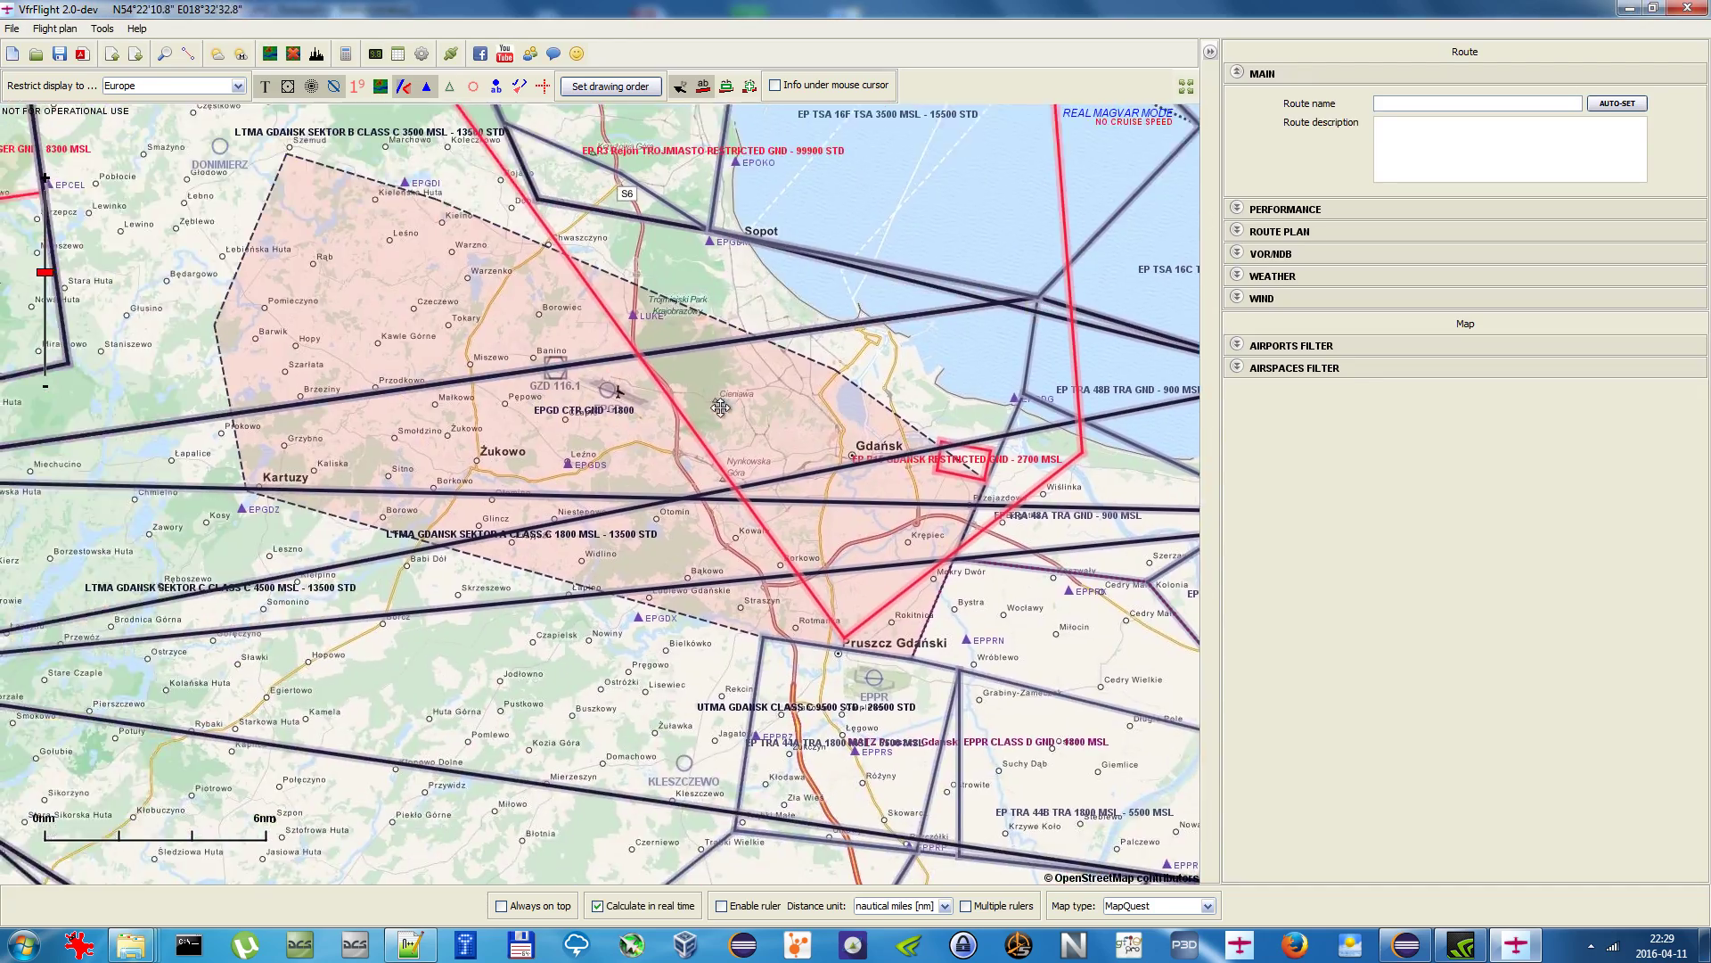
{"action": "scroll", "coordinate": [553, 379], "scroll_direction": "up", "scroll_amount": 1}
{"action": "left_click_drag", "start_coordinate": [553, 379], "coordinate": [680, 453]}
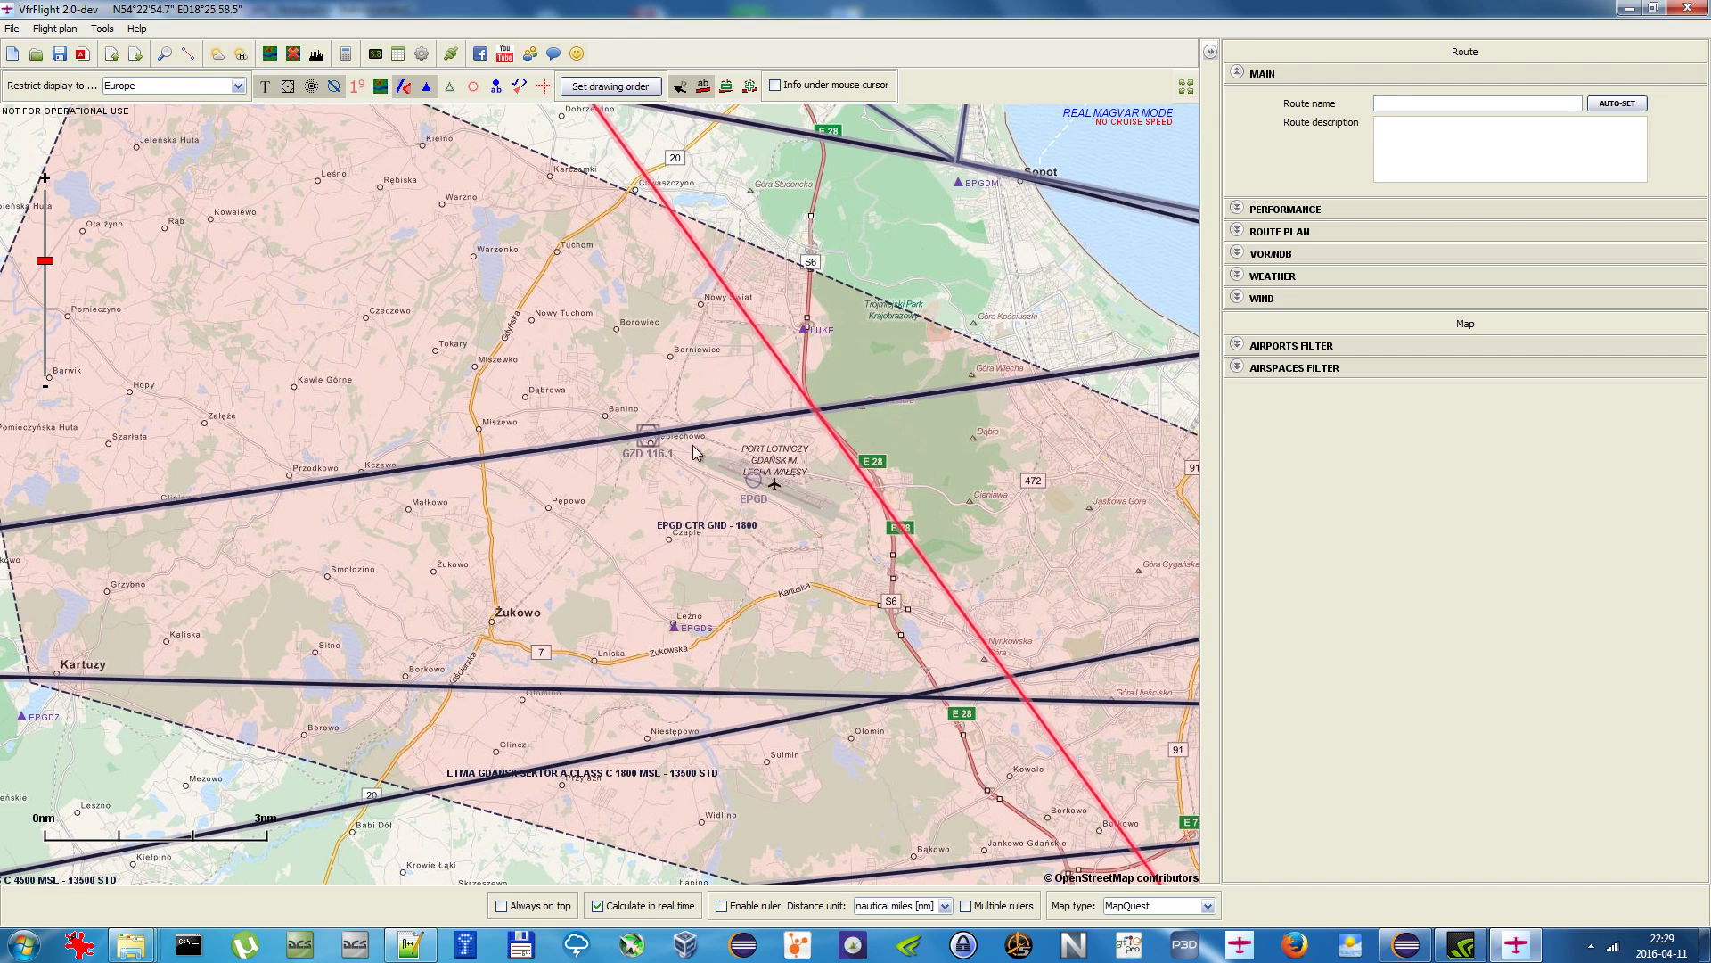
{"action": "left_click_drag", "start_coordinate": [863, 451], "coordinate": [519, 554]}
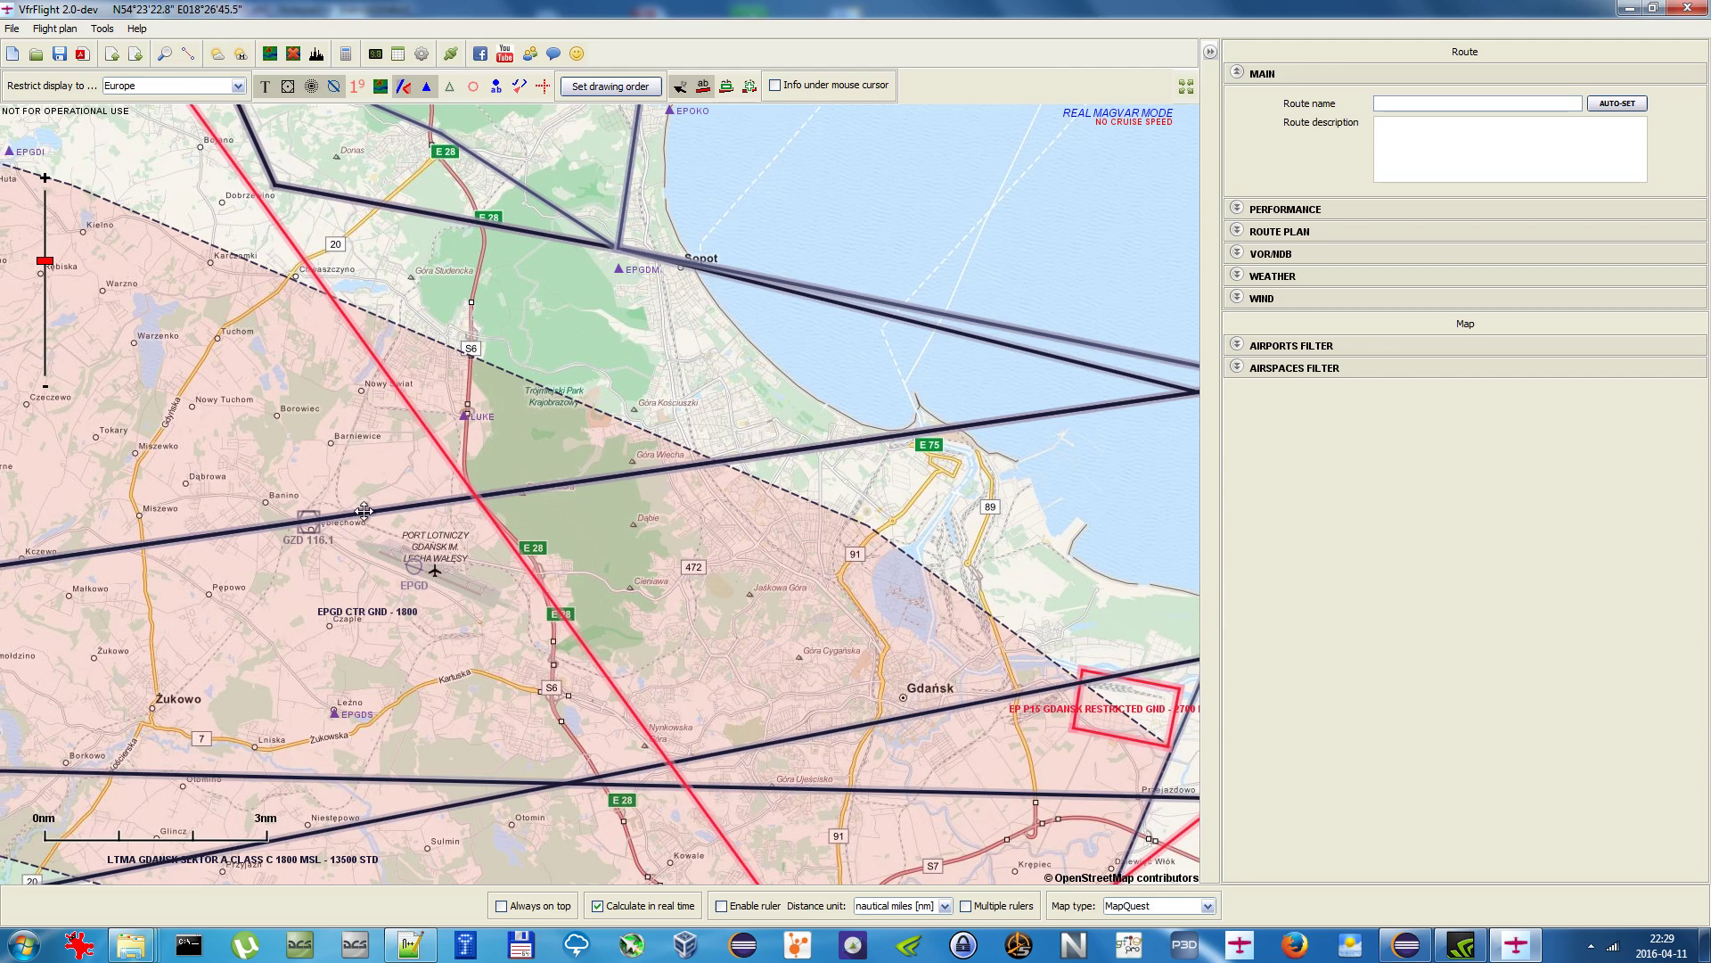
Step: Hide the airspaces and zoom in on Hel town on the peninsula
{"action": "scroll", "coordinate": [693, 362], "scroll_direction": "down", "scroll_amount": 1}
{"action": "left_click_drag", "start_coordinate": [845, 282], "coordinate": [775, 396]}
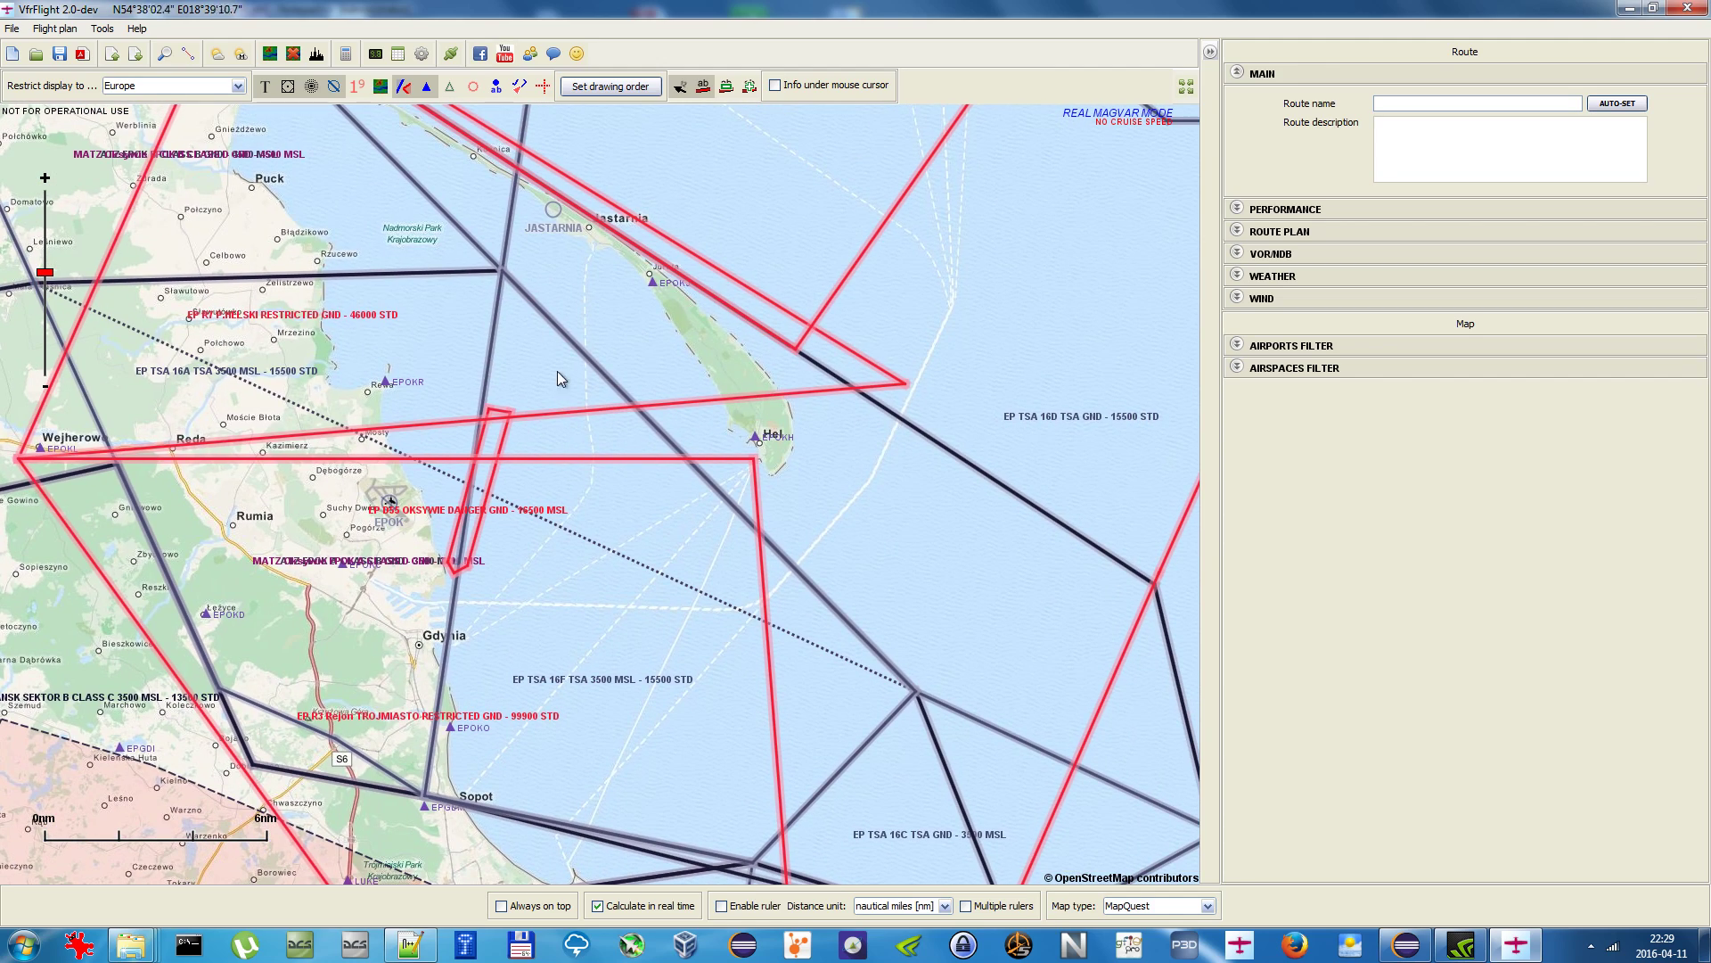
{"action": "left_click", "coordinate": [402, 87]}
{"action": "scroll", "coordinate": [751, 410], "scroll_direction": "up", "scroll_amount": 2}
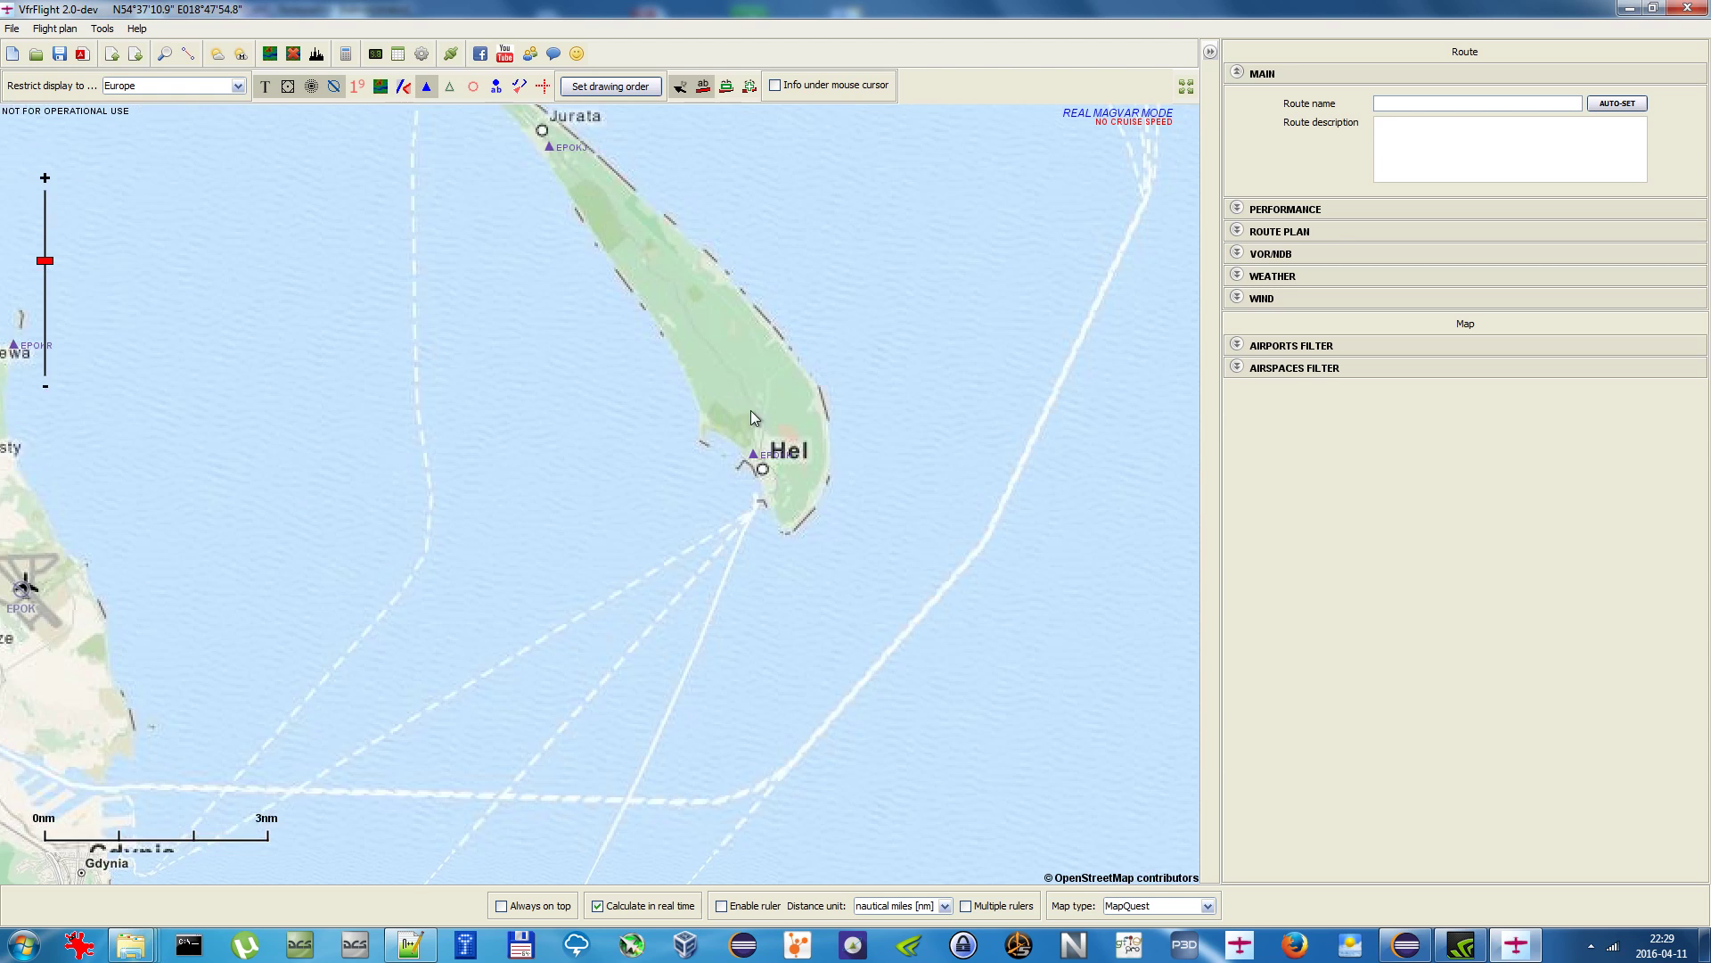
{"action": "scroll", "coordinate": [703, 313], "scroll_direction": "up", "scroll_amount": 3}
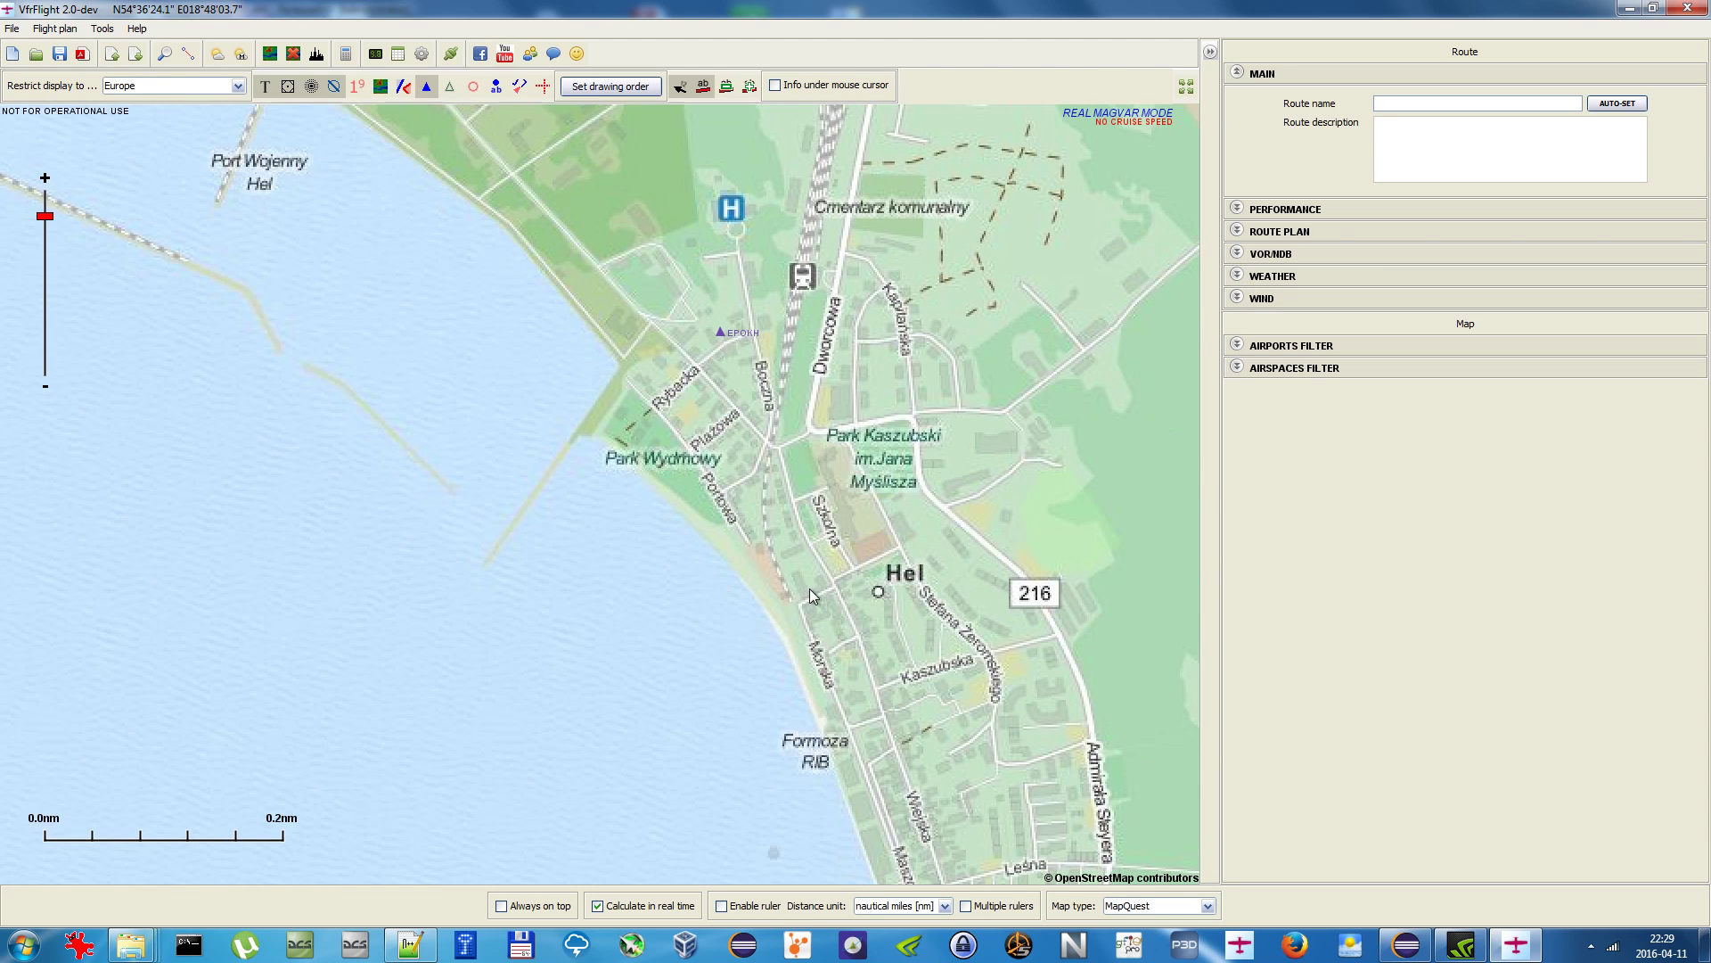
{"action": "left_click_drag", "start_coordinate": [809, 588], "coordinate": [762, 520]}
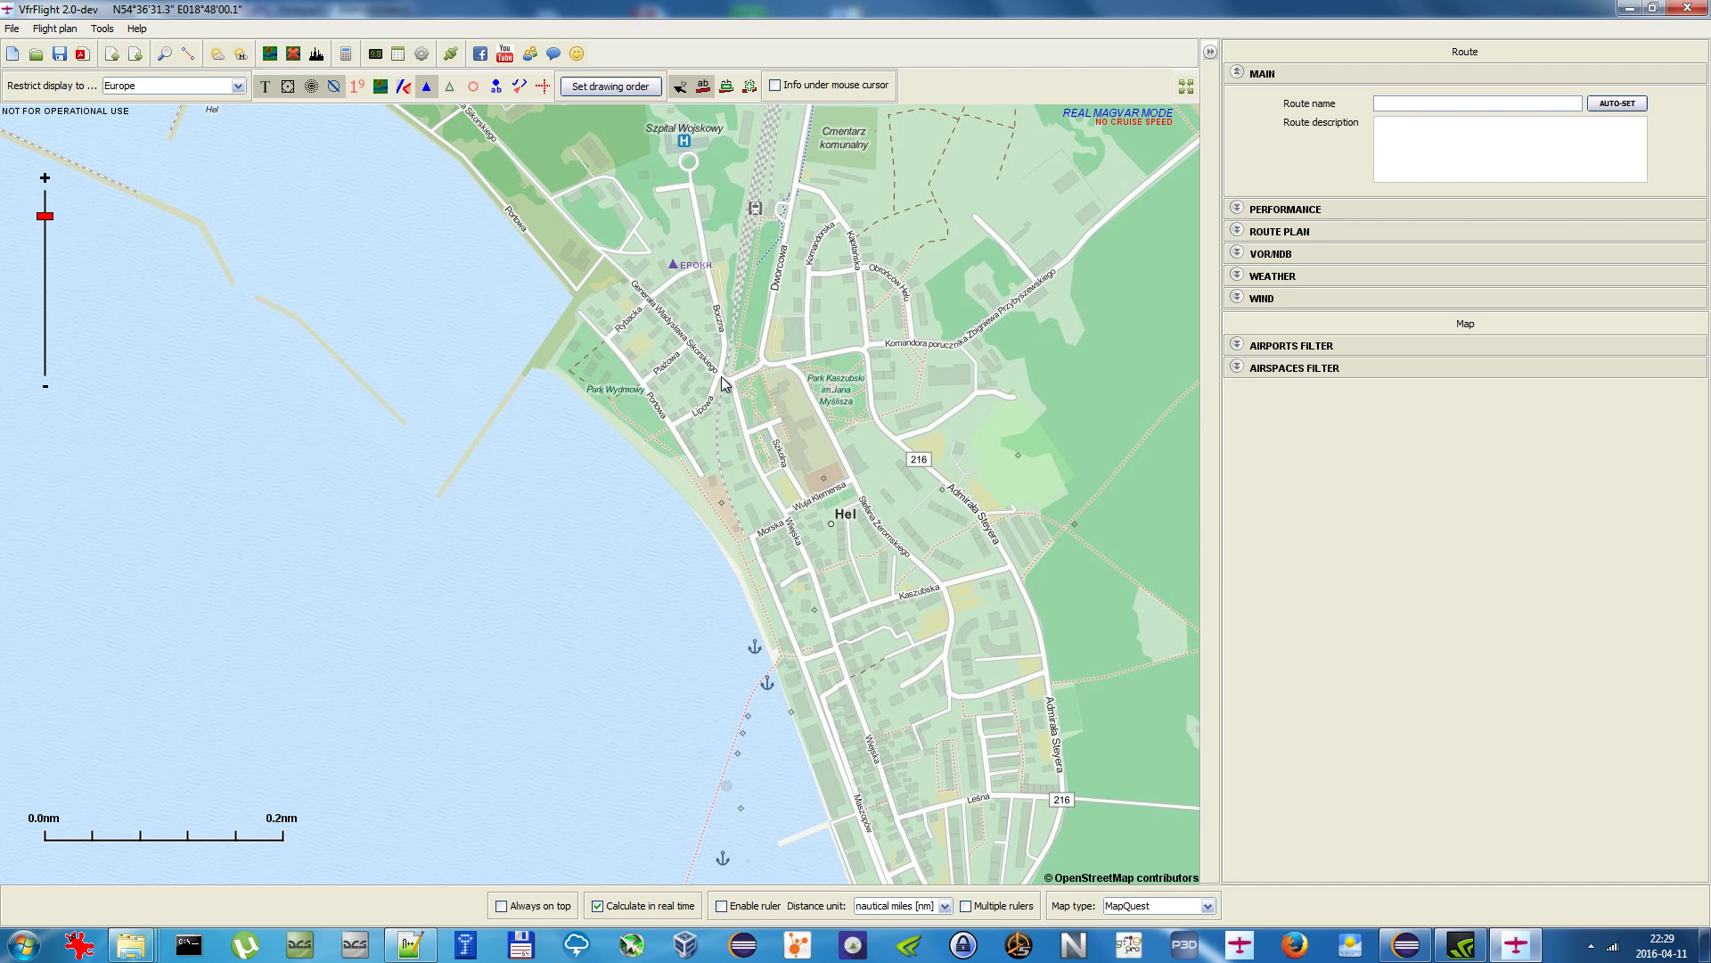
Step: Copy a Hel town spot's position to the clipboard as 543631.2991N,0184800.0409E
{"action": "right_click", "coordinate": [722, 383]}
{"action": "mouse_move", "coordinate": [754, 539]}
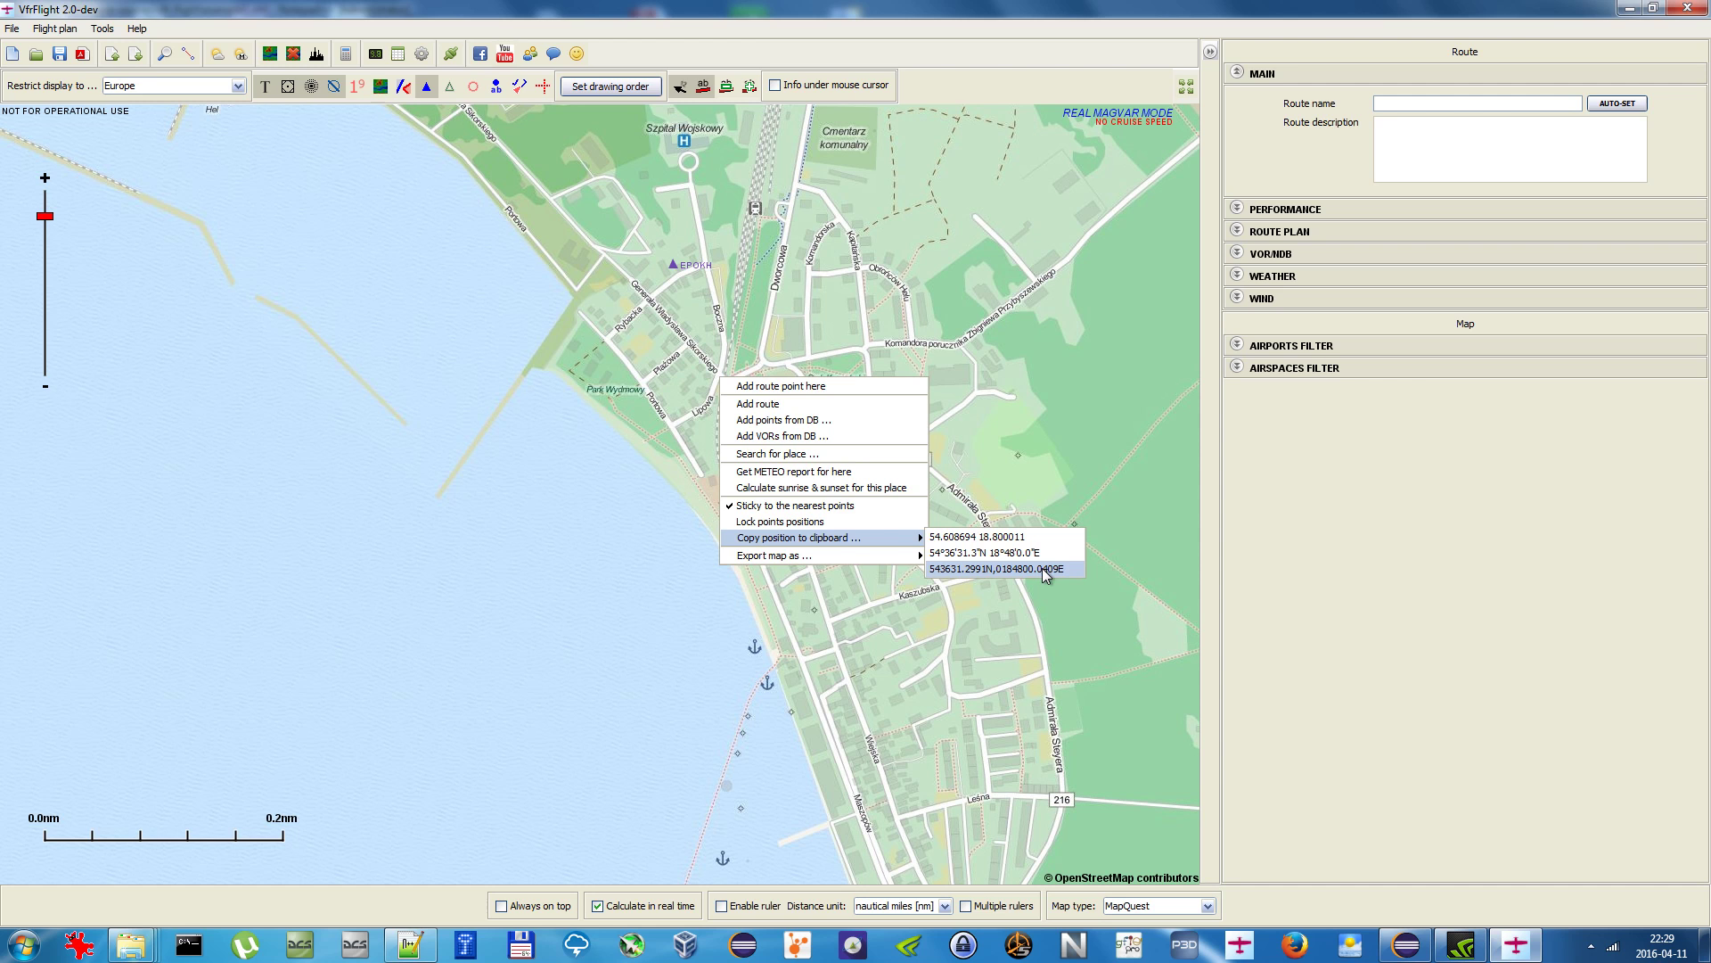
{"action": "left_click", "coordinate": [1003, 570]}
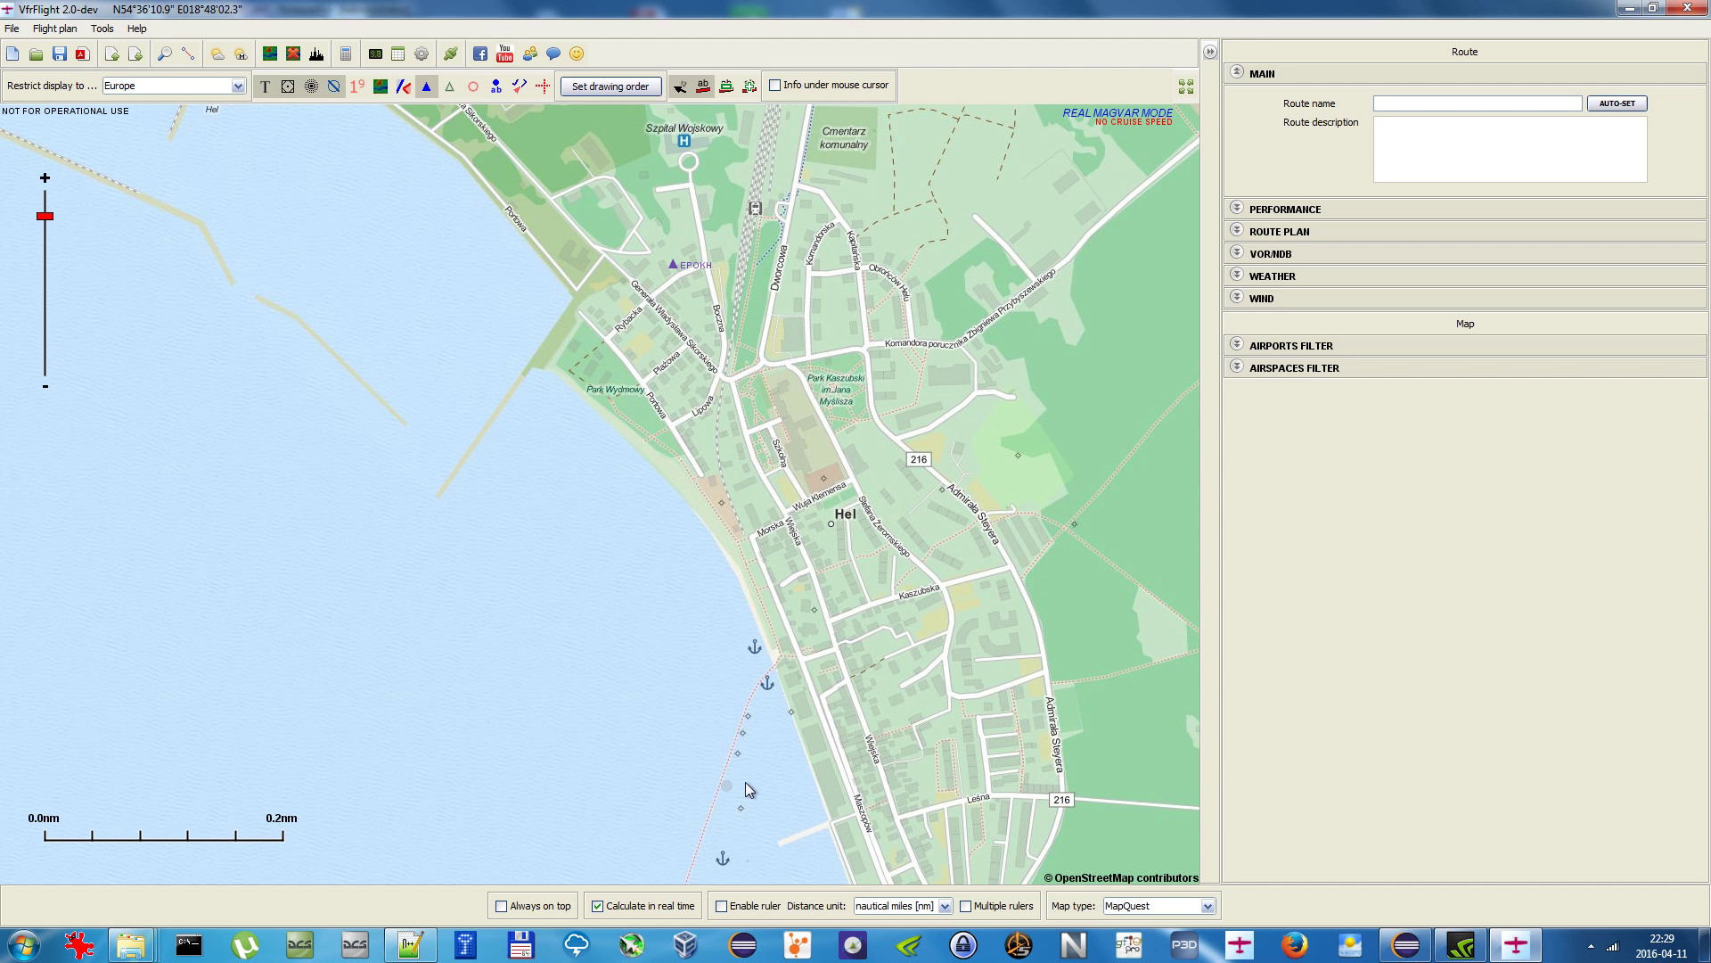
Step: In example1.xml, replace the GZD position on line 15 with the copied Hel coordinates
{"action": "left_click", "coordinate": [415, 943]}
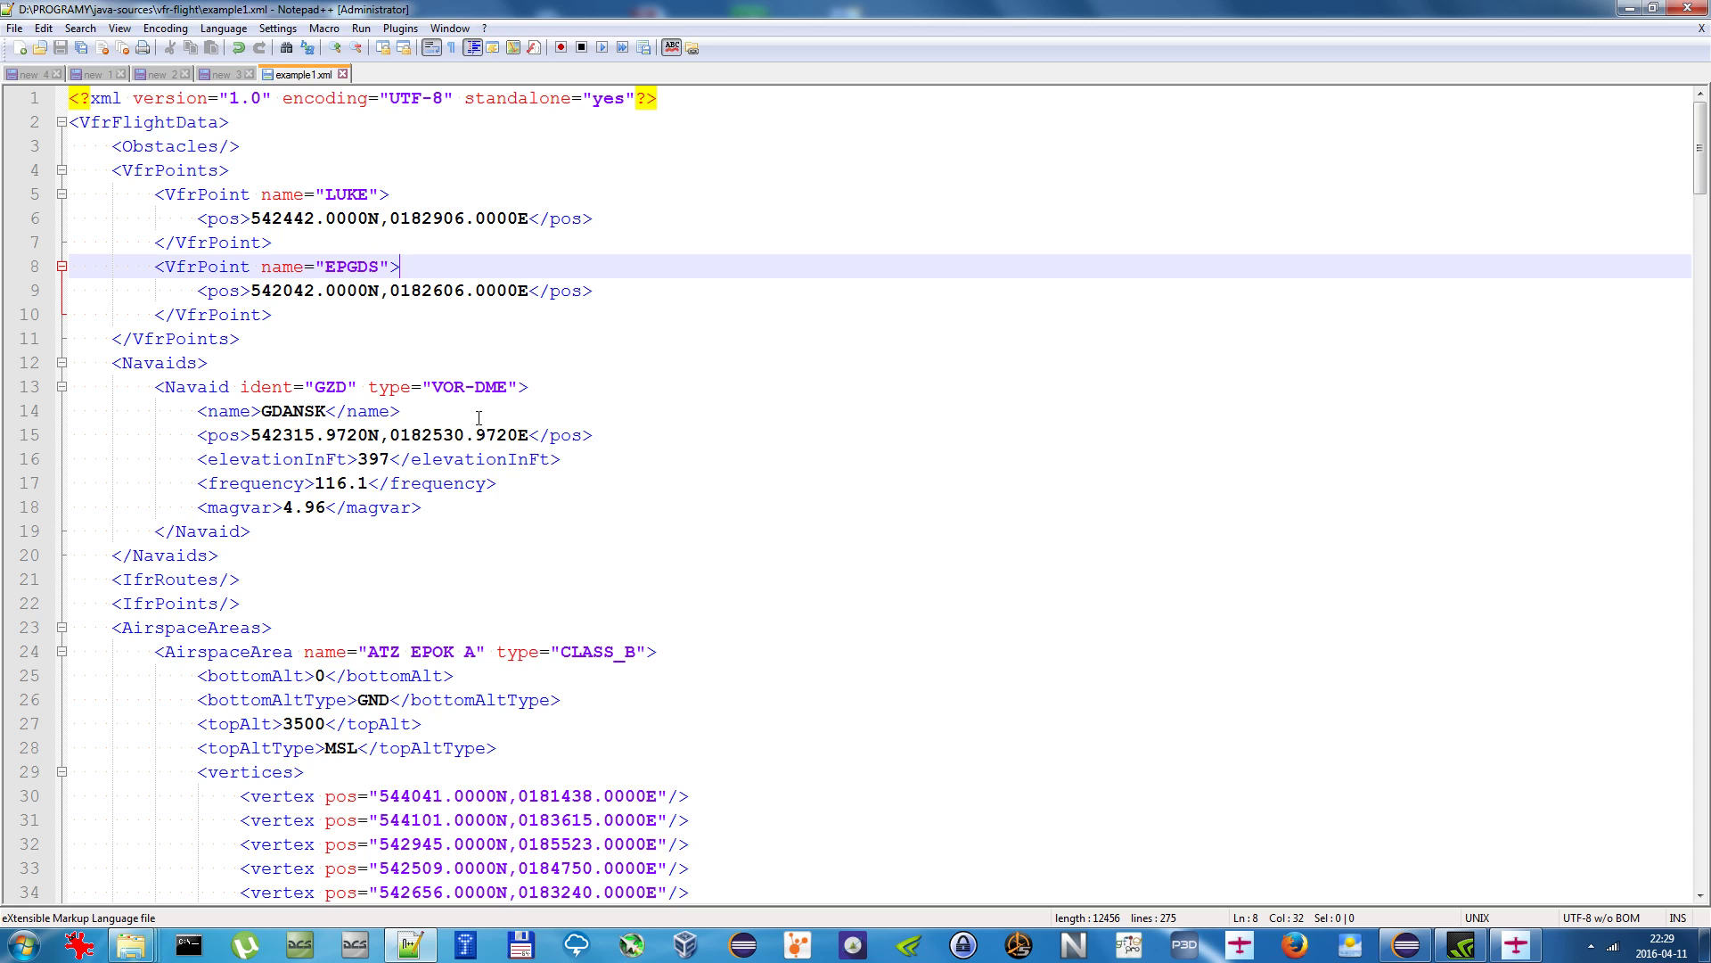
{"action": "left_click_drag", "start_coordinate": [251, 435], "coordinate": [301, 435]}
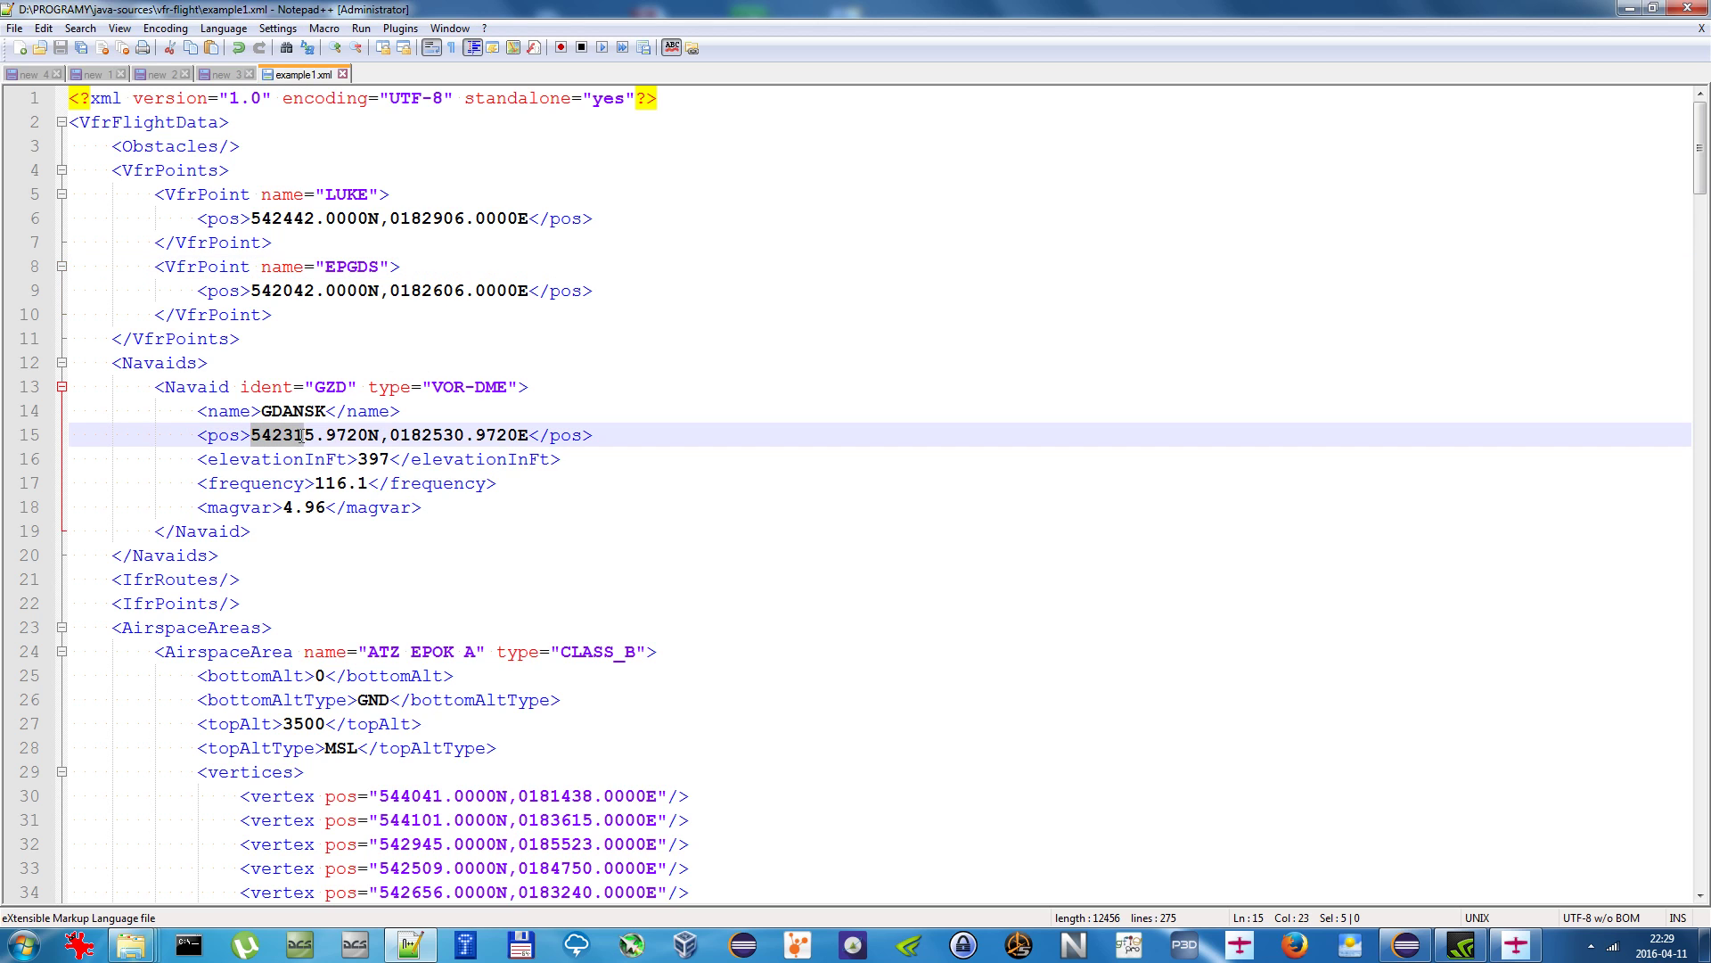
{"action": "key", "text": "Right"}
{"action": "key", "text": "Right"}
{"action": "key", "text": "Right"}
{"action": "key", "text": "Right"}
{"action": "key", "text": "Right"}
{"action": "left_click_drag", "start_coordinate": [250, 435], "coordinate": [519, 437]}
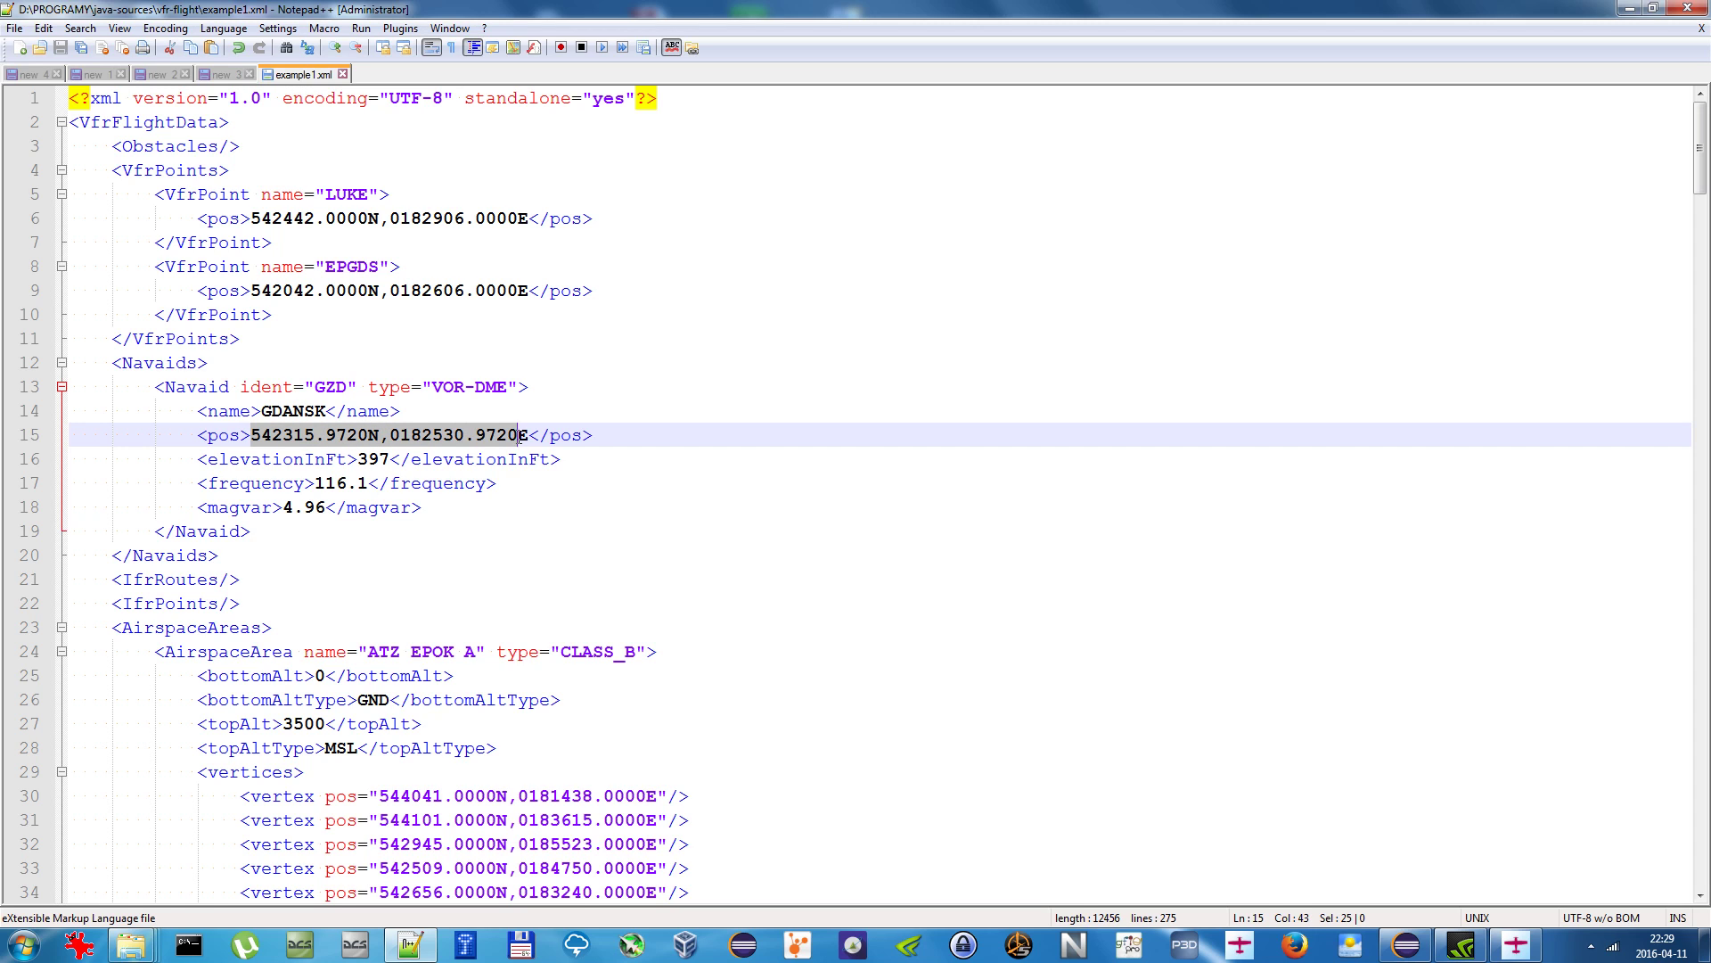
{"action": "key", "text": "Delete"}
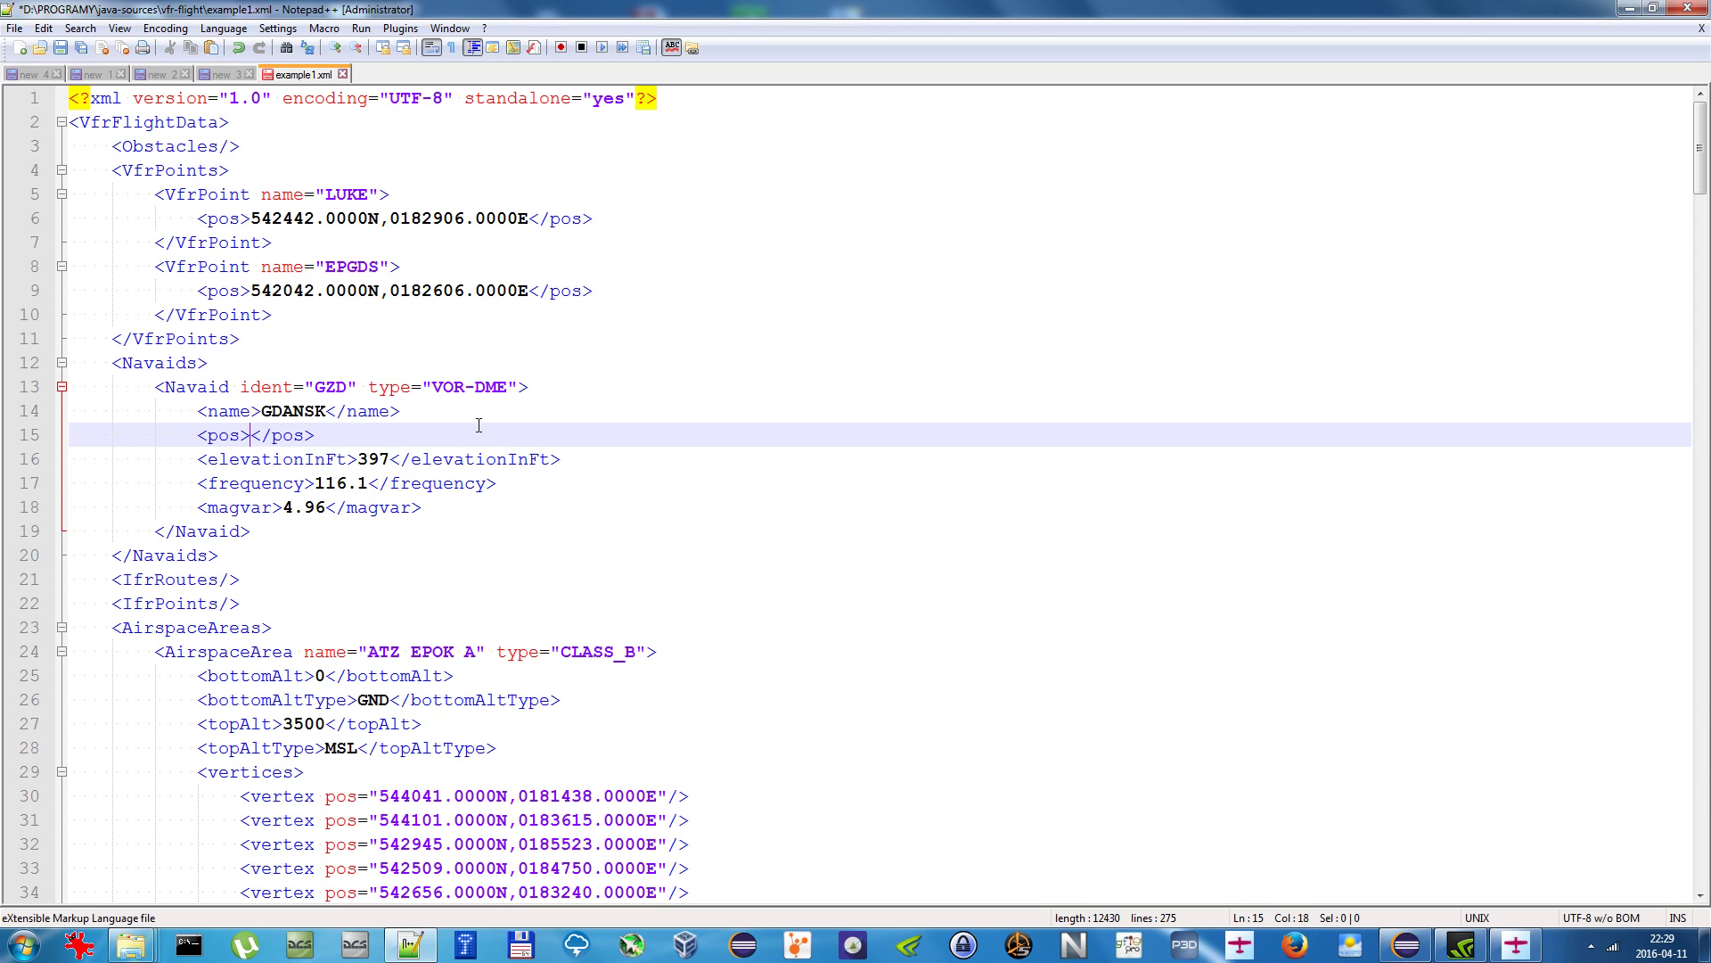
{"action": "type", "text": "543631.2991N,0184800.0409E"}
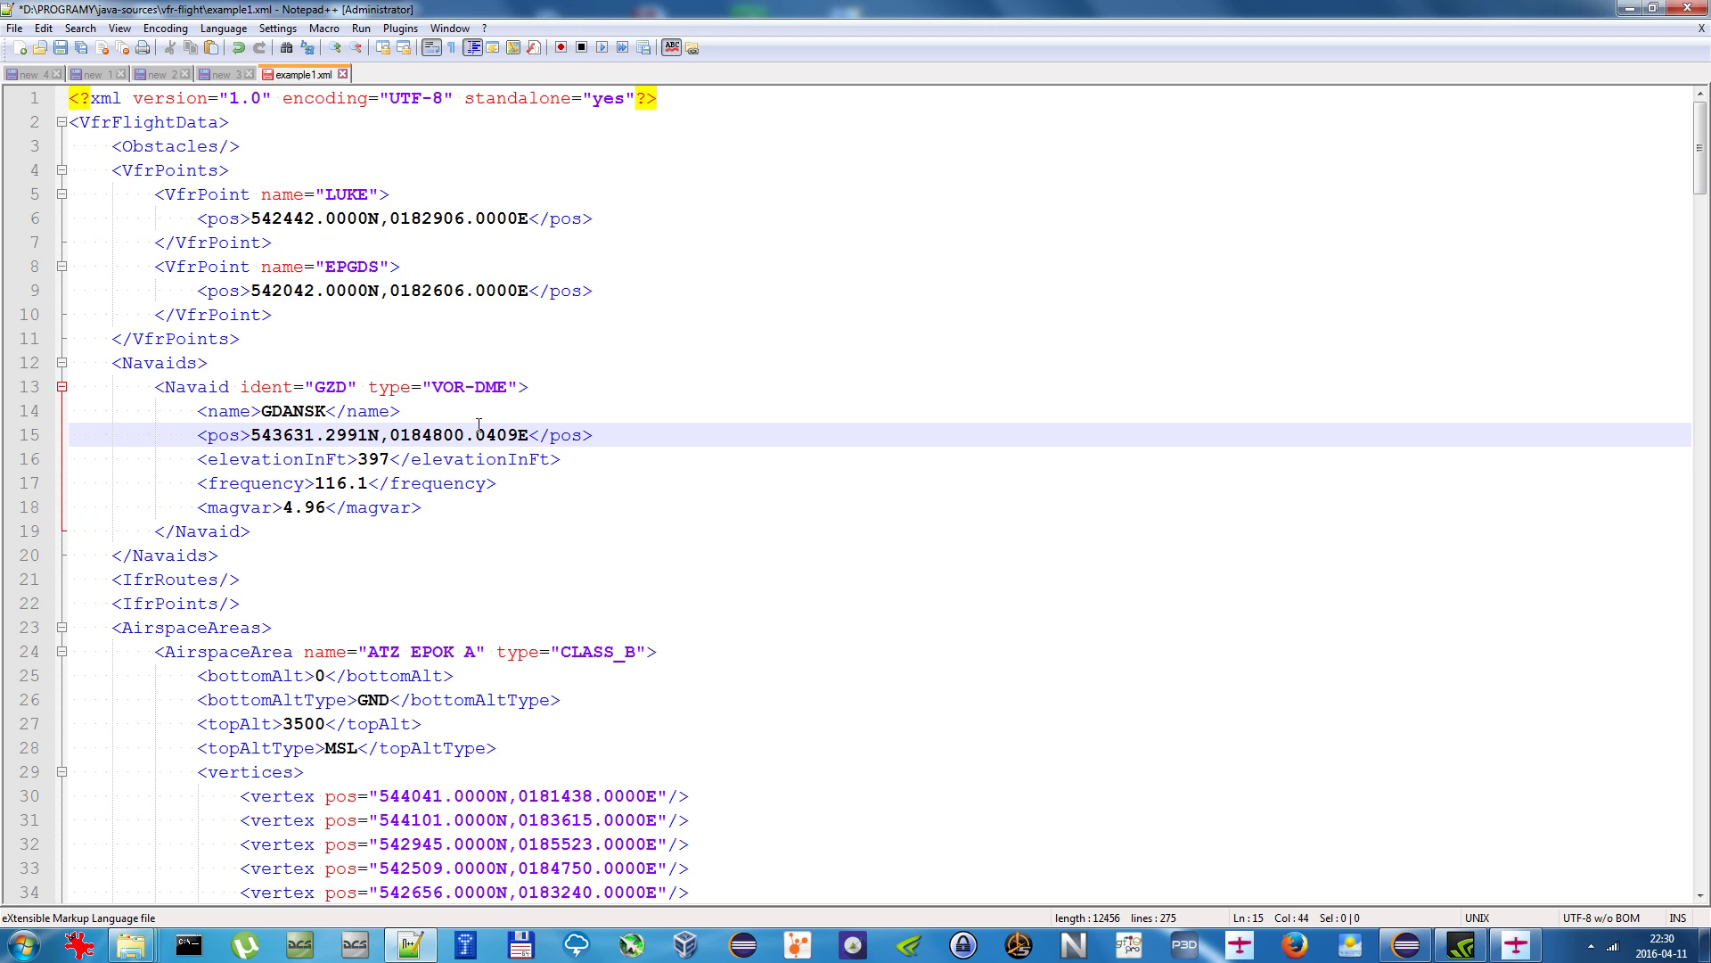
{"action": "left_click", "coordinate": [432, 461]}
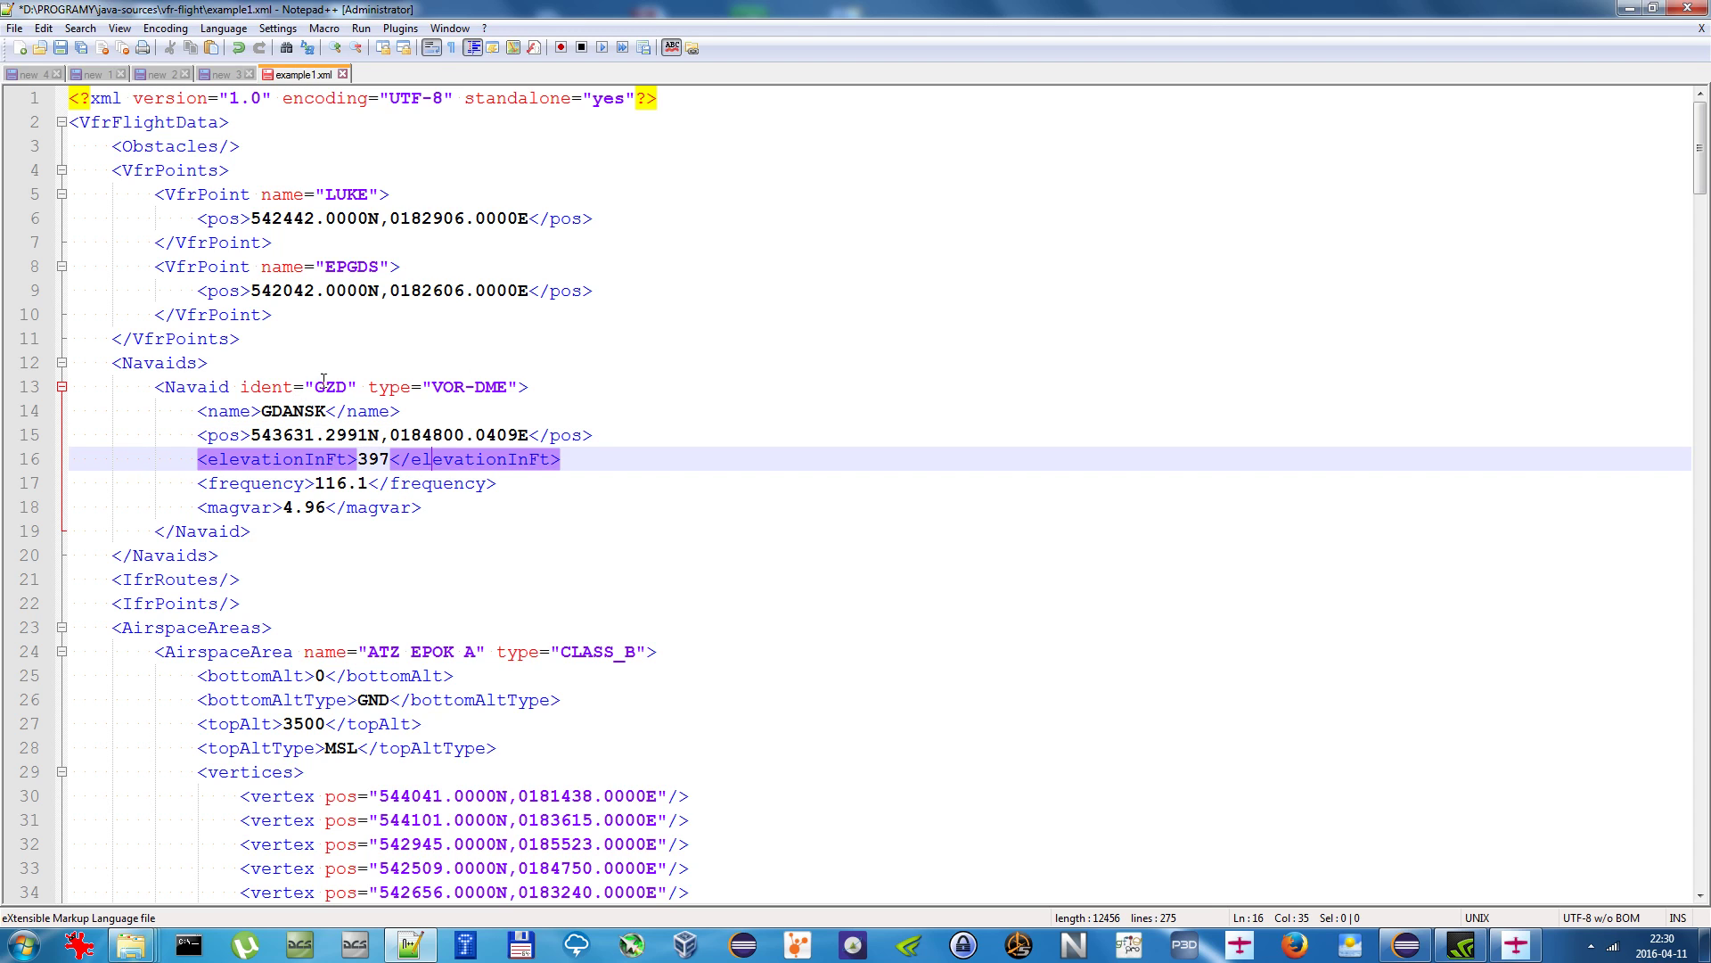
Step: Change the navaid ident from GZD to LUK and its name from GDANSK to LUKASZ
{"action": "double_click", "coordinate": [325, 383]}
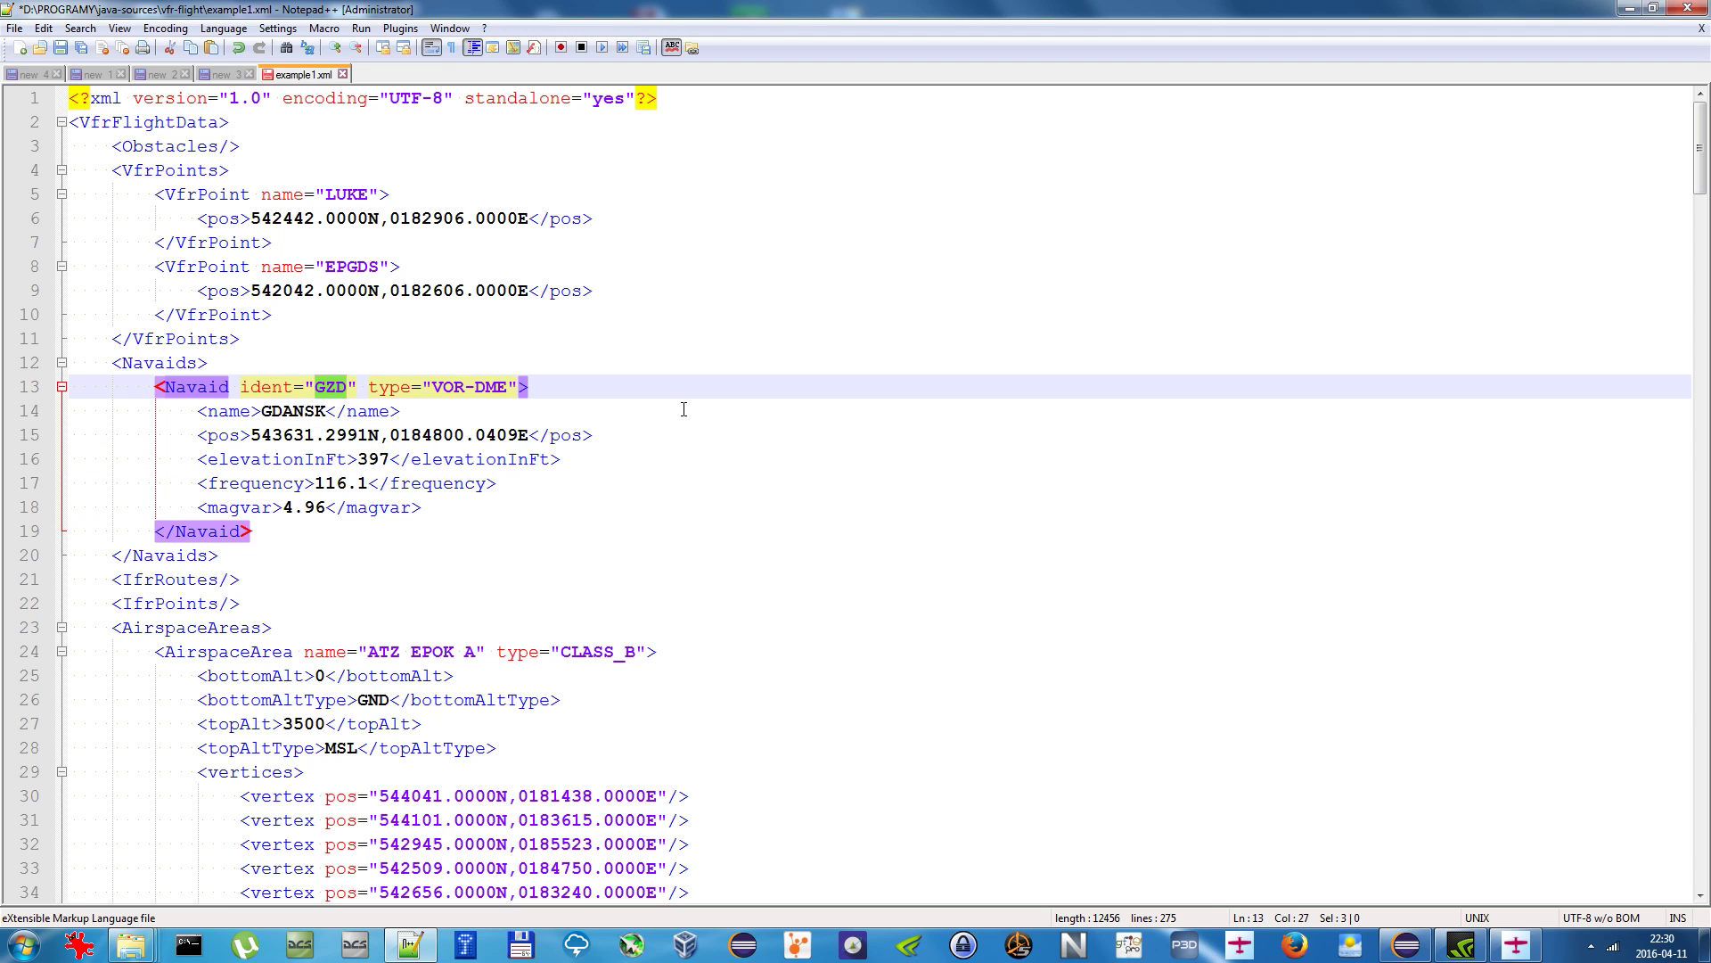
{"action": "type", "text": "L"}
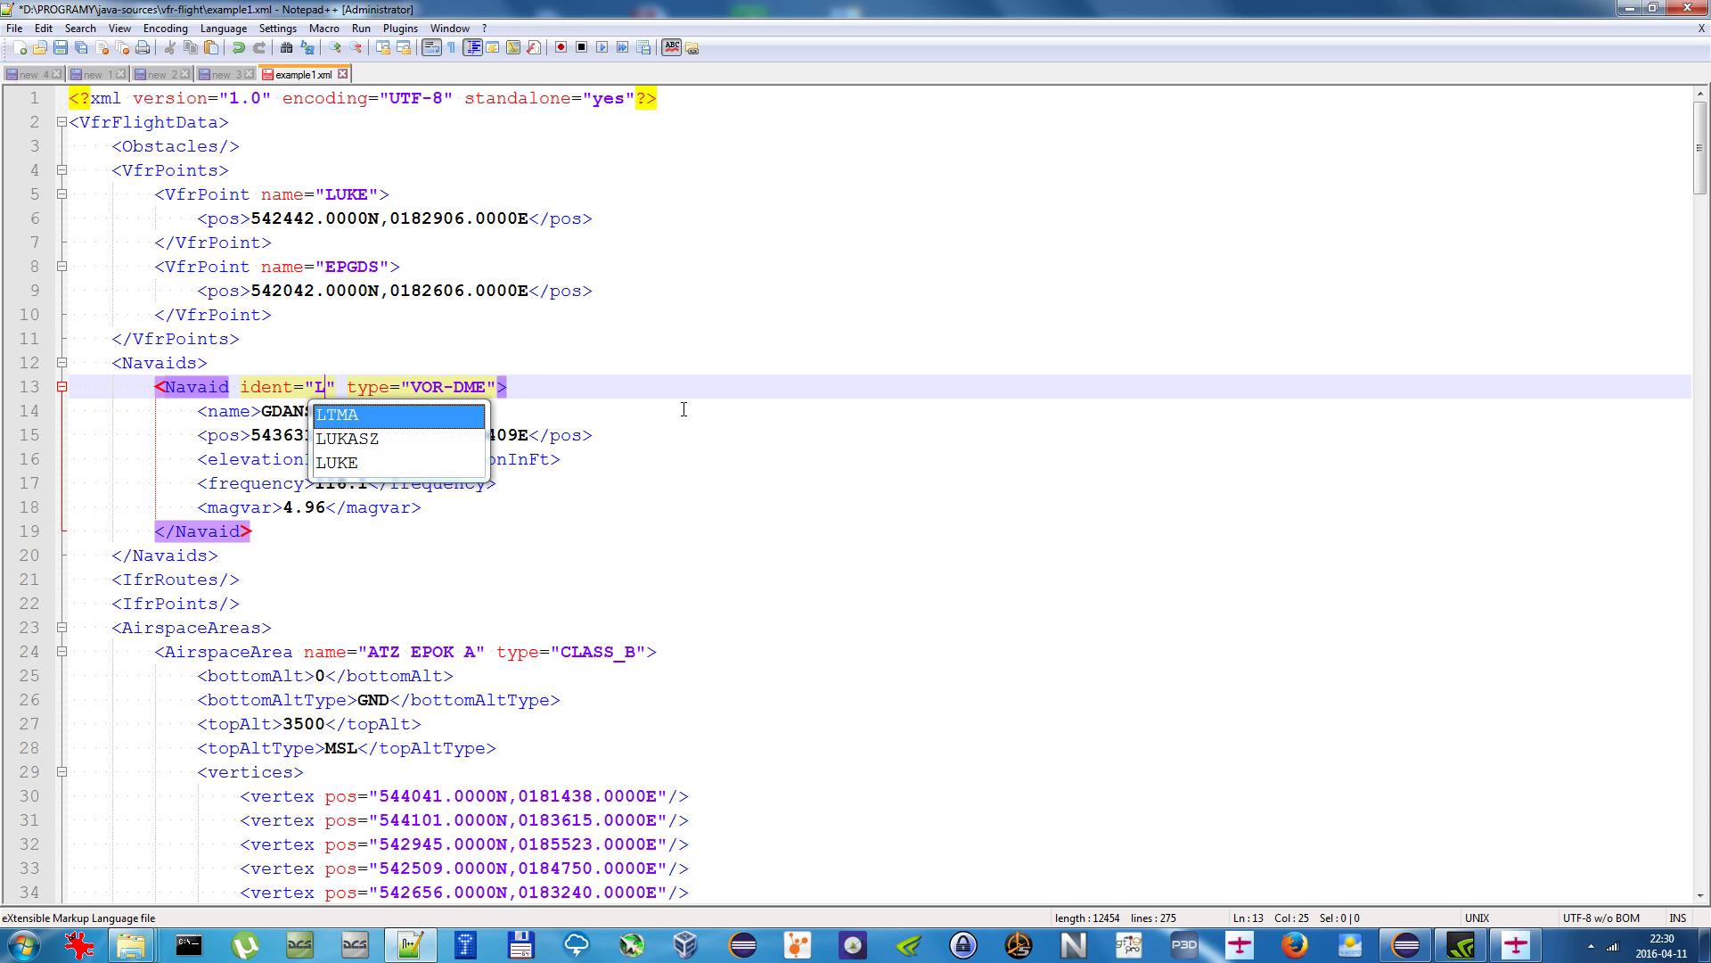
{"action": "type", "text": "UK"}
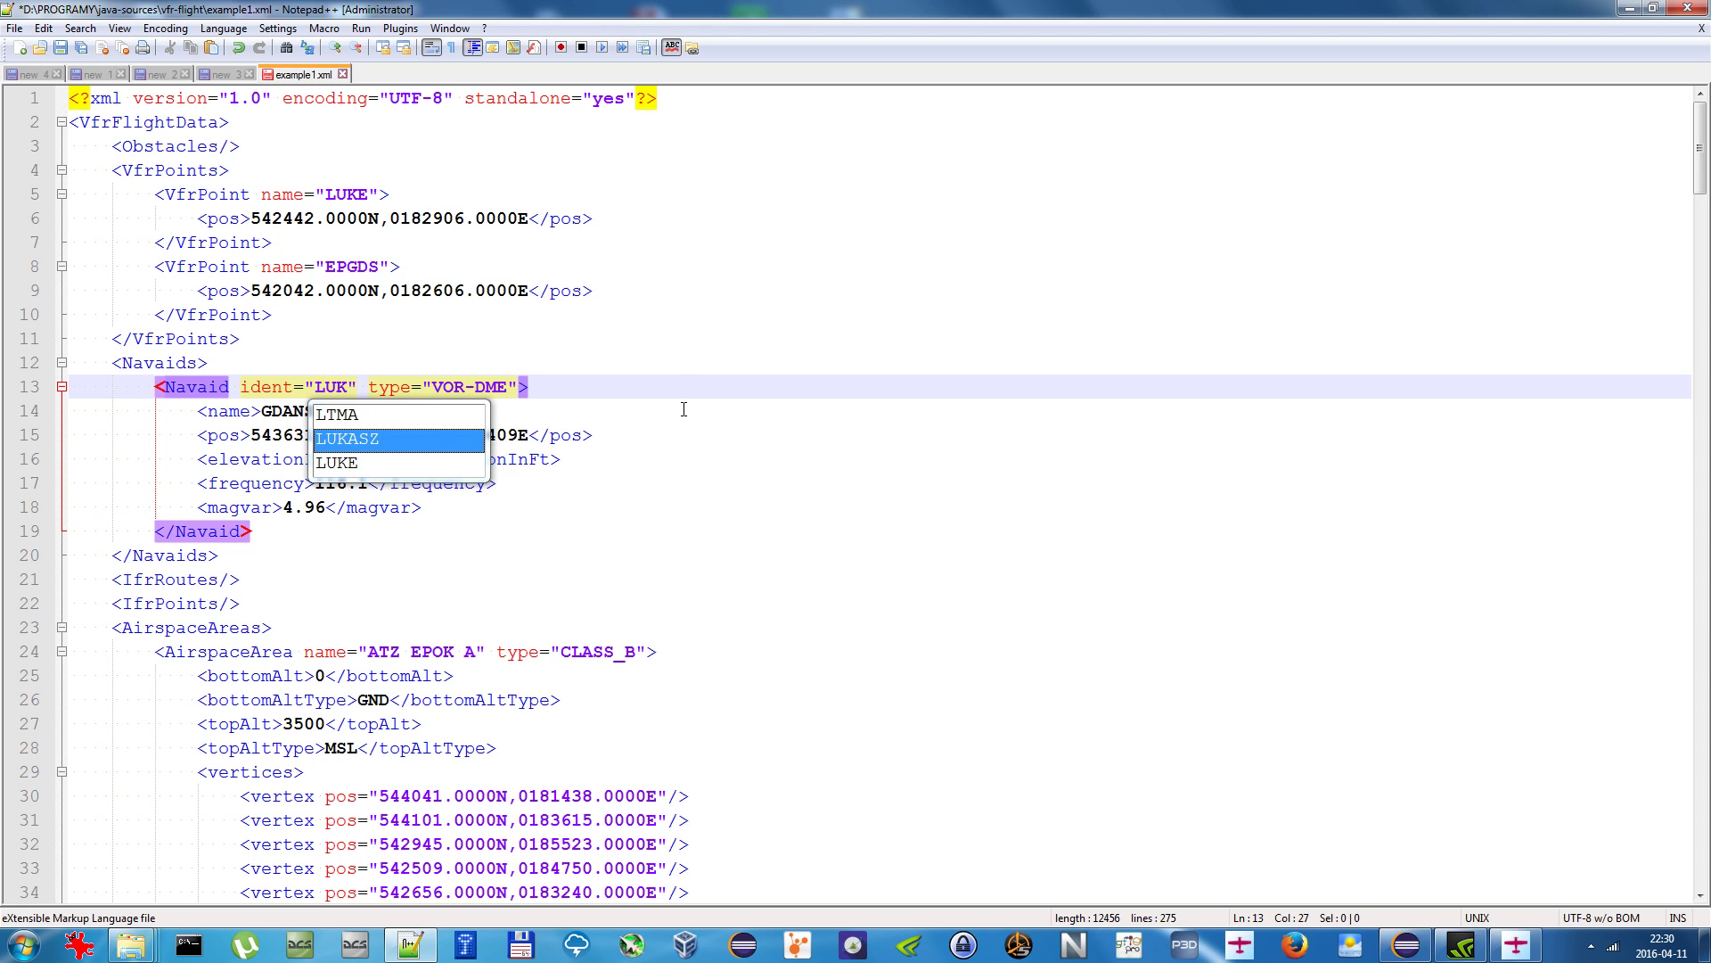
{"action": "key", "text": "Escape"}
{"action": "key", "text": "Down"}
{"action": "key", "text": "Down"}
{"action": "key", "text": "Up"}
{"action": "key", "text": "Left"}
{"action": "key", "text": "Left"}
{"action": "key", "text": "shift+Left"}
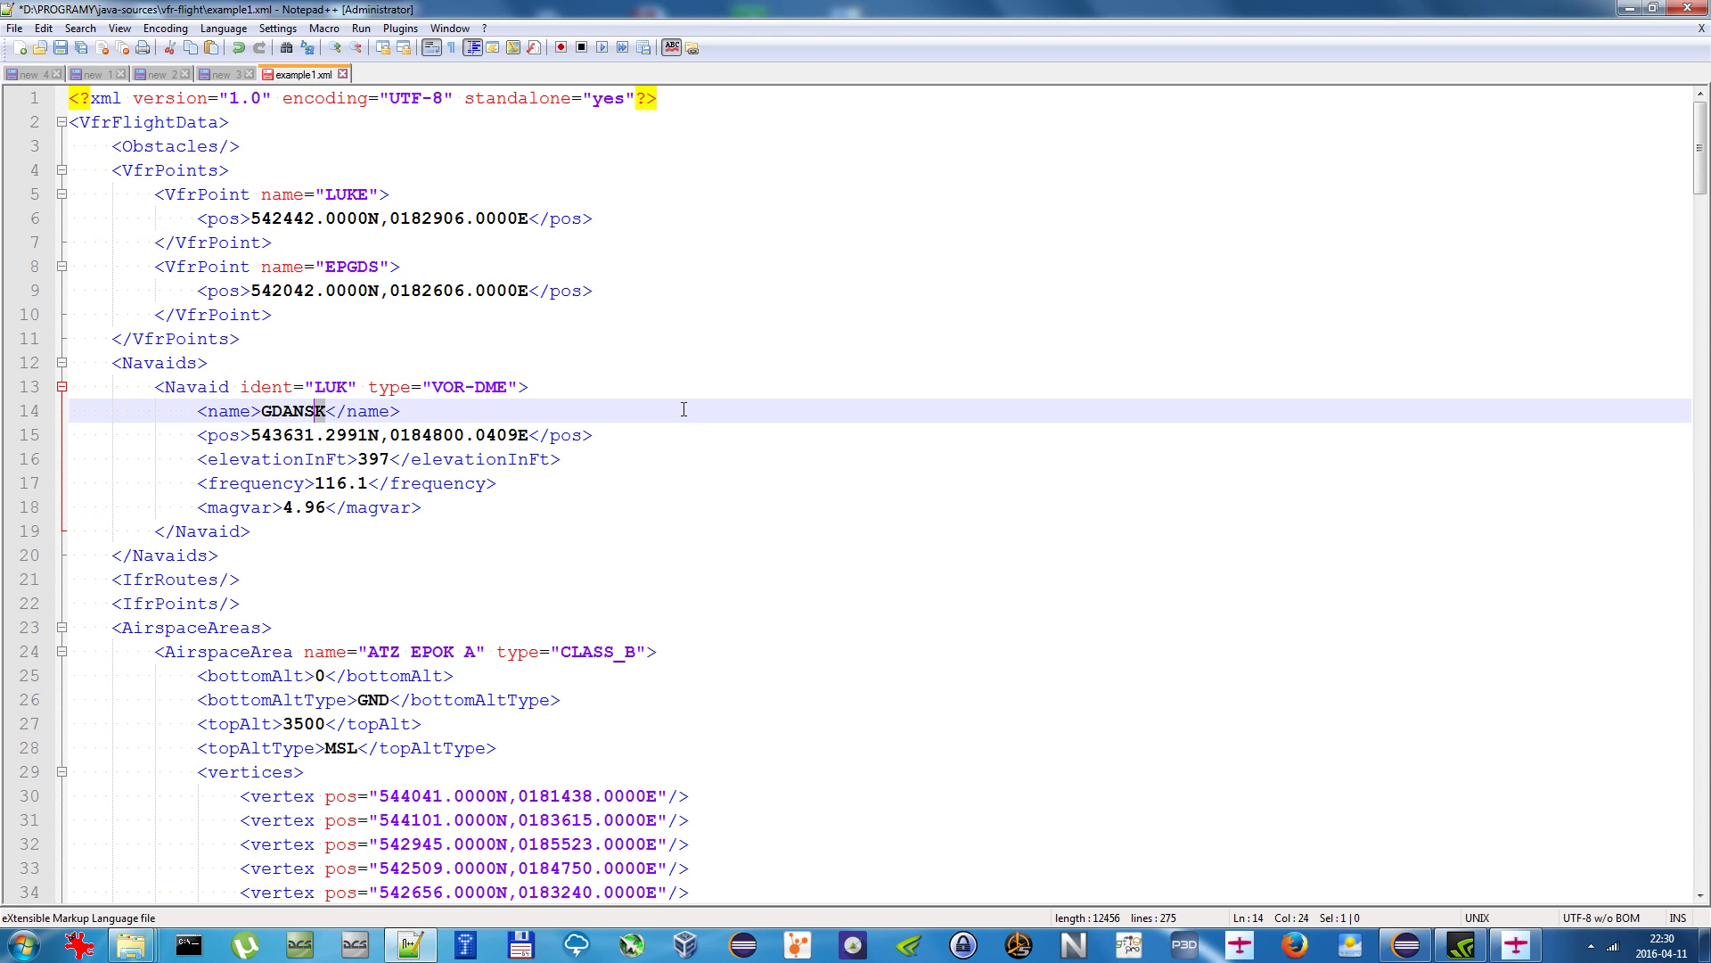
{"action": "key", "text": "shift+Left"}
{"action": "key", "text": "shift+Left"}
{"action": "key", "text": "shift+Left"}
{"action": "key", "text": "shift+Left"}
{"action": "key", "text": "shift+Left"}
{"action": "type", "text": "LUKAS"}
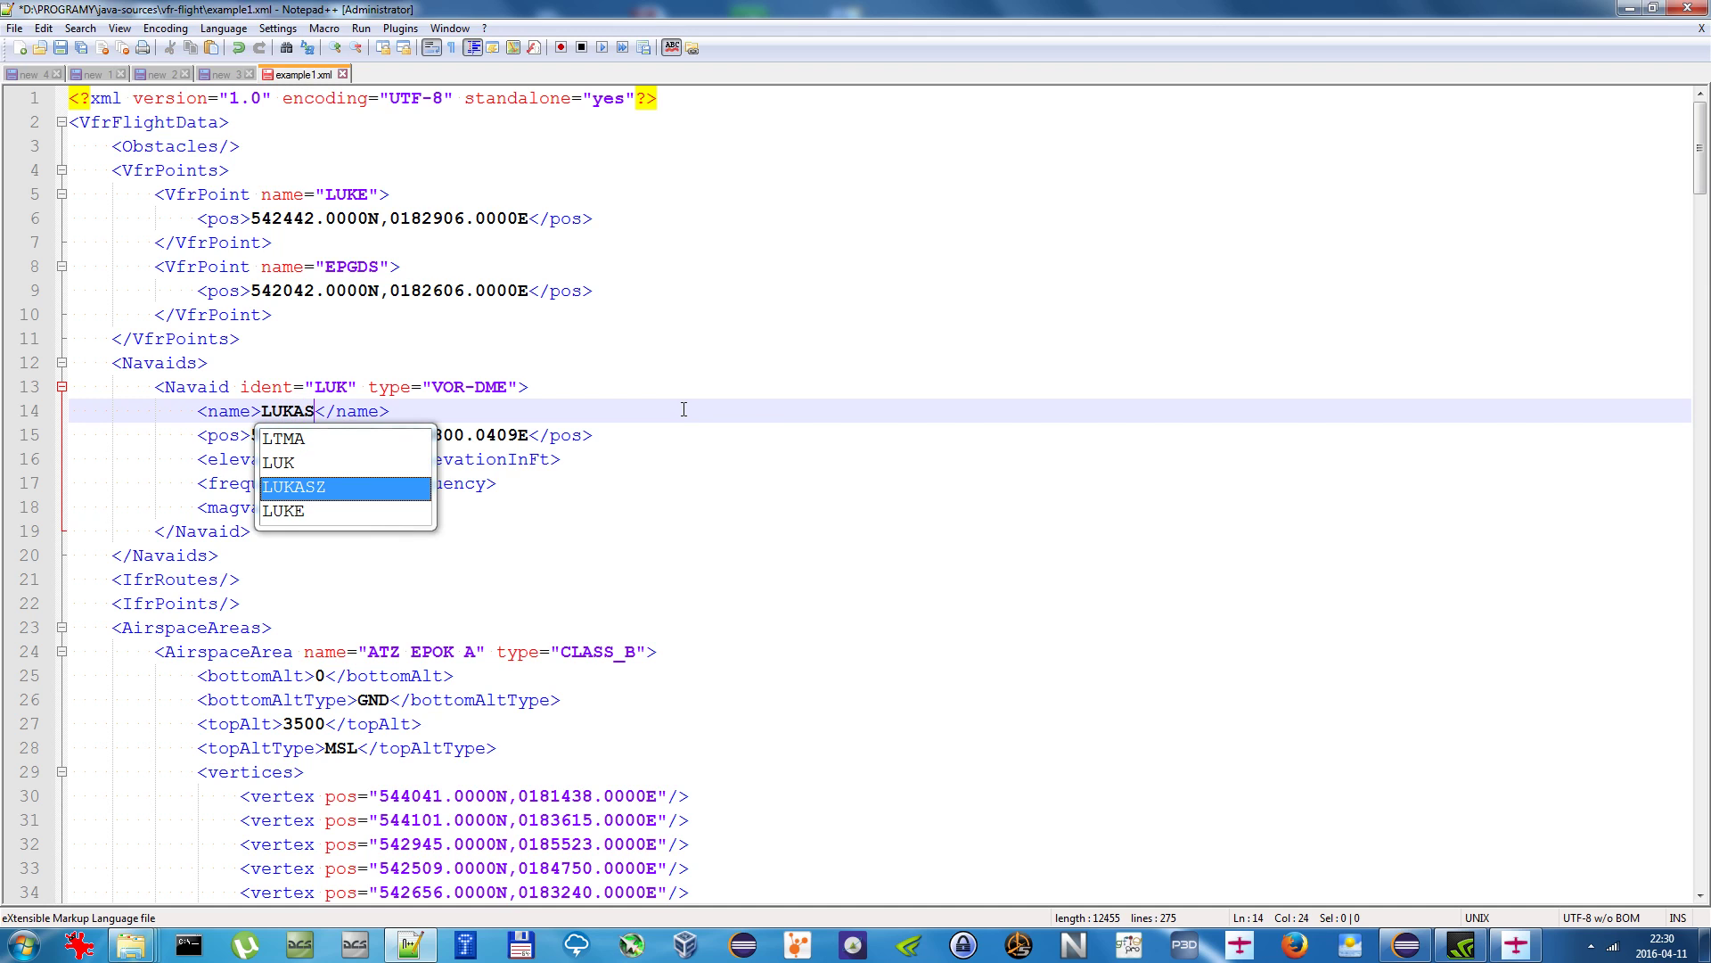
{"action": "type", "text": "Z"}
Step: Save example1.xml
{"action": "key", "text": "ctrl+s"}
{"action": "key", "text": "Escape"}
{"action": "key", "text": "Up"}
{"action": "key", "text": "Up"}
{"action": "key", "text": "Up"}
{"action": "key", "text": "Up"}
{"action": "key", "text": "Left"}
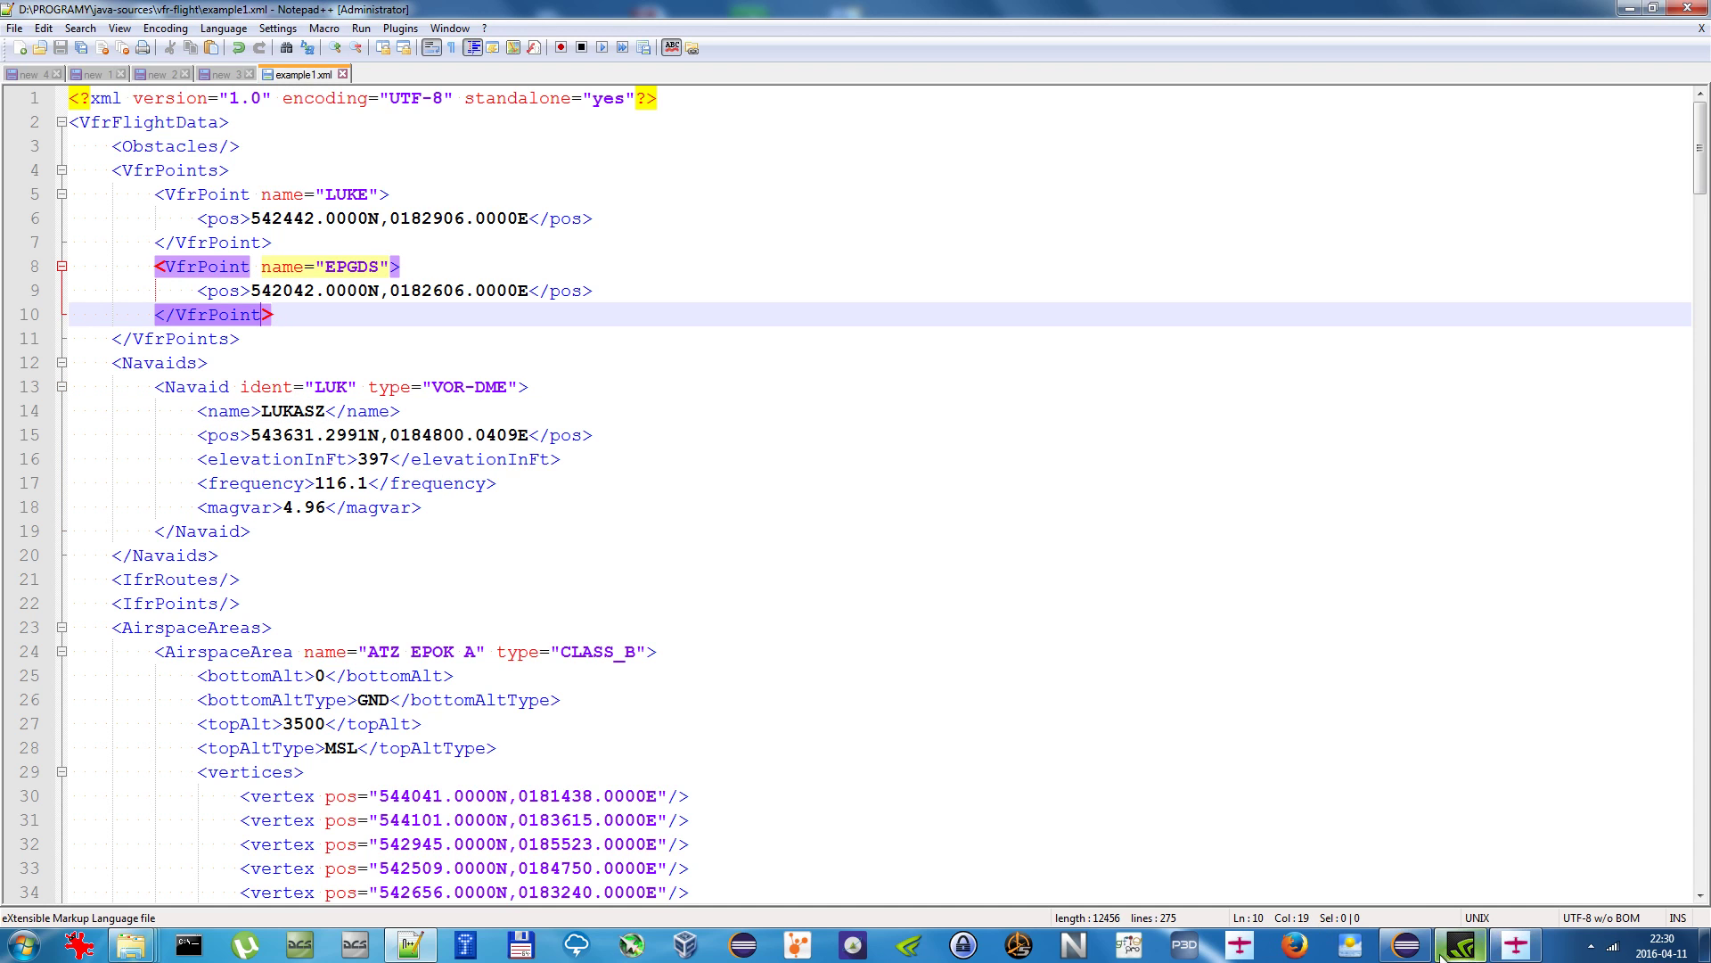
Step: Re-import the edited example1.xml with 'Append or replace data' and acknowledge the success message
{"action": "scroll", "coordinate": [688, 392], "scroll_direction": "down", "scroll_amount": 2}
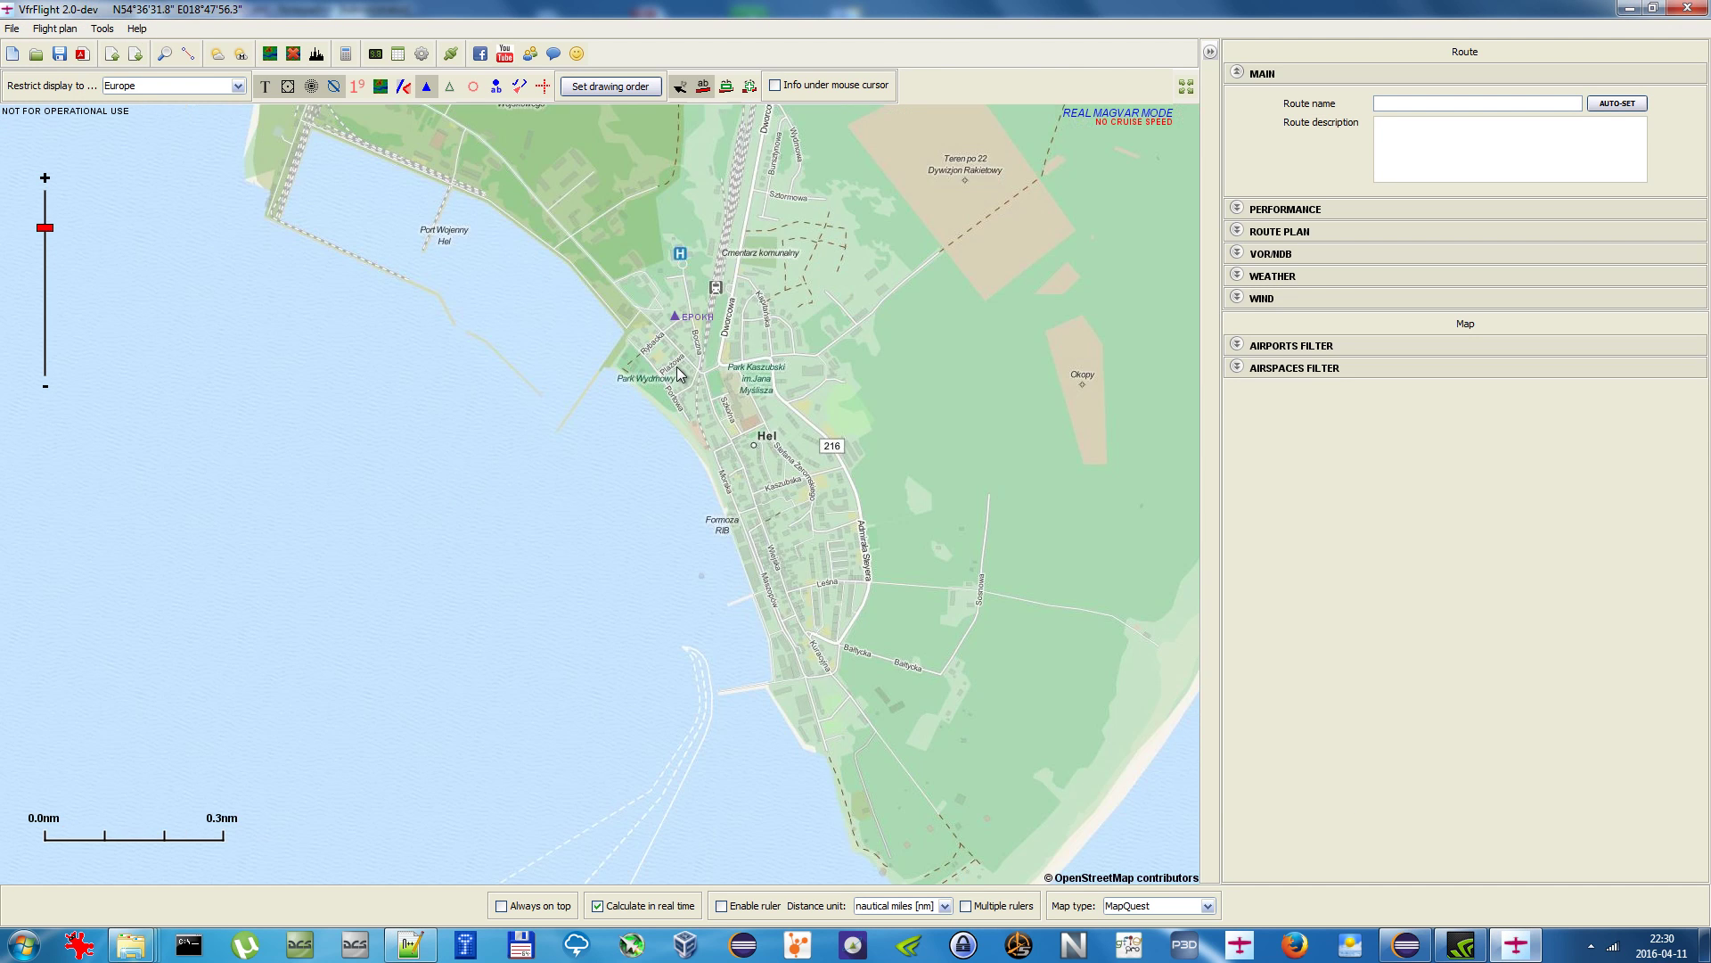
{"action": "left_click", "coordinate": [102, 29]}
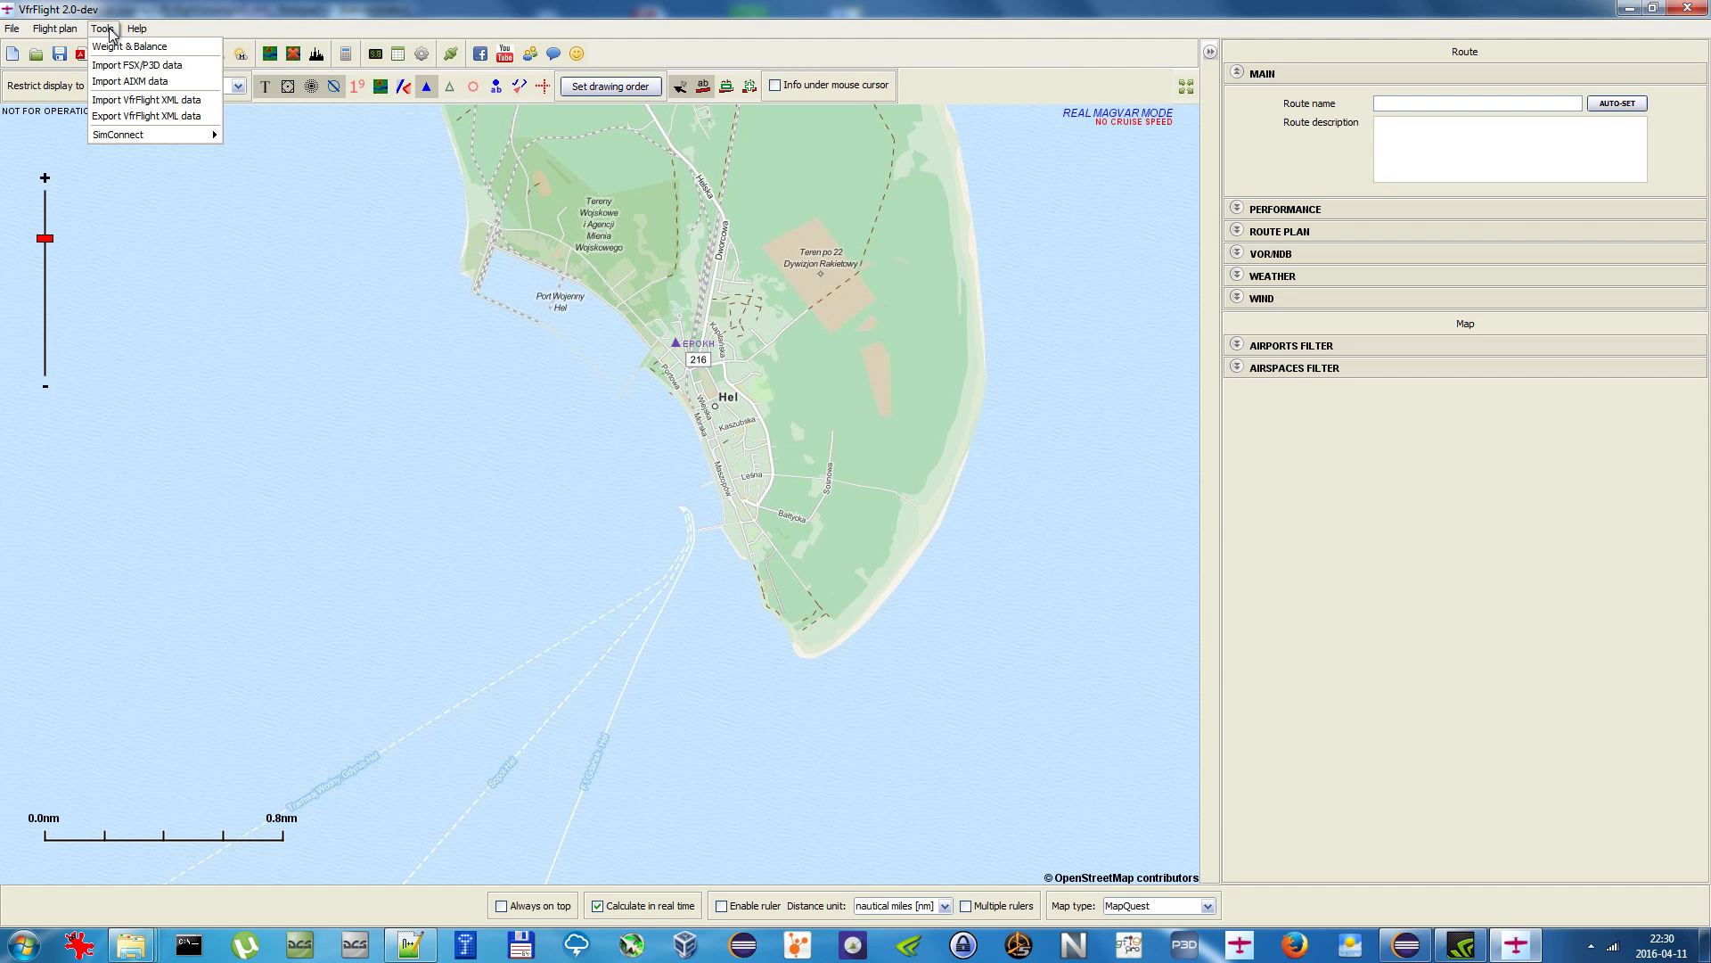
{"action": "left_click", "coordinate": [153, 109]}
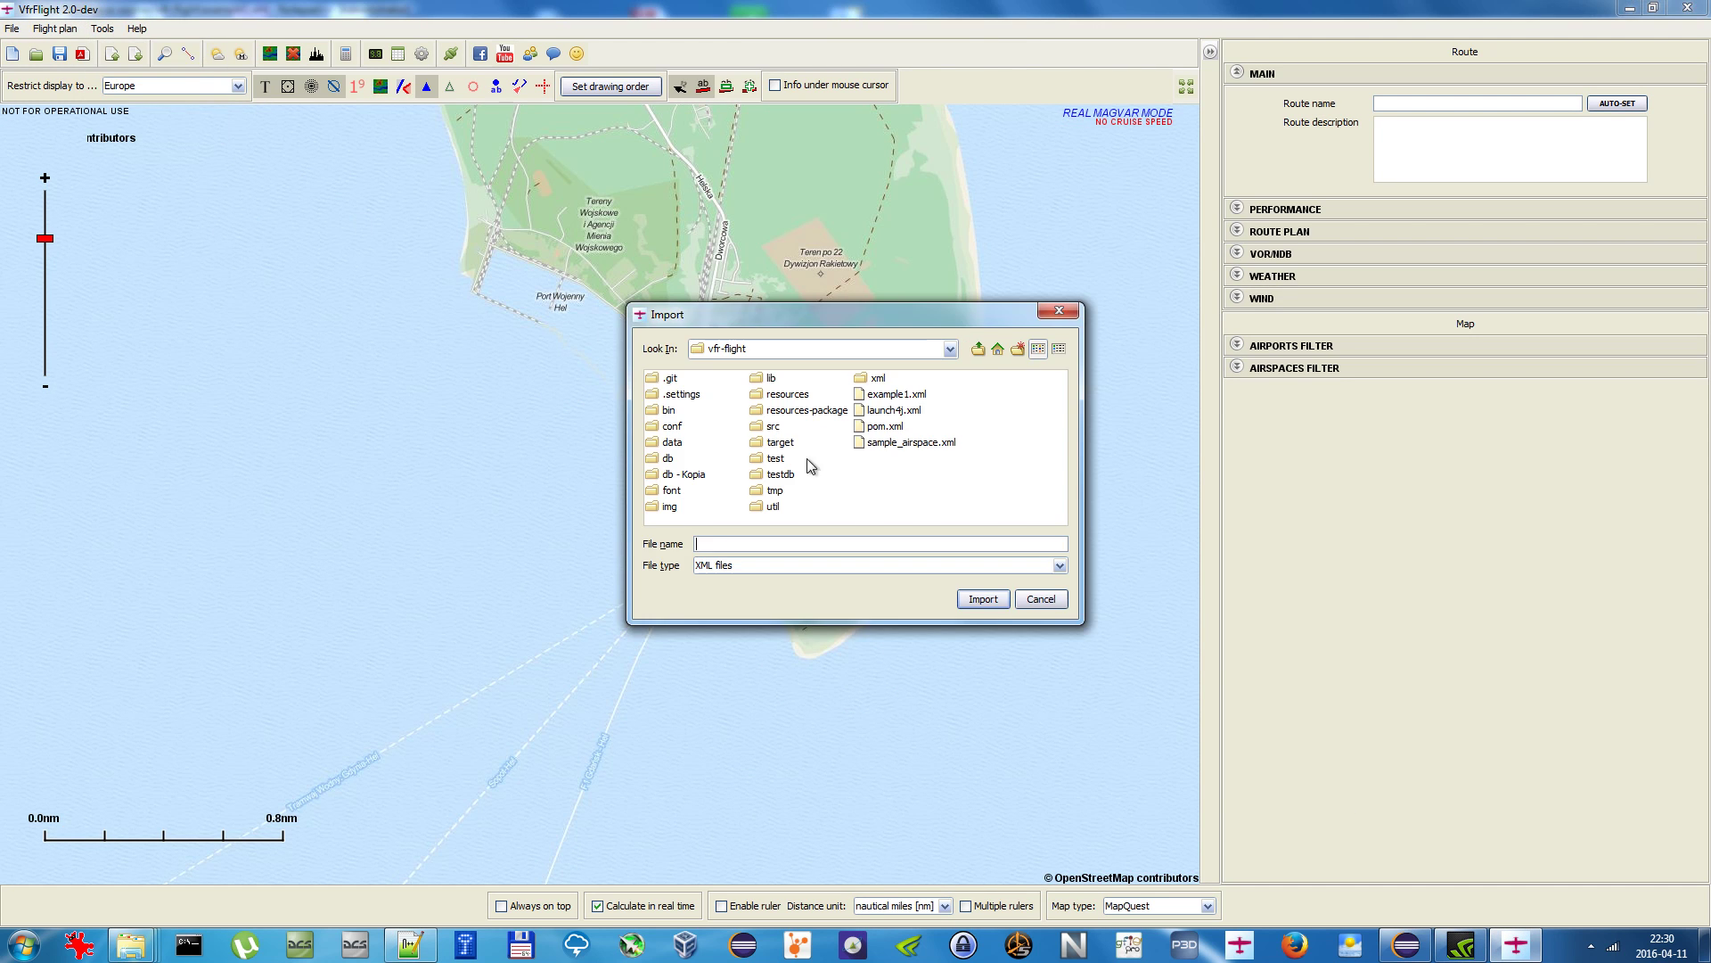
{"action": "left_click", "coordinate": [902, 394]}
{"action": "left_click", "coordinate": [984, 600]}
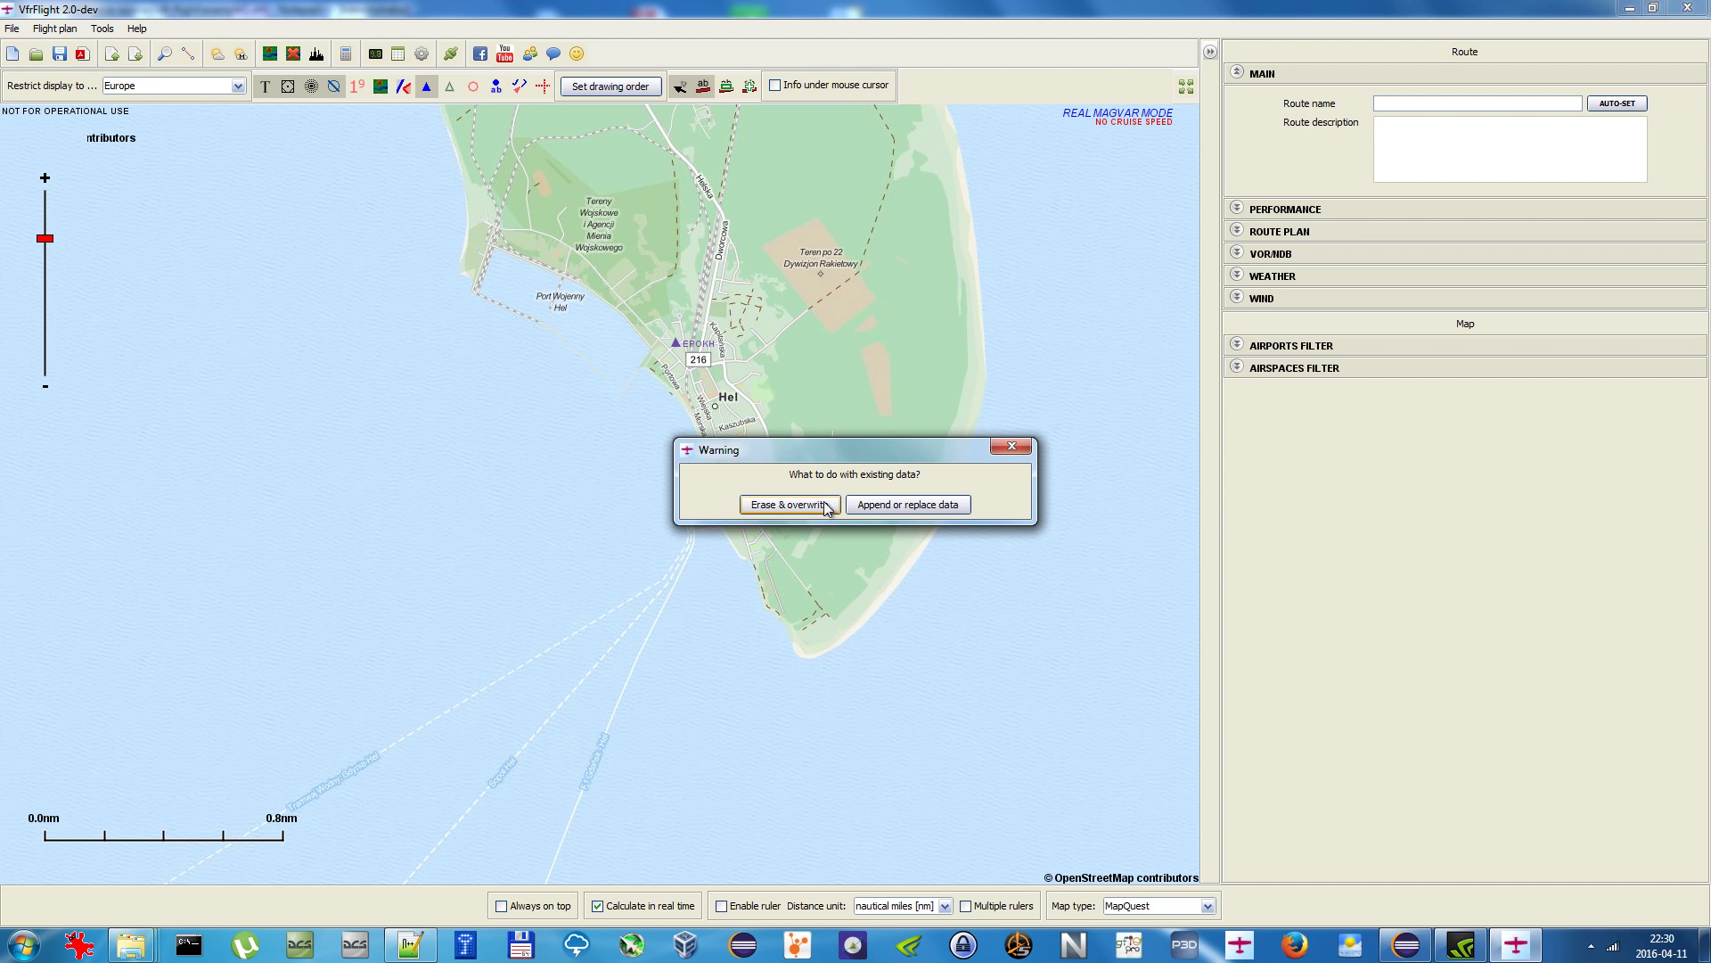
{"action": "left_click", "coordinate": [928, 510]}
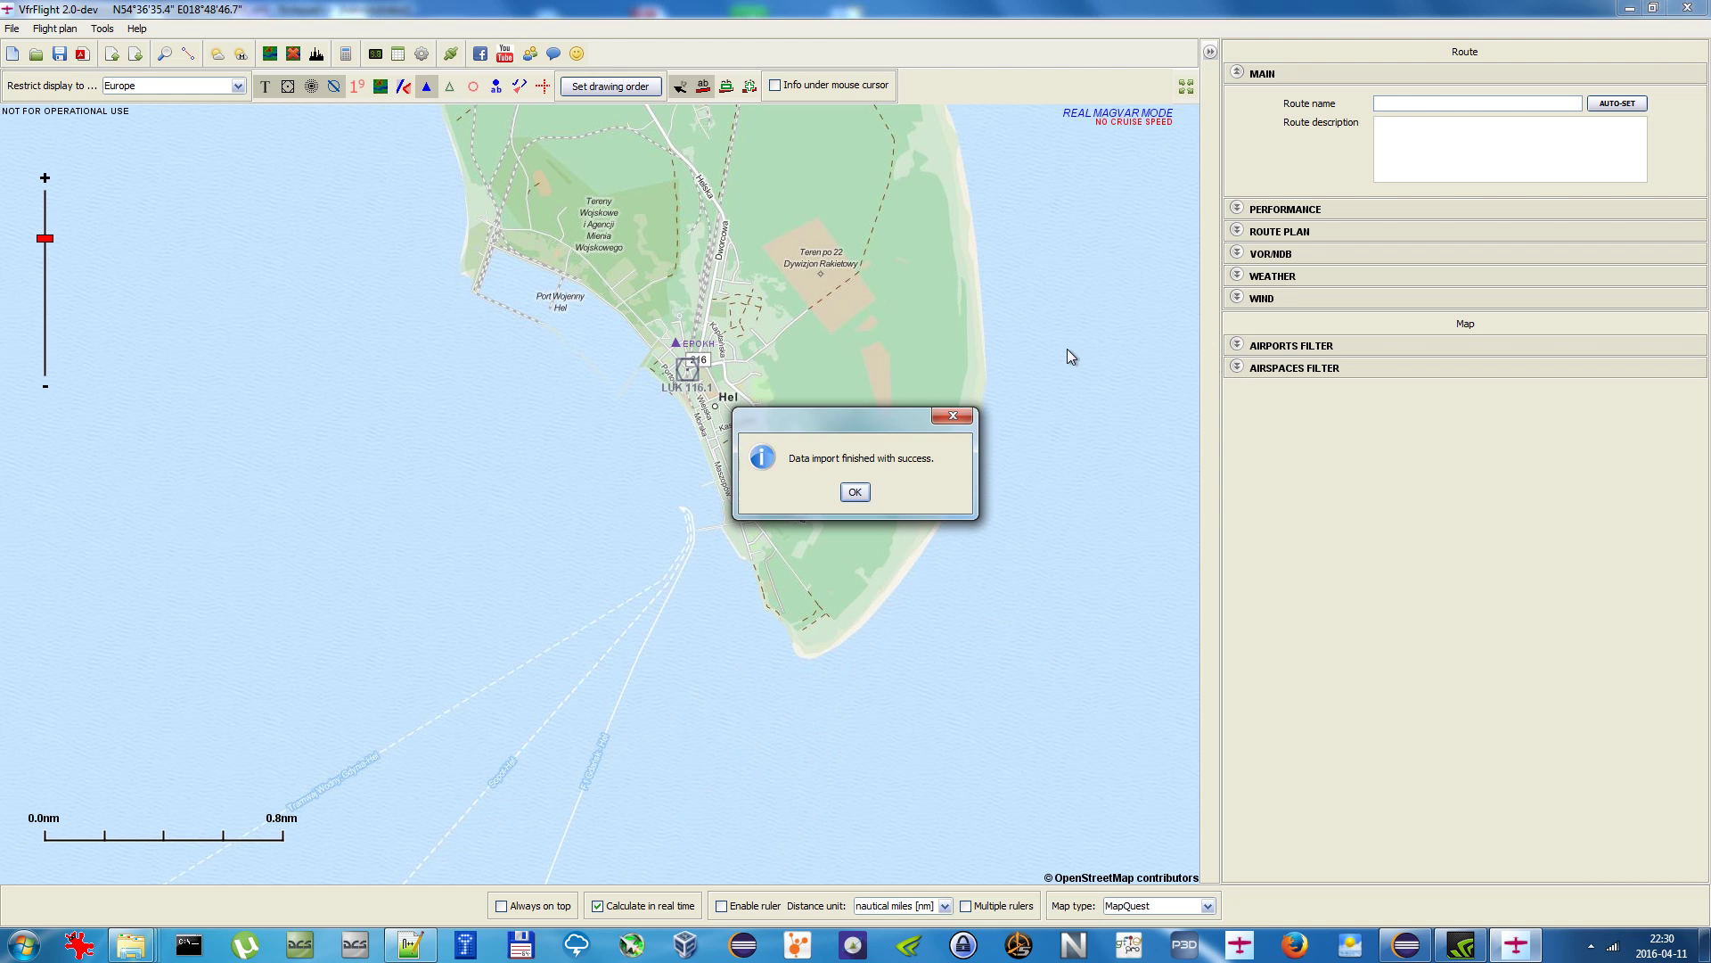
{"action": "left_click", "coordinate": [854, 492]}
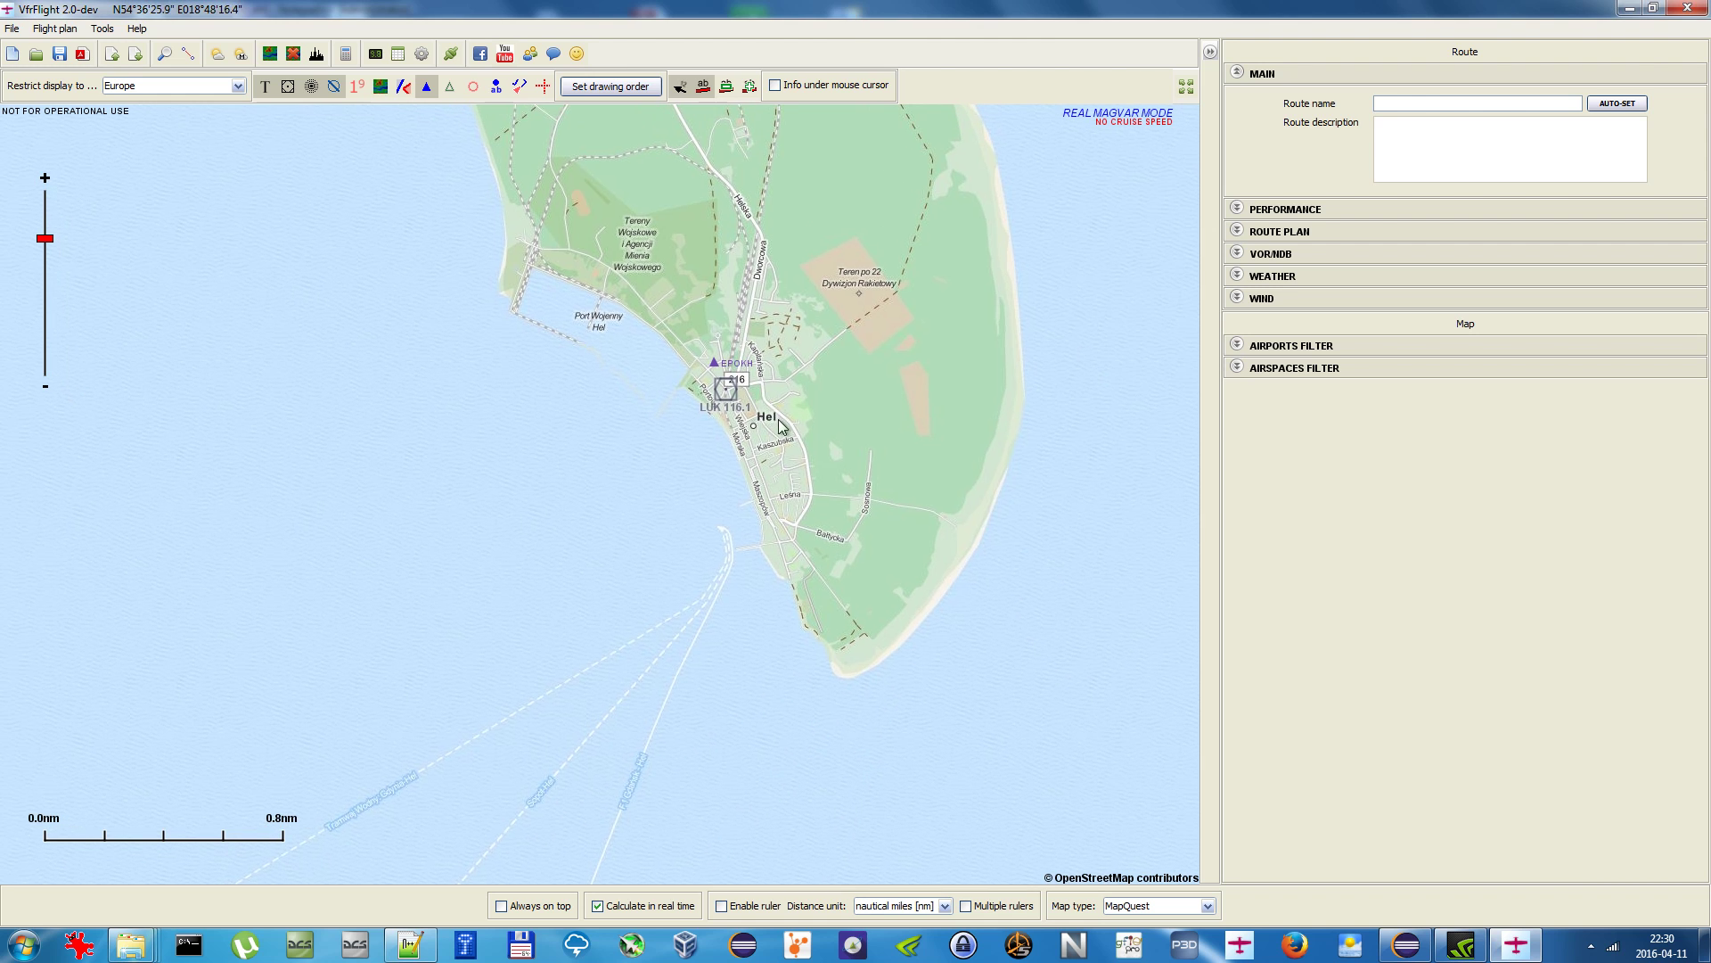
Step: Add the LUK VOR-DME on Hel to the route
{"action": "scroll", "coordinate": [738, 387], "scroll_direction": "down", "scroll_amount": 3}
{"action": "left_click_drag", "start_coordinate": [665, 442], "coordinate": [573, 668]}
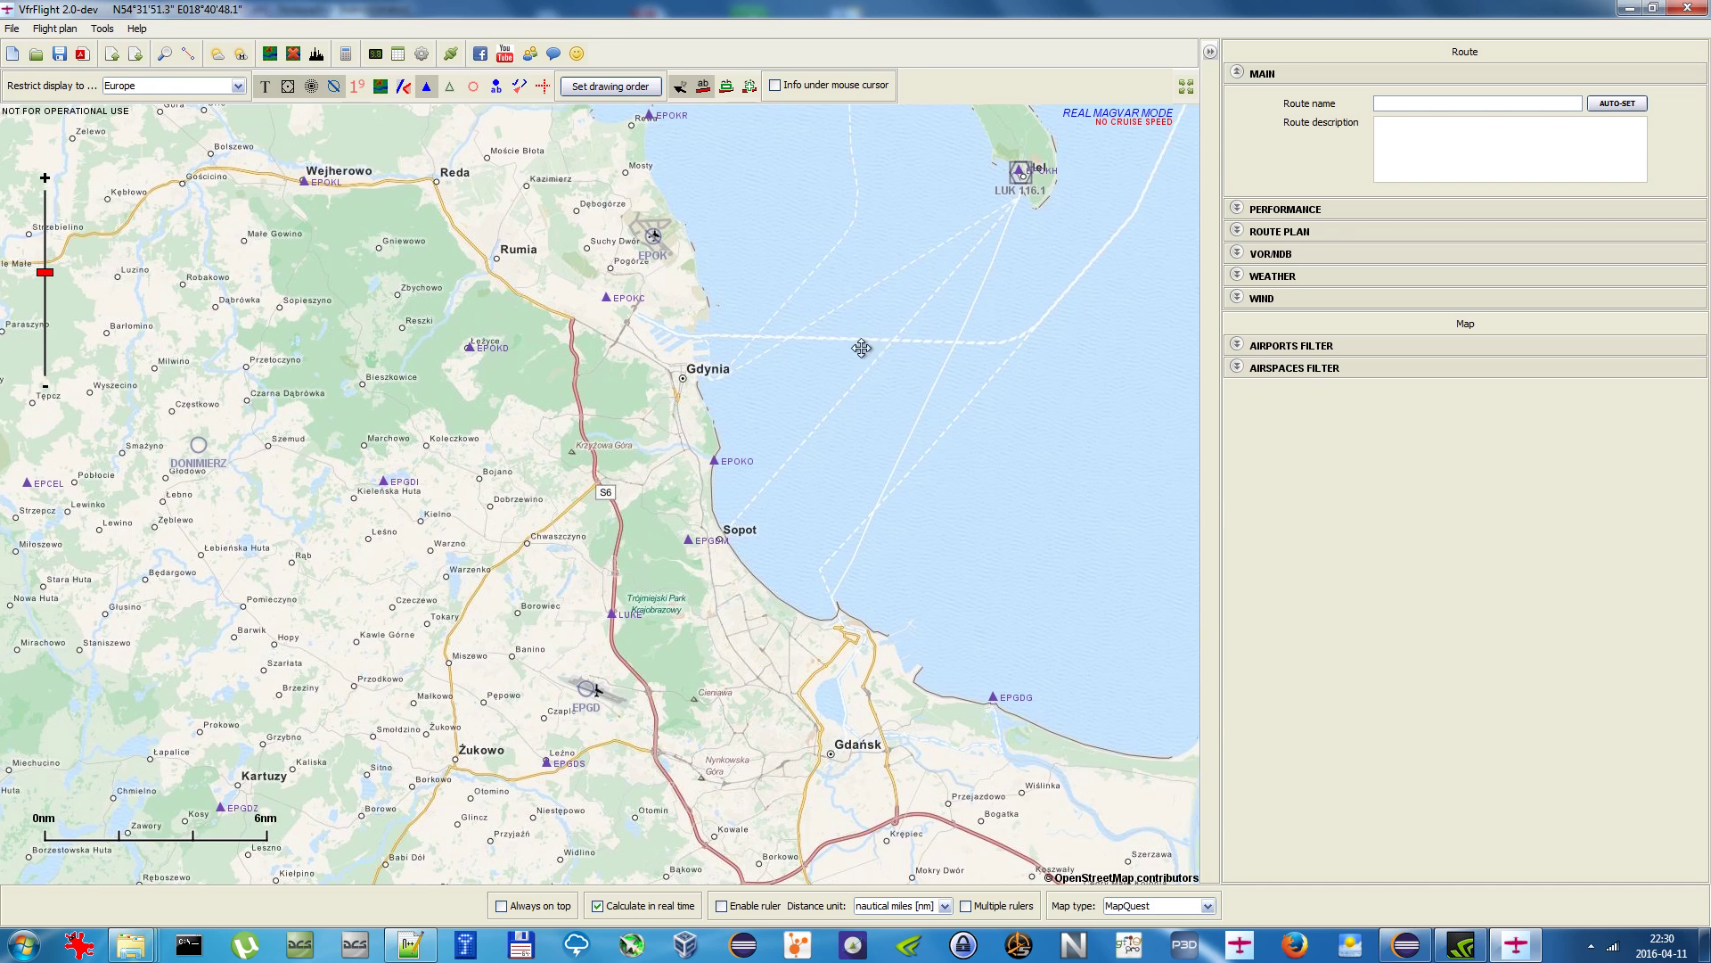
{"action": "scroll", "coordinate": [913, 387], "scroll_direction": "up", "scroll_amount": 2}
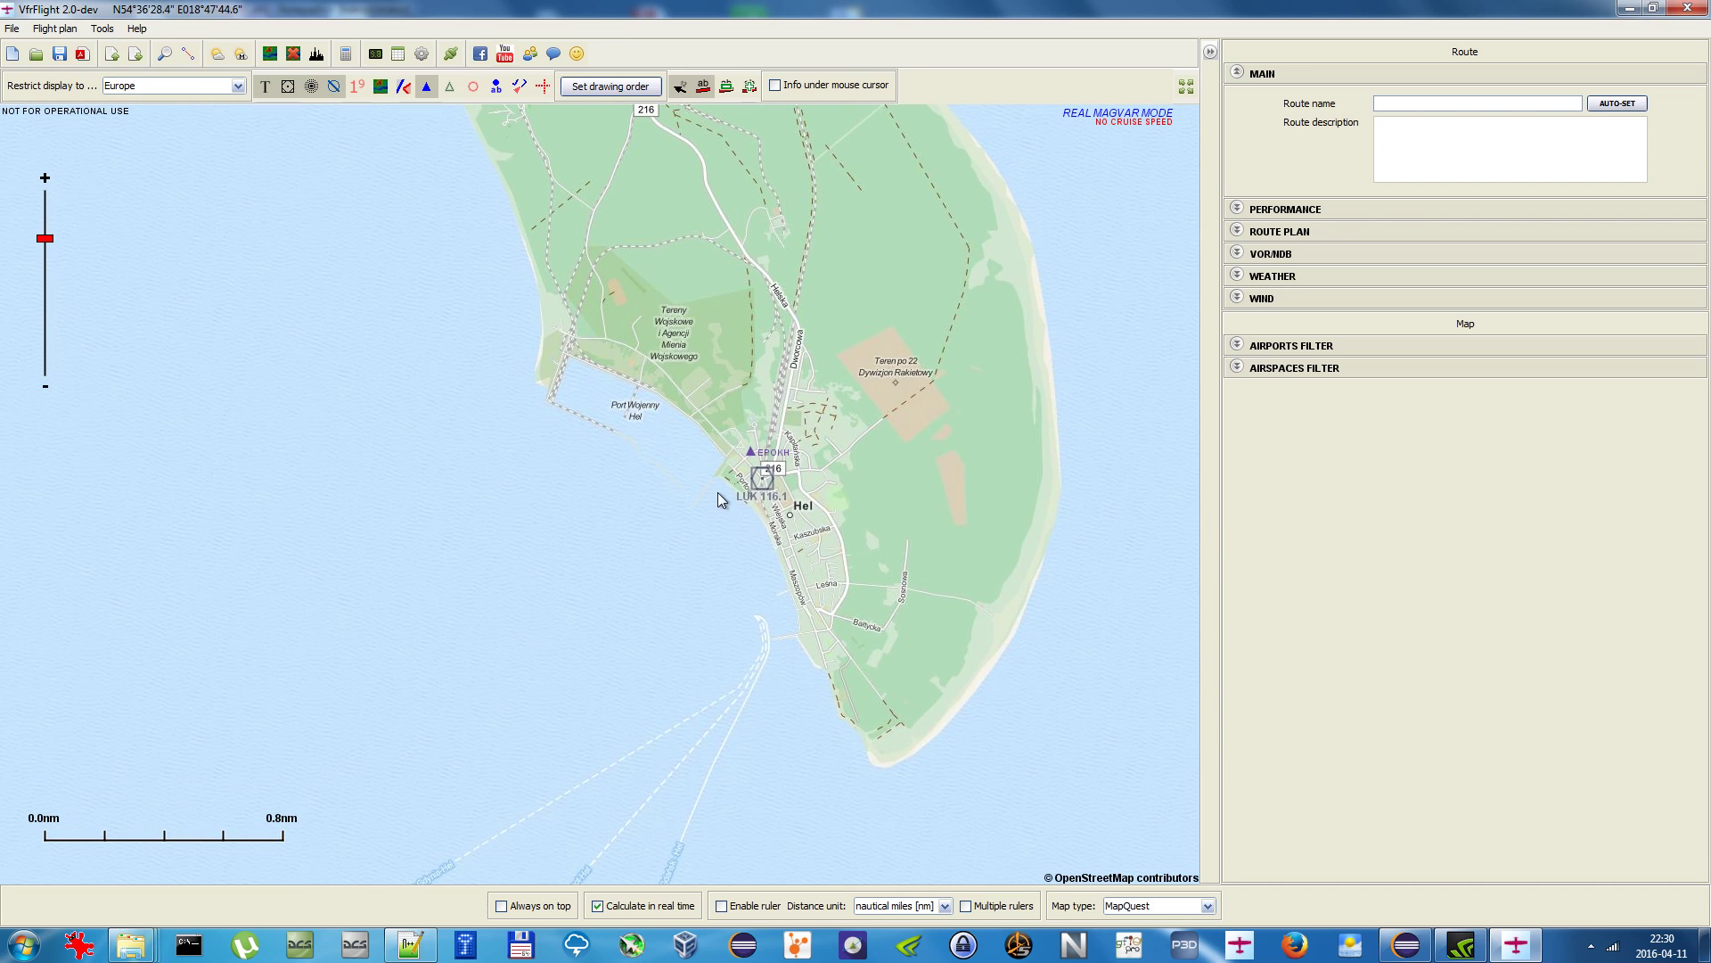
{"action": "left_click_drag", "start_coordinate": [690, 529], "coordinate": [821, 470]}
{"action": "scroll", "coordinate": [738, 489], "scroll_direction": "down", "scroll_amount": 1}
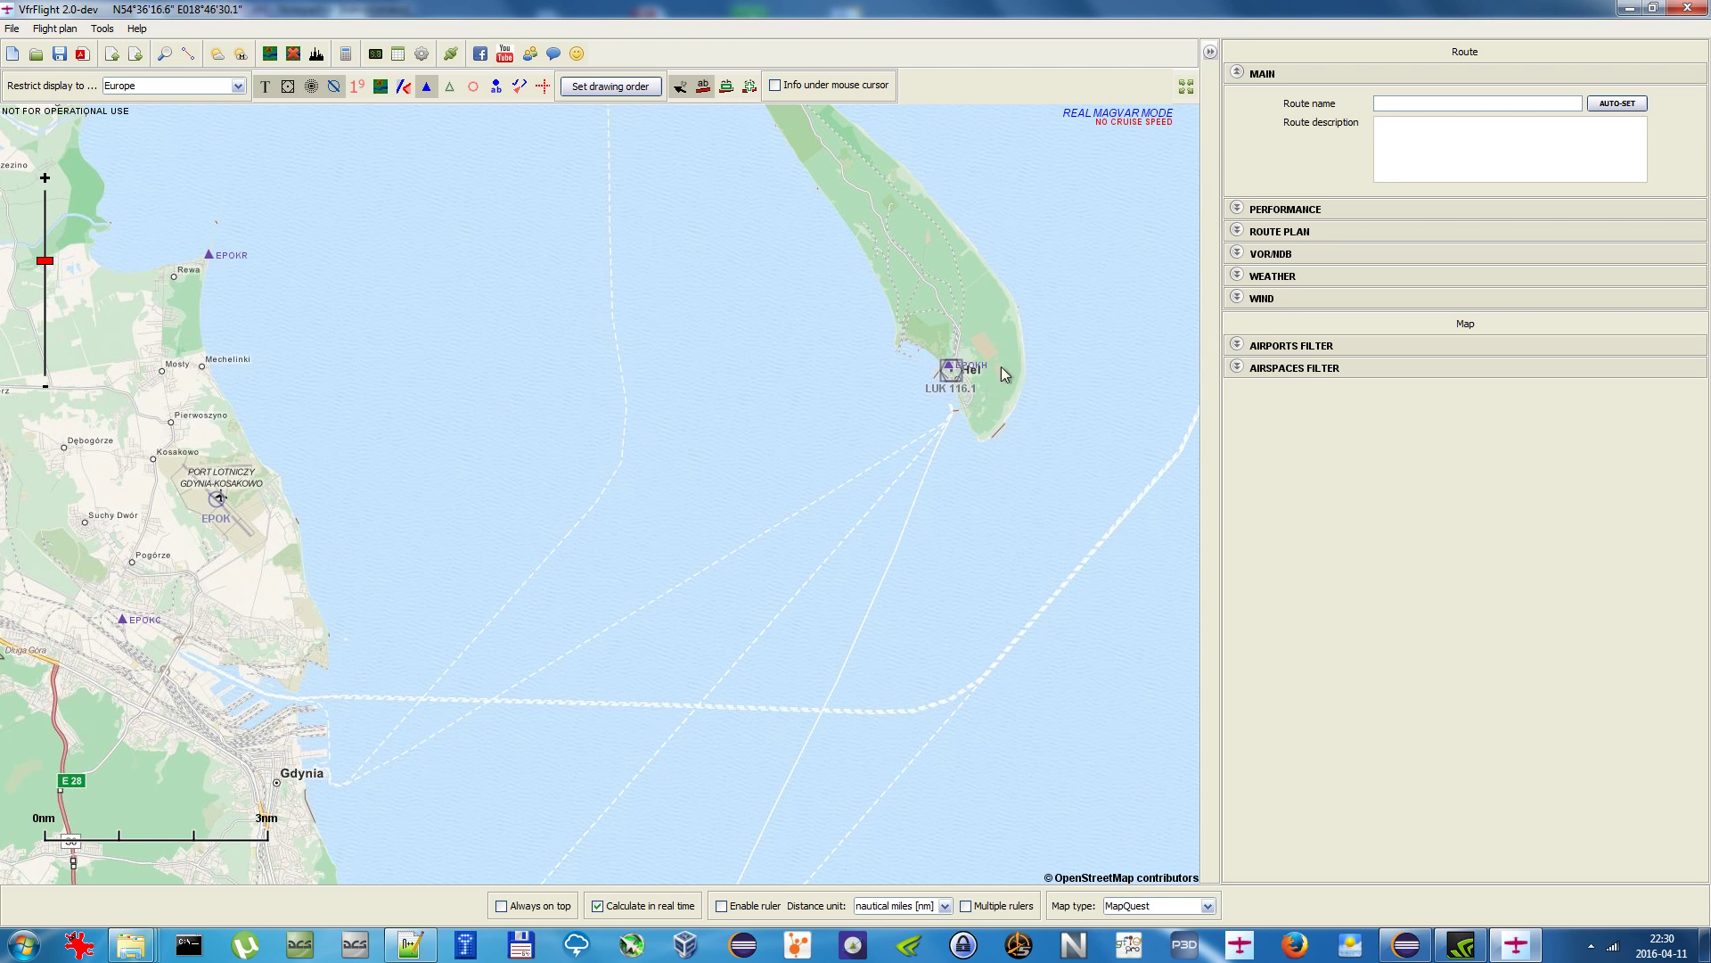
{"action": "right_click", "coordinate": [953, 379]}
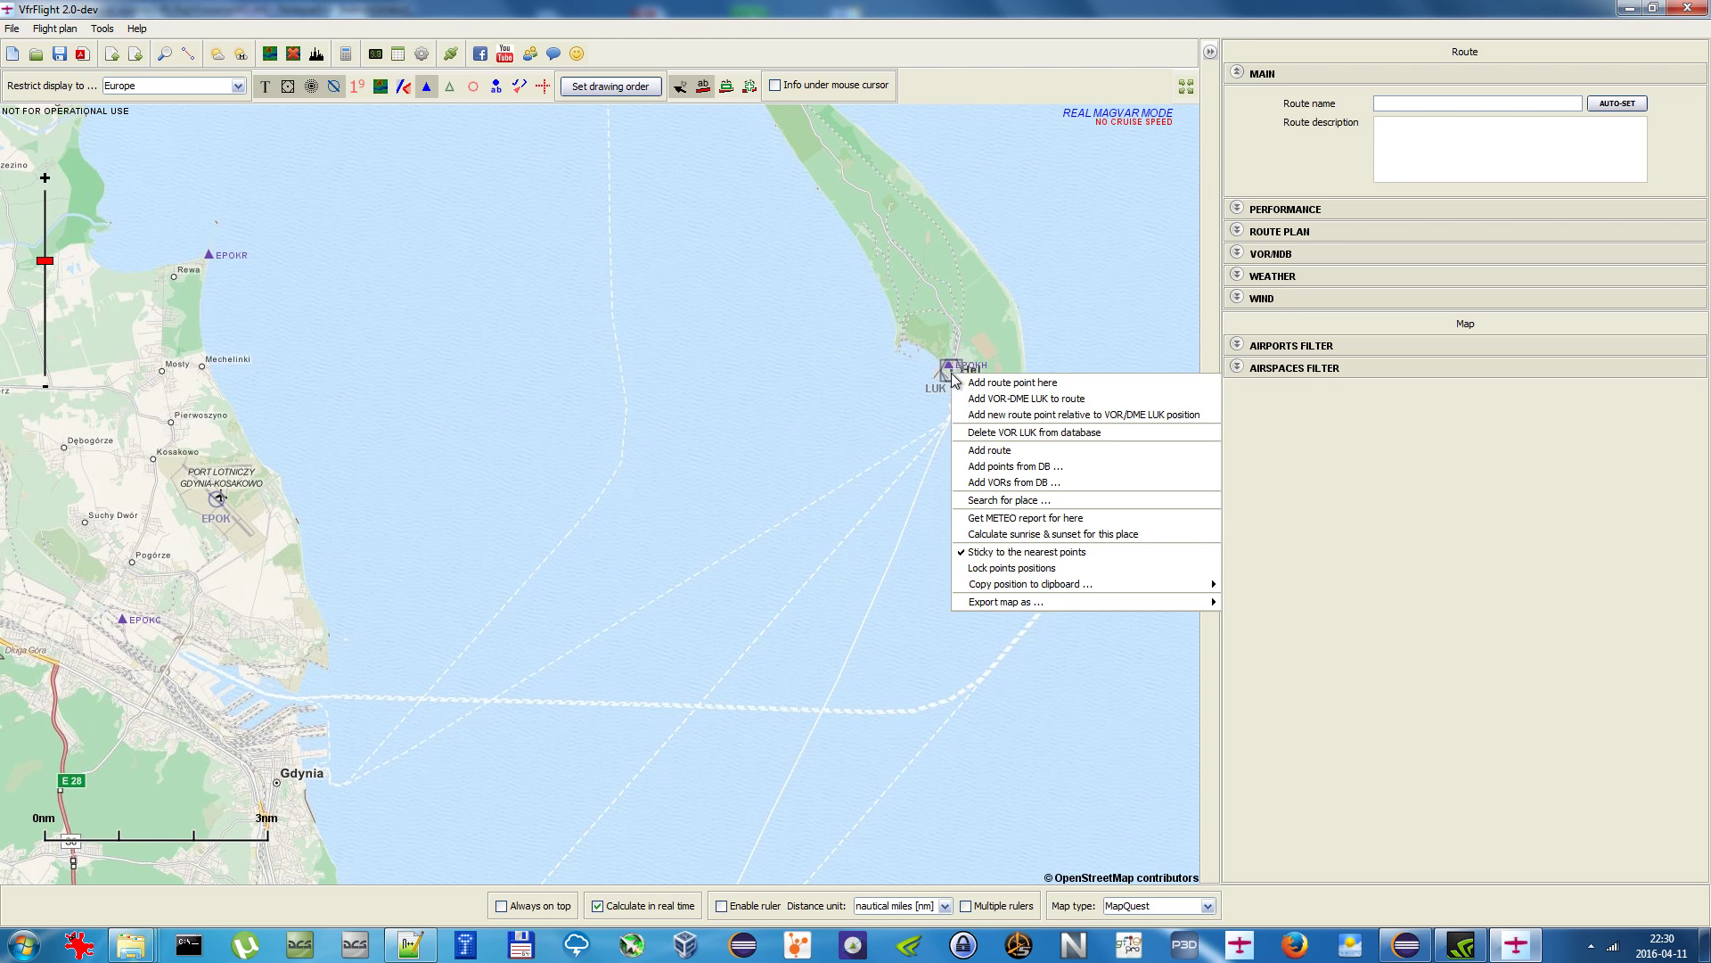
{"action": "left_click", "coordinate": [991, 398]}
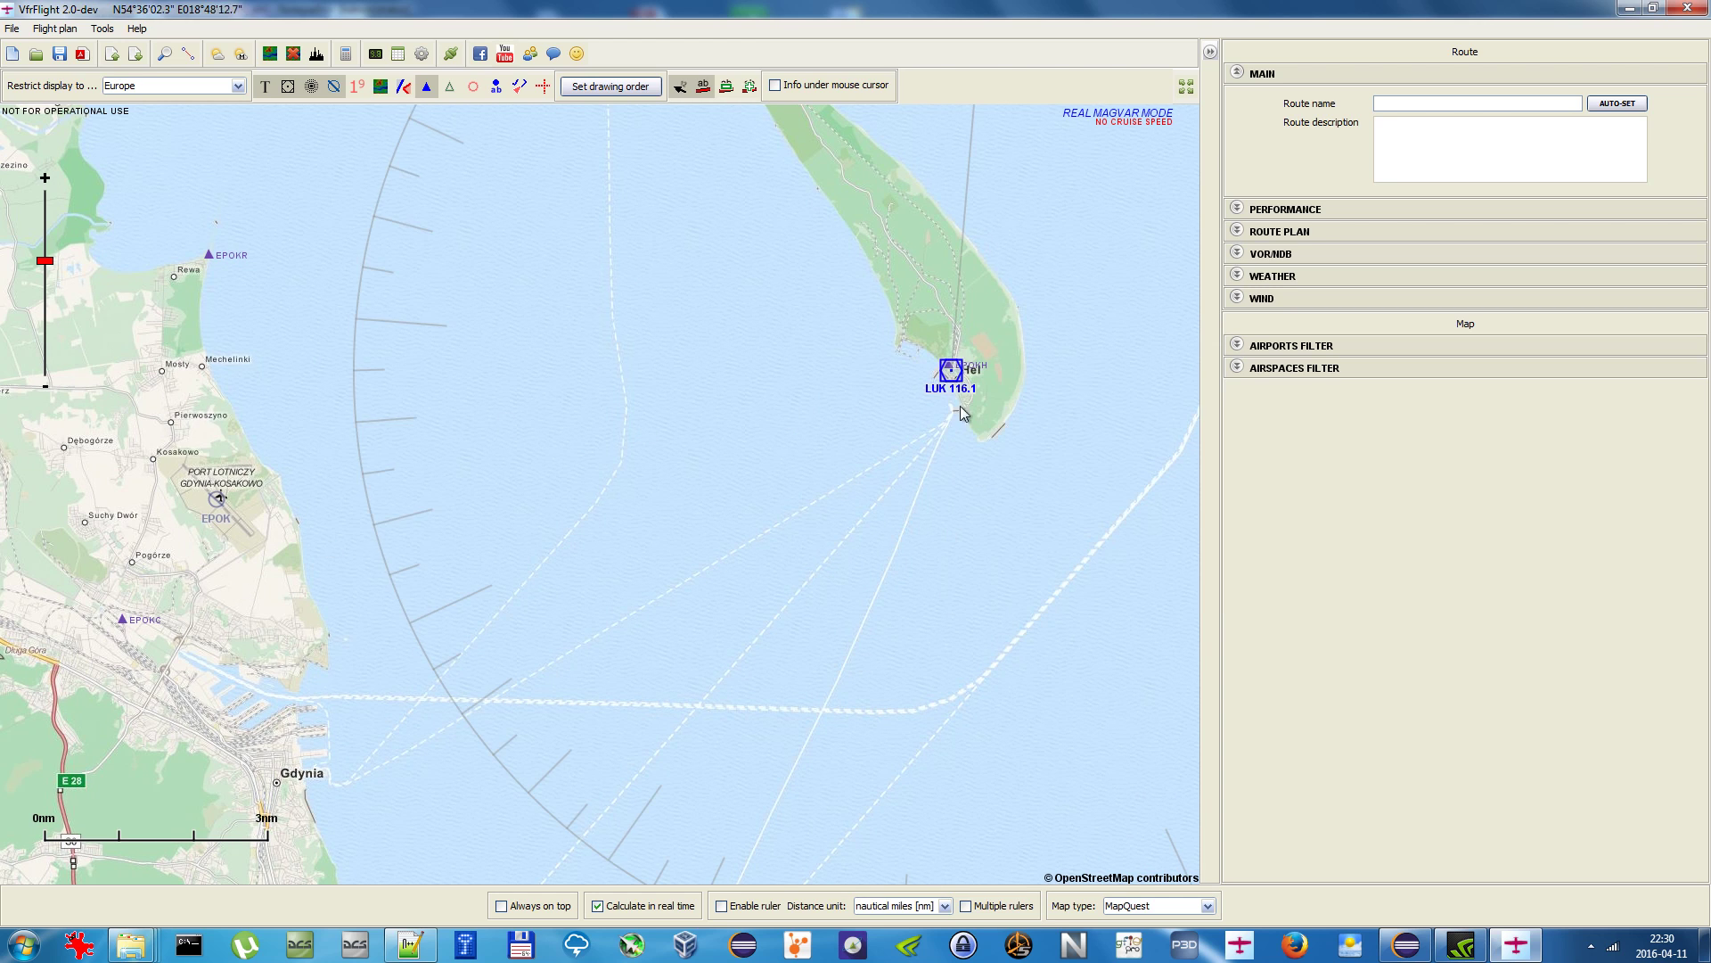
Step: Expand the VOR/NDB list and toggle the LUK radials grid on and off
{"action": "left_click", "coordinate": [1363, 253]}
{"action": "left_click", "coordinate": [1373, 471]}
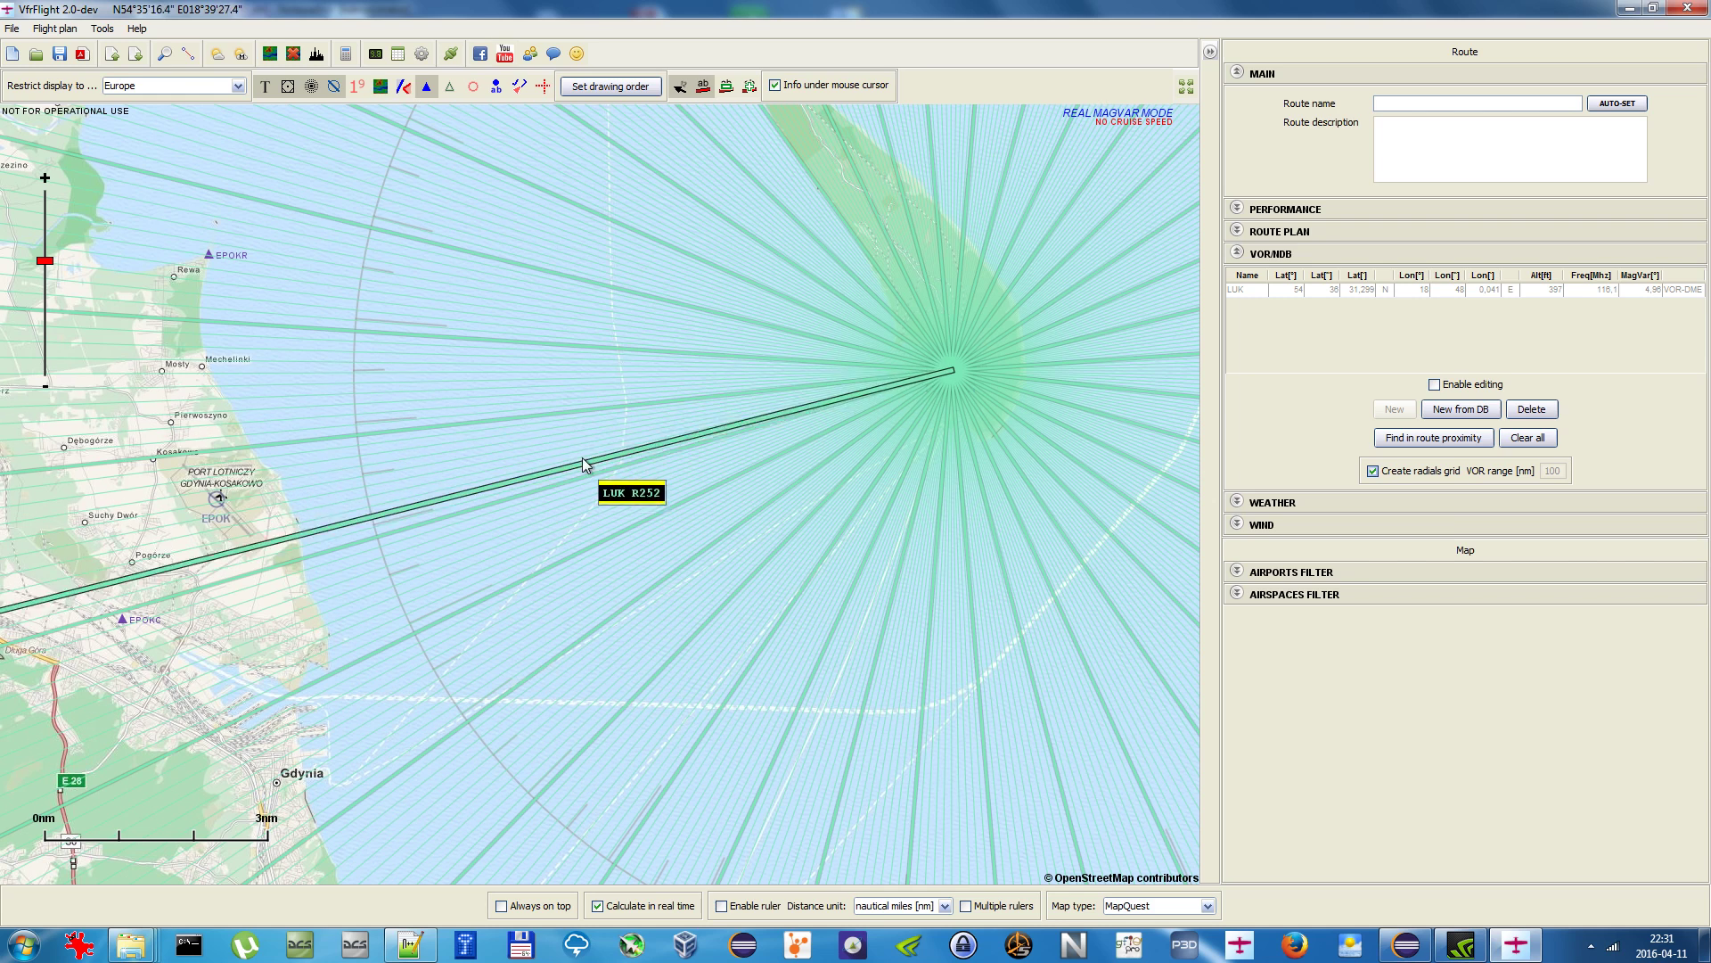
{"action": "left_click", "coordinate": [1373, 470]}
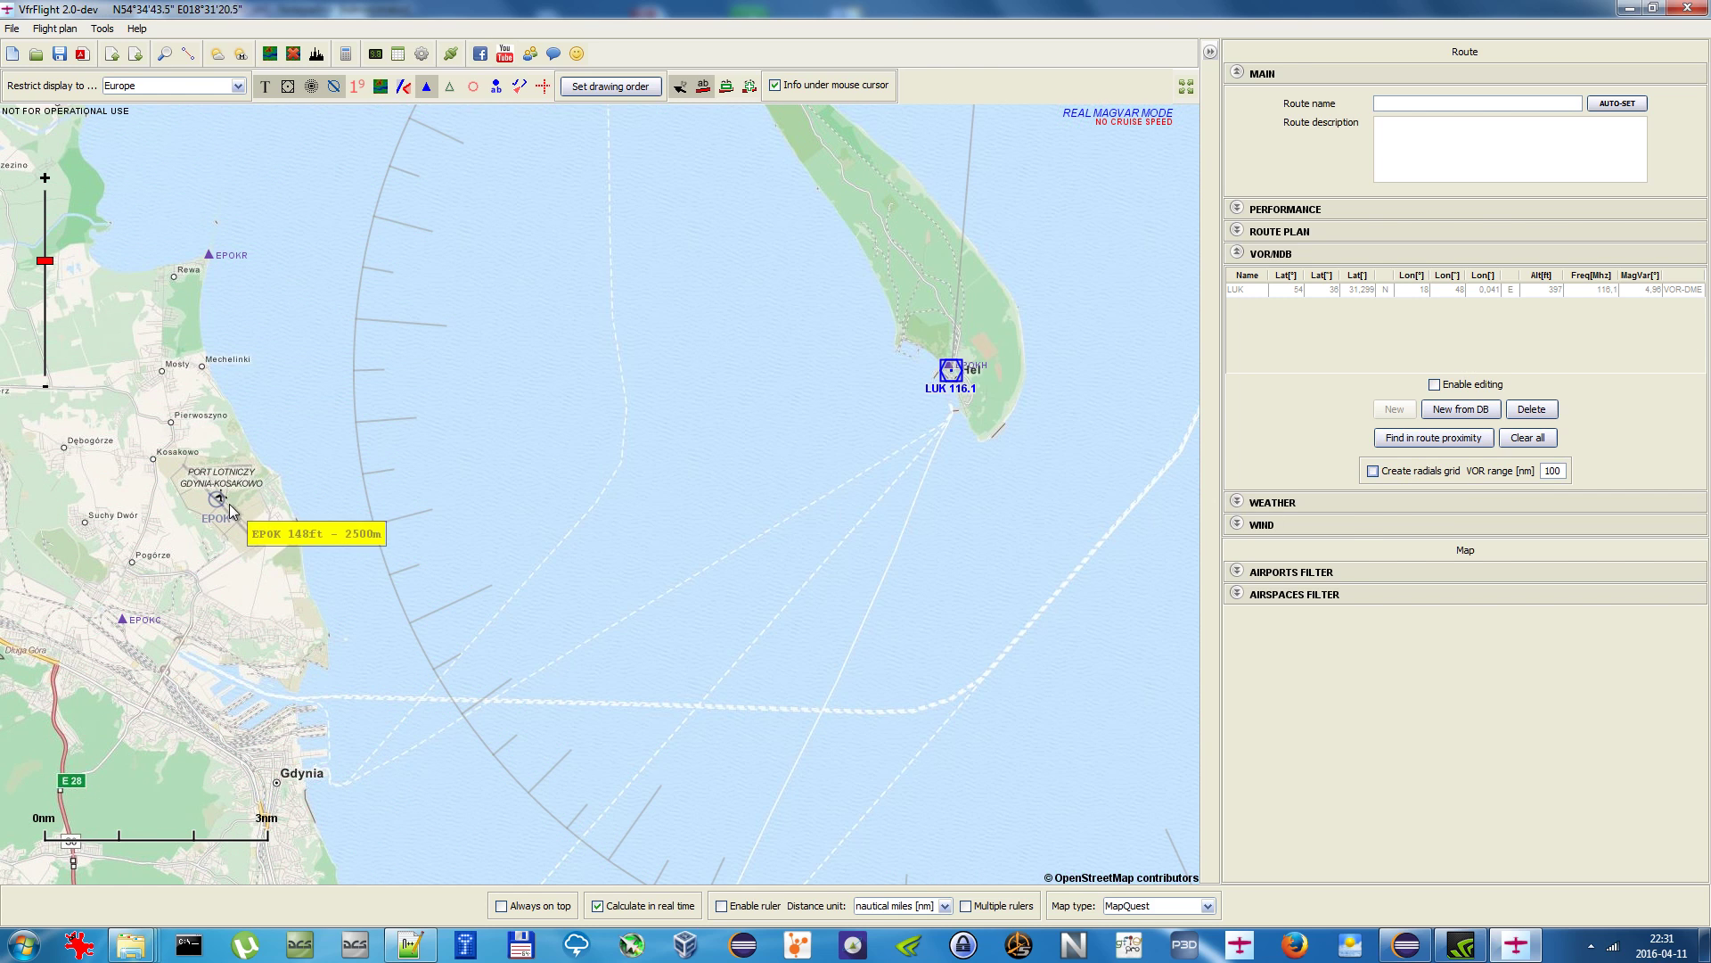
Step: Check LUK's radial and distance in the EPOK airport's VOR/NDB list
{"action": "left_click", "coordinate": [230, 511]}
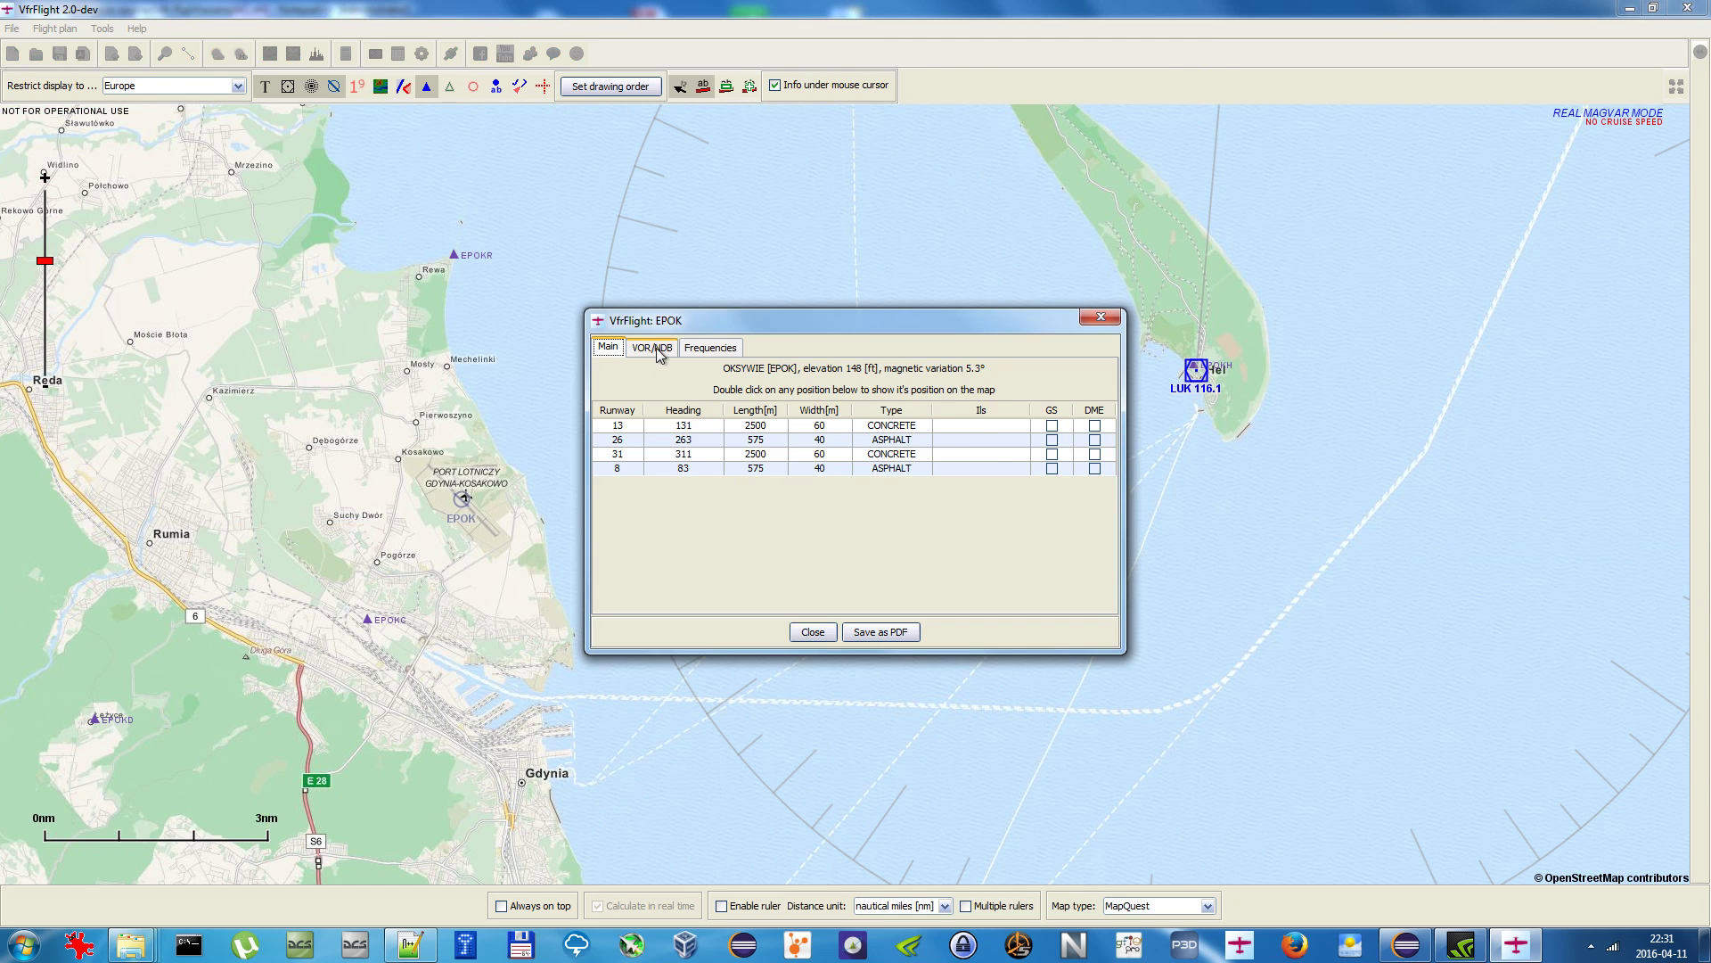
{"action": "left_click", "coordinate": [657, 349]}
{"action": "left_click", "coordinate": [648, 405]}
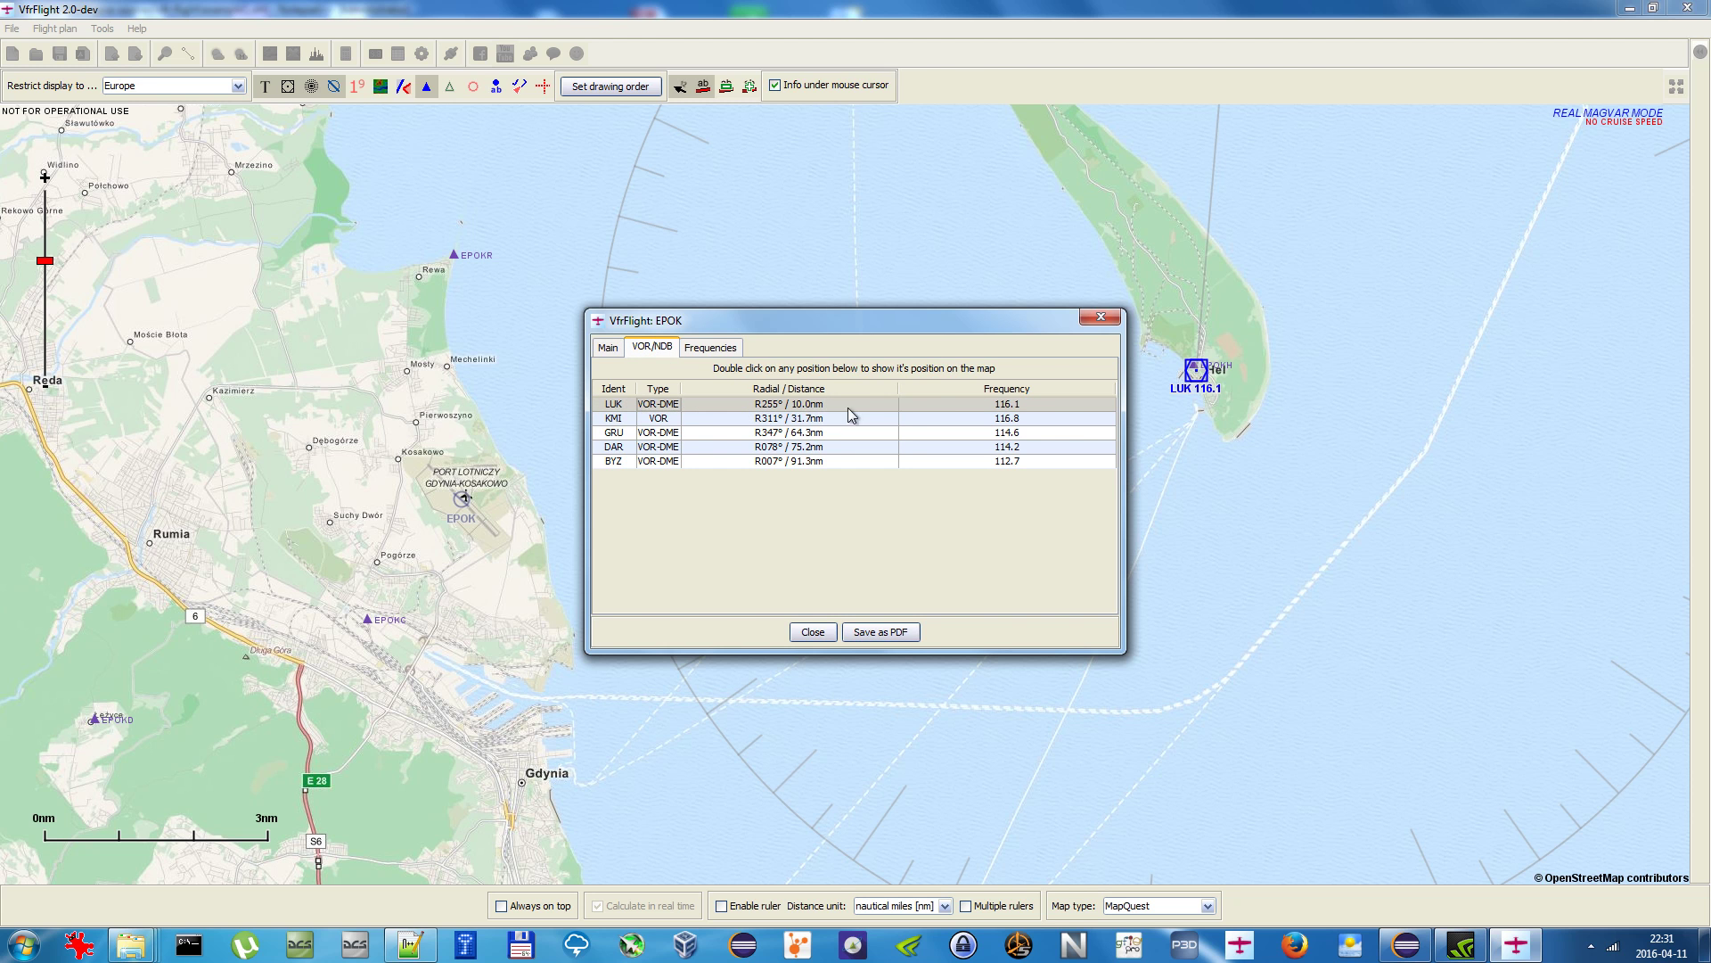
{"action": "left_click", "coordinate": [1112, 315]}
Step: Clear all VORs from the VOR/NDB list, confirming with Yes
{"action": "scroll", "coordinate": [816, 343], "scroll_direction": "down", "scroll_amount": 2}
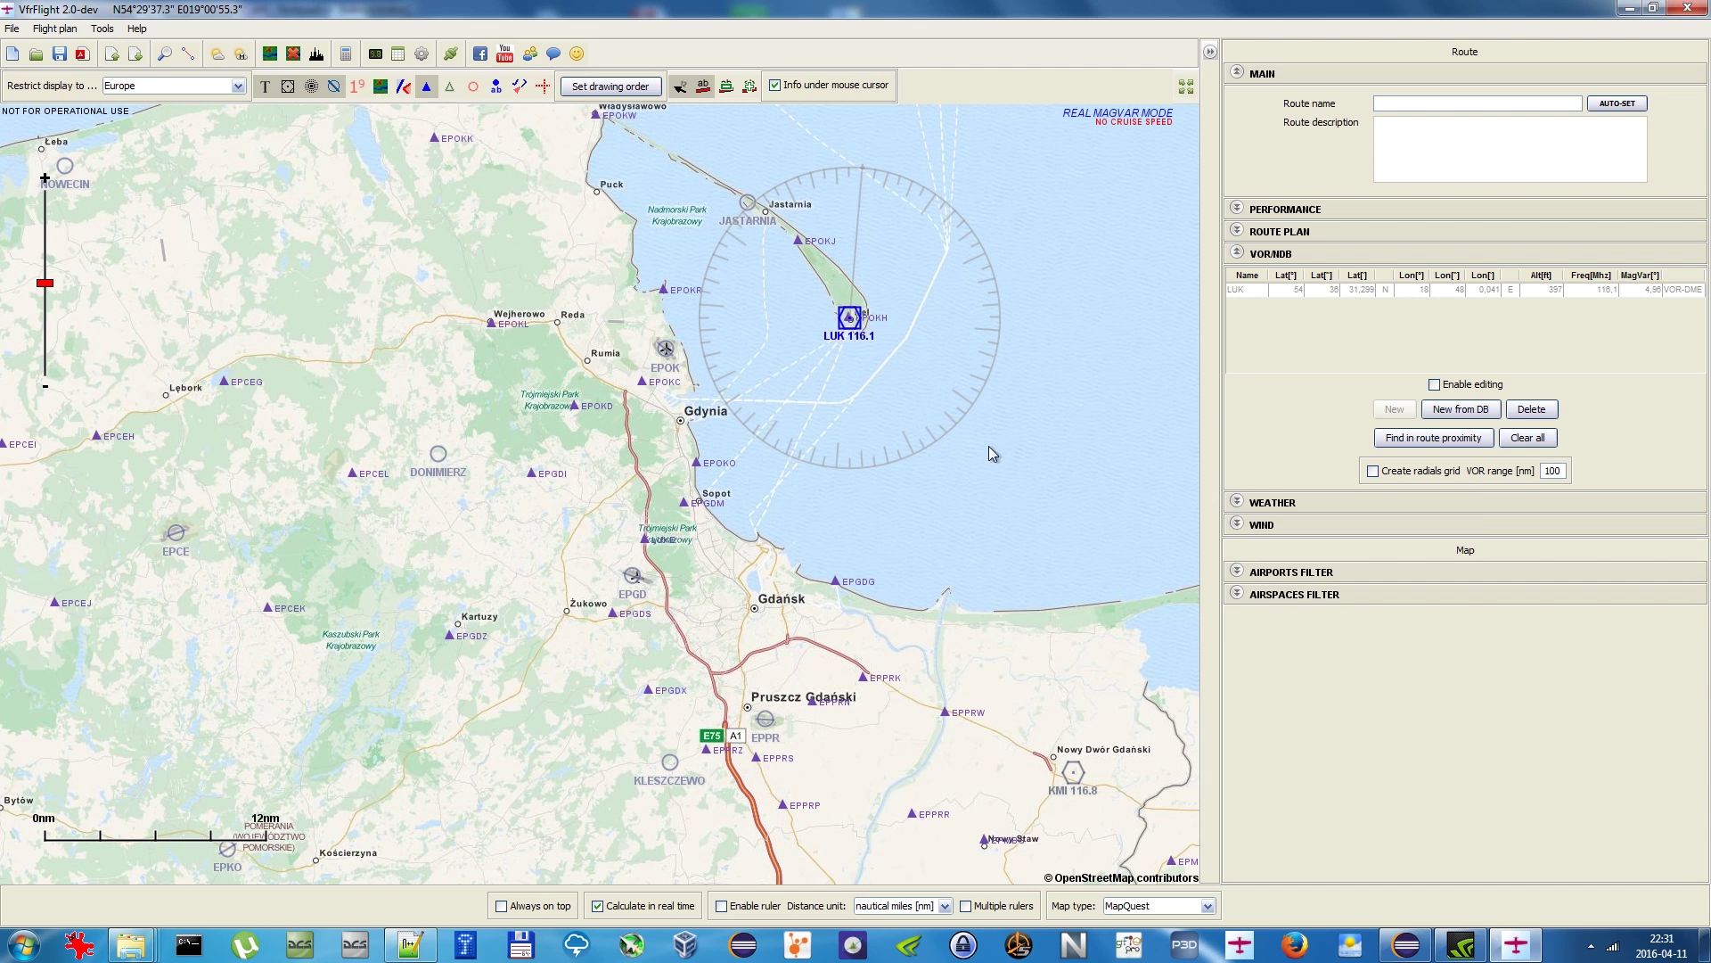
{"action": "left_click", "coordinate": [1526, 437]}
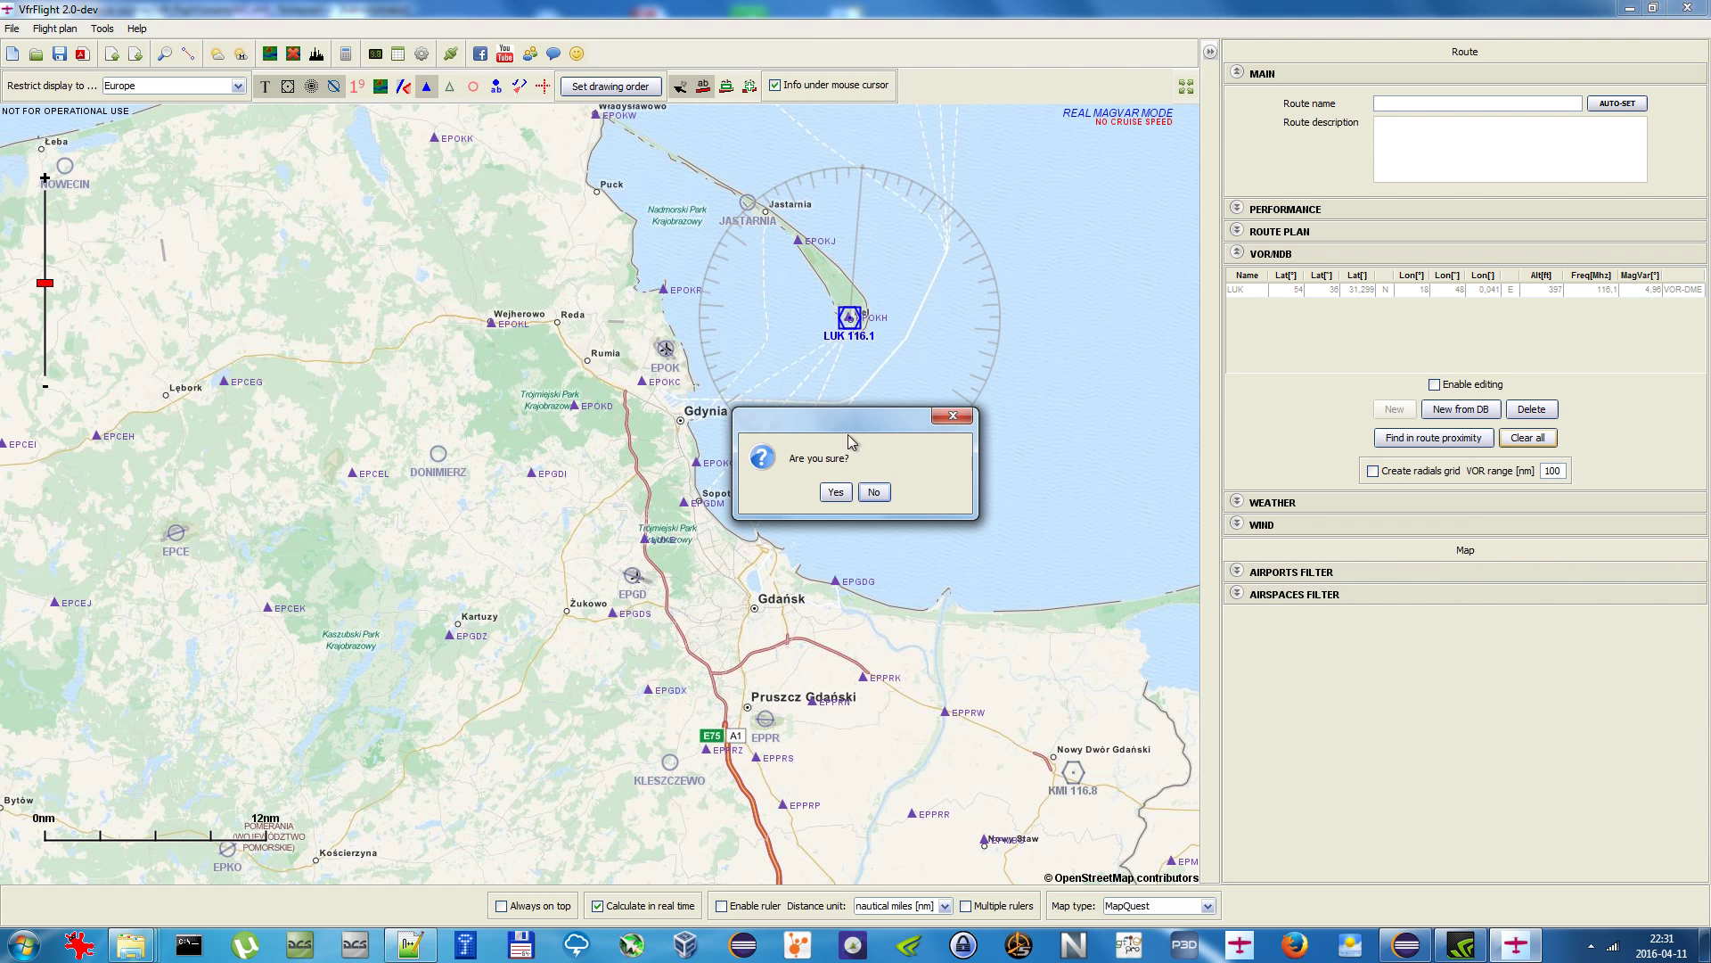
{"action": "left_click", "coordinate": [836, 493]}
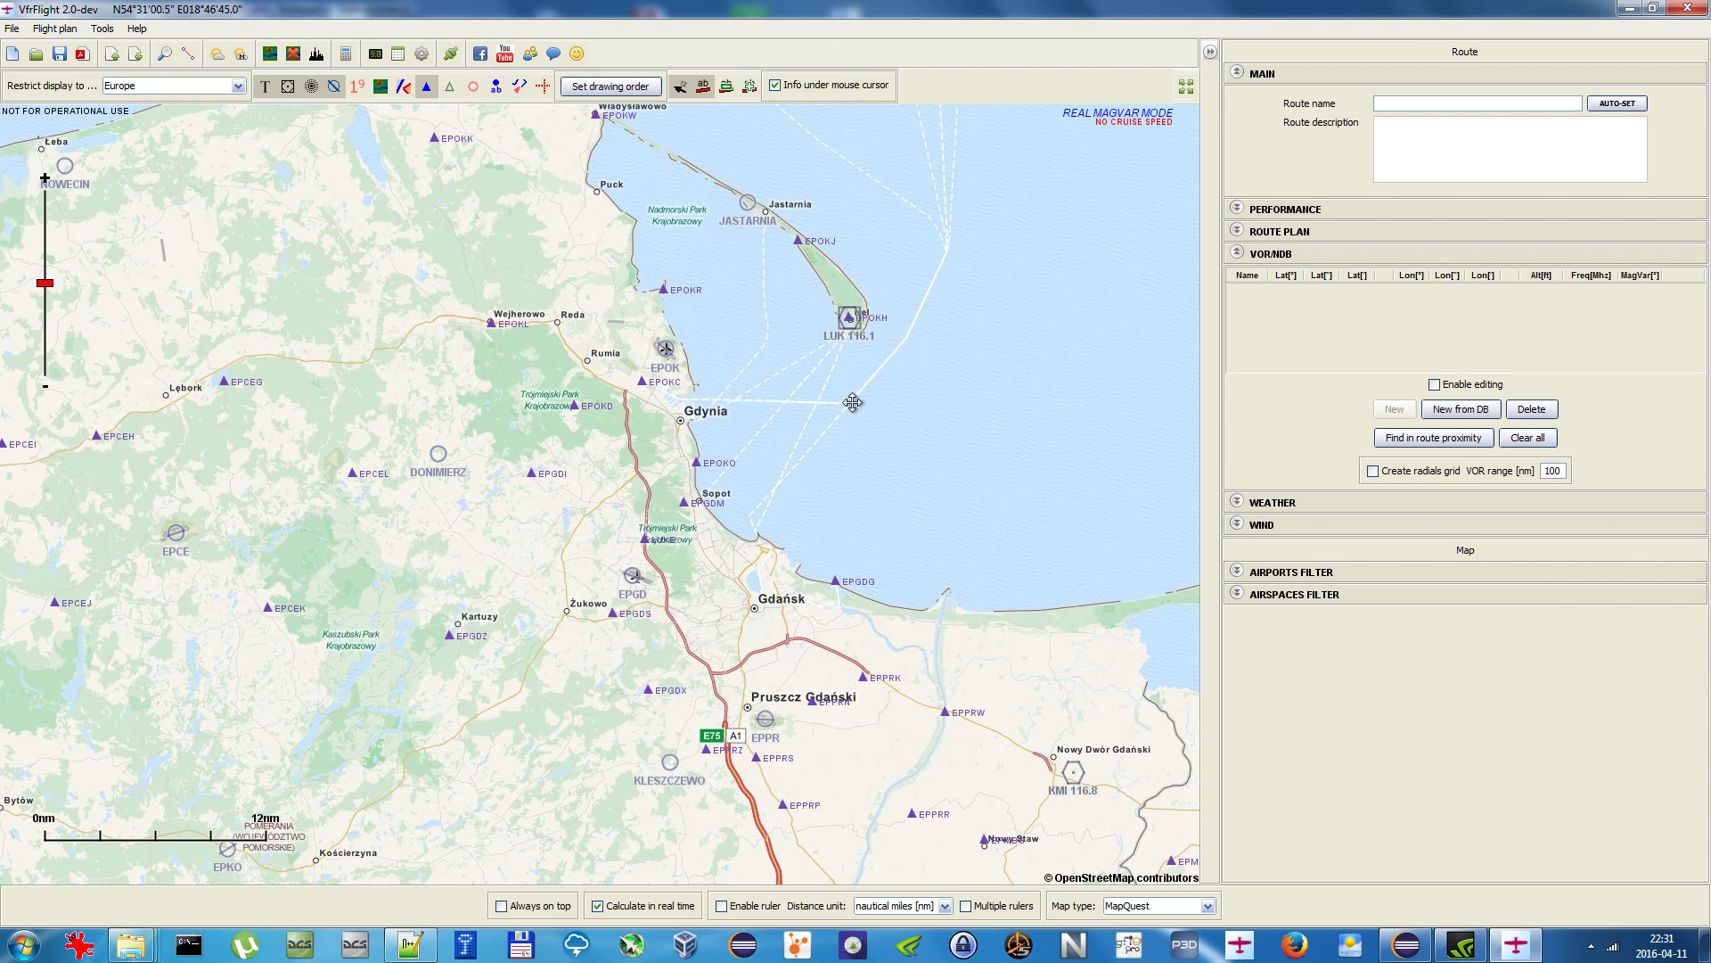
{"action": "left_click_drag", "start_coordinate": [843, 495], "coordinate": [859, 456]}
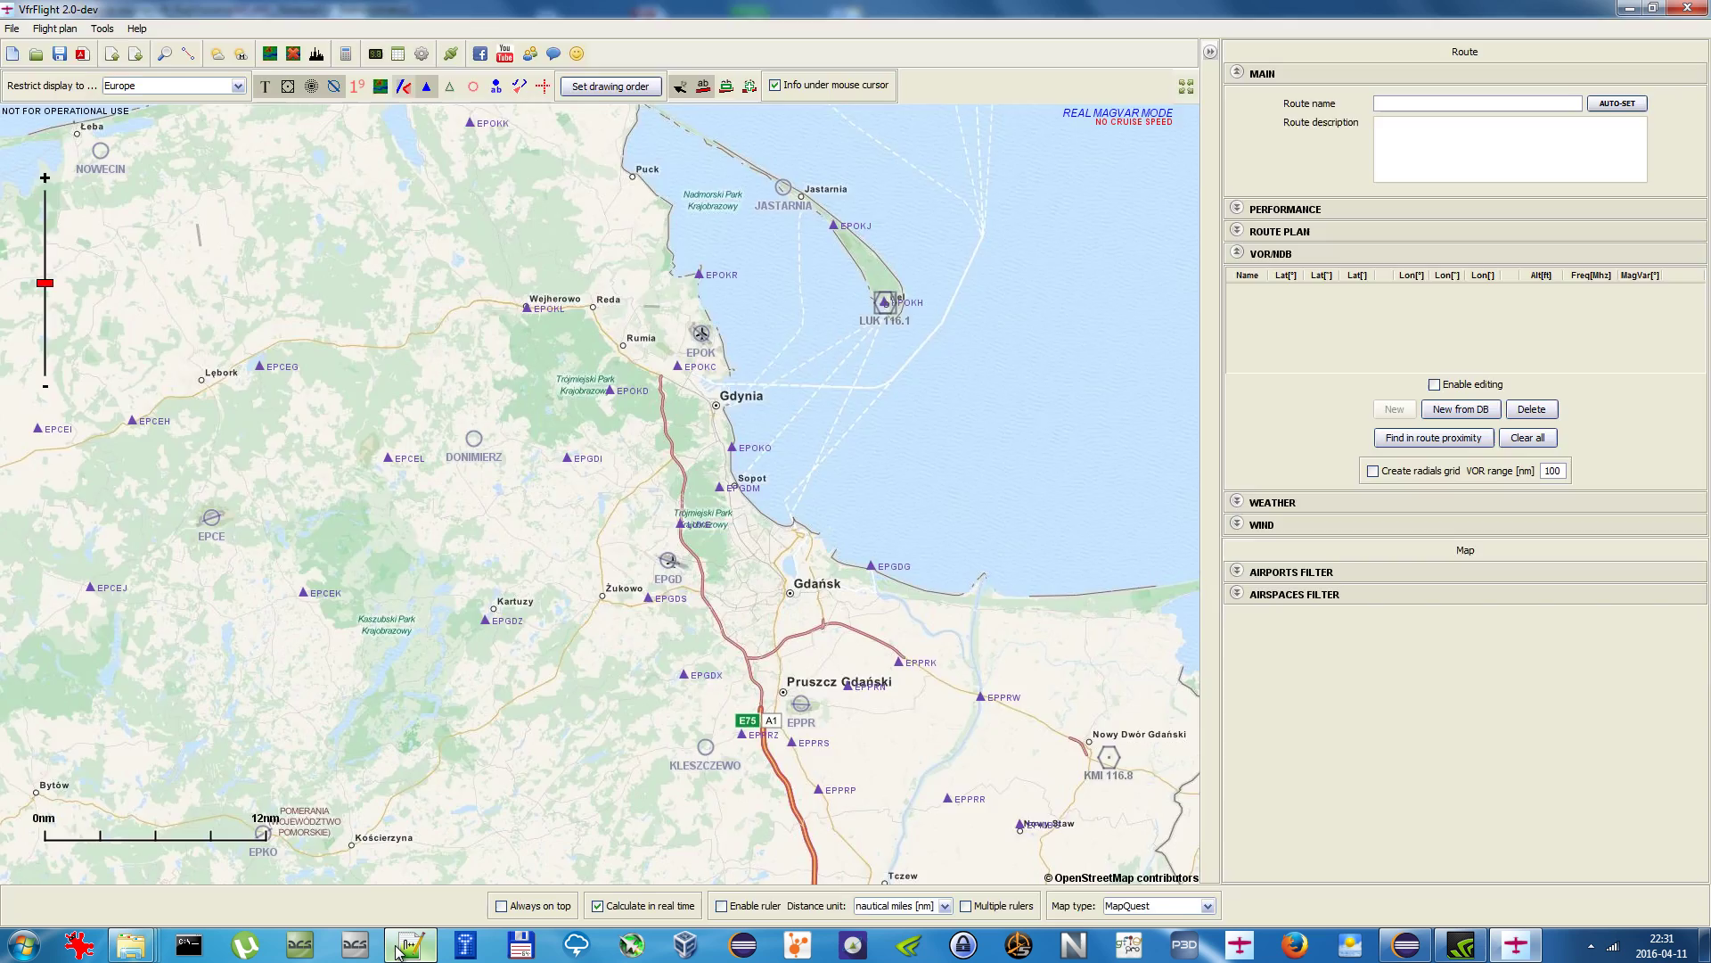
{"action": "left_click", "coordinate": [409, 944]}
Step: Scroll through example1.xml's AirspaceAreas and Airports sections down to the Gdansk airport frequencies
{"action": "left_click", "coordinate": [487, 482]}
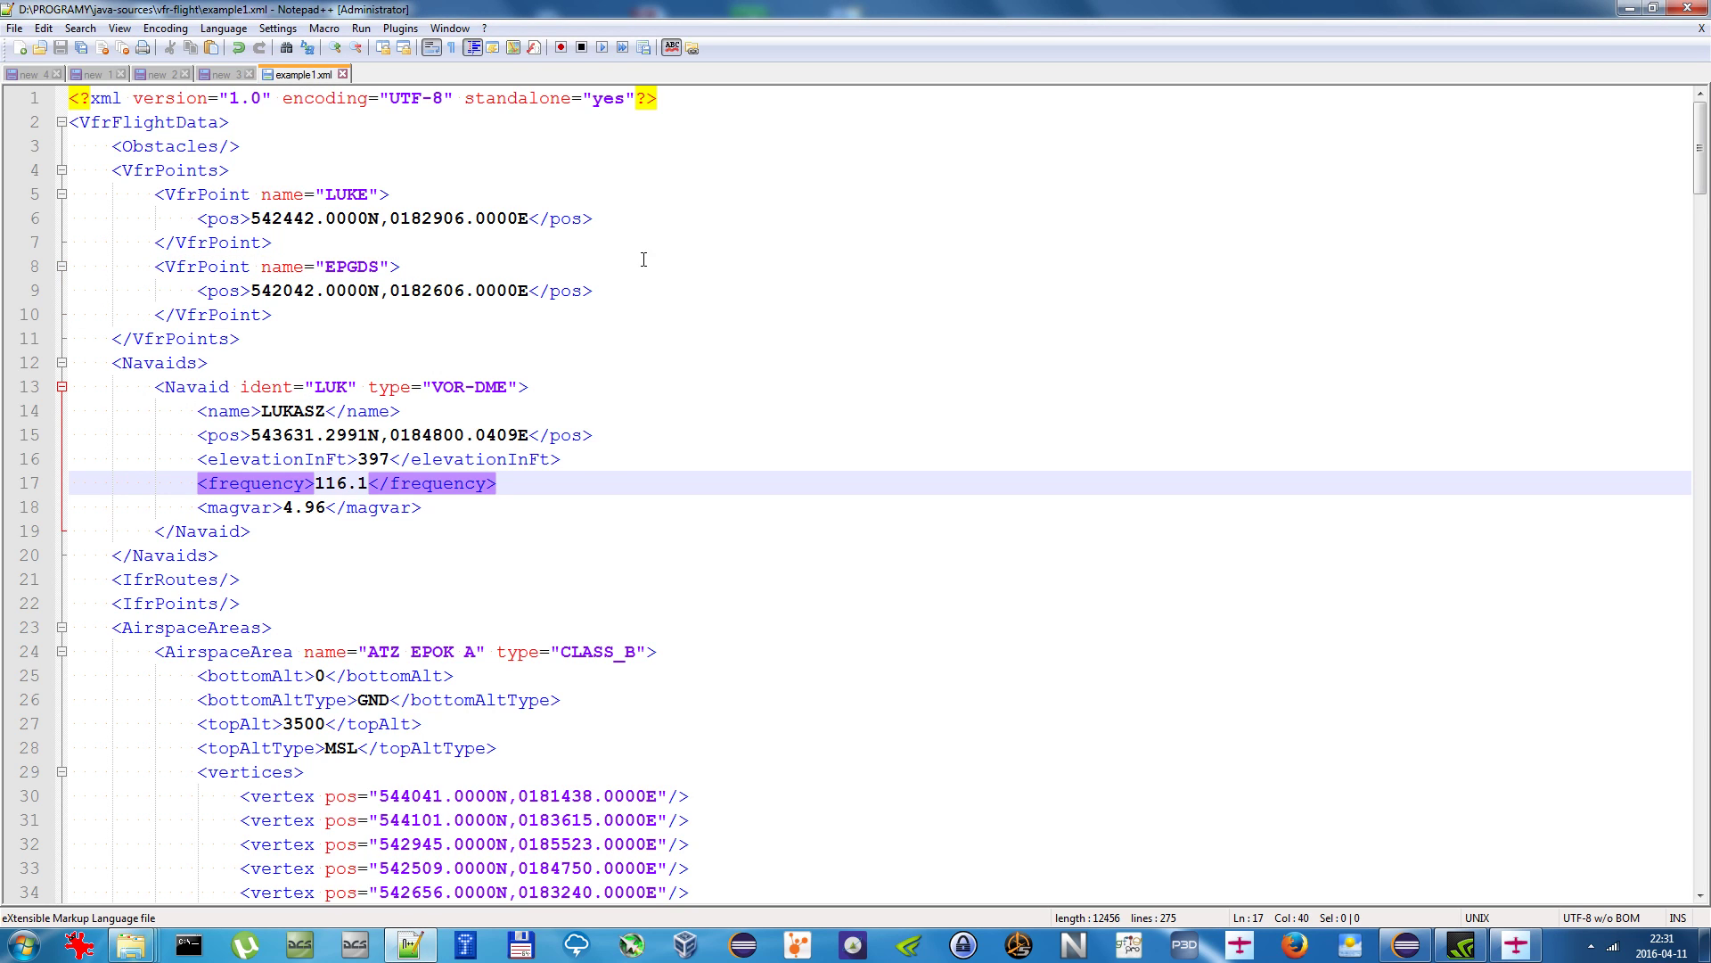
{"action": "left_click", "coordinate": [614, 280]}
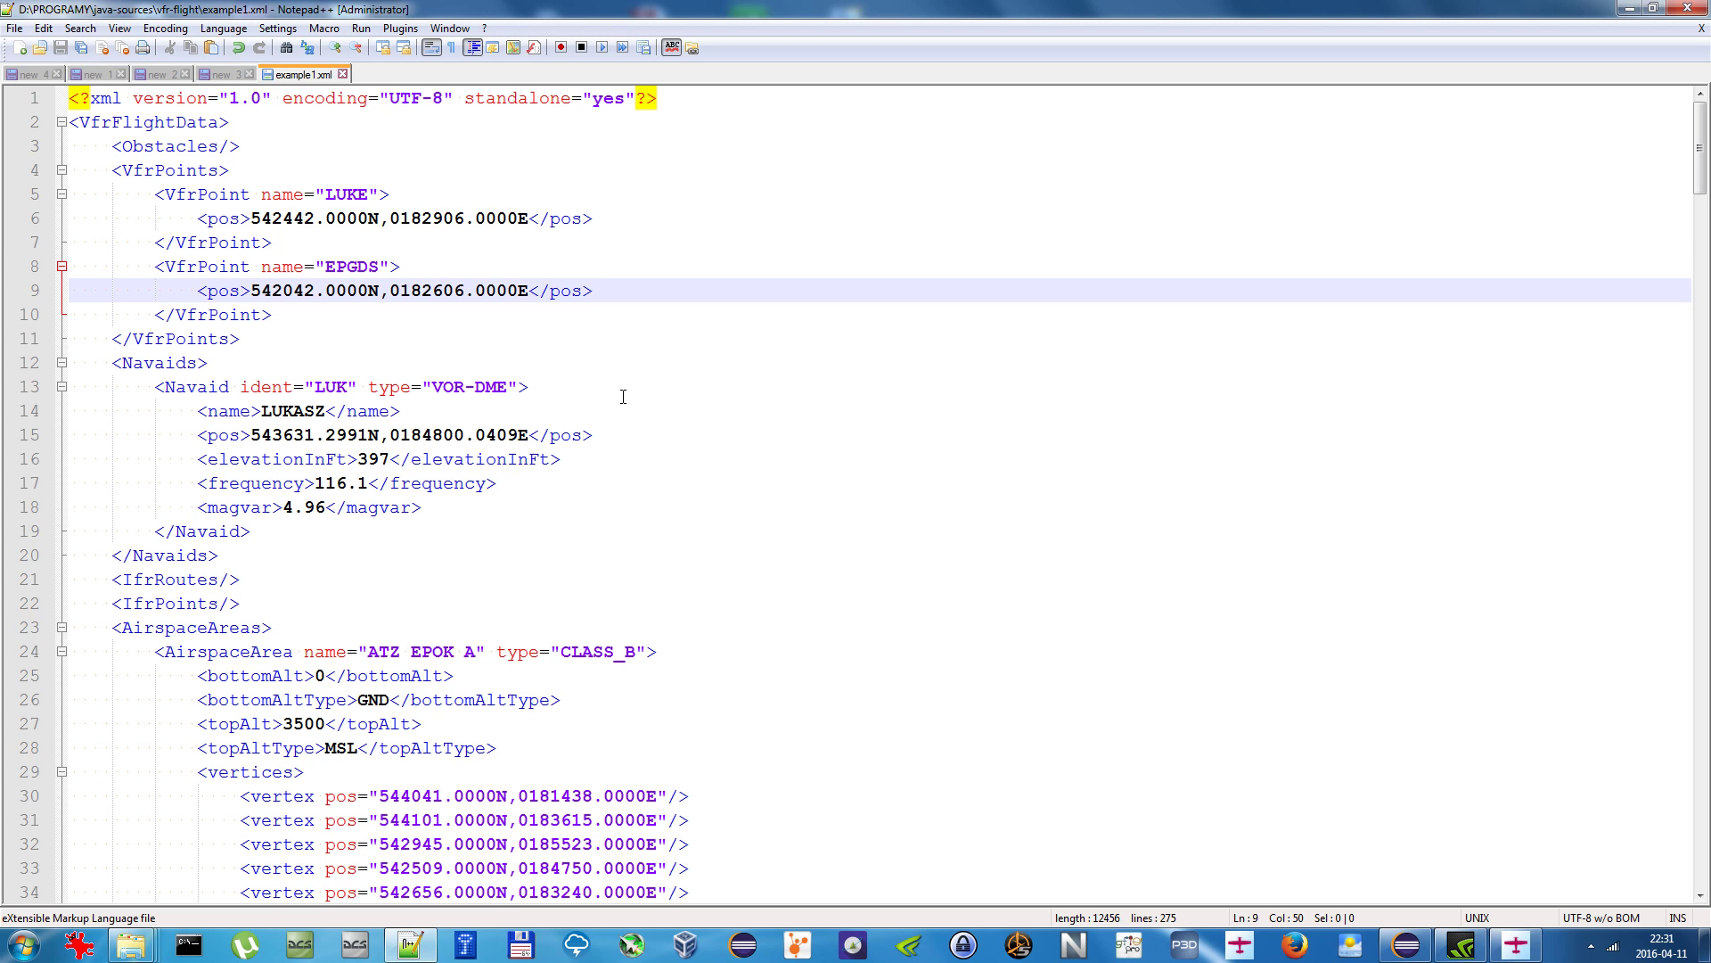
{"action": "scroll", "coordinate": [624, 392], "scroll_direction": "down", "scroll_amount": 8}
{"action": "scroll", "coordinate": [757, 267], "scroll_direction": "down", "scroll_amount": 16}
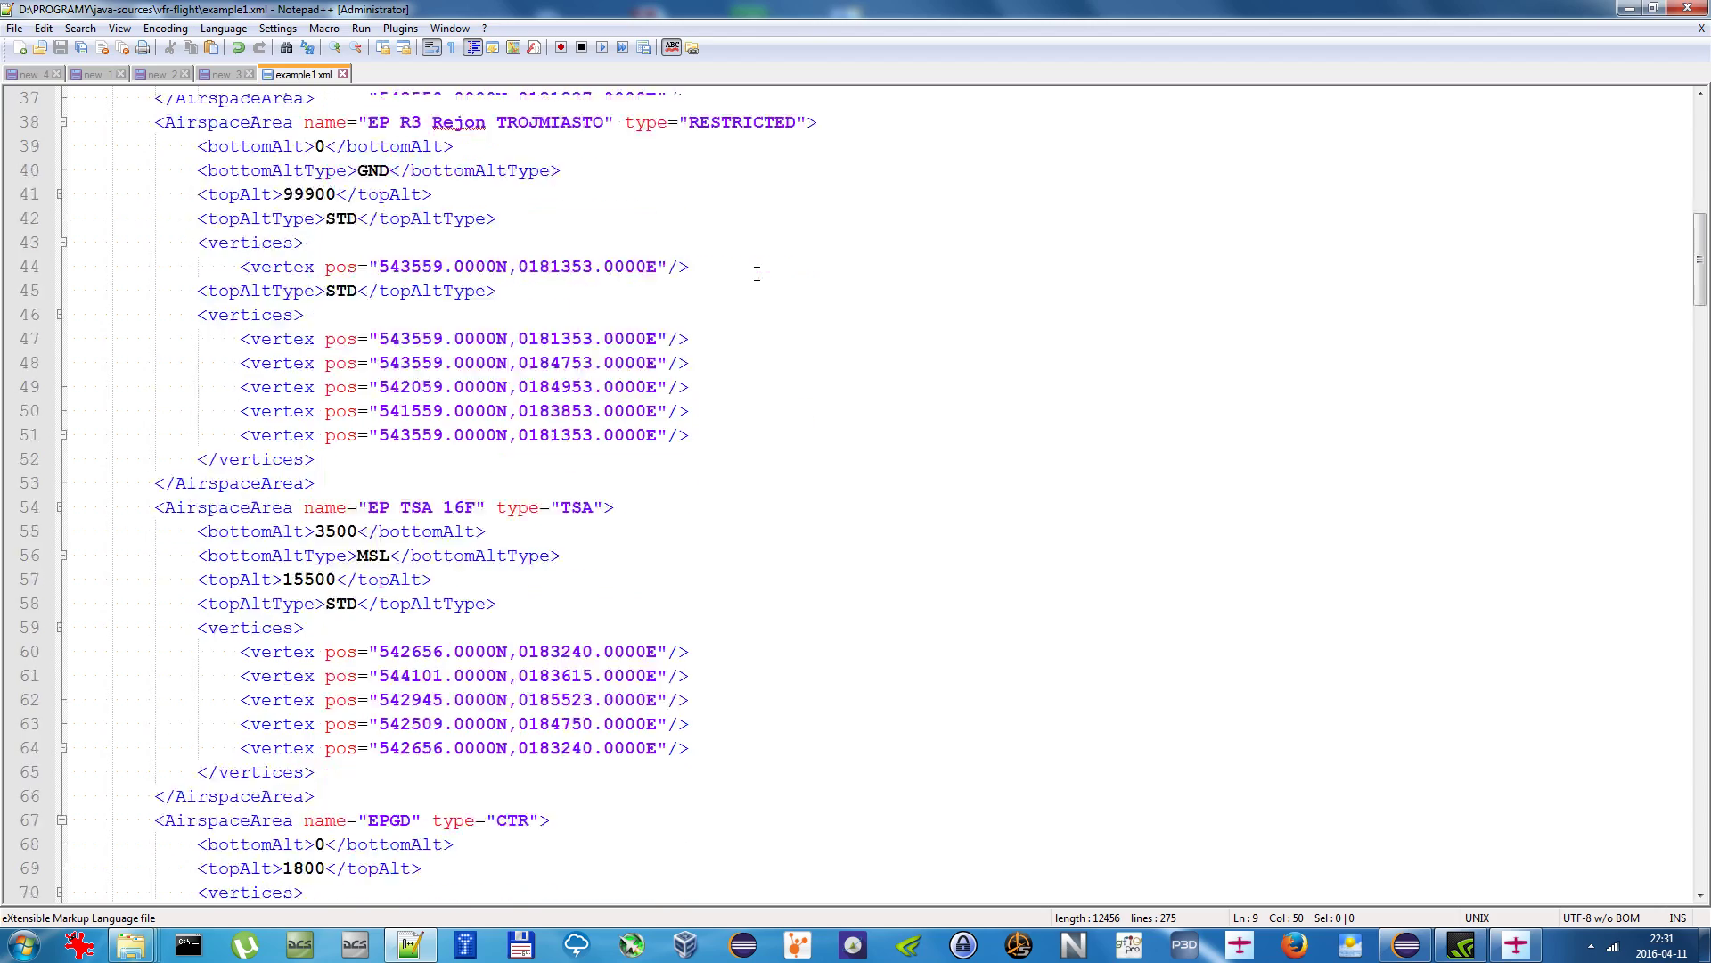
{"action": "scroll", "coordinate": [596, 516], "scroll_direction": "up", "scroll_amount": 8}
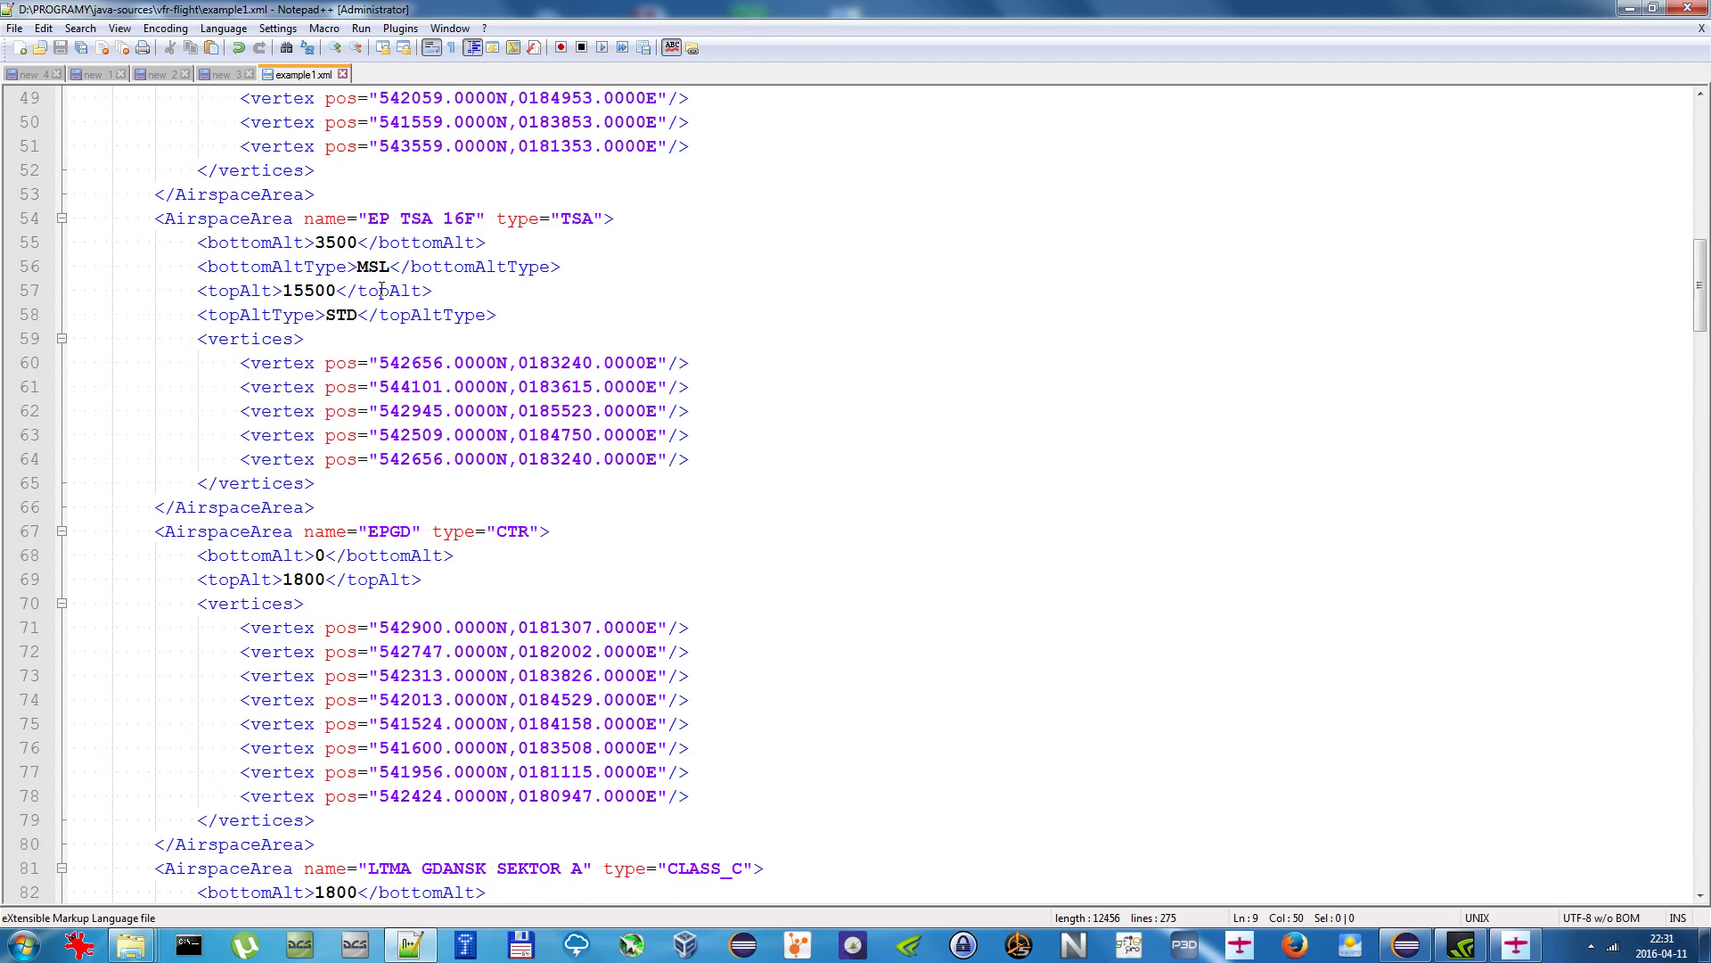
{"action": "scroll", "coordinate": [448, 700], "scroll_direction": "down", "scroll_amount": 7}
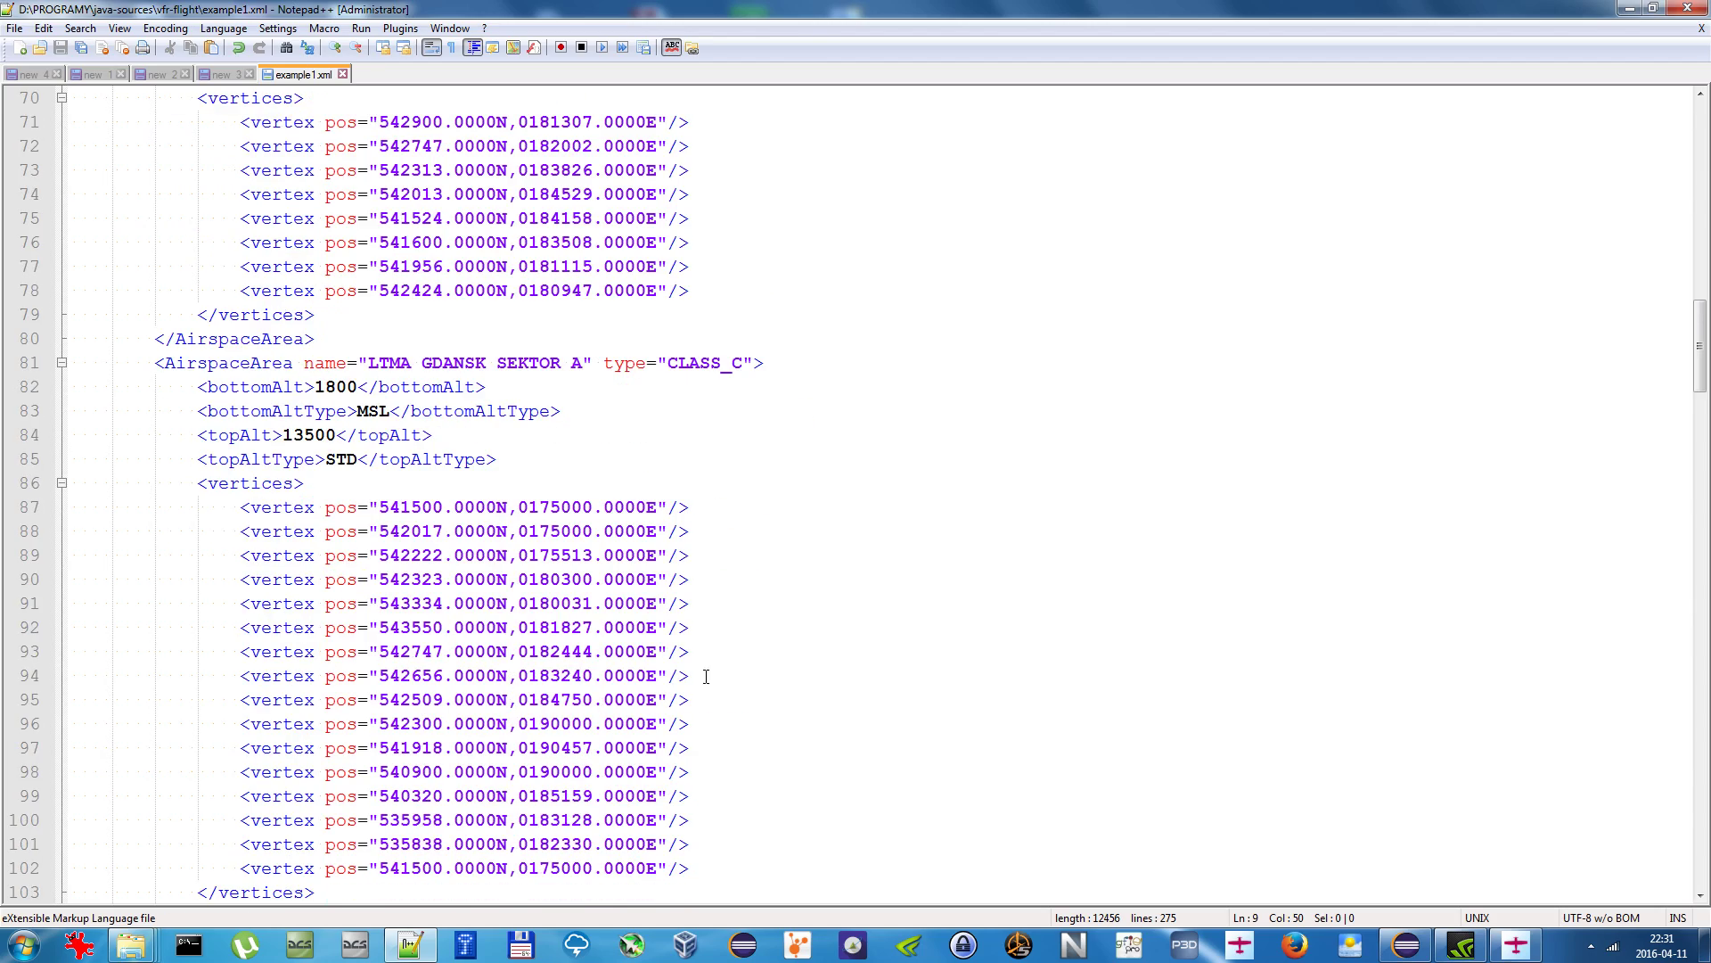
{"action": "scroll", "coordinate": [706, 677], "scroll_direction": "down", "scroll_amount": 7}
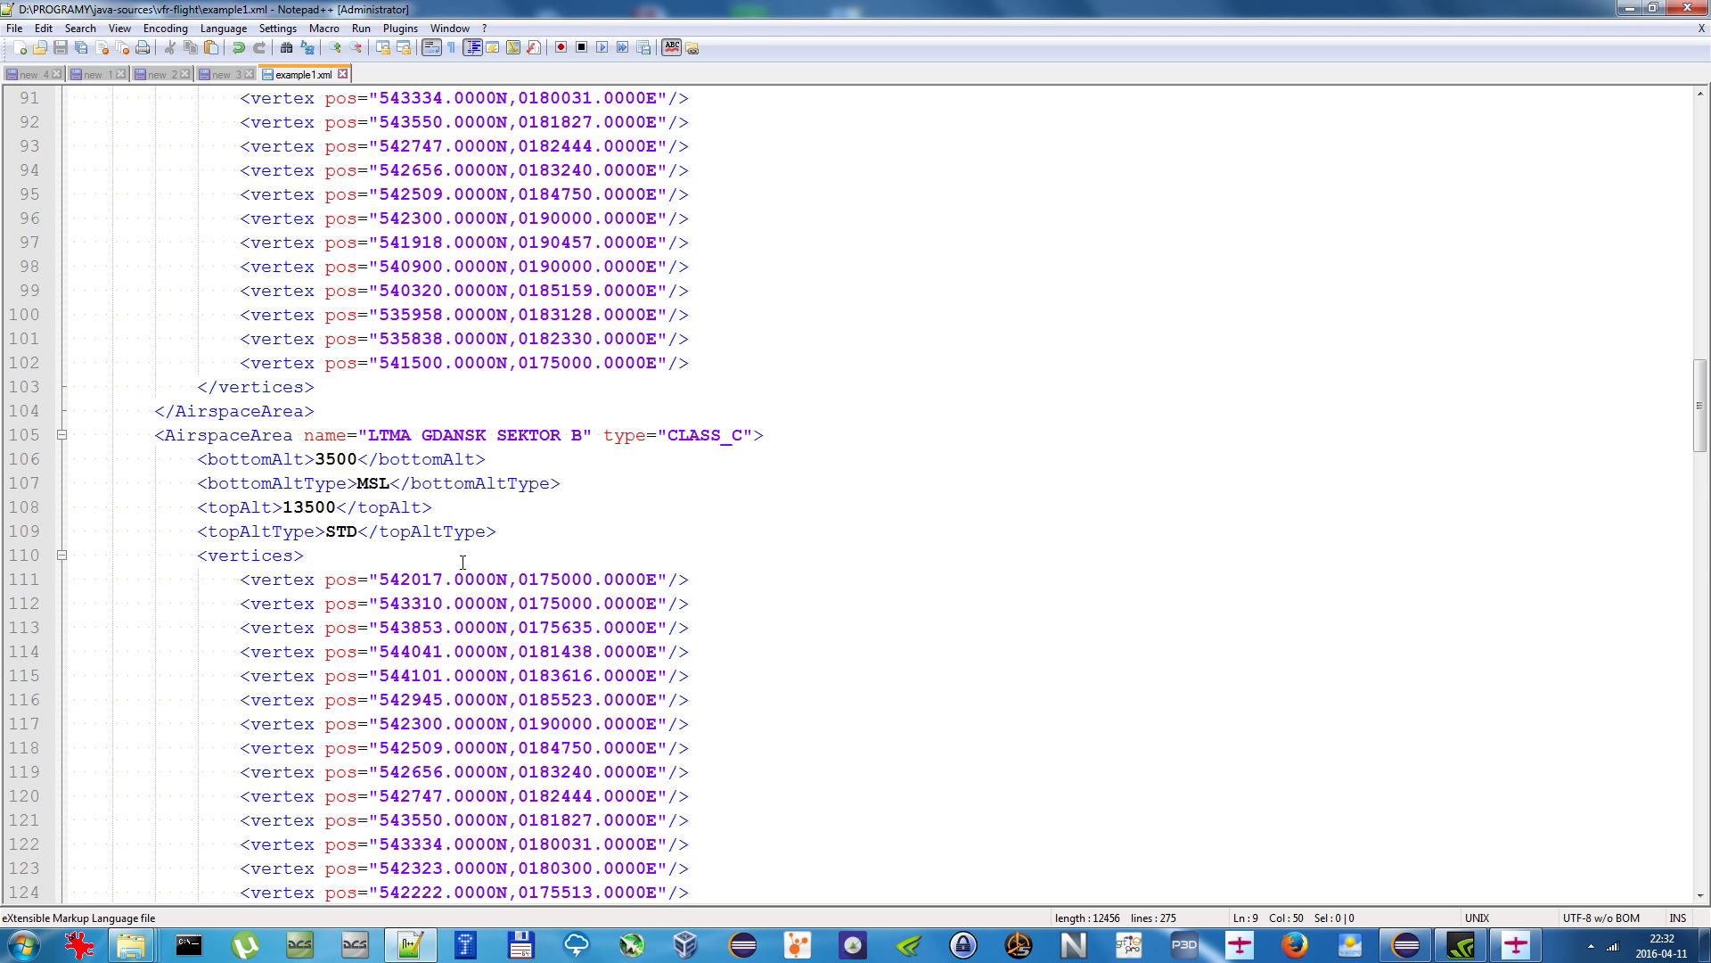
{"action": "scroll", "coordinate": [463, 561], "scroll_direction": "down", "scroll_amount": 20}
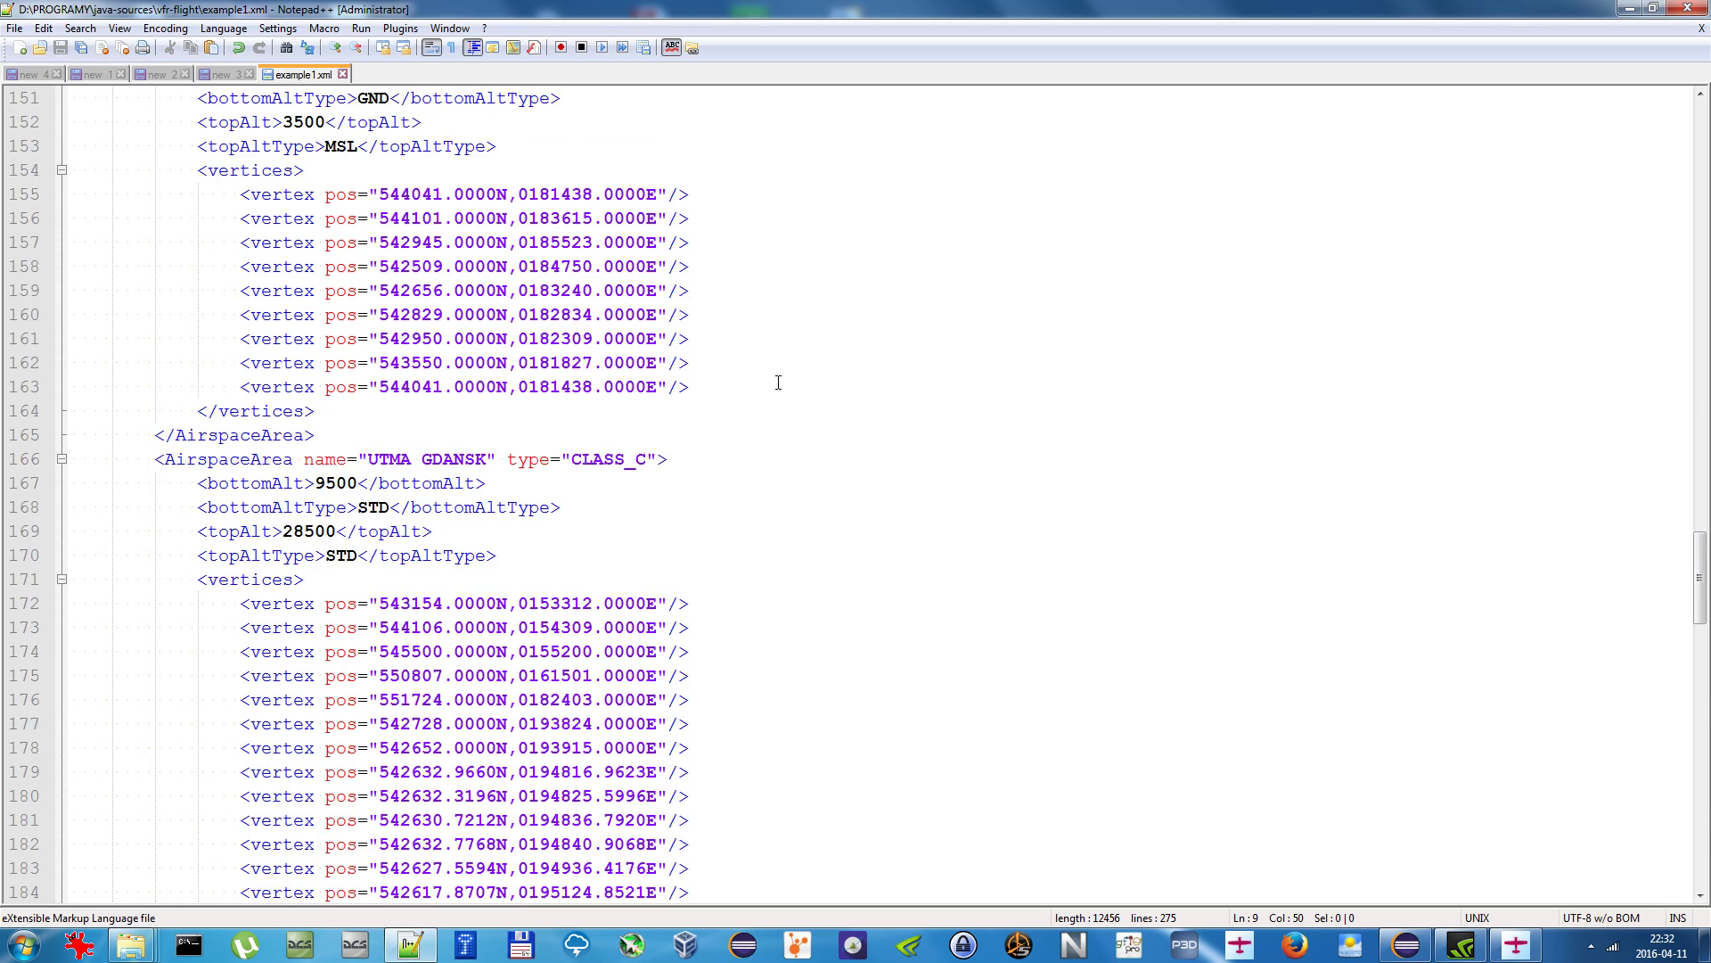
{"action": "scroll", "coordinate": [778, 383], "scroll_direction": "down", "scroll_amount": 8}
{"action": "scroll", "coordinate": [793, 344], "scroll_direction": "down", "scroll_amount": 4}
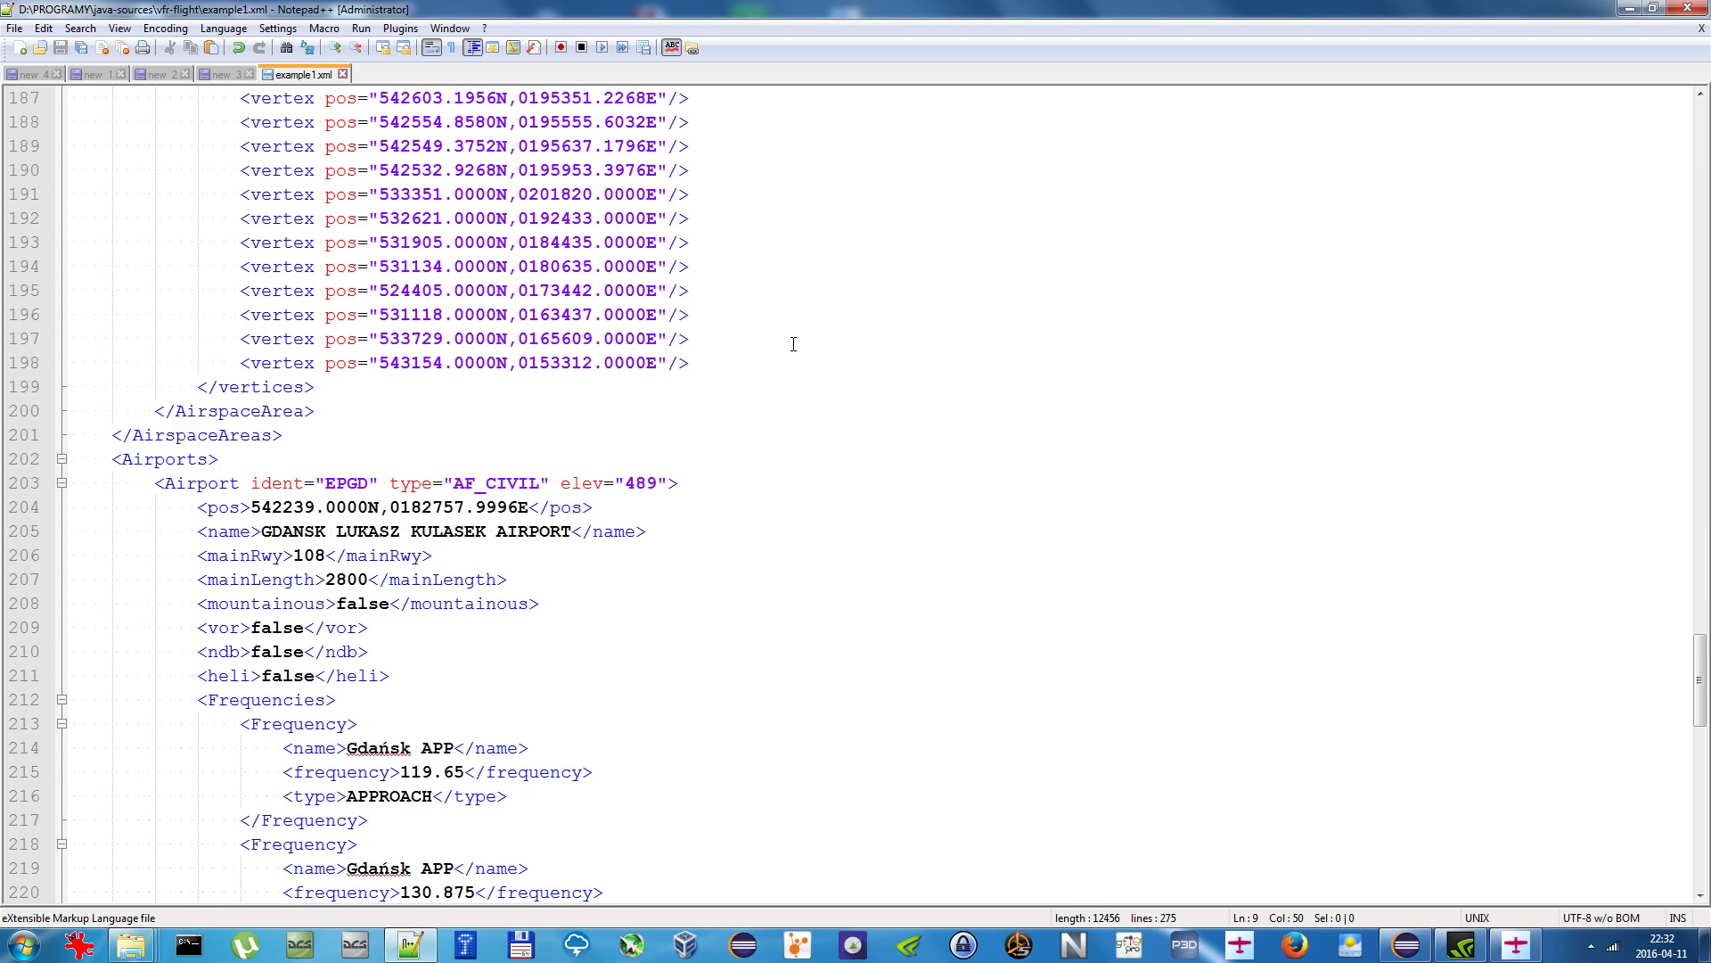
{"action": "scroll", "coordinate": [793, 344], "scroll_direction": "down", "scroll_amount": 3}
{"action": "scroll", "coordinate": [793, 344], "scroll_direction": "down", "scroll_amount": 4}
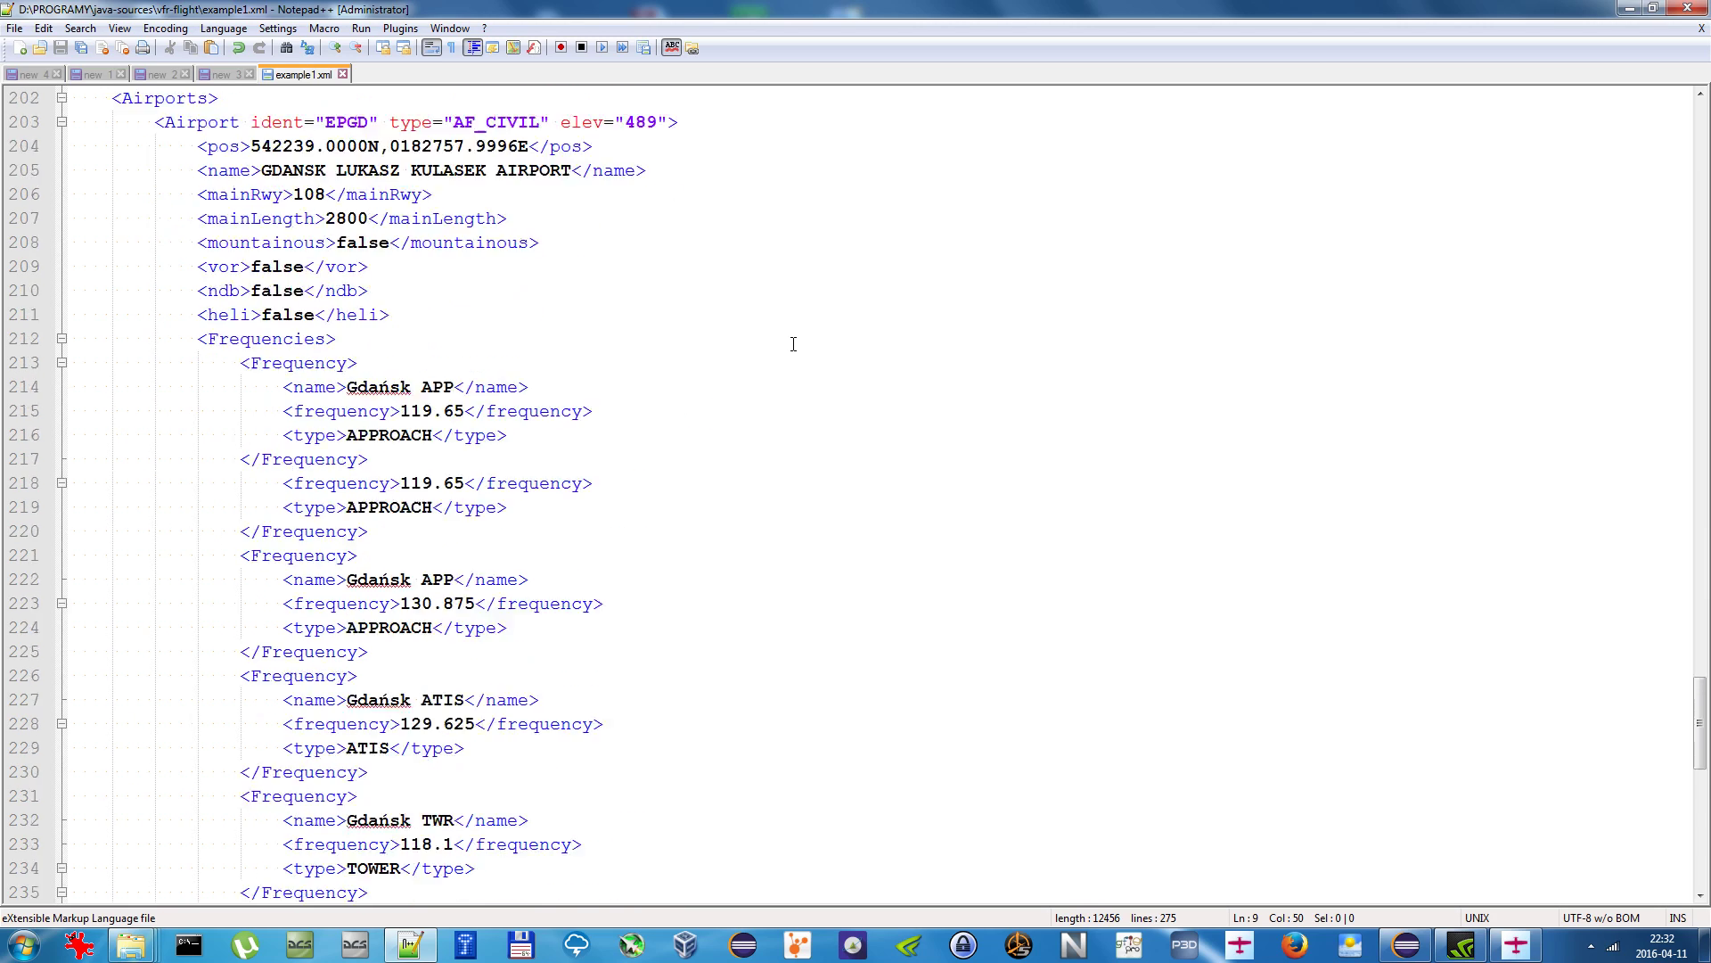
{"action": "scroll", "coordinate": [793, 345], "scroll_direction": "up", "scroll_amount": 1}
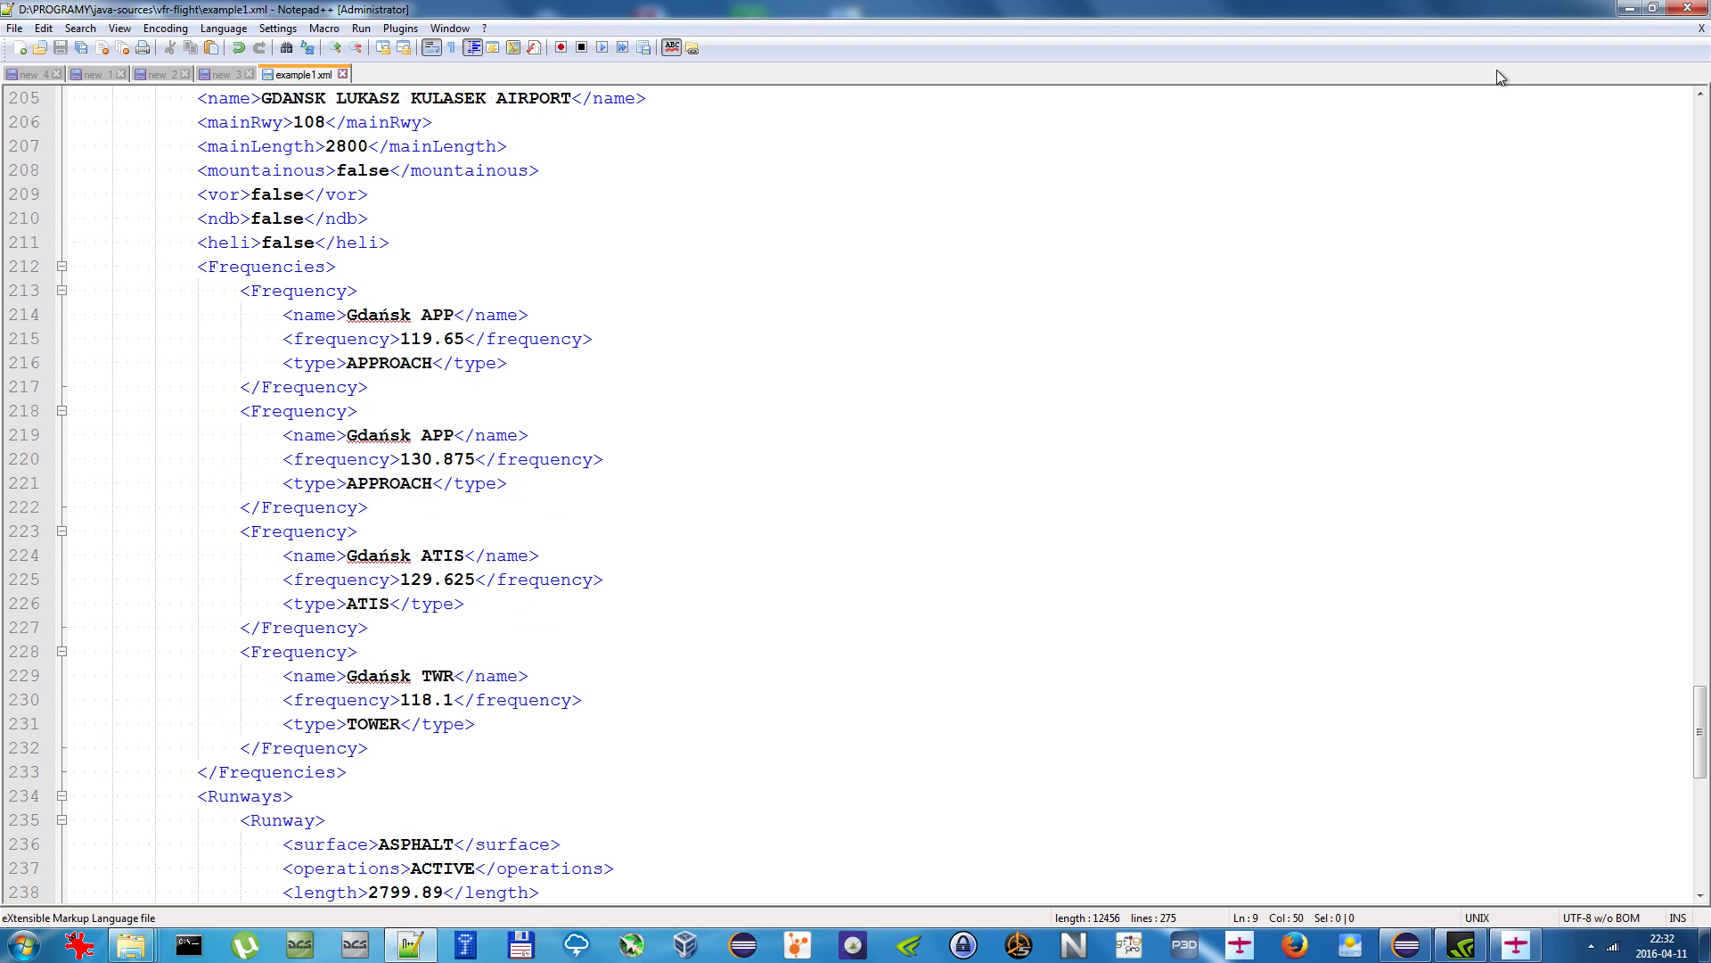
{"action": "left_click", "coordinate": [1633, 9]}
Step: Turn off 'Info under mouse cursor' while viewing the Gdańsk airspaces on the map
{"action": "left_click_drag", "start_coordinate": [898, 490], "coordinate": [869, 477]}
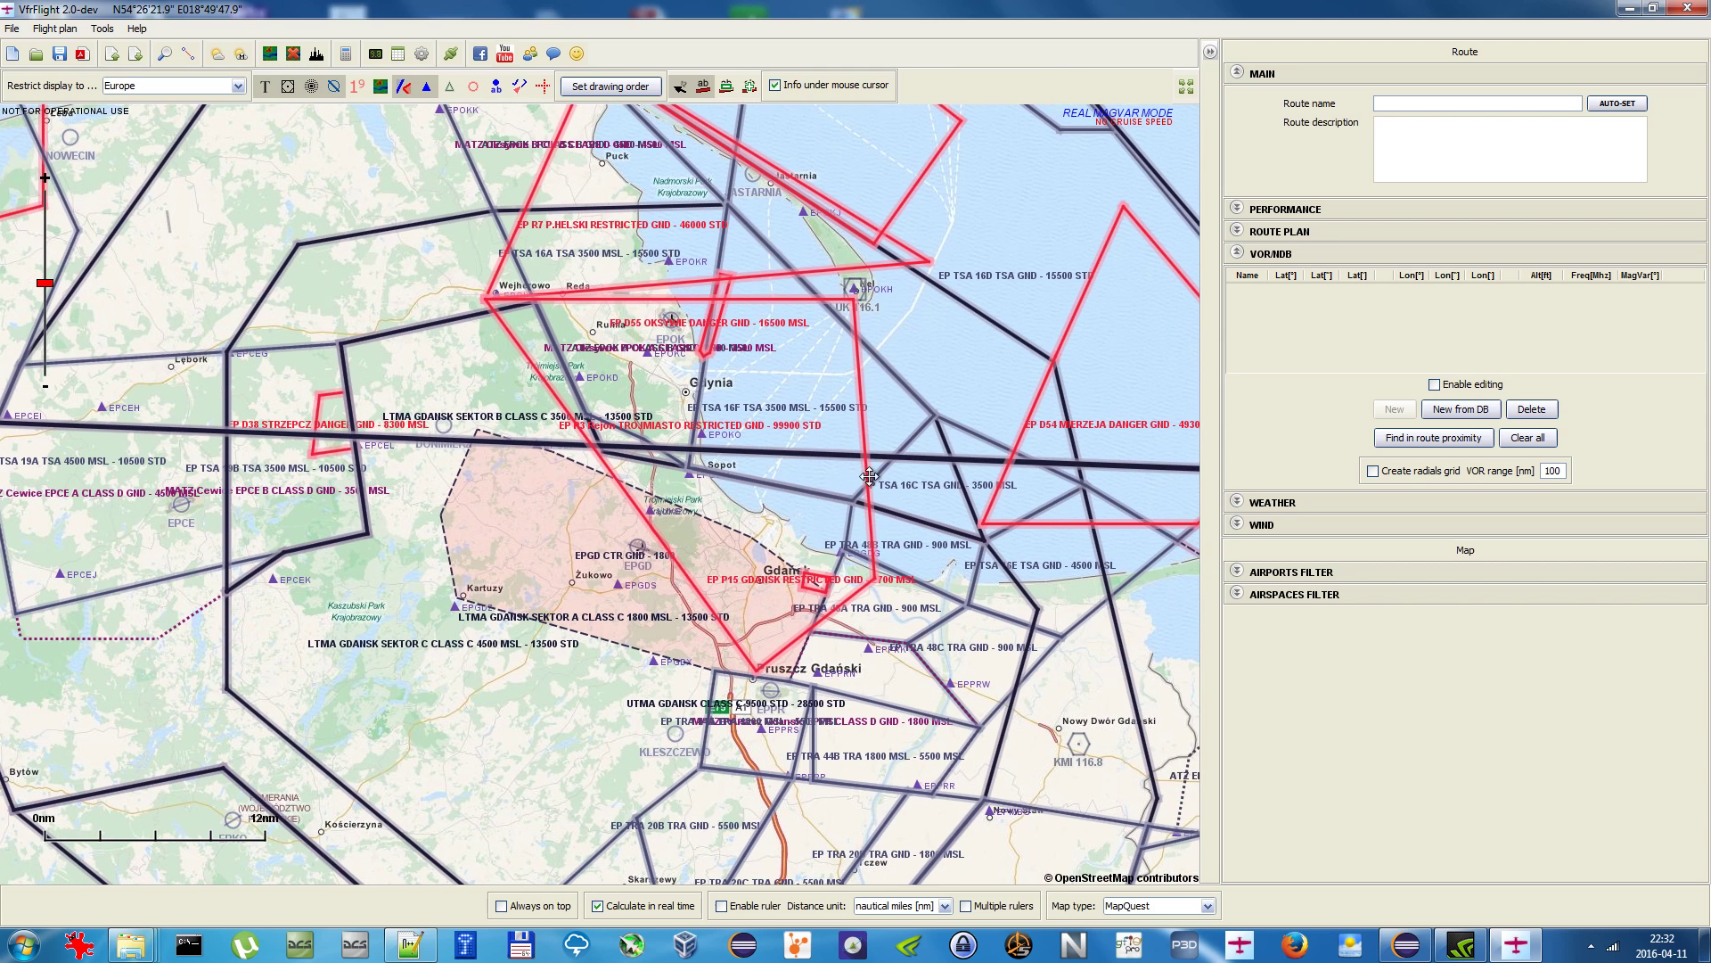
{"action": "left_click", "coordinate": [833, 86]}
{"action": "left_click_drag", "start_coordinate": [902, 437], "coordinate": [885, 370]}
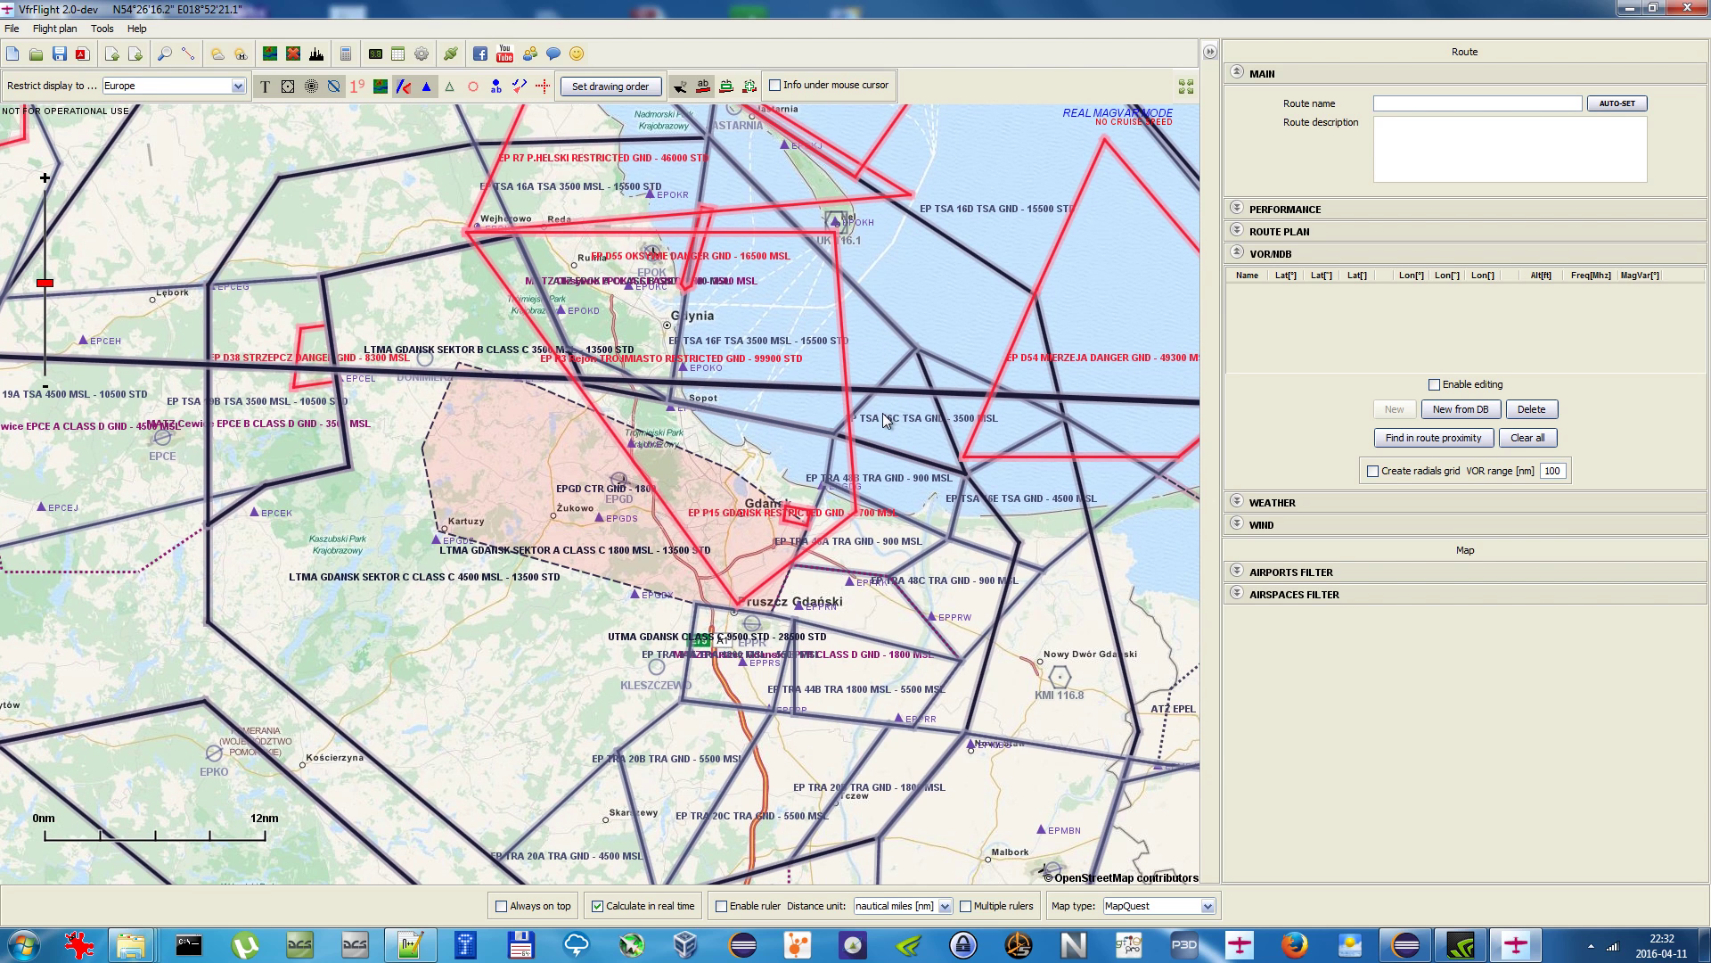